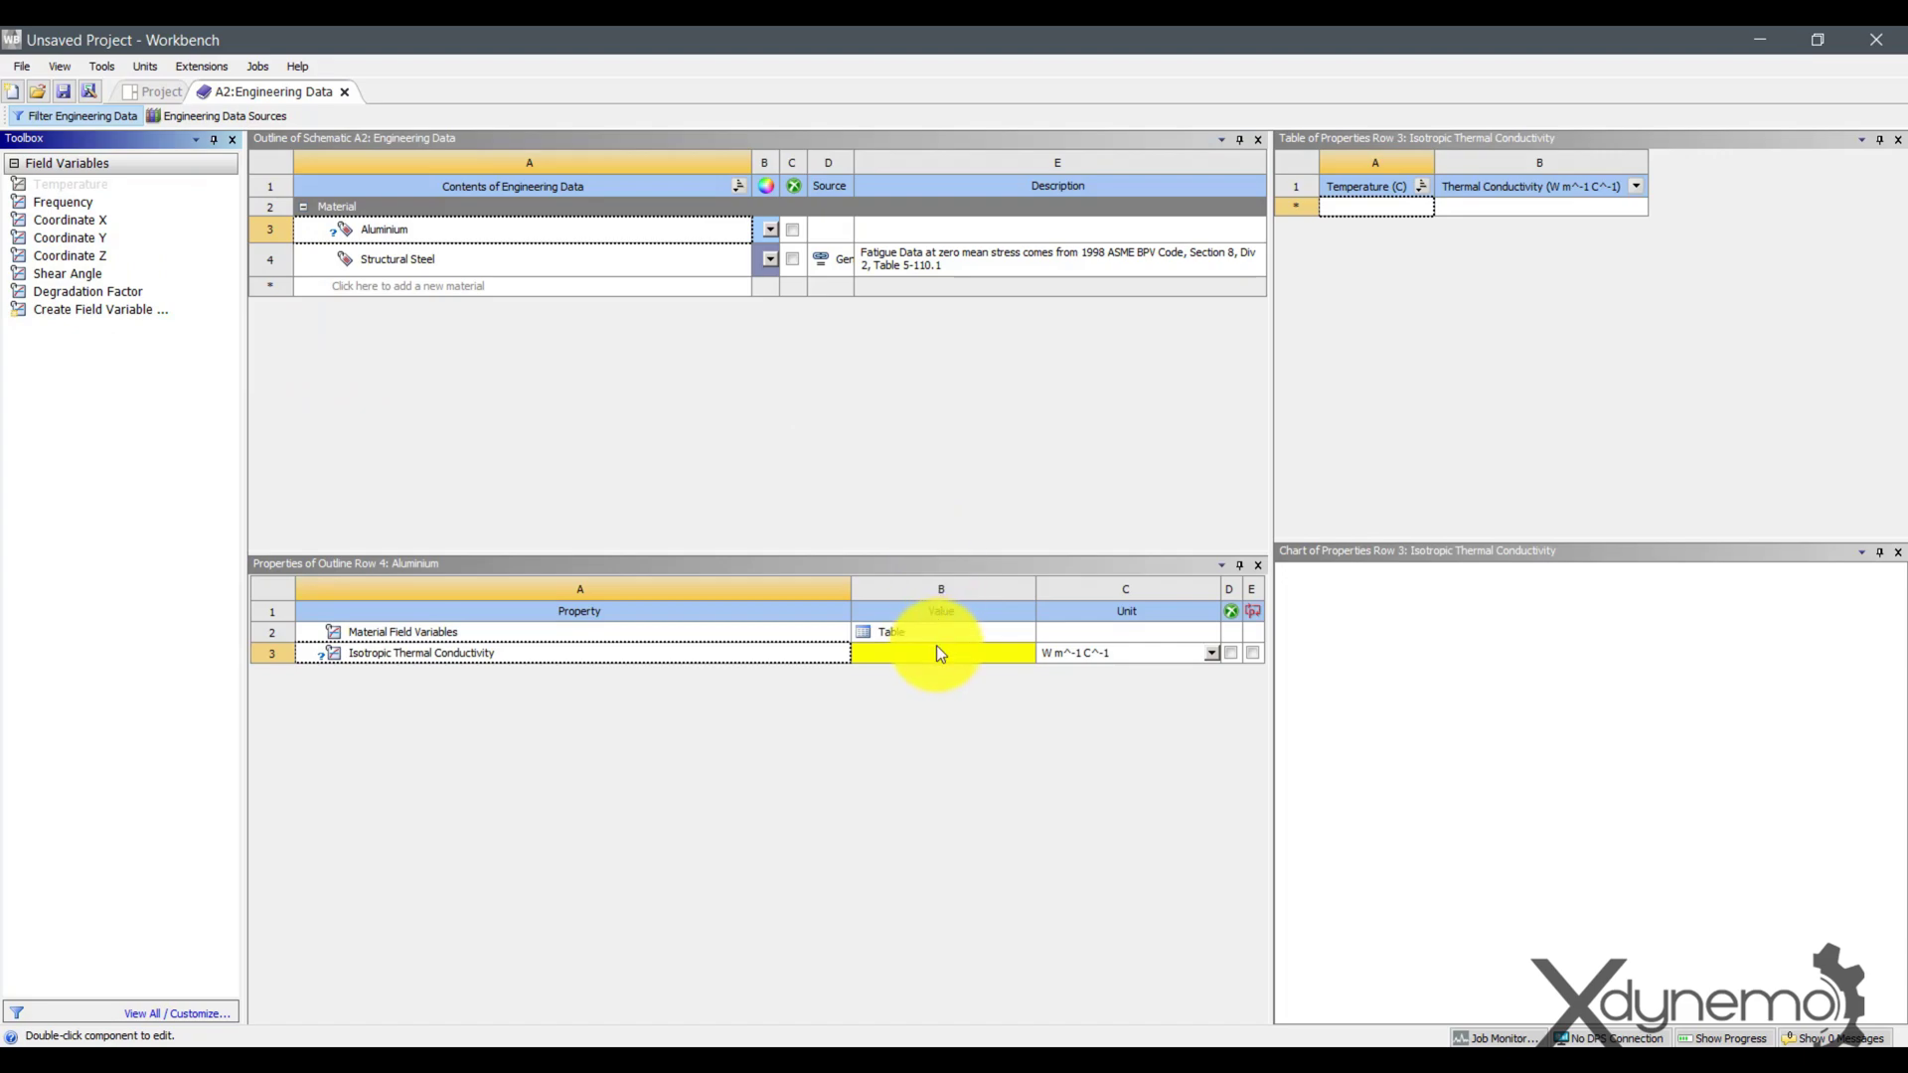
Set the Aluminium material's isotropic thermal conductivity to 228 W m^-1 C^-1
left_click(938, 648)
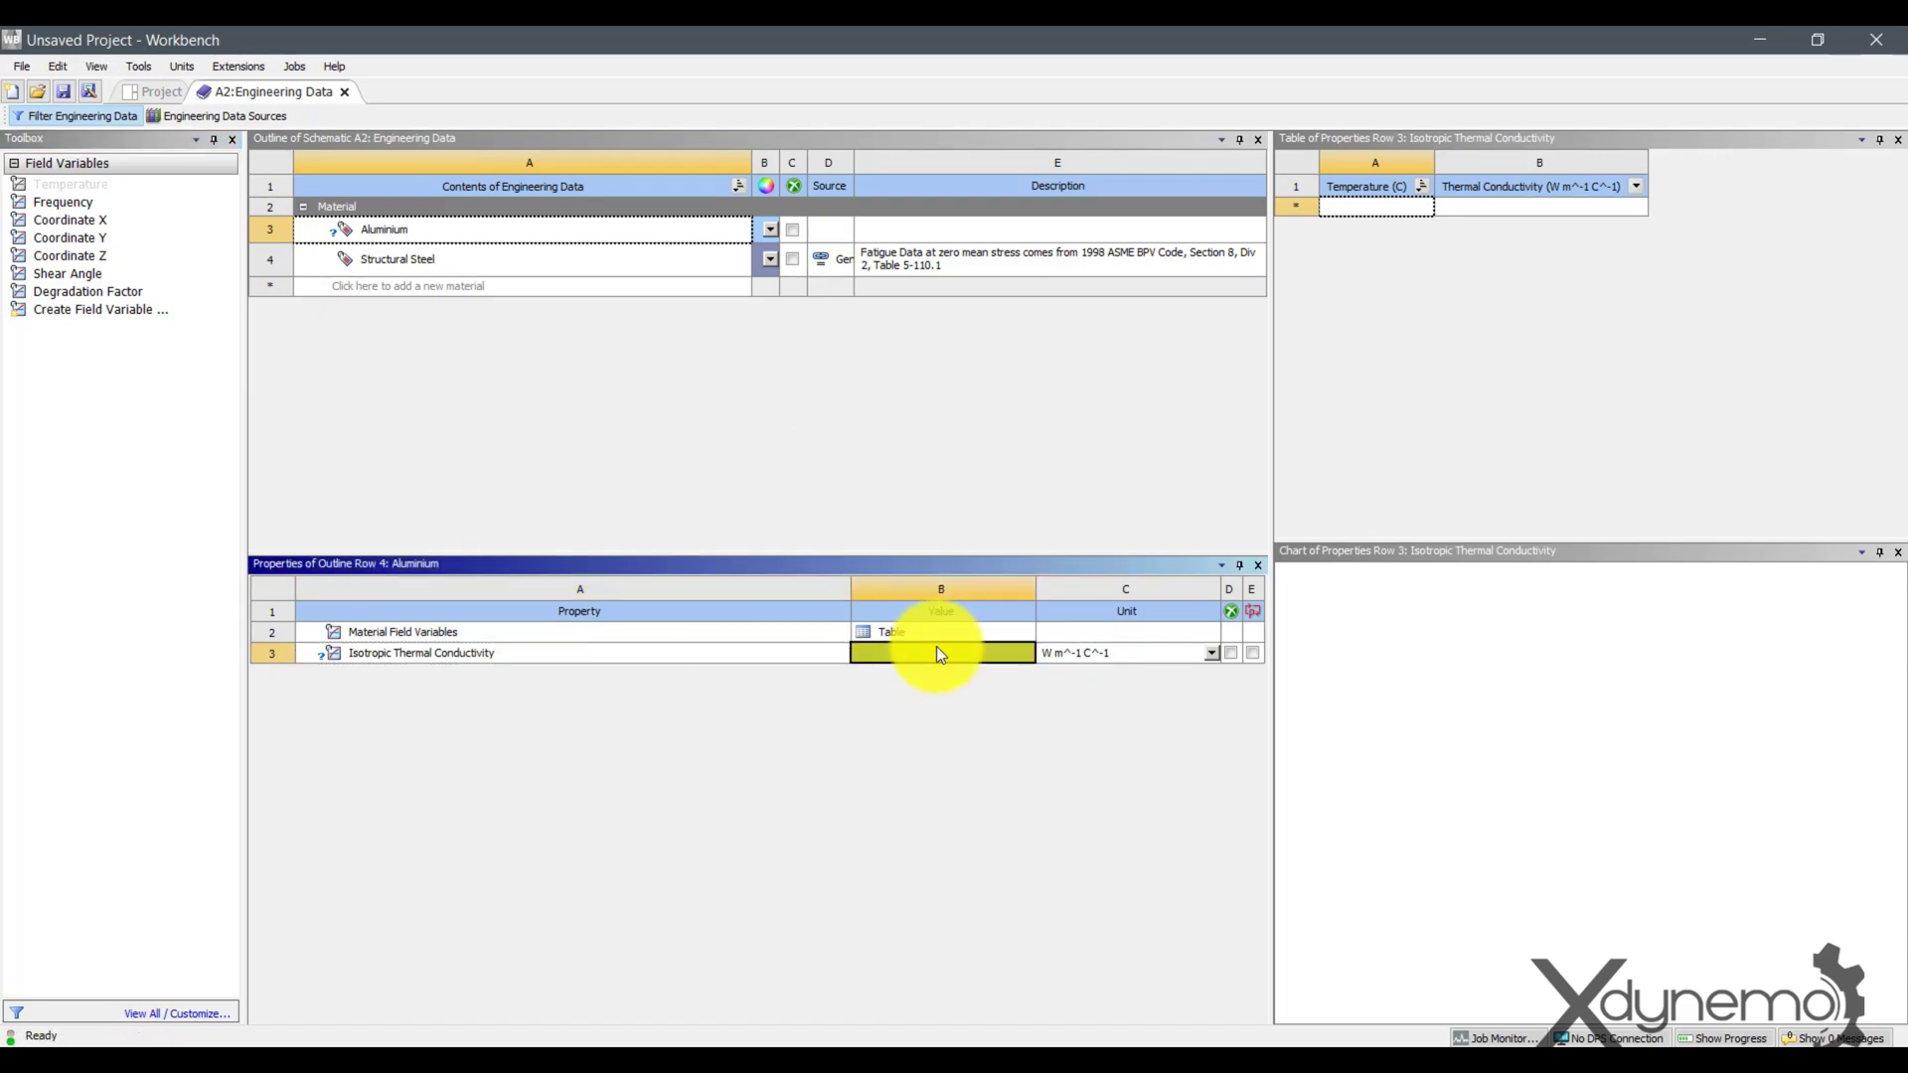
type("228")
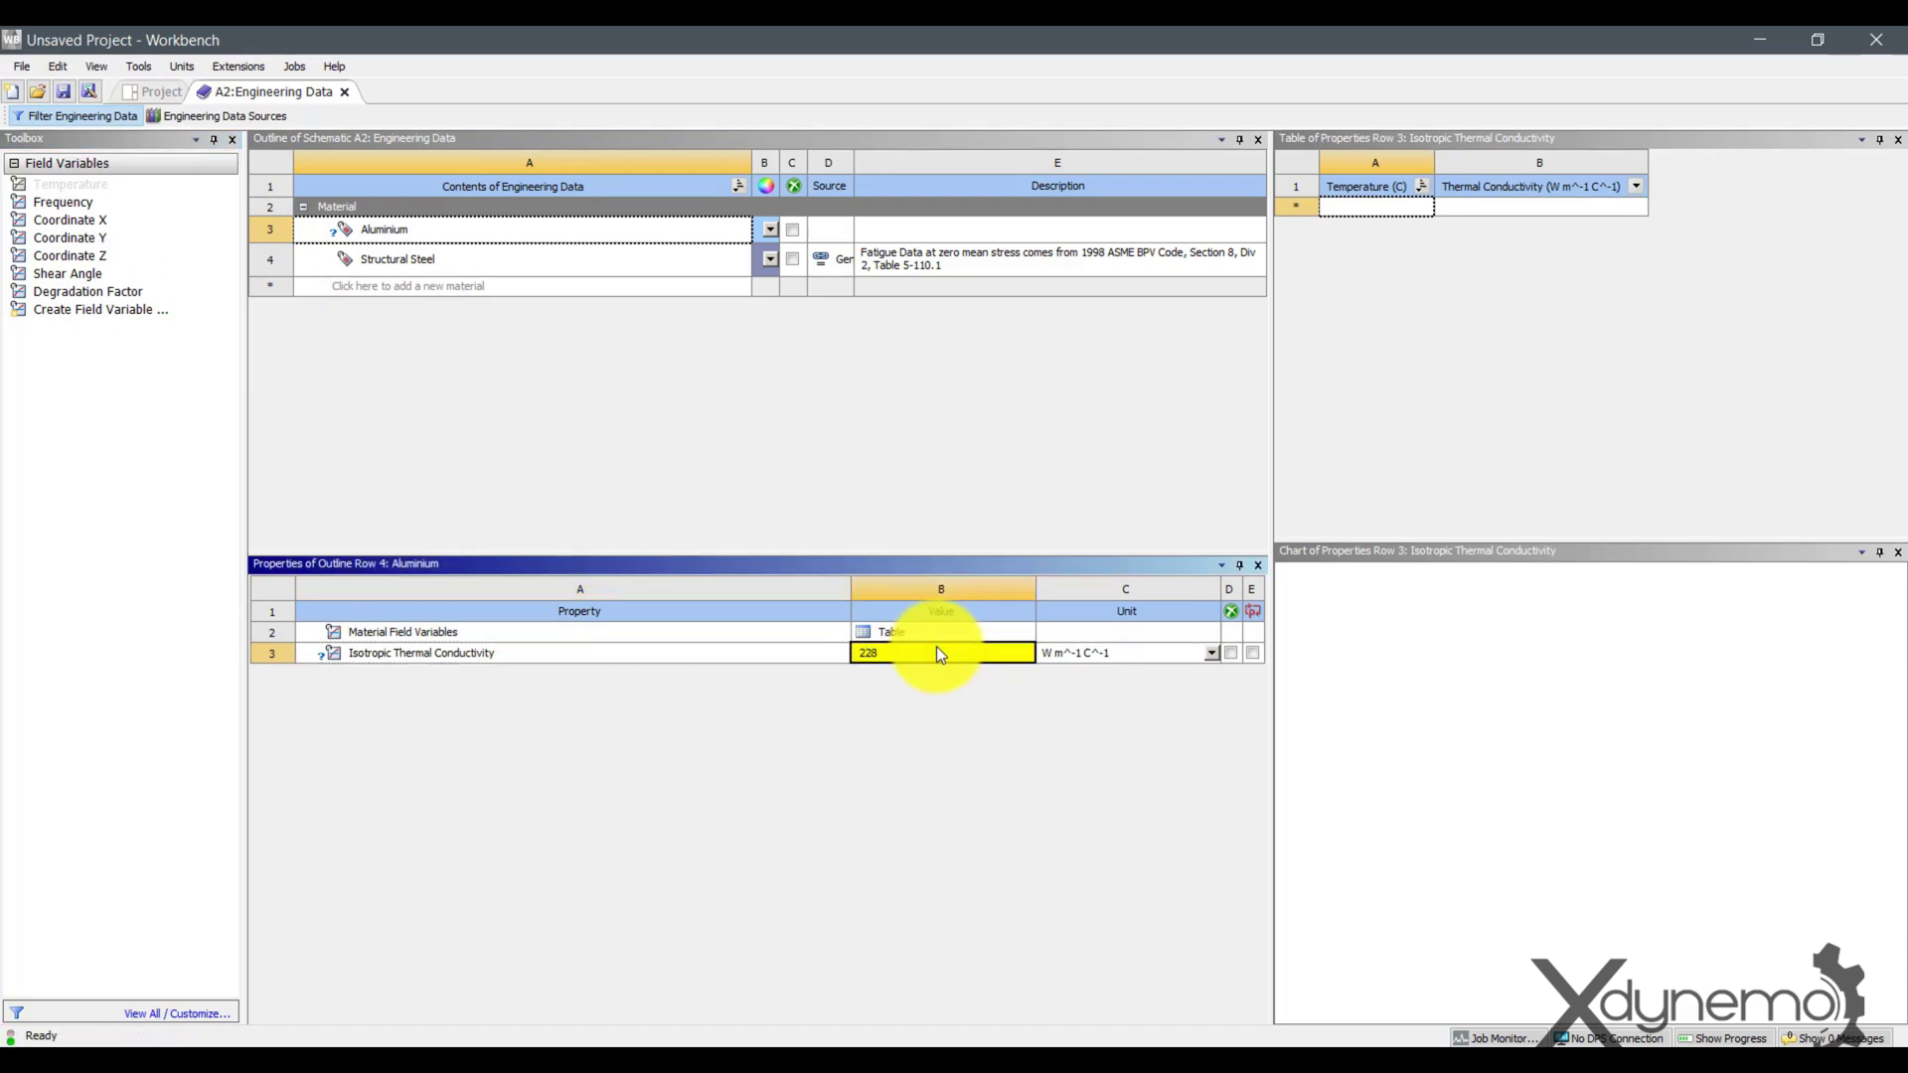
key("Return")
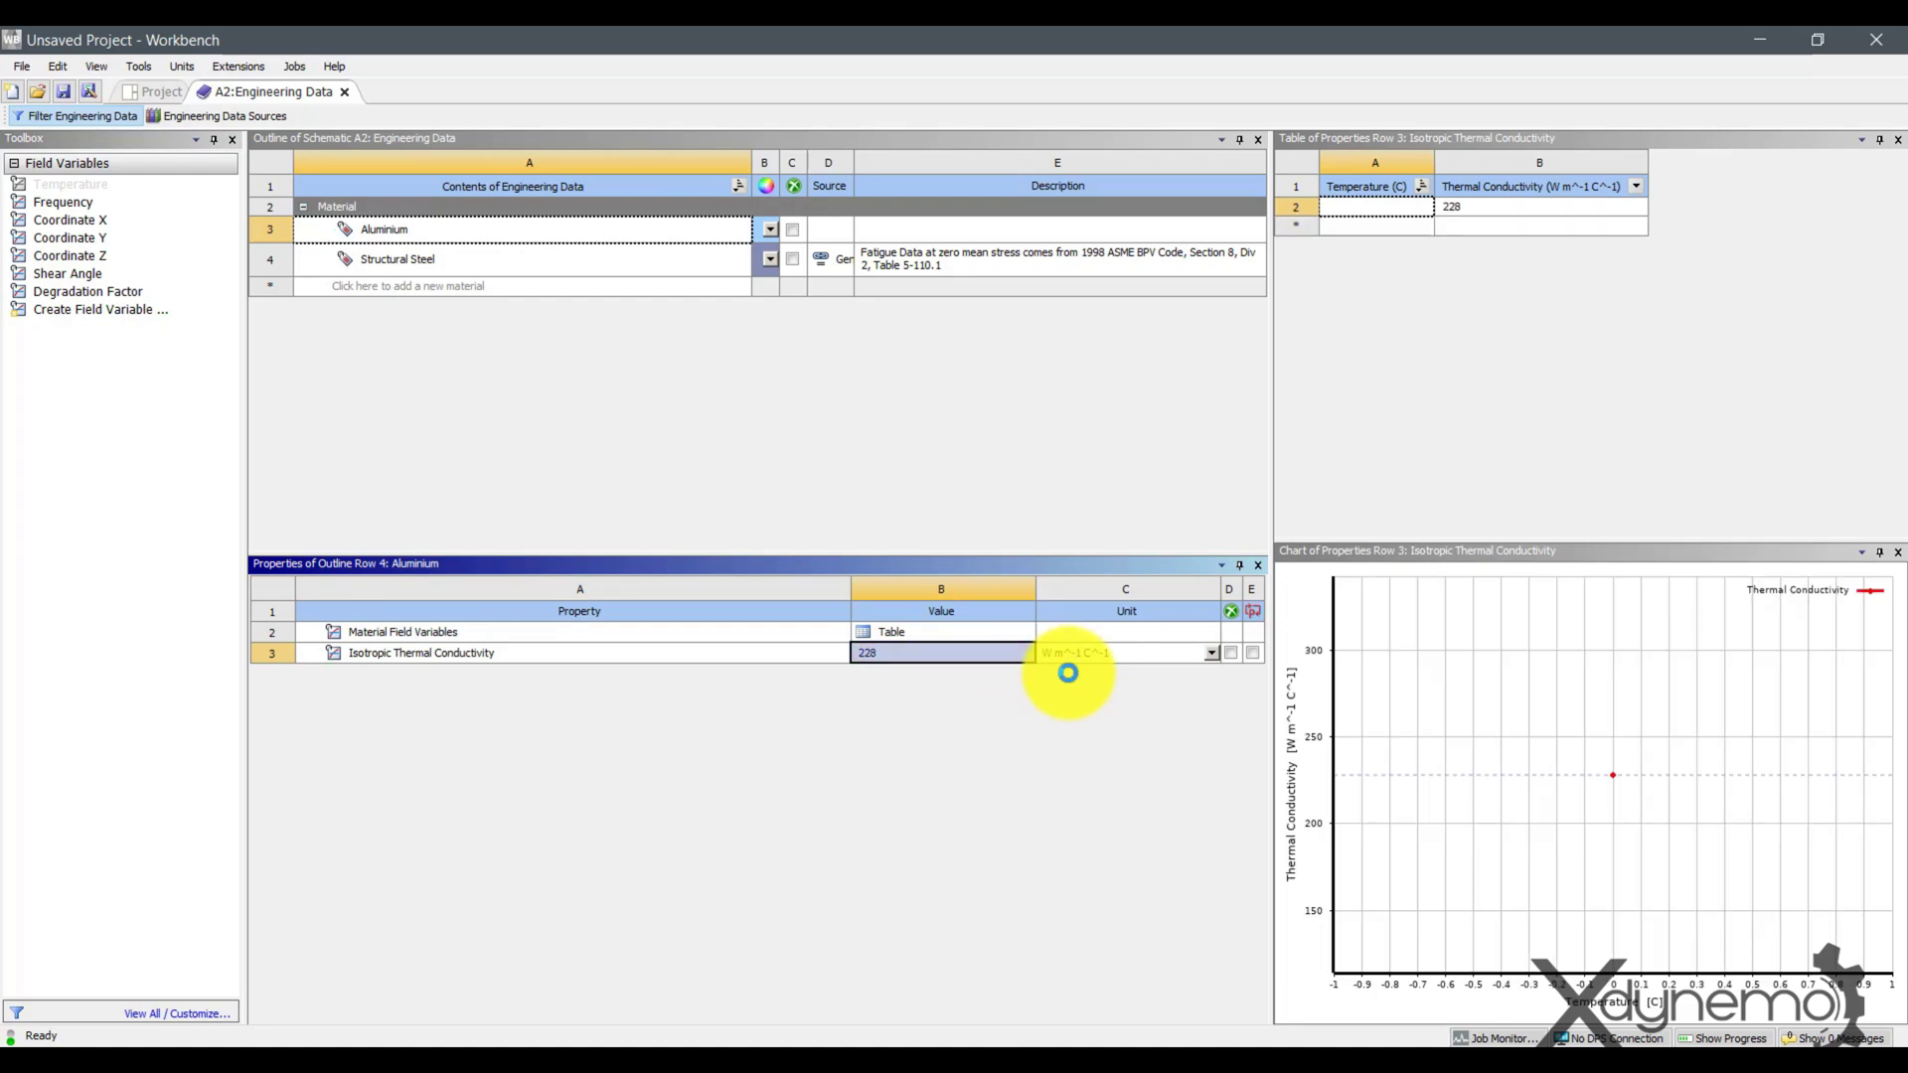
Return to the project schematic and open a new DesignModeler geometry for the Steady-State Thermal system
left_click(149, 92)
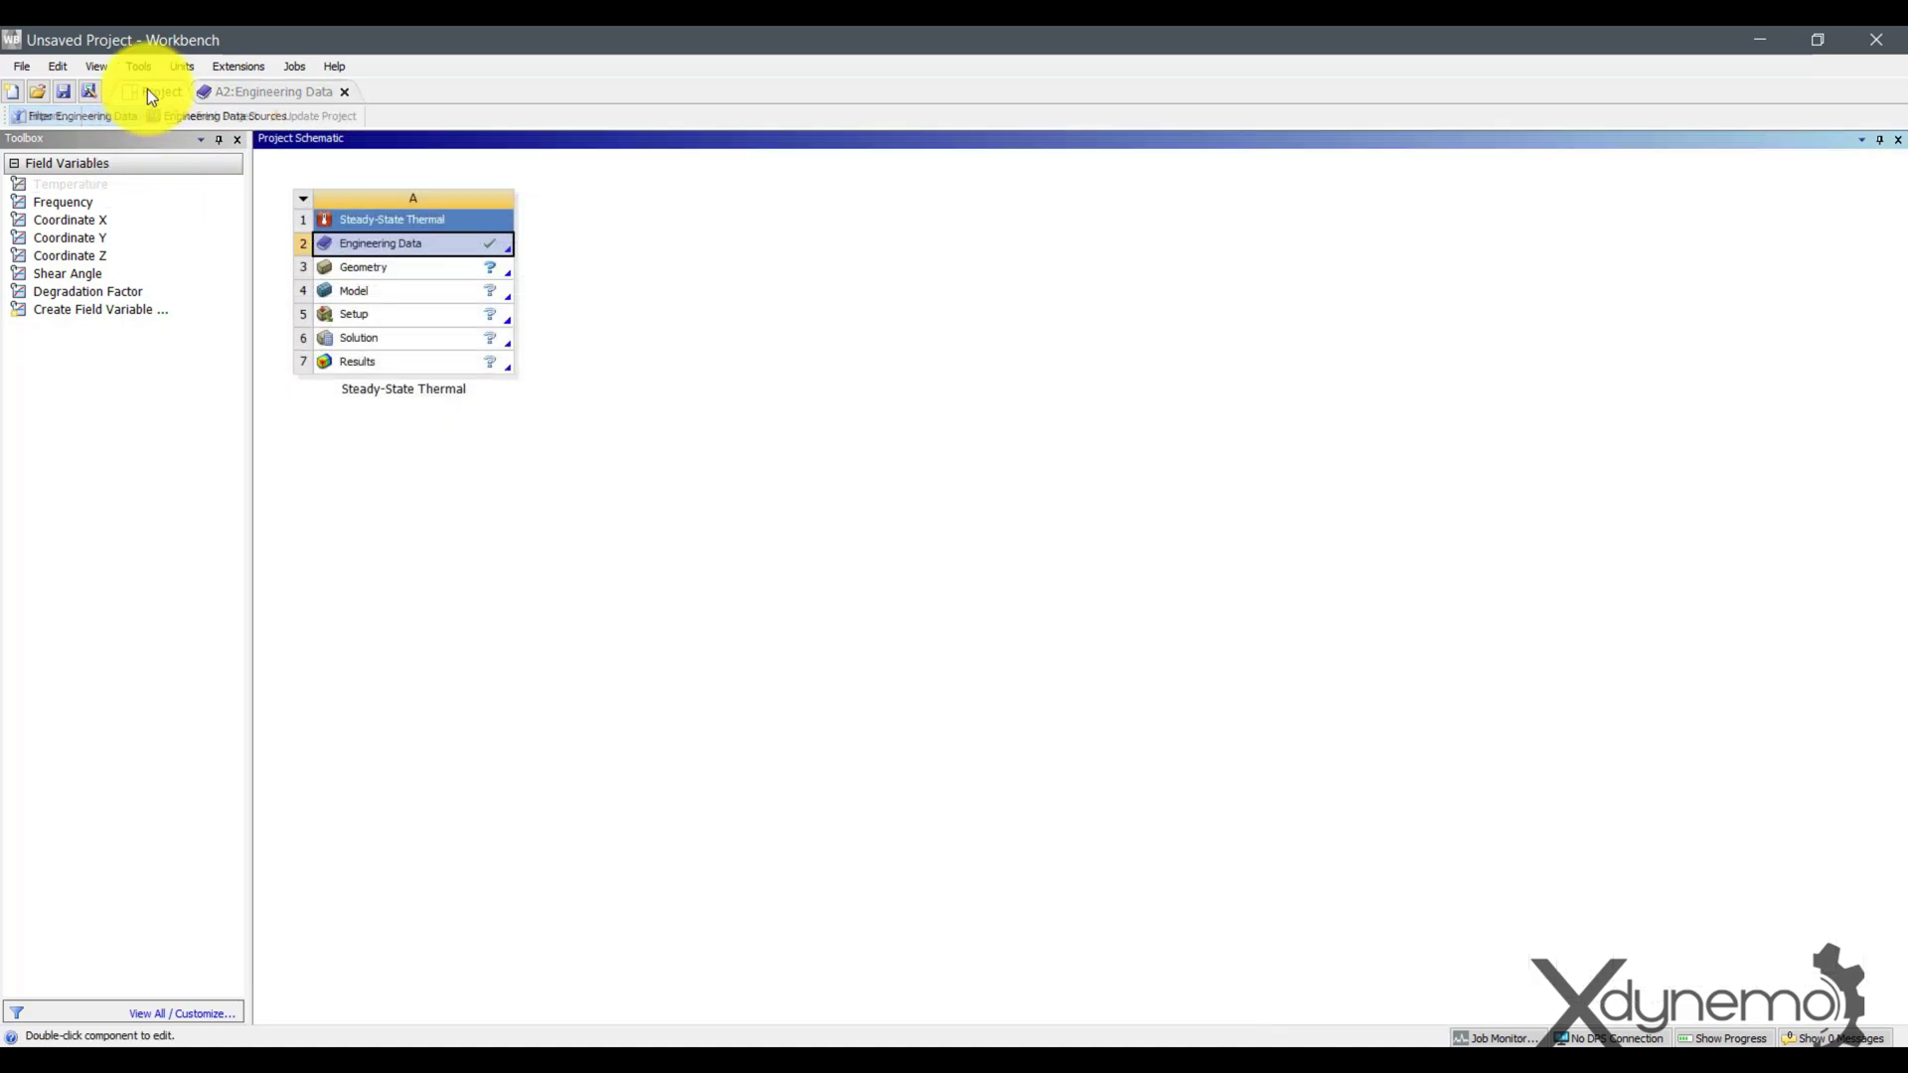
left_click(418, 267)
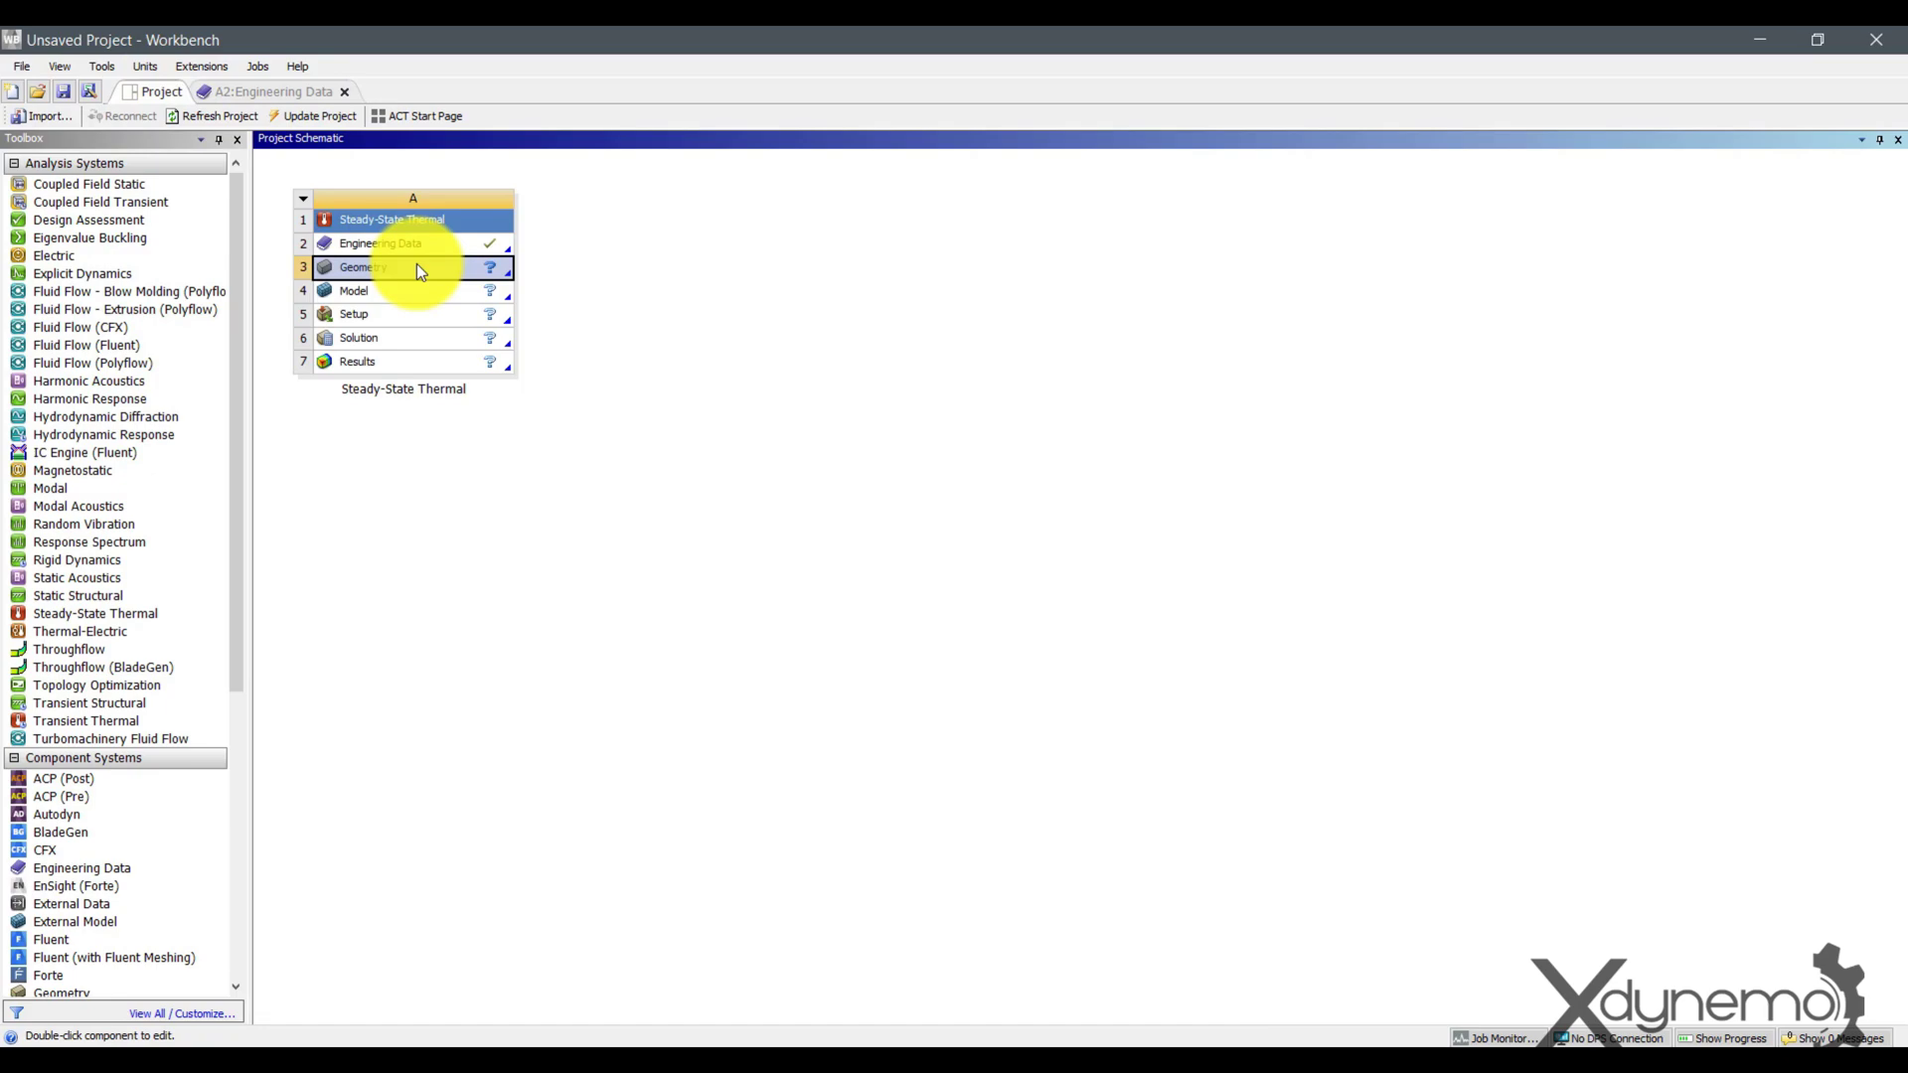
right_click(415, 265)
left_click(557, 297)
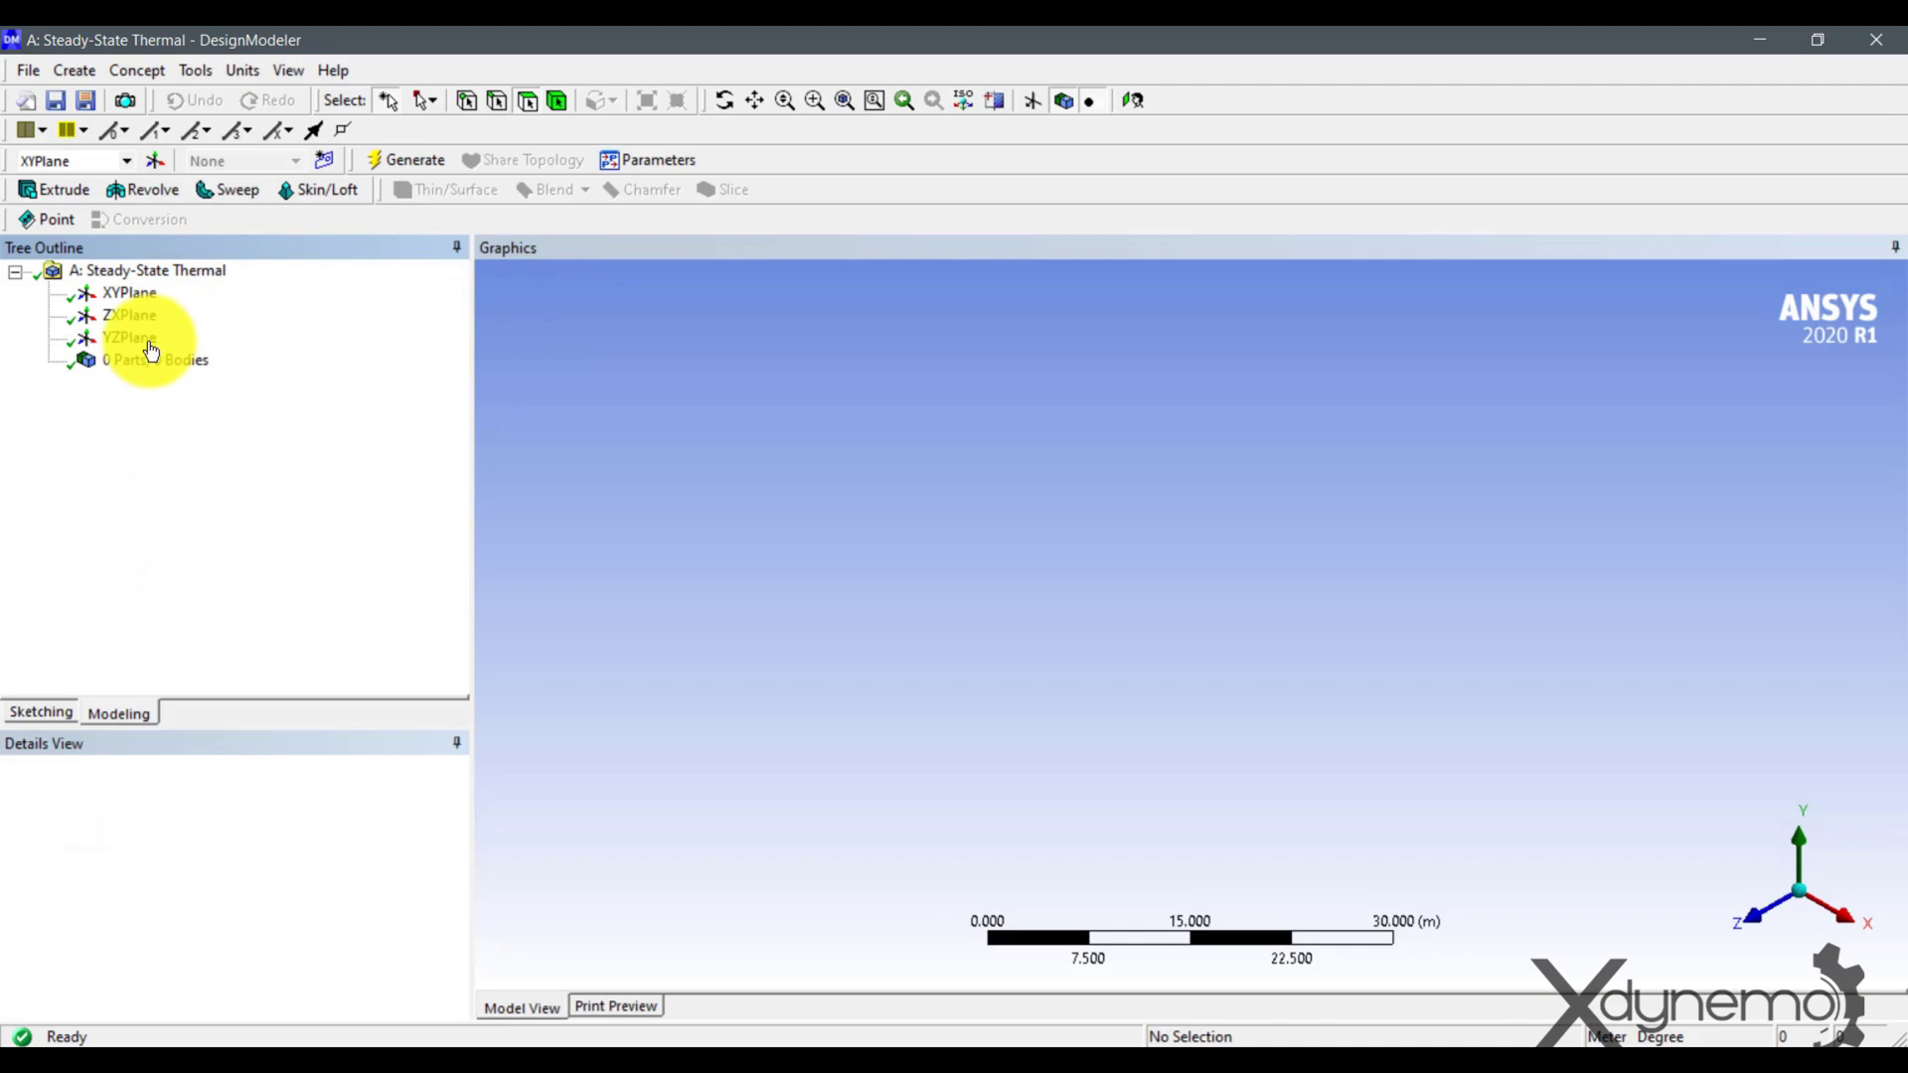
Select the YZPlane, view it face-on along the X axis, and set the length units to millimeters
left_click(130, 343)
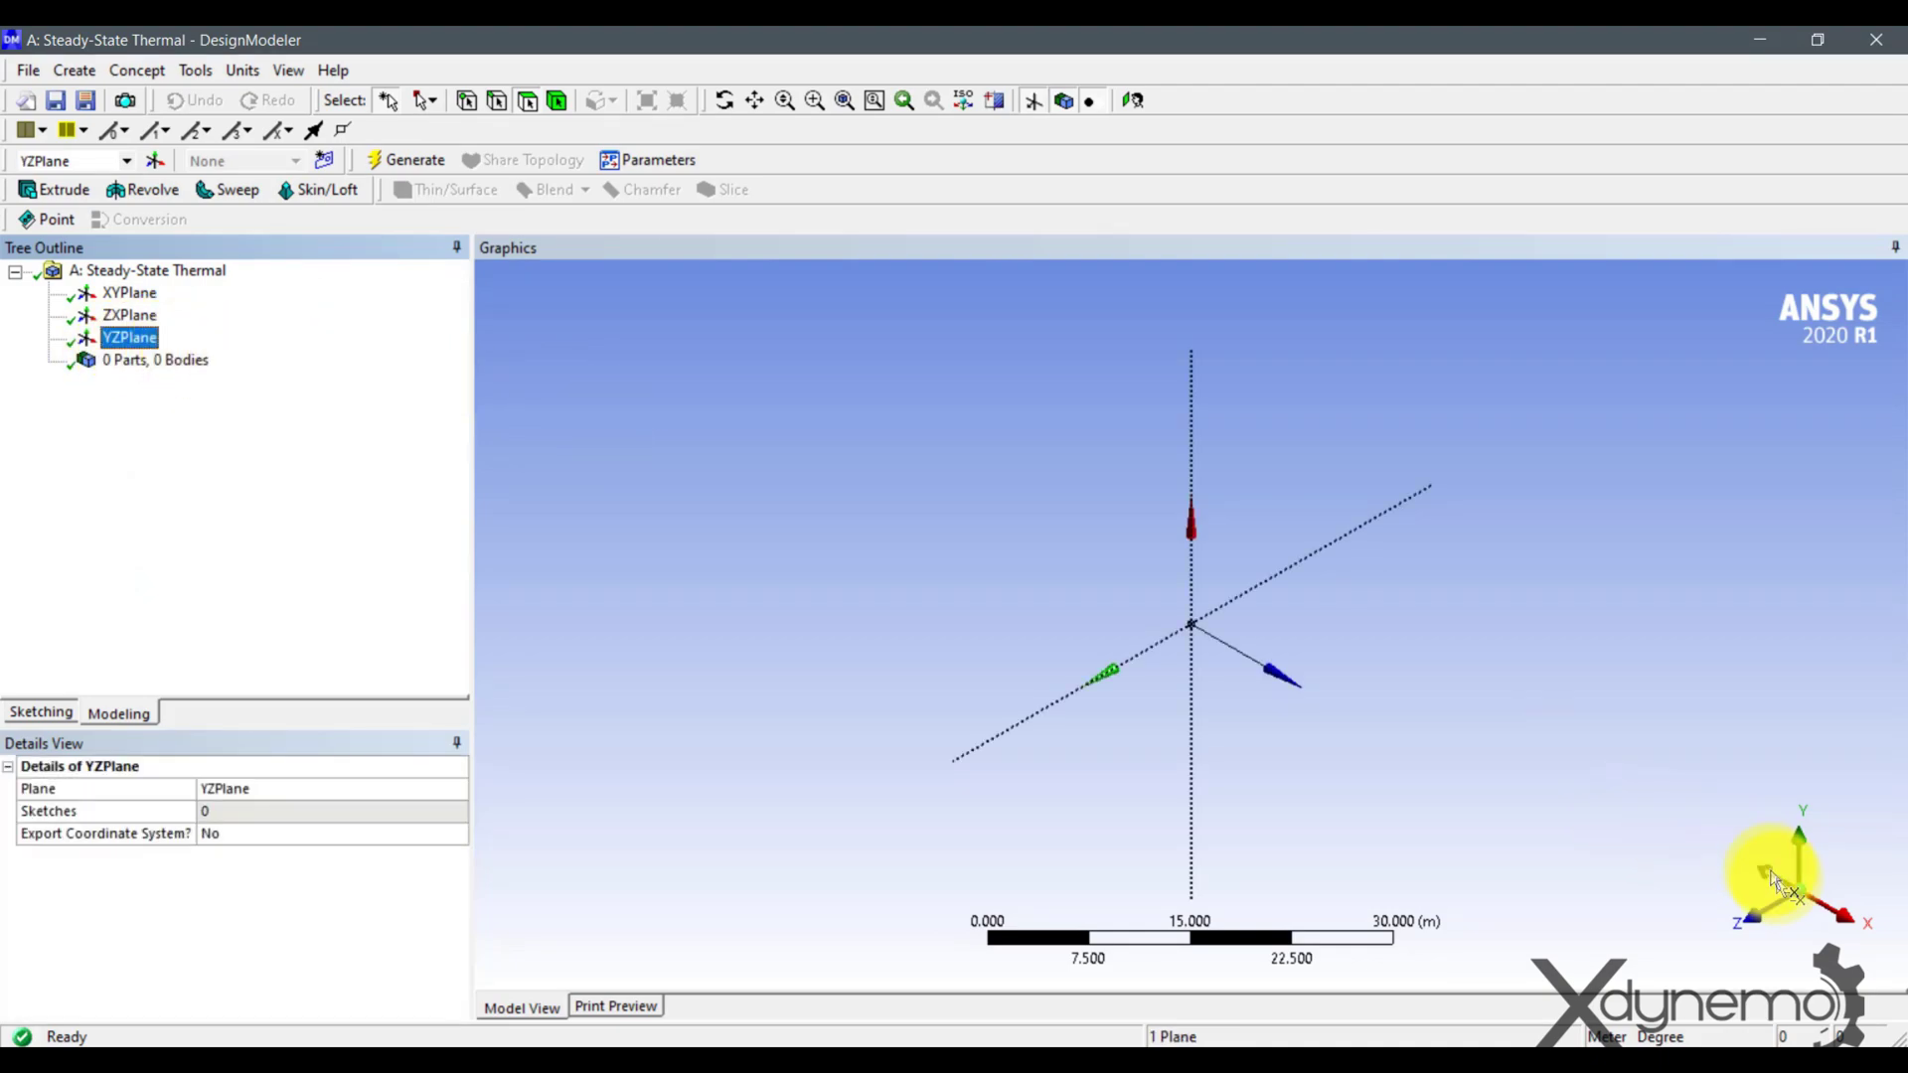
left_click(1827, 902)
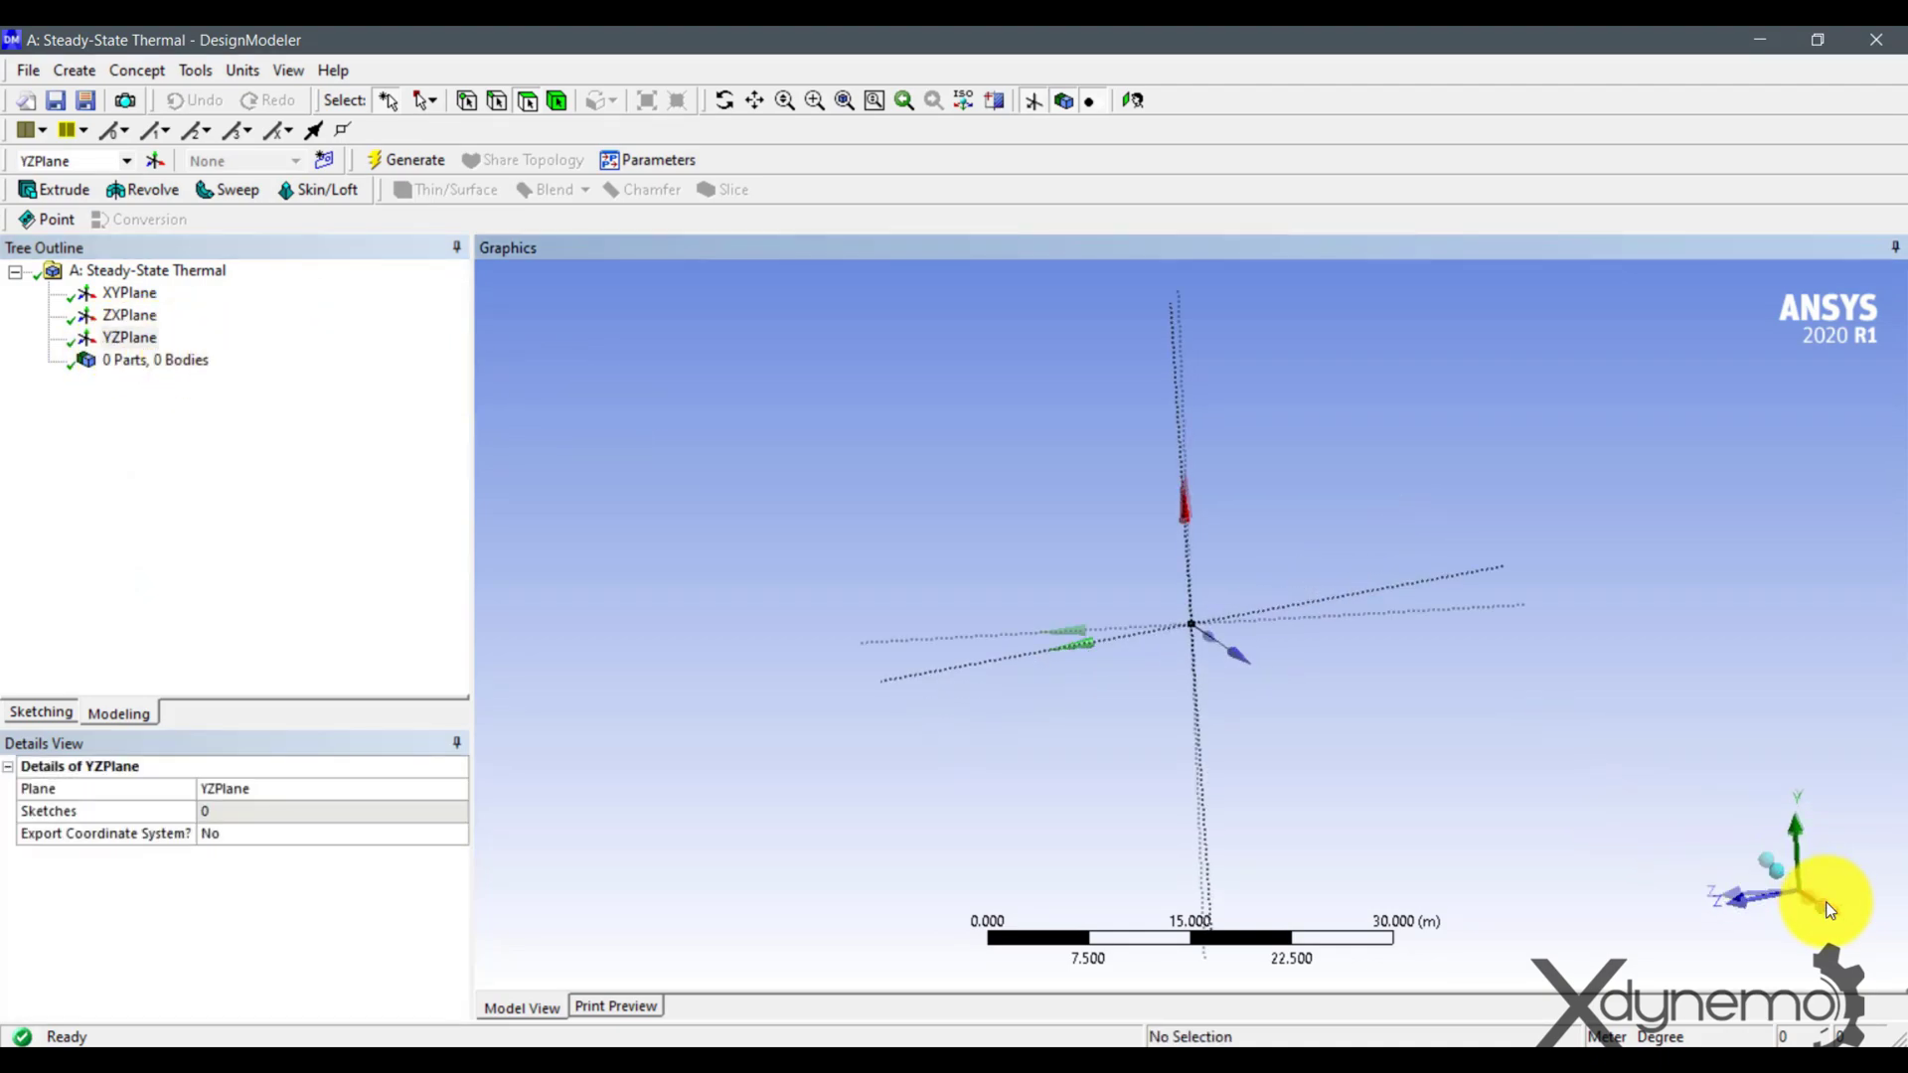
left_click(254, 79)
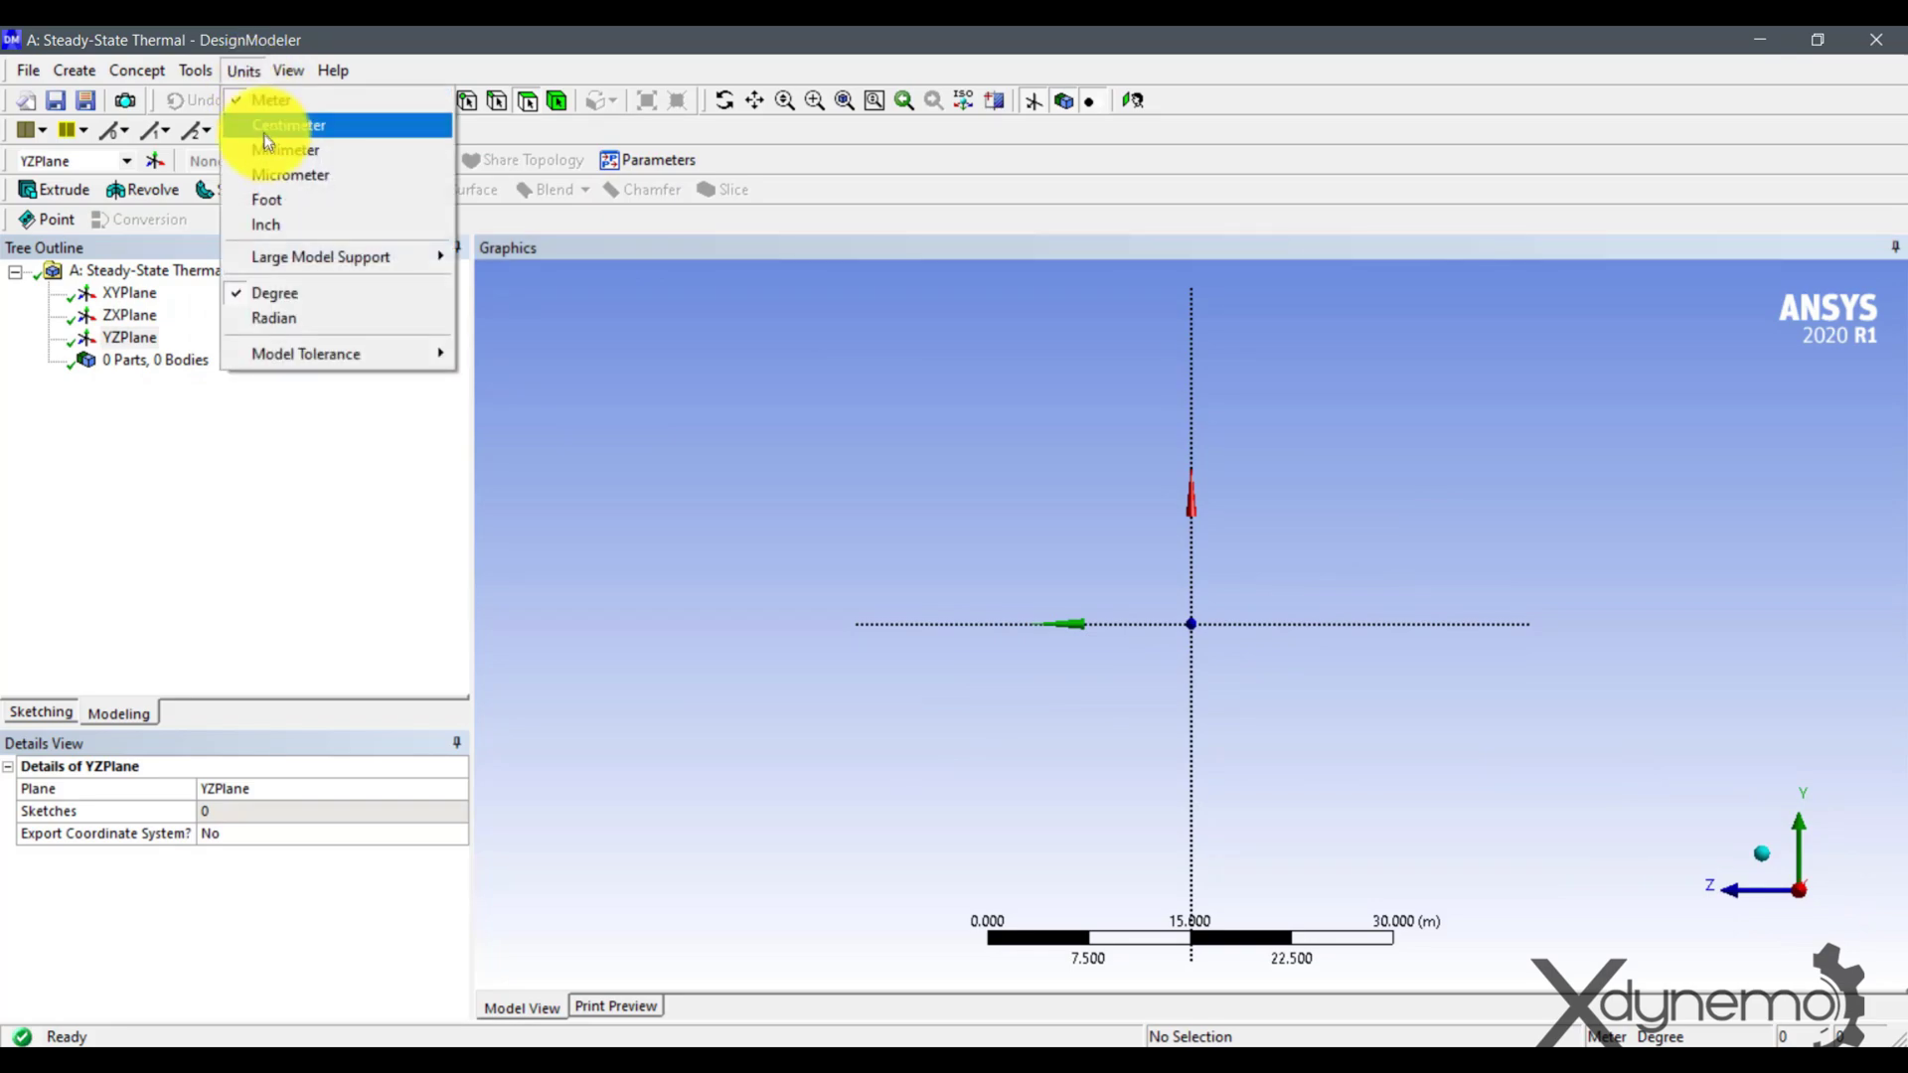
left_click(270, 153)
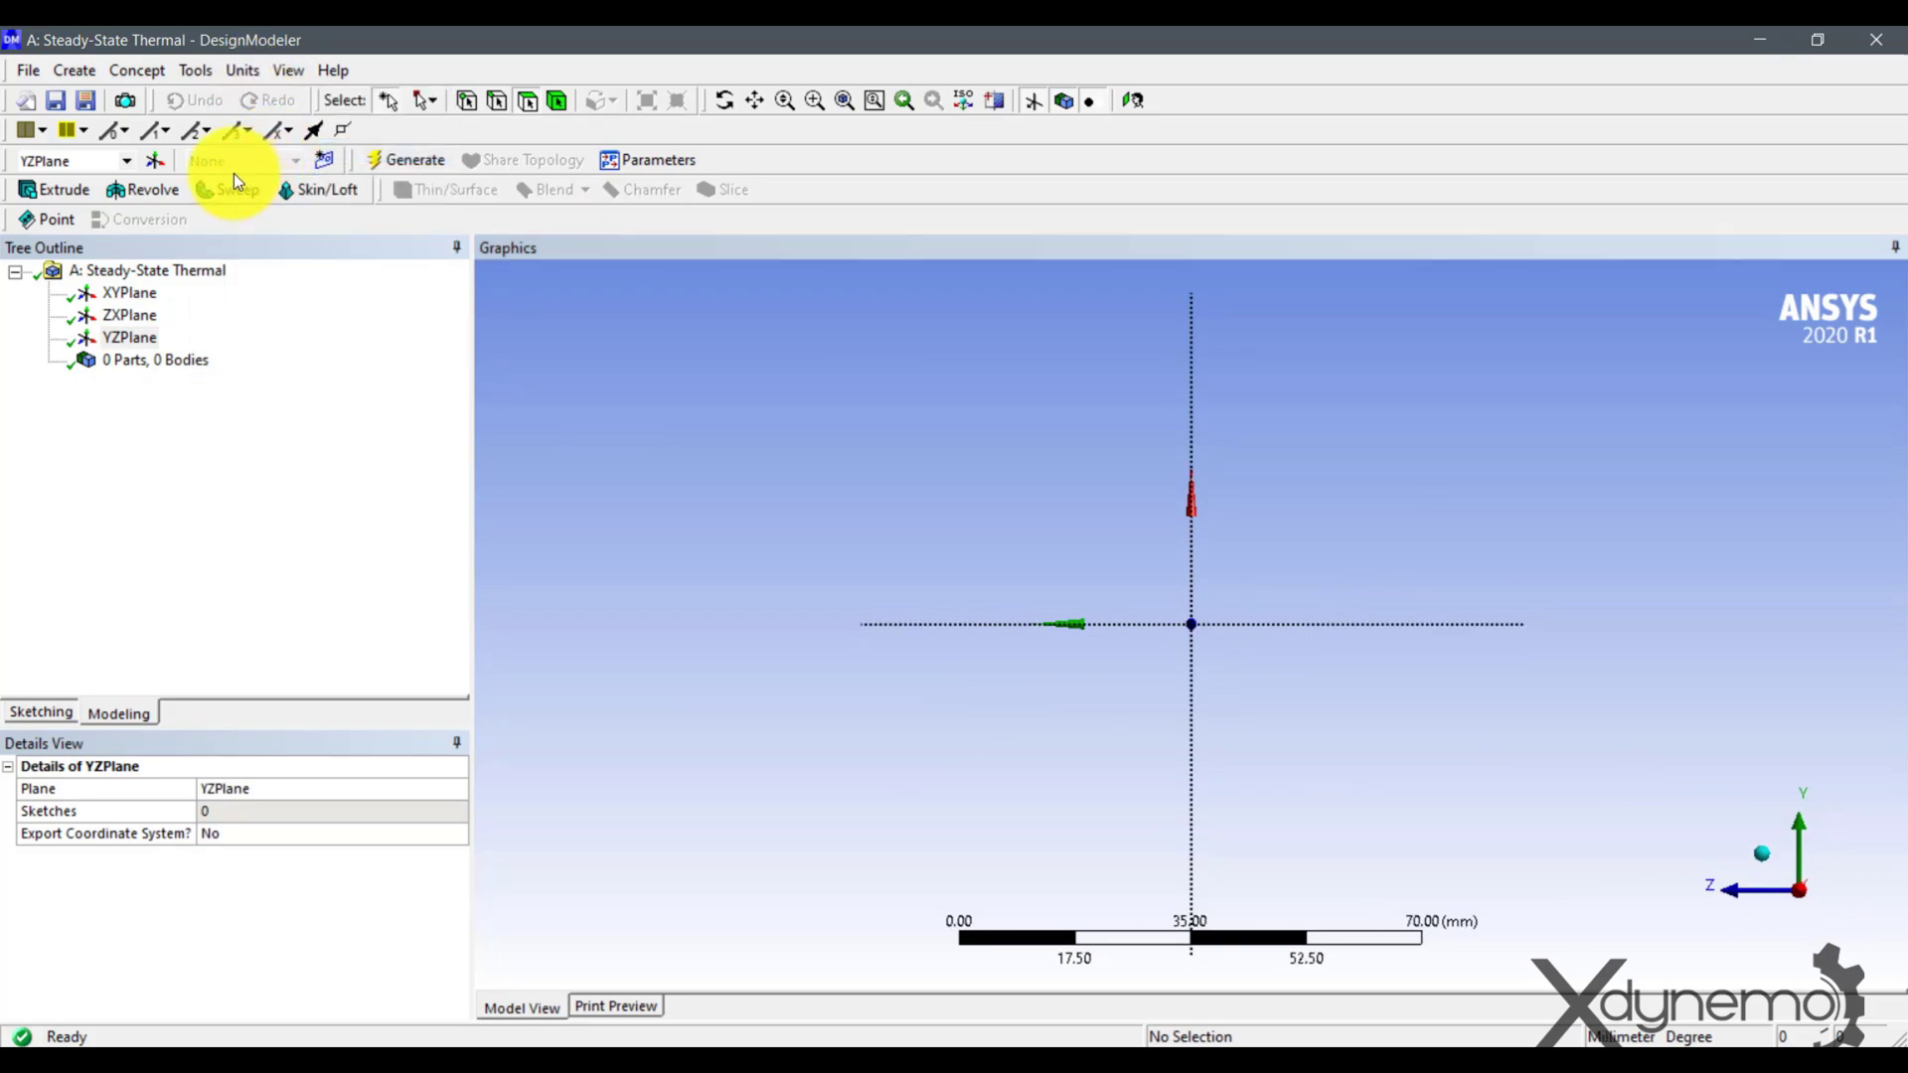
Sketch a rectangle about 63 mm long and 11 mm high around the origin on the YZPlane
left_click(35, 706)
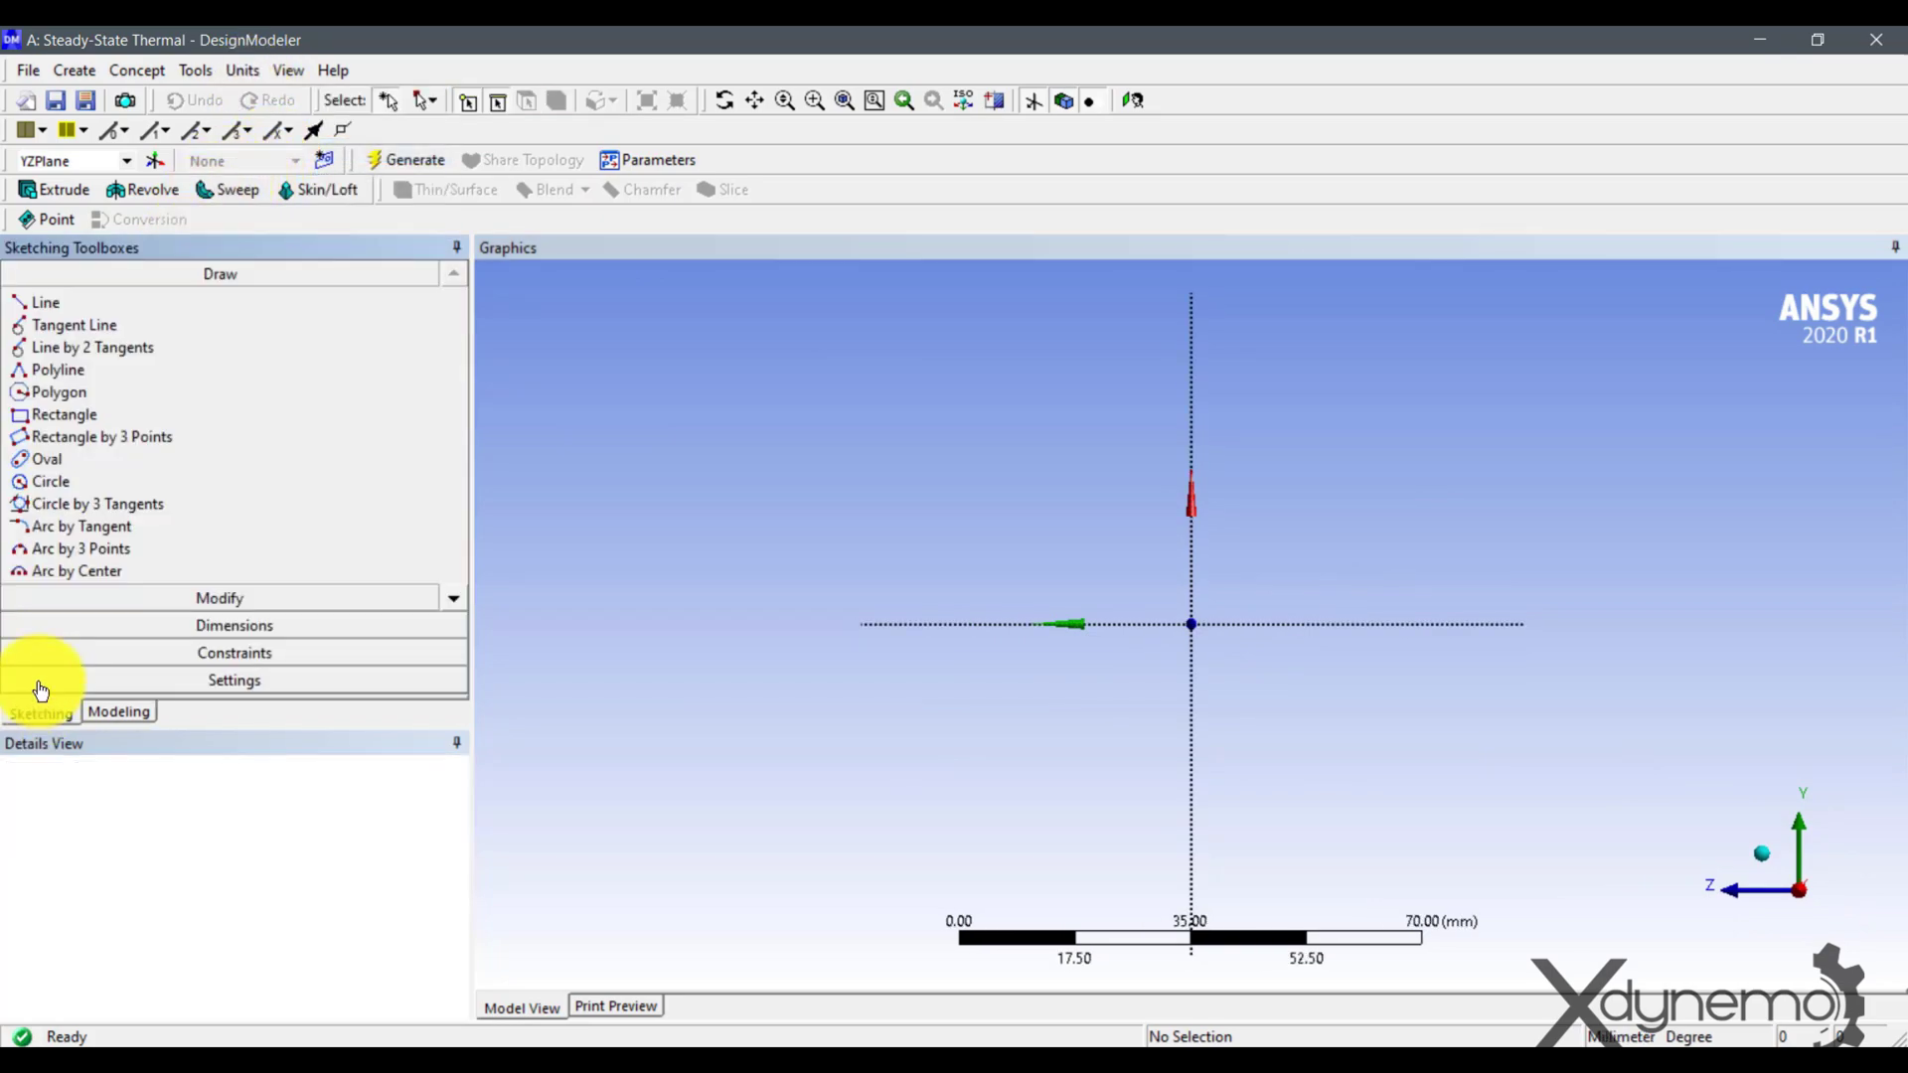
left_click(62, 414)
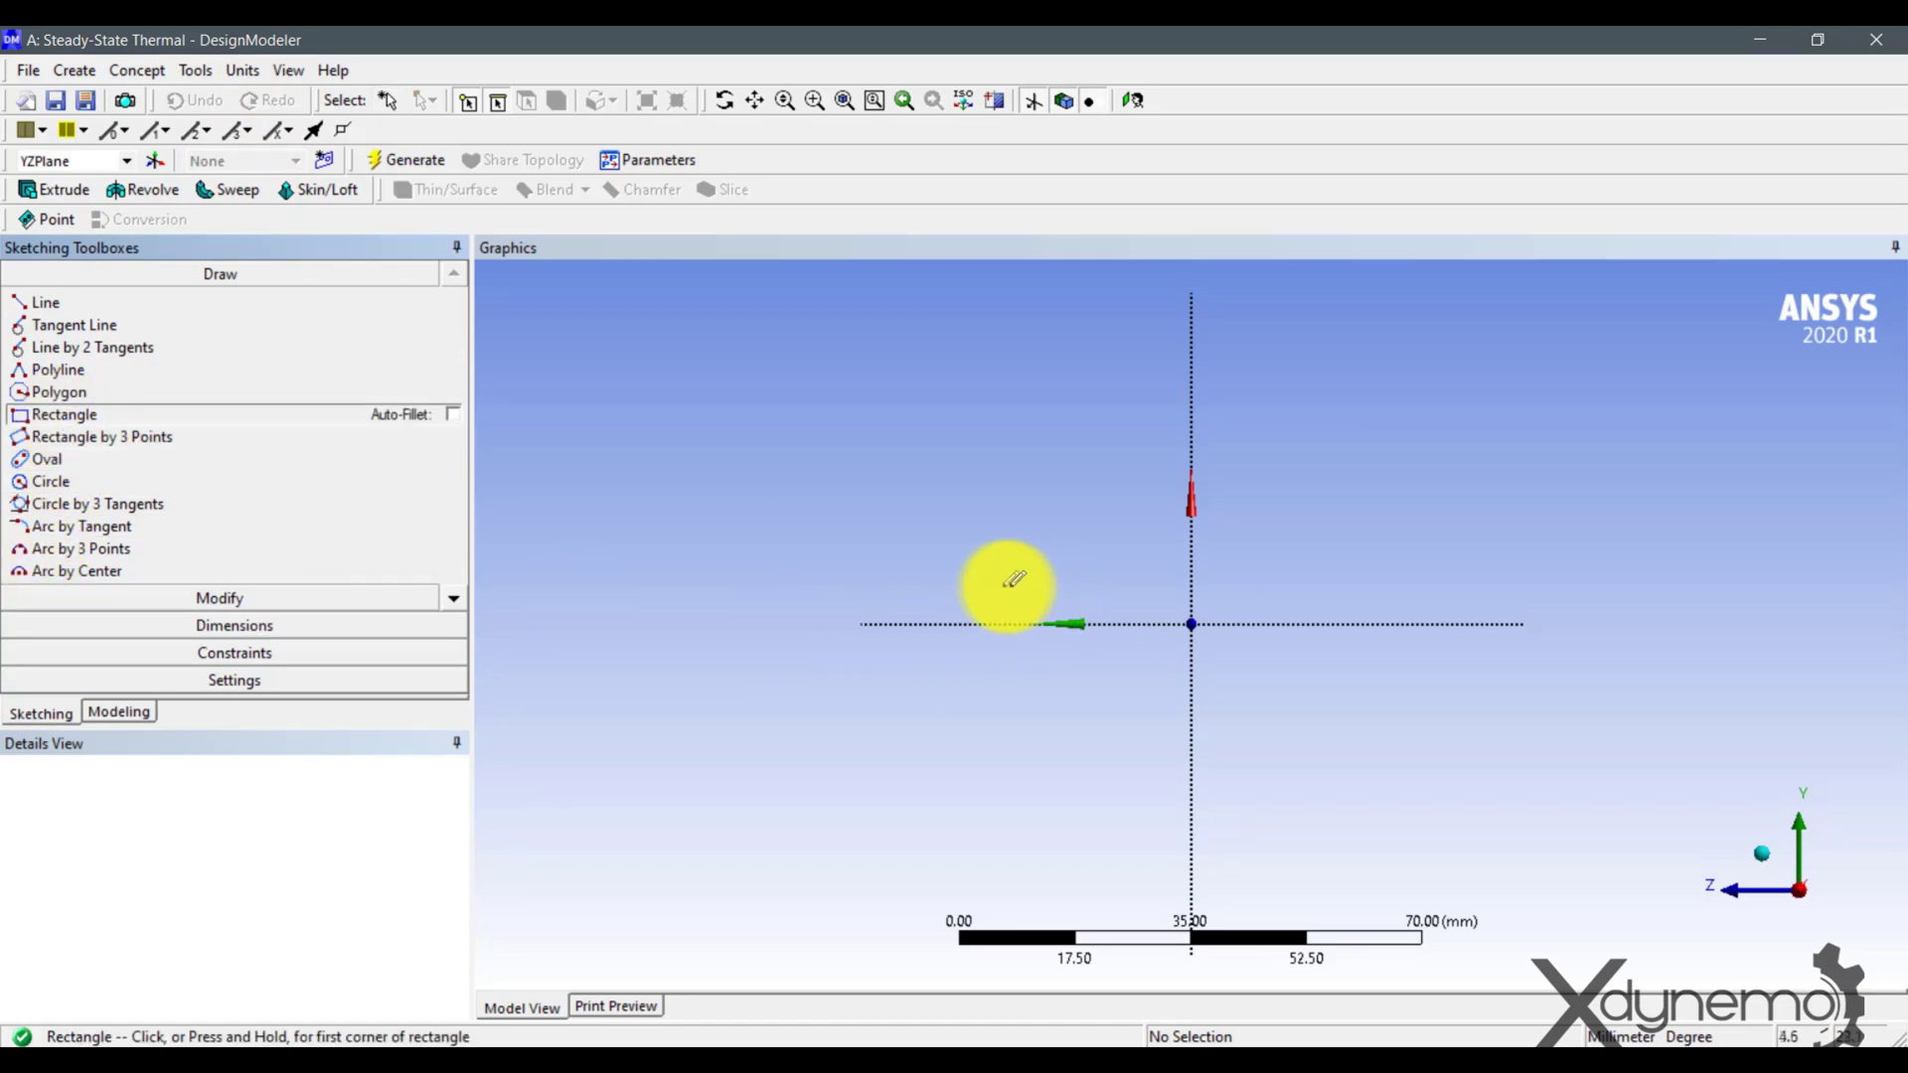
left_click(1000, 588)
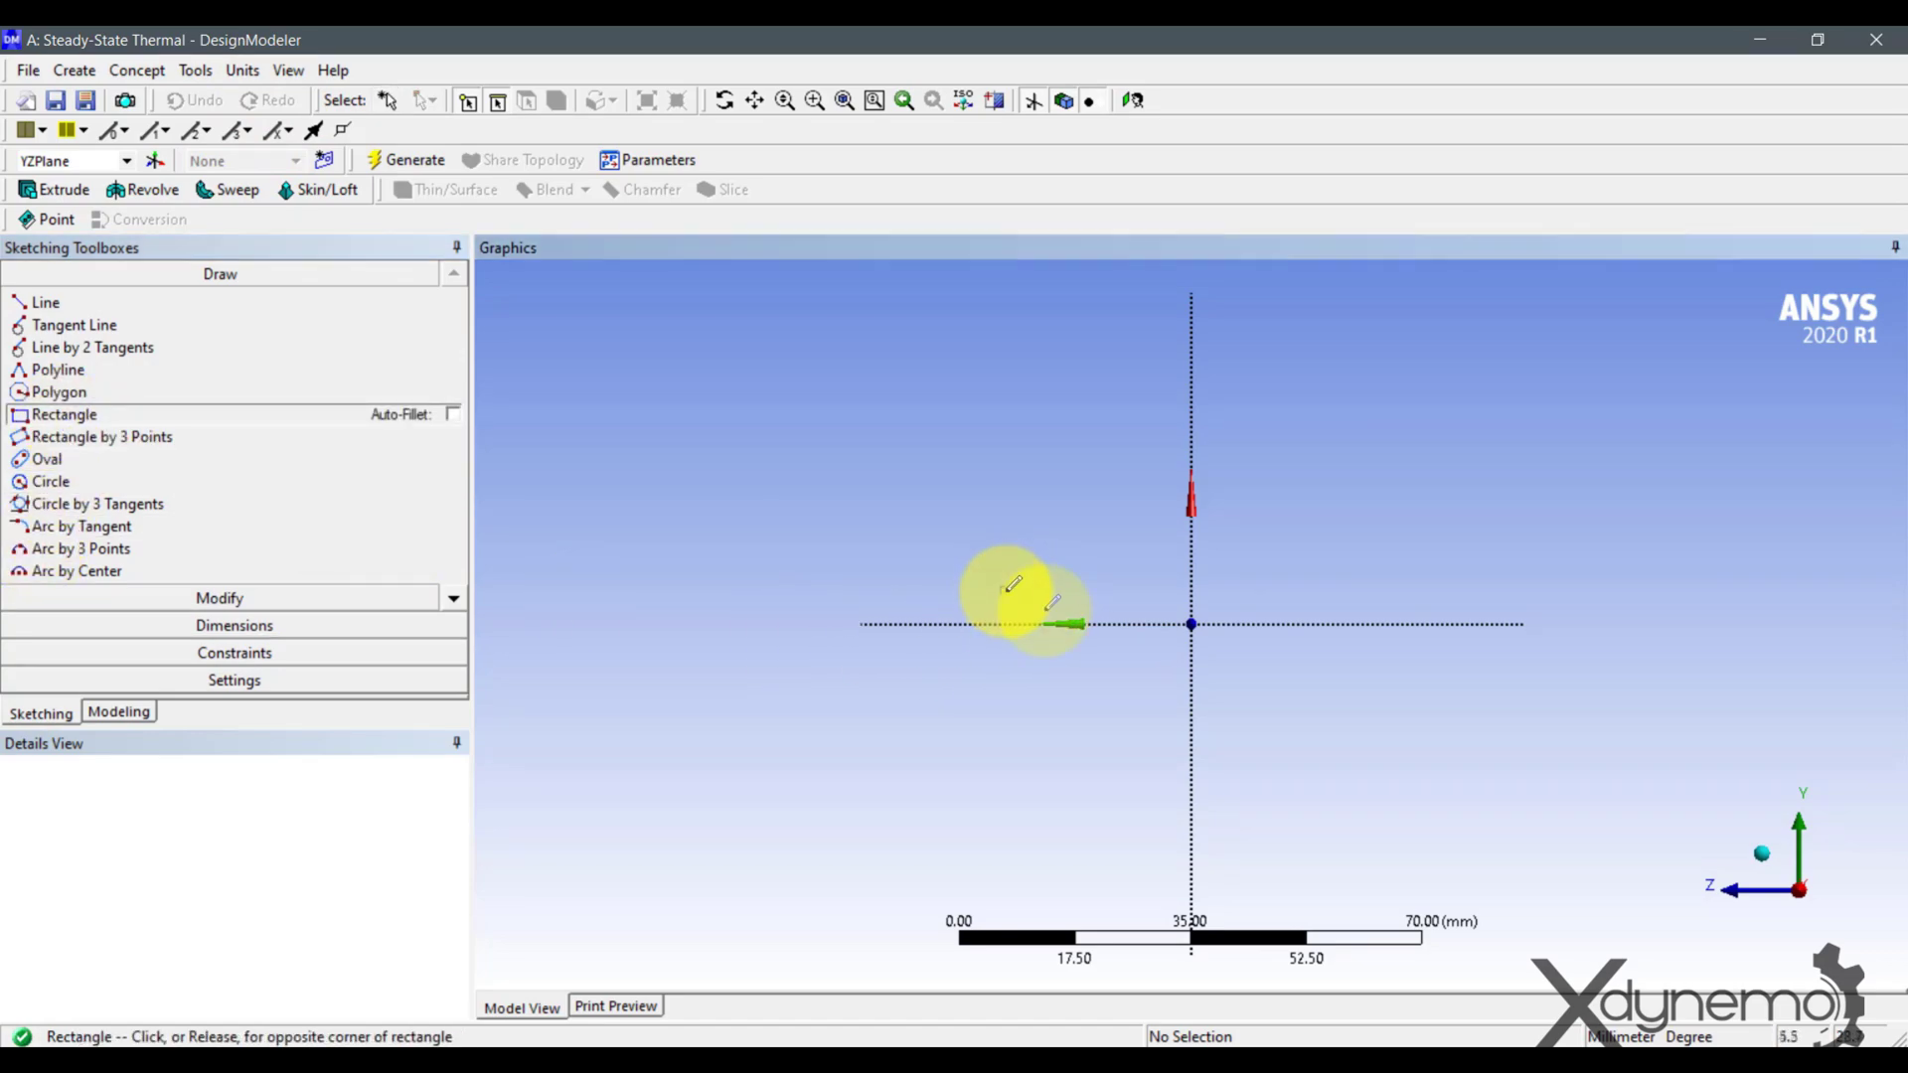
left_click(1424, 661)
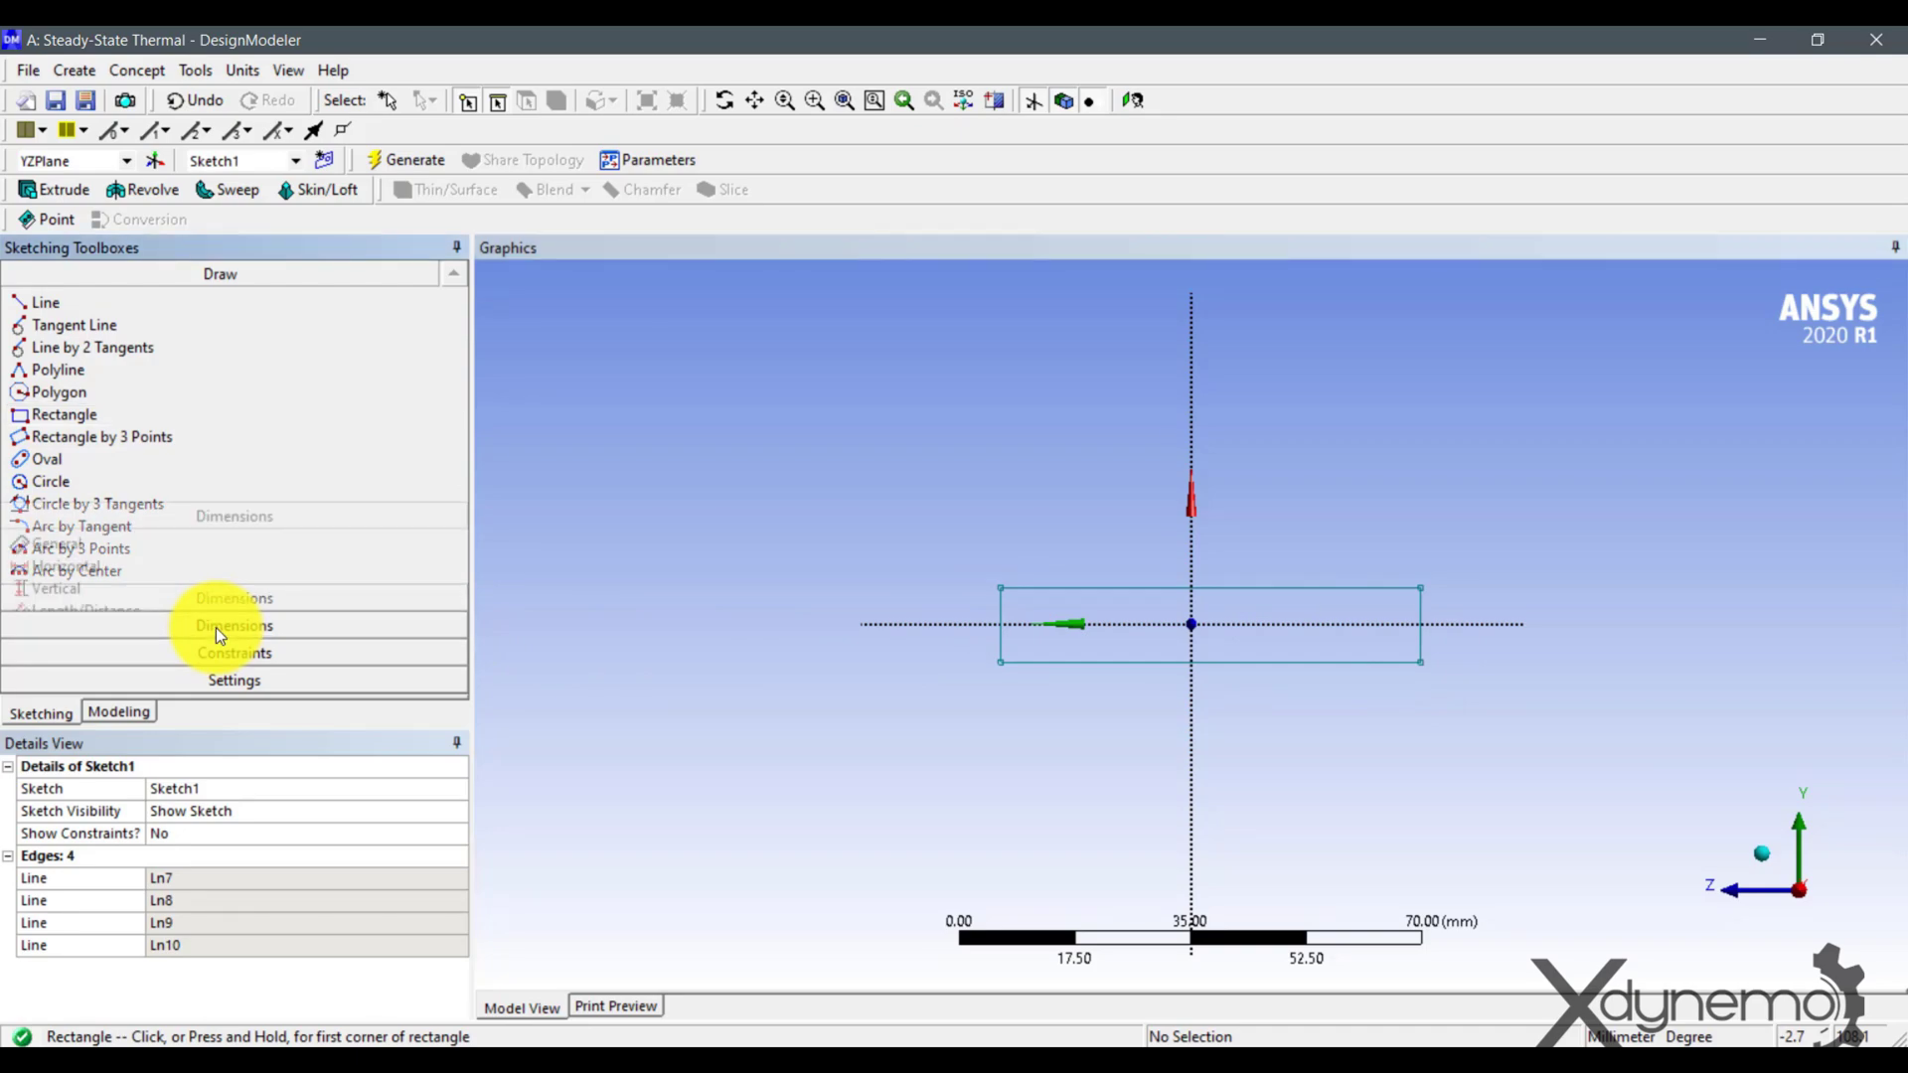
Dimension the rectangle's height and the distance from the plane's Z-direction axis to its lower edge using Horizontal dimensions
left_click(219, 628)
left_click(97, 388)
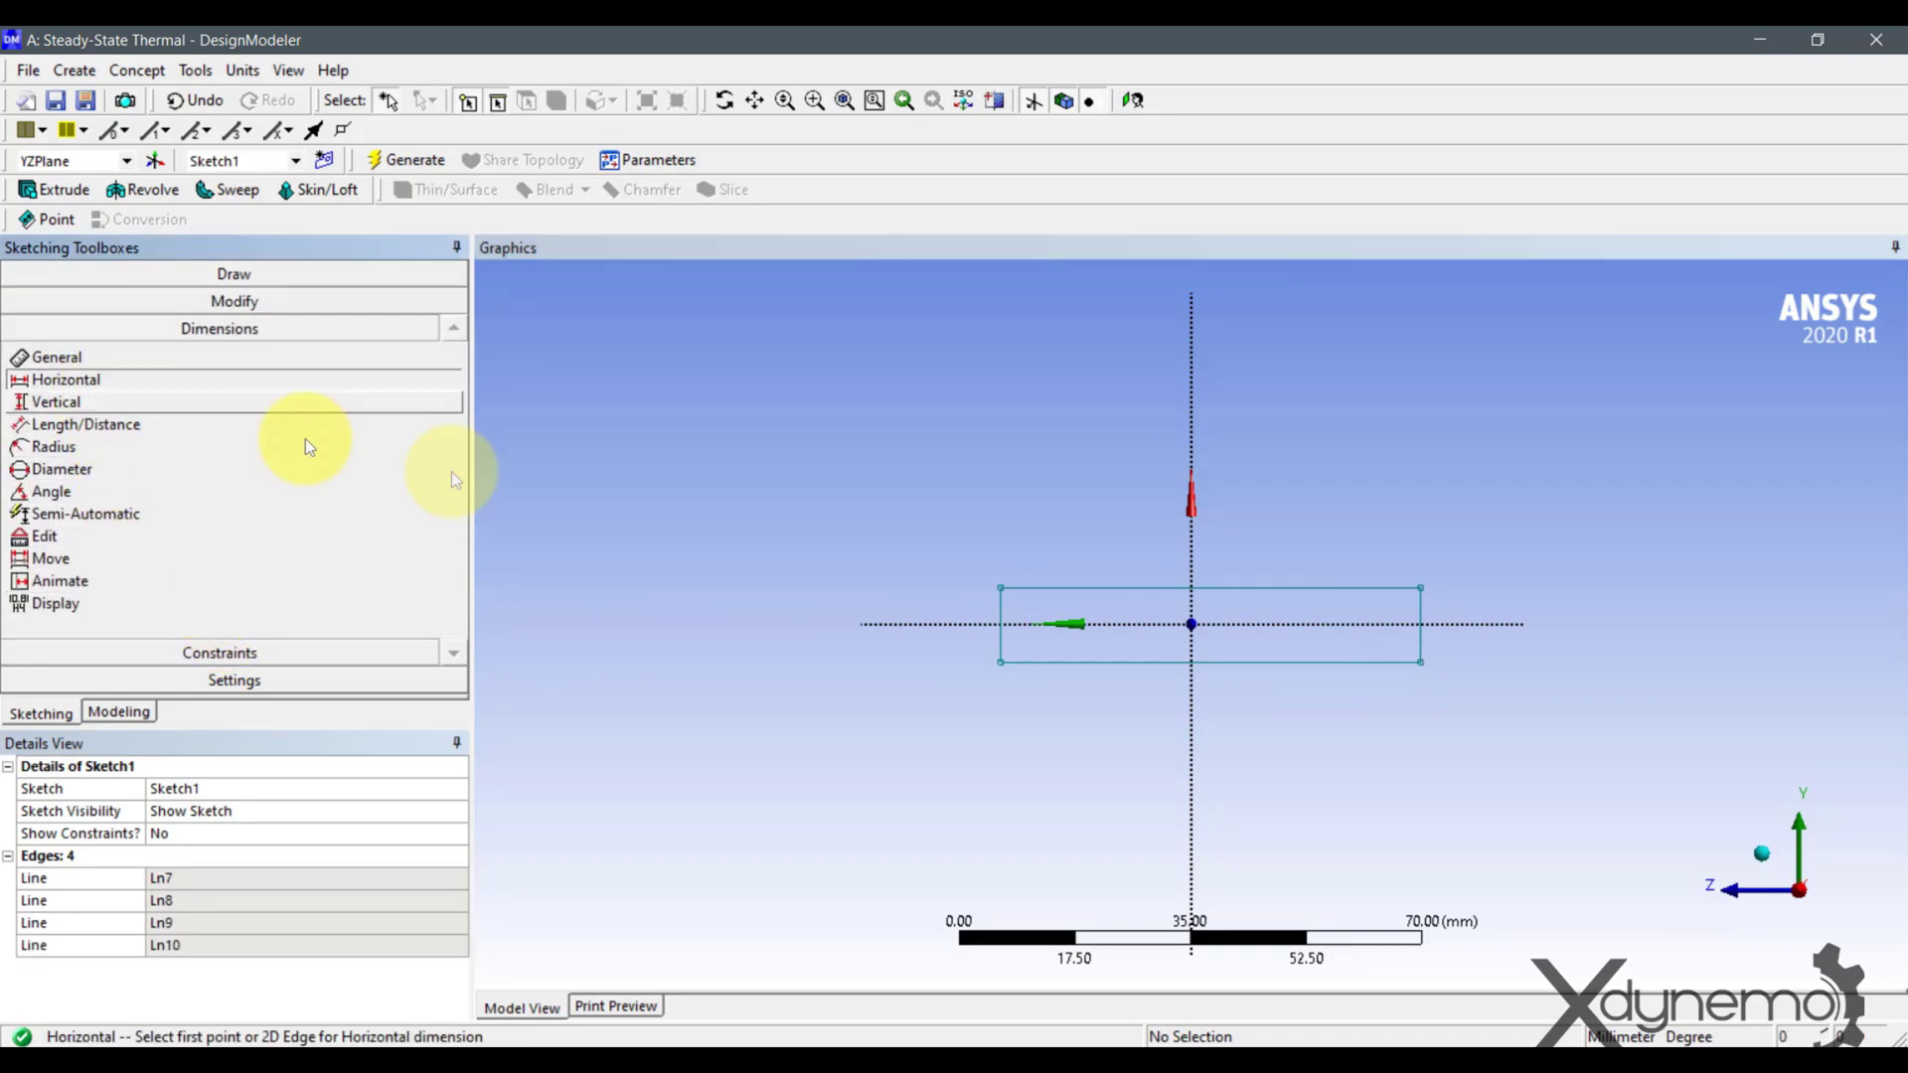
left_click(1159, 589)
left_click(1153, 665)
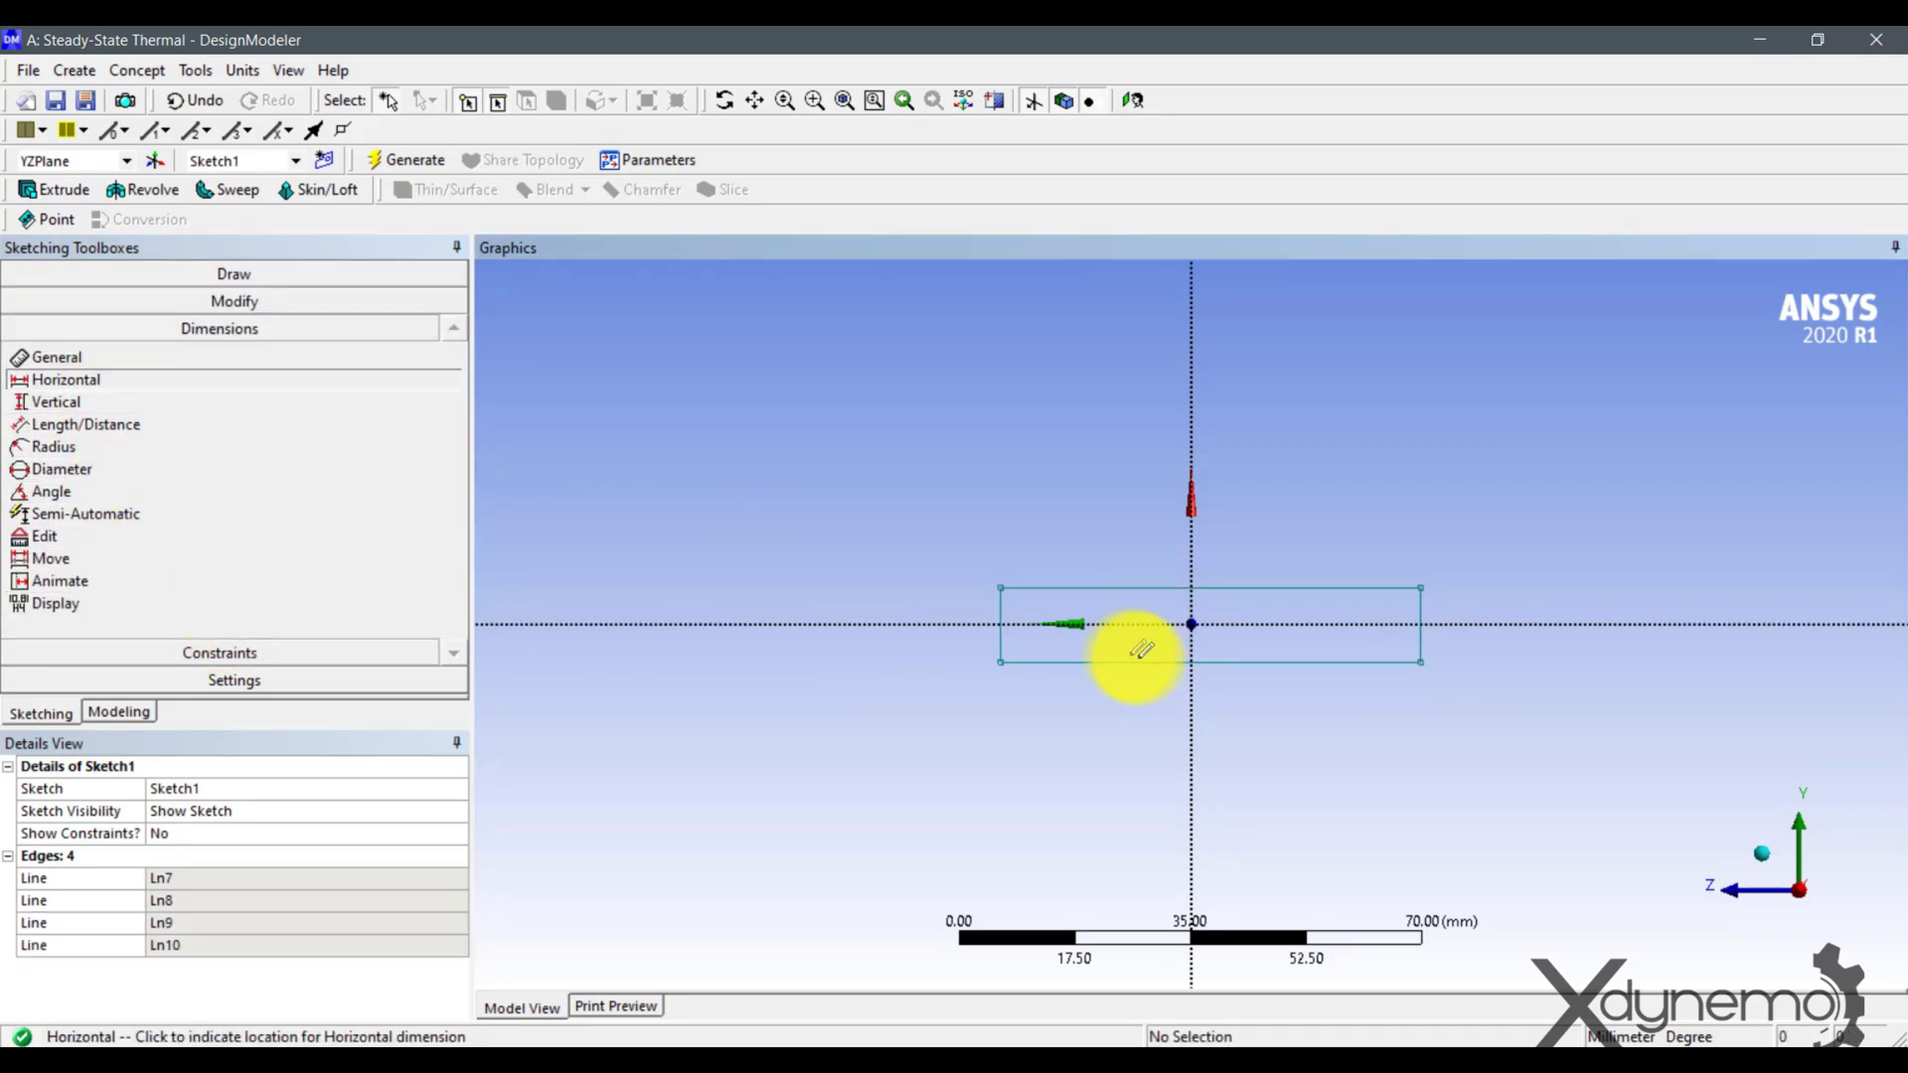
left_click(852, 639)
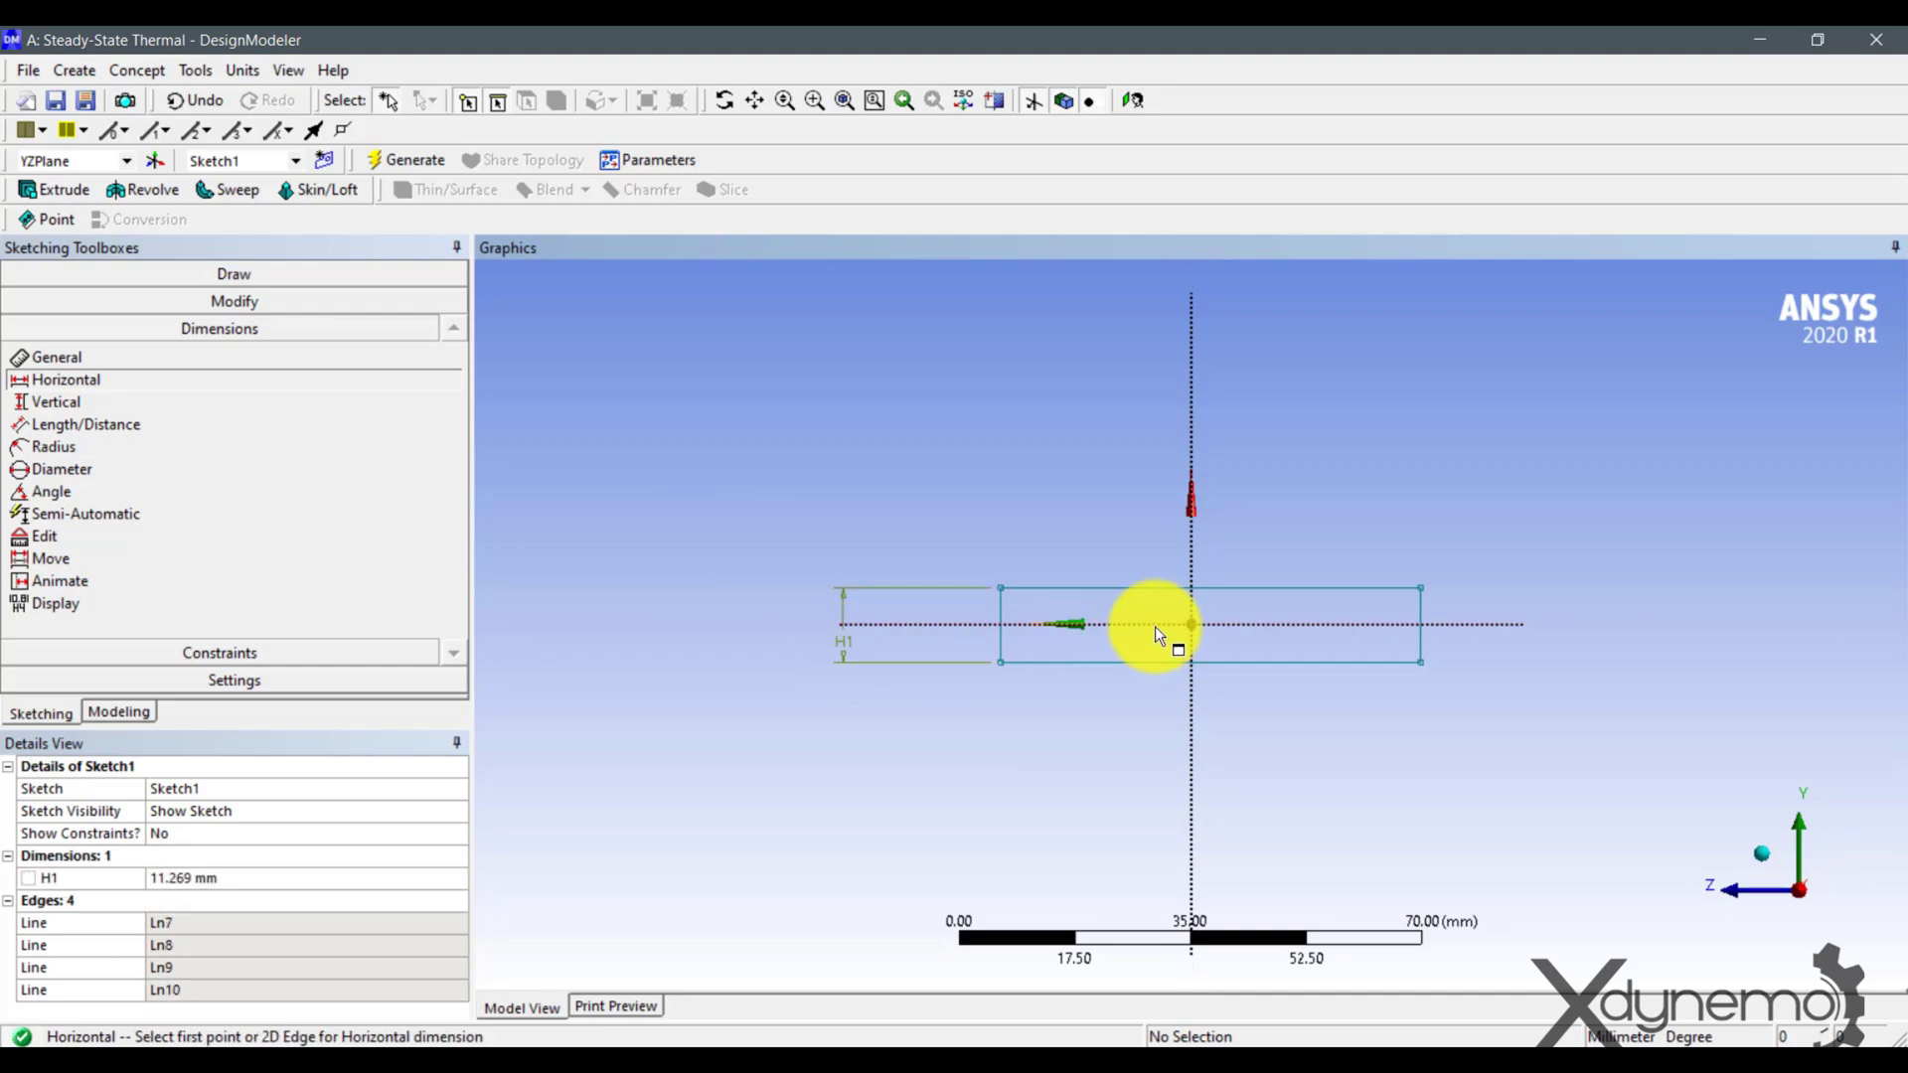
left_click(1155, 626)
left_click(1153, 663)
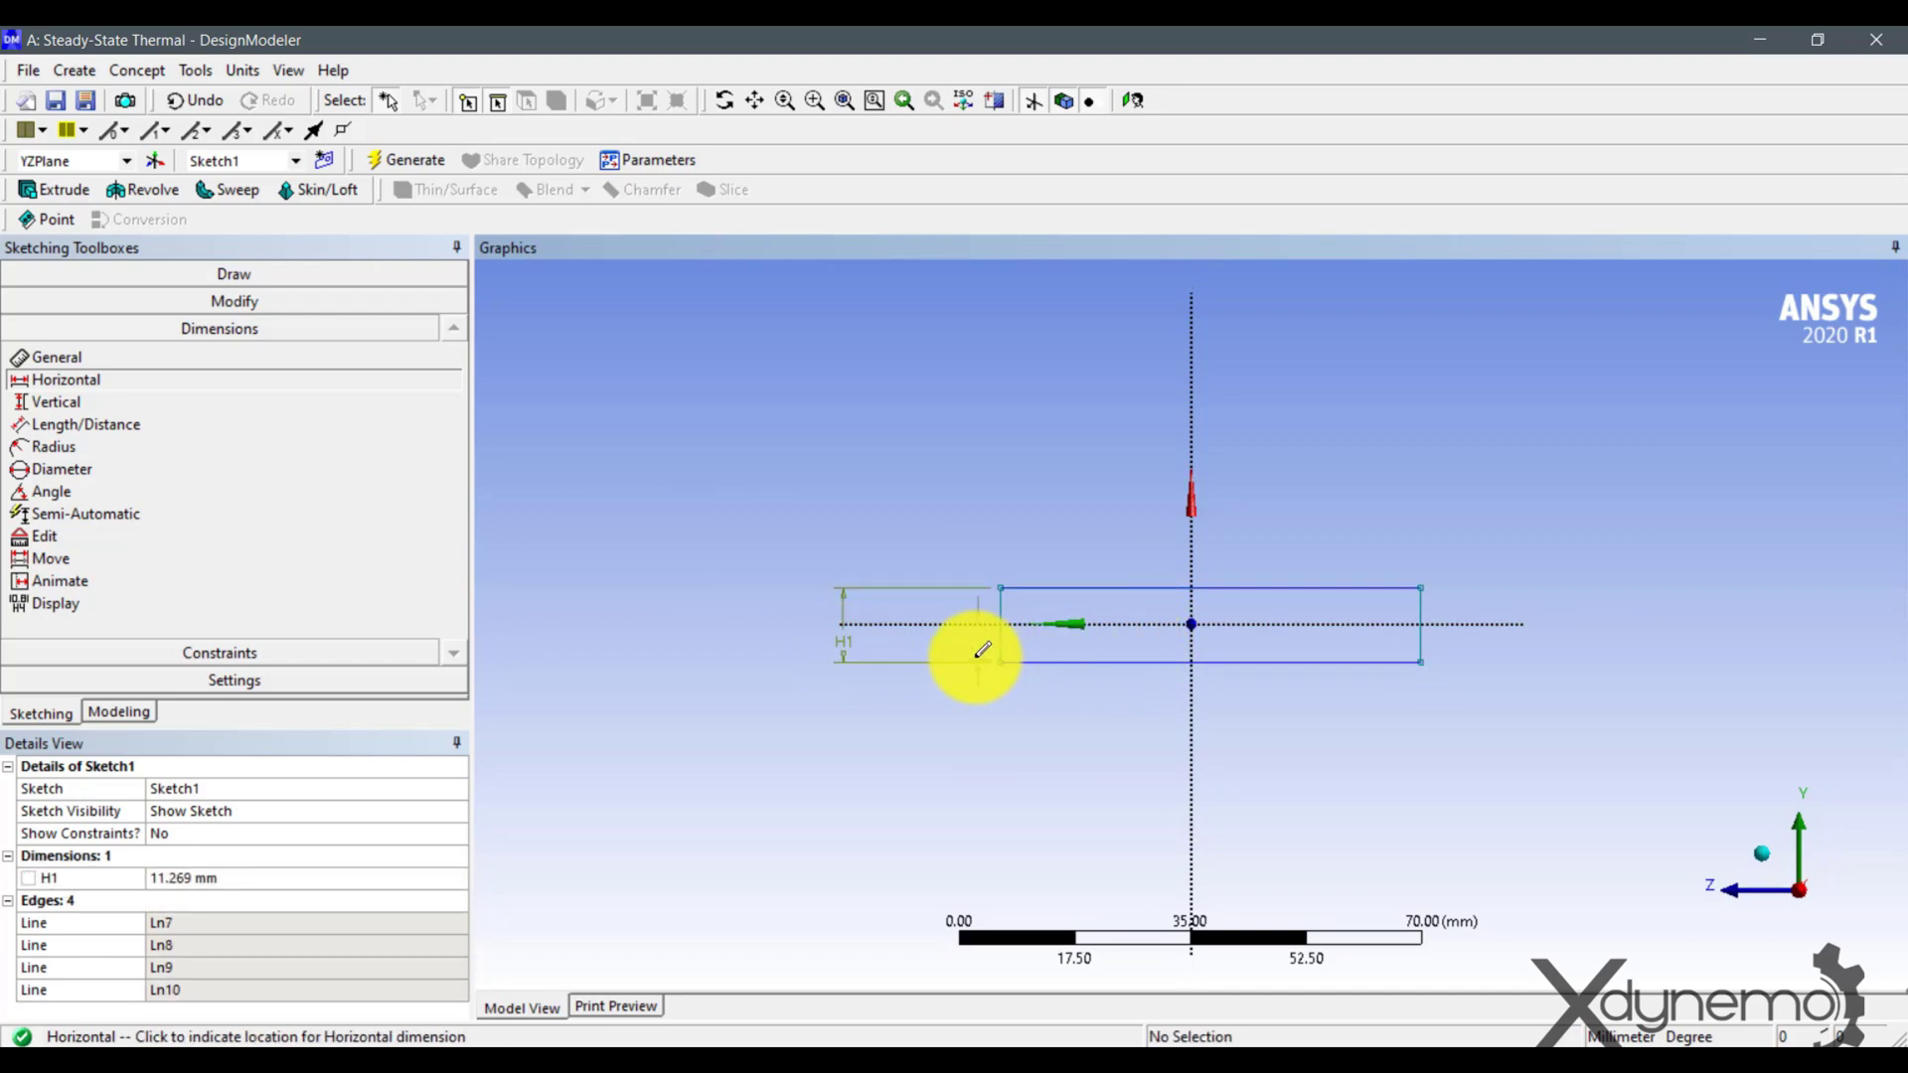
left_click(932, 647)
Set the rectangle's height H1 to 5 mm and its lower edge's axis distance H2 to 2.5 mm
left_click(211, 879)
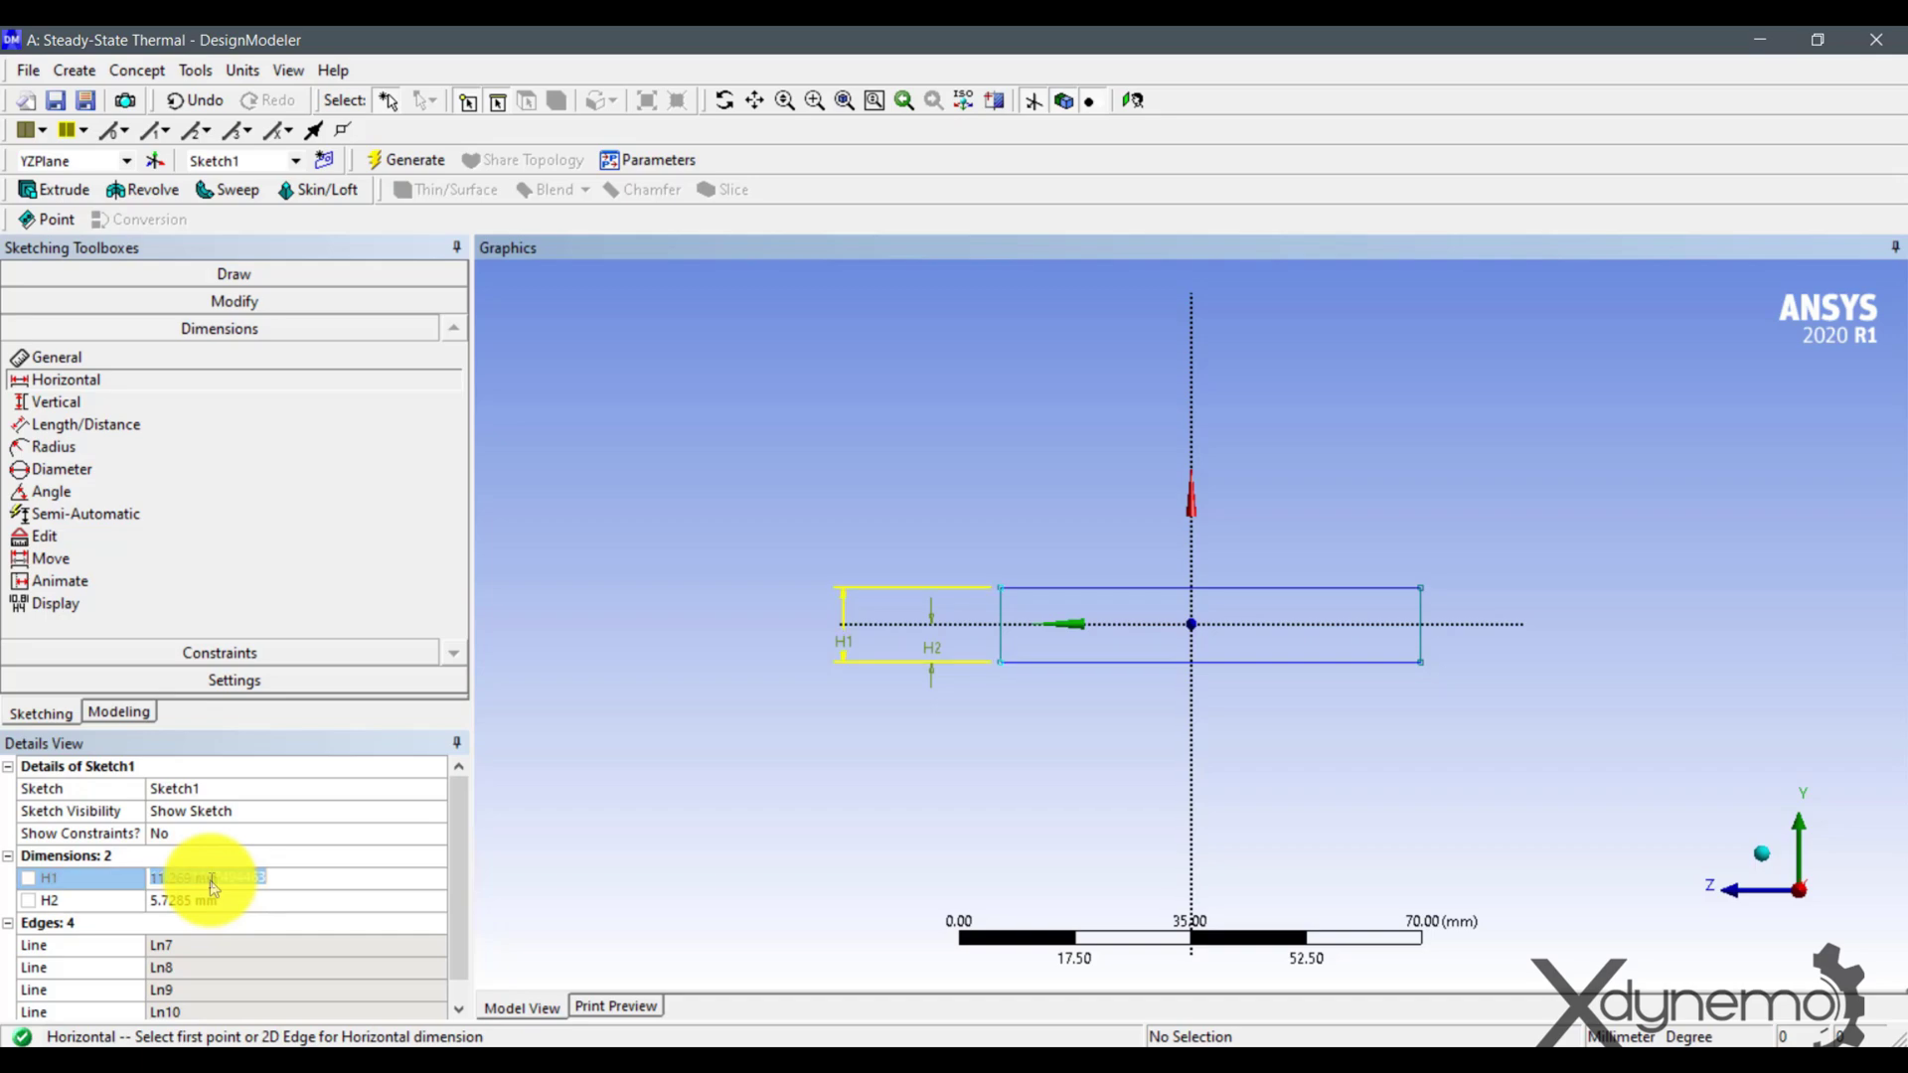
type("5")
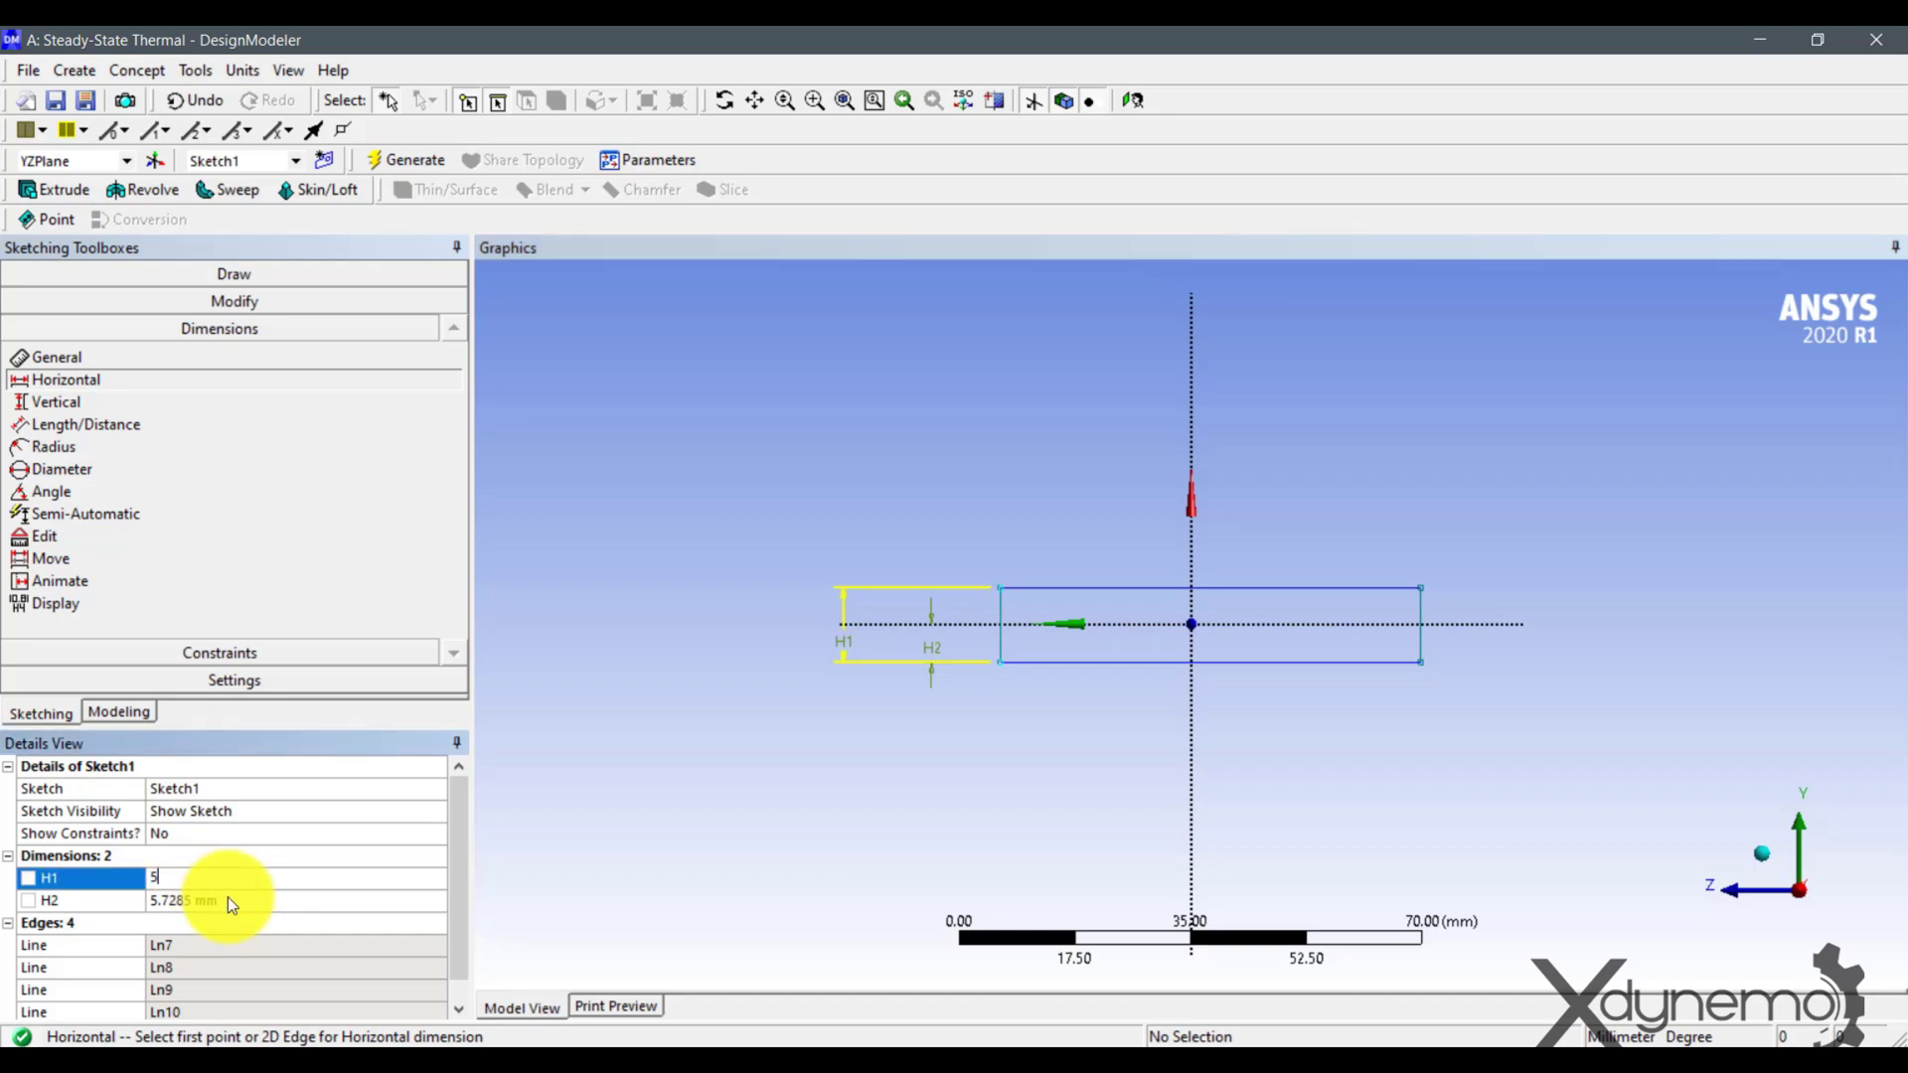
left_click(229, 899)
type("2.5")
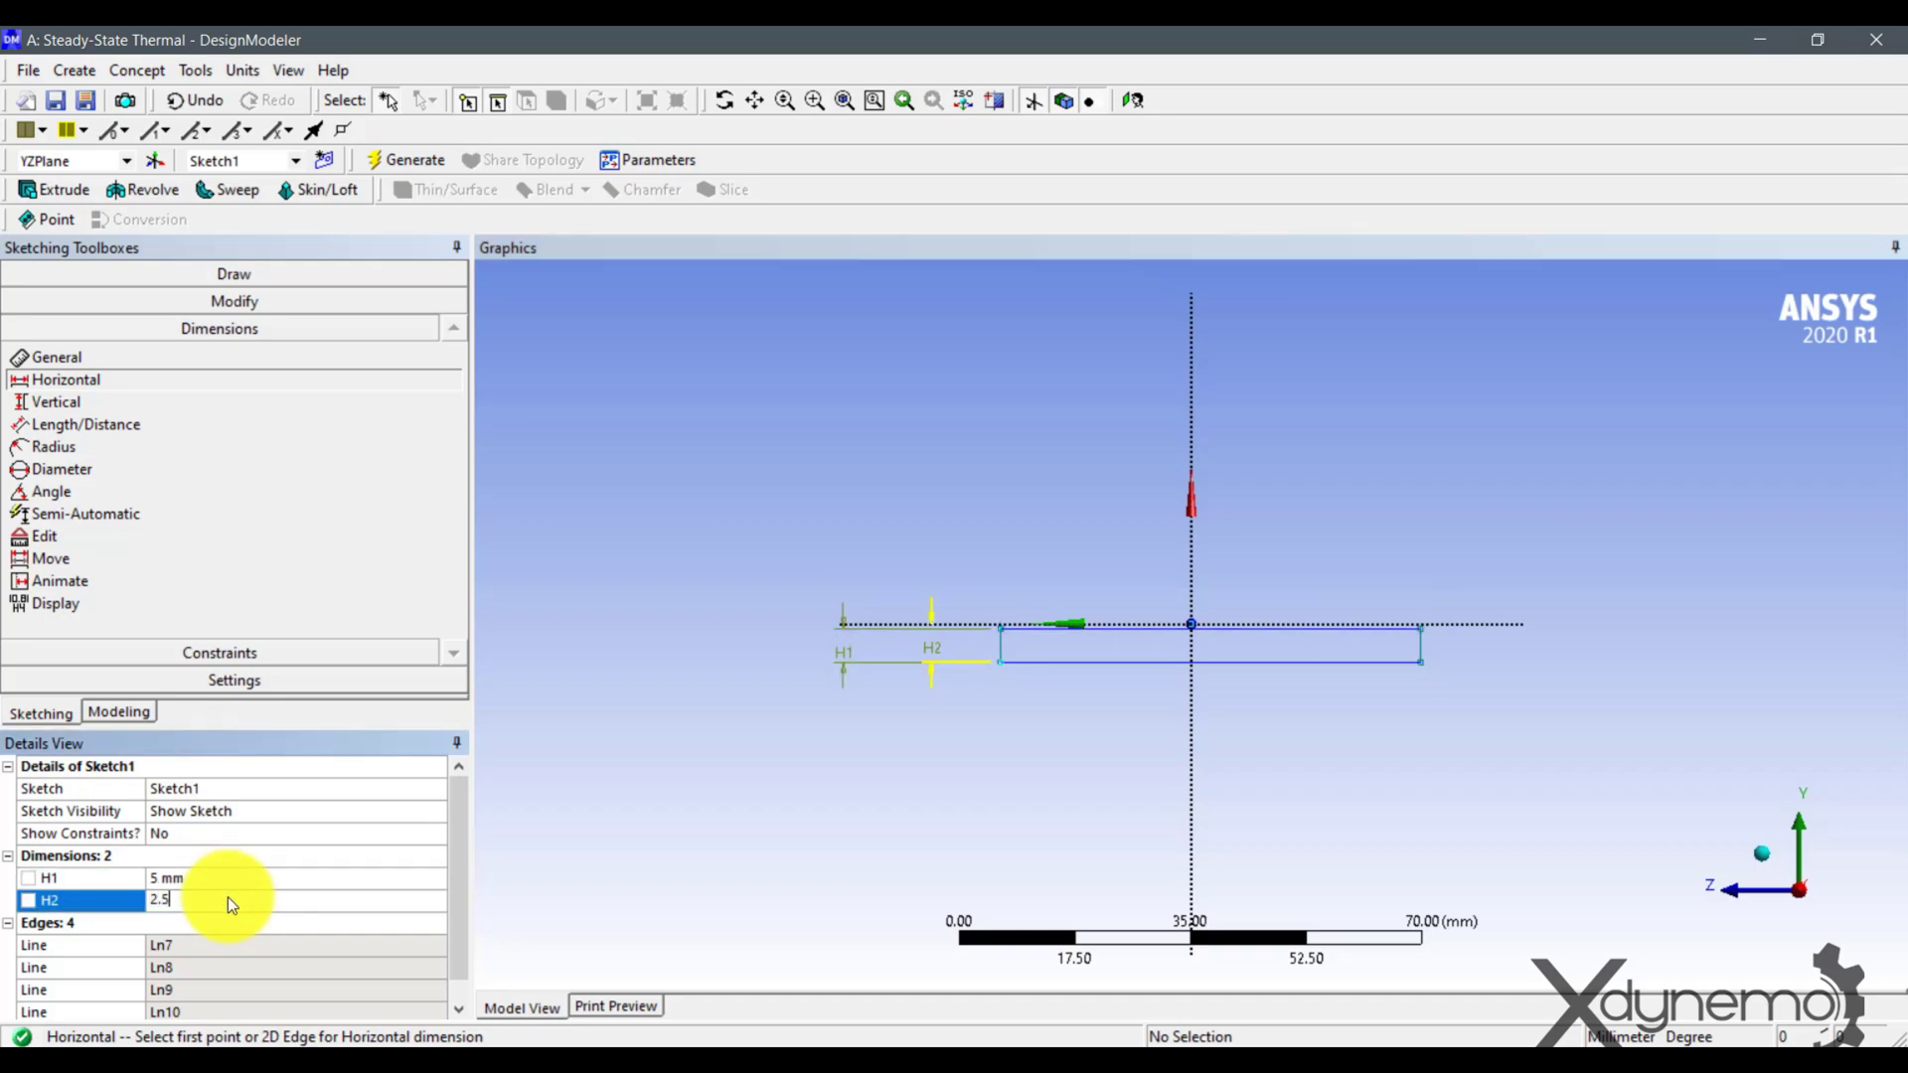
Dimension the rectangle's length and the distance from its right edge to the plane's Y-direction axis using Vertical dimensions
left_click(77, 397)
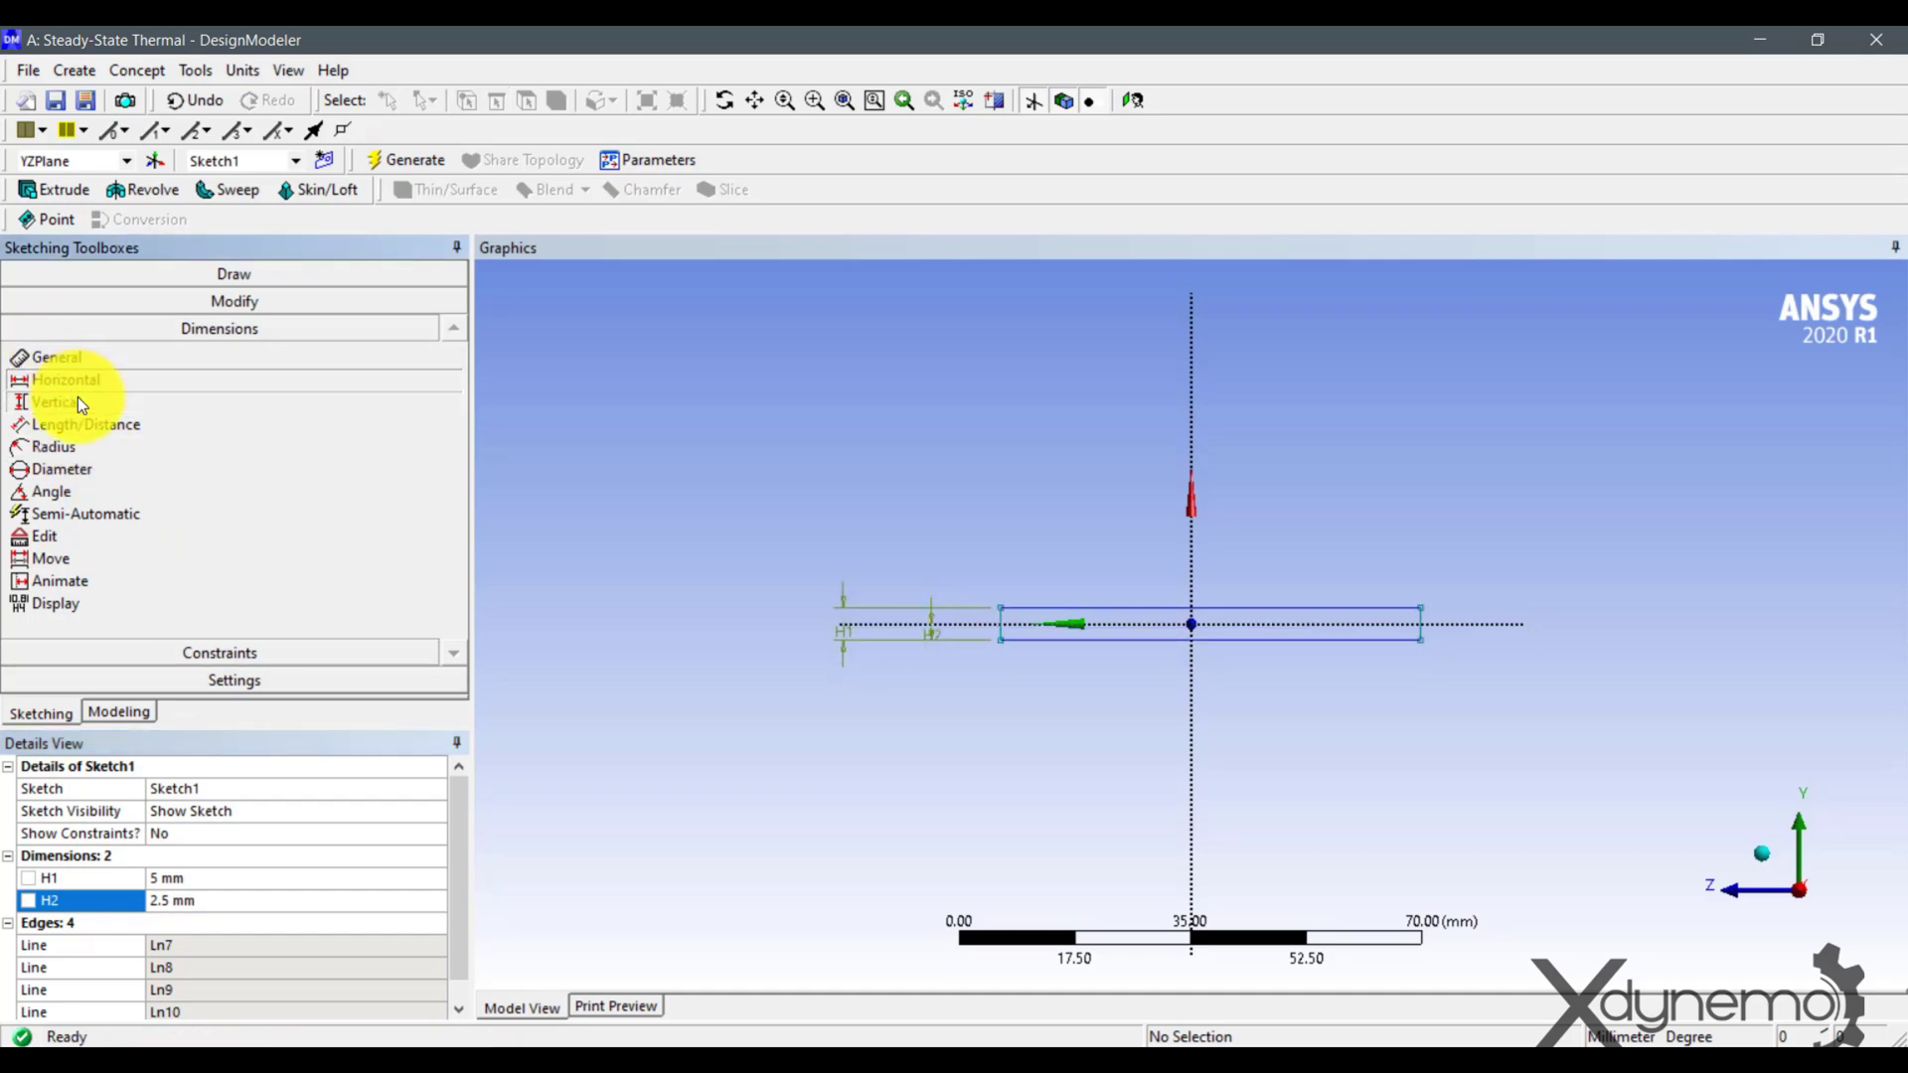
left_click(1000, 622)
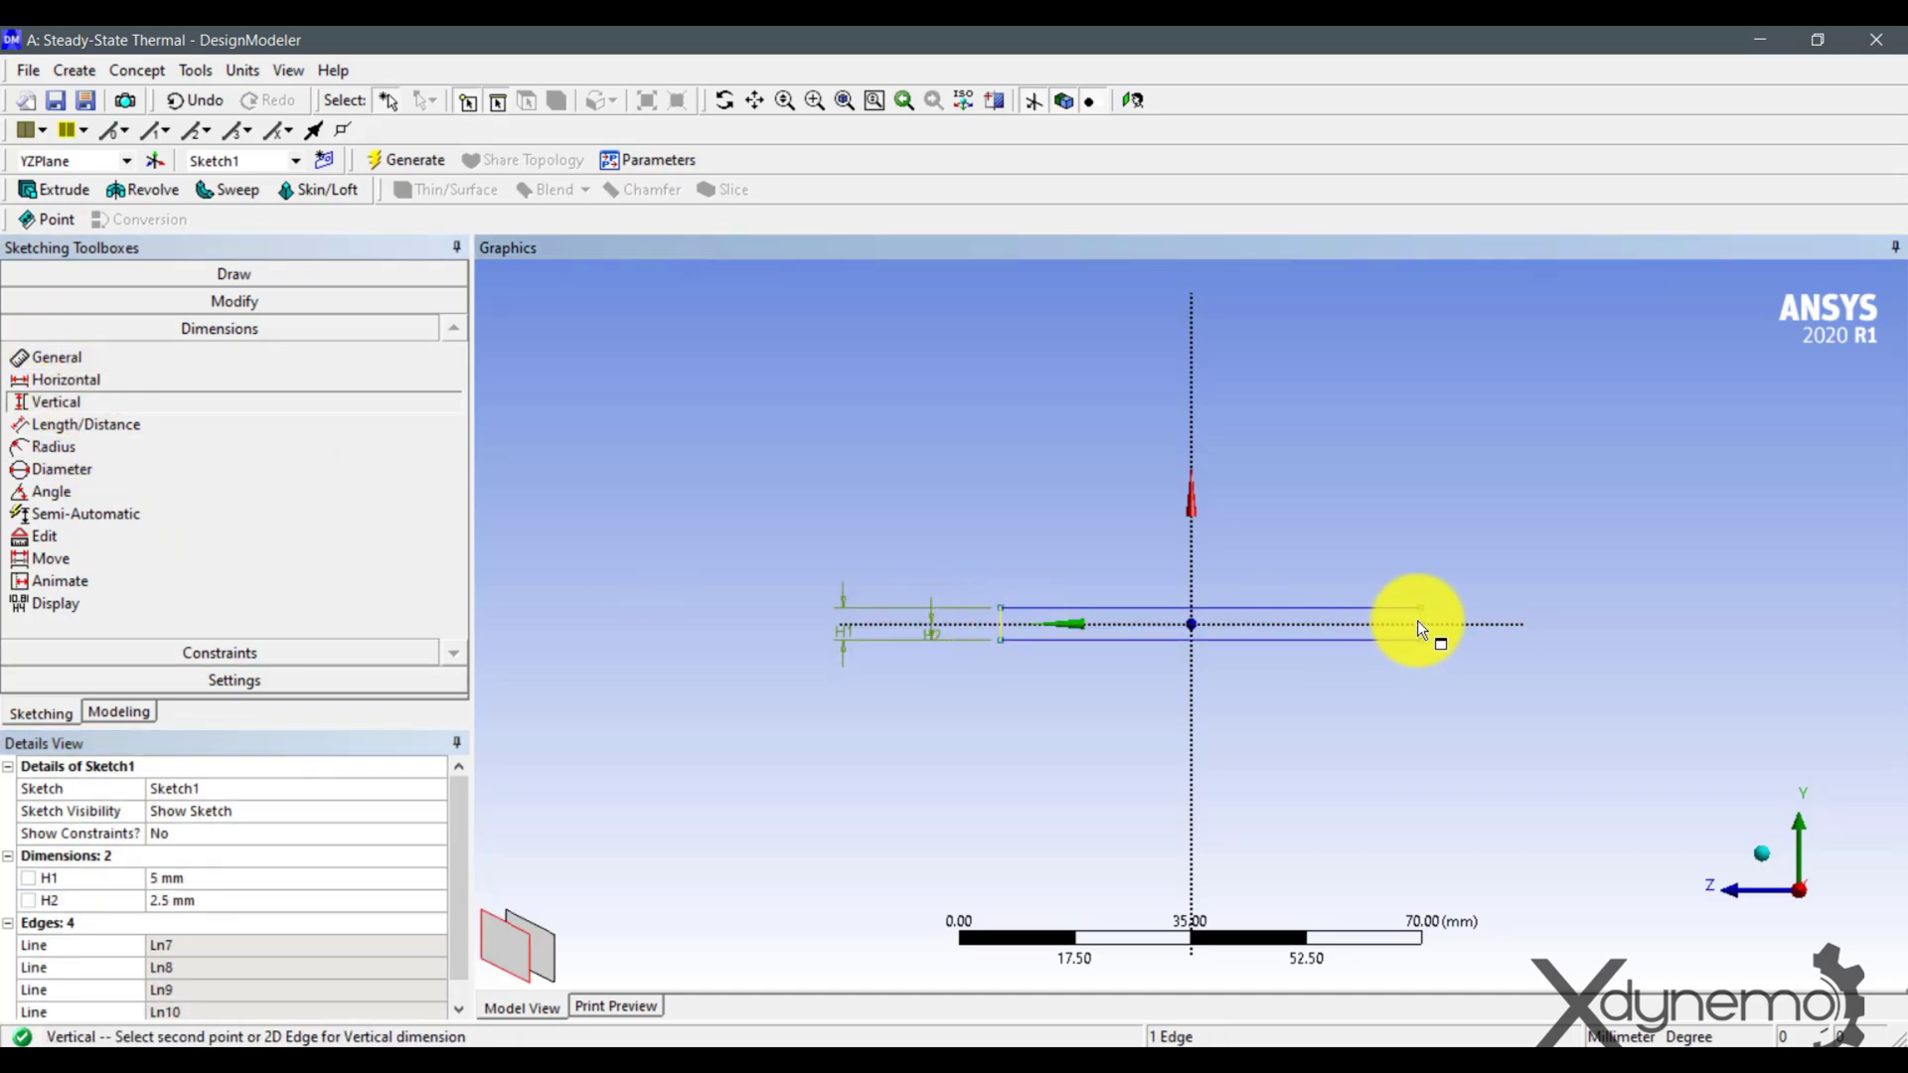
left_click(1417, 620)
left_click(1161, 575)
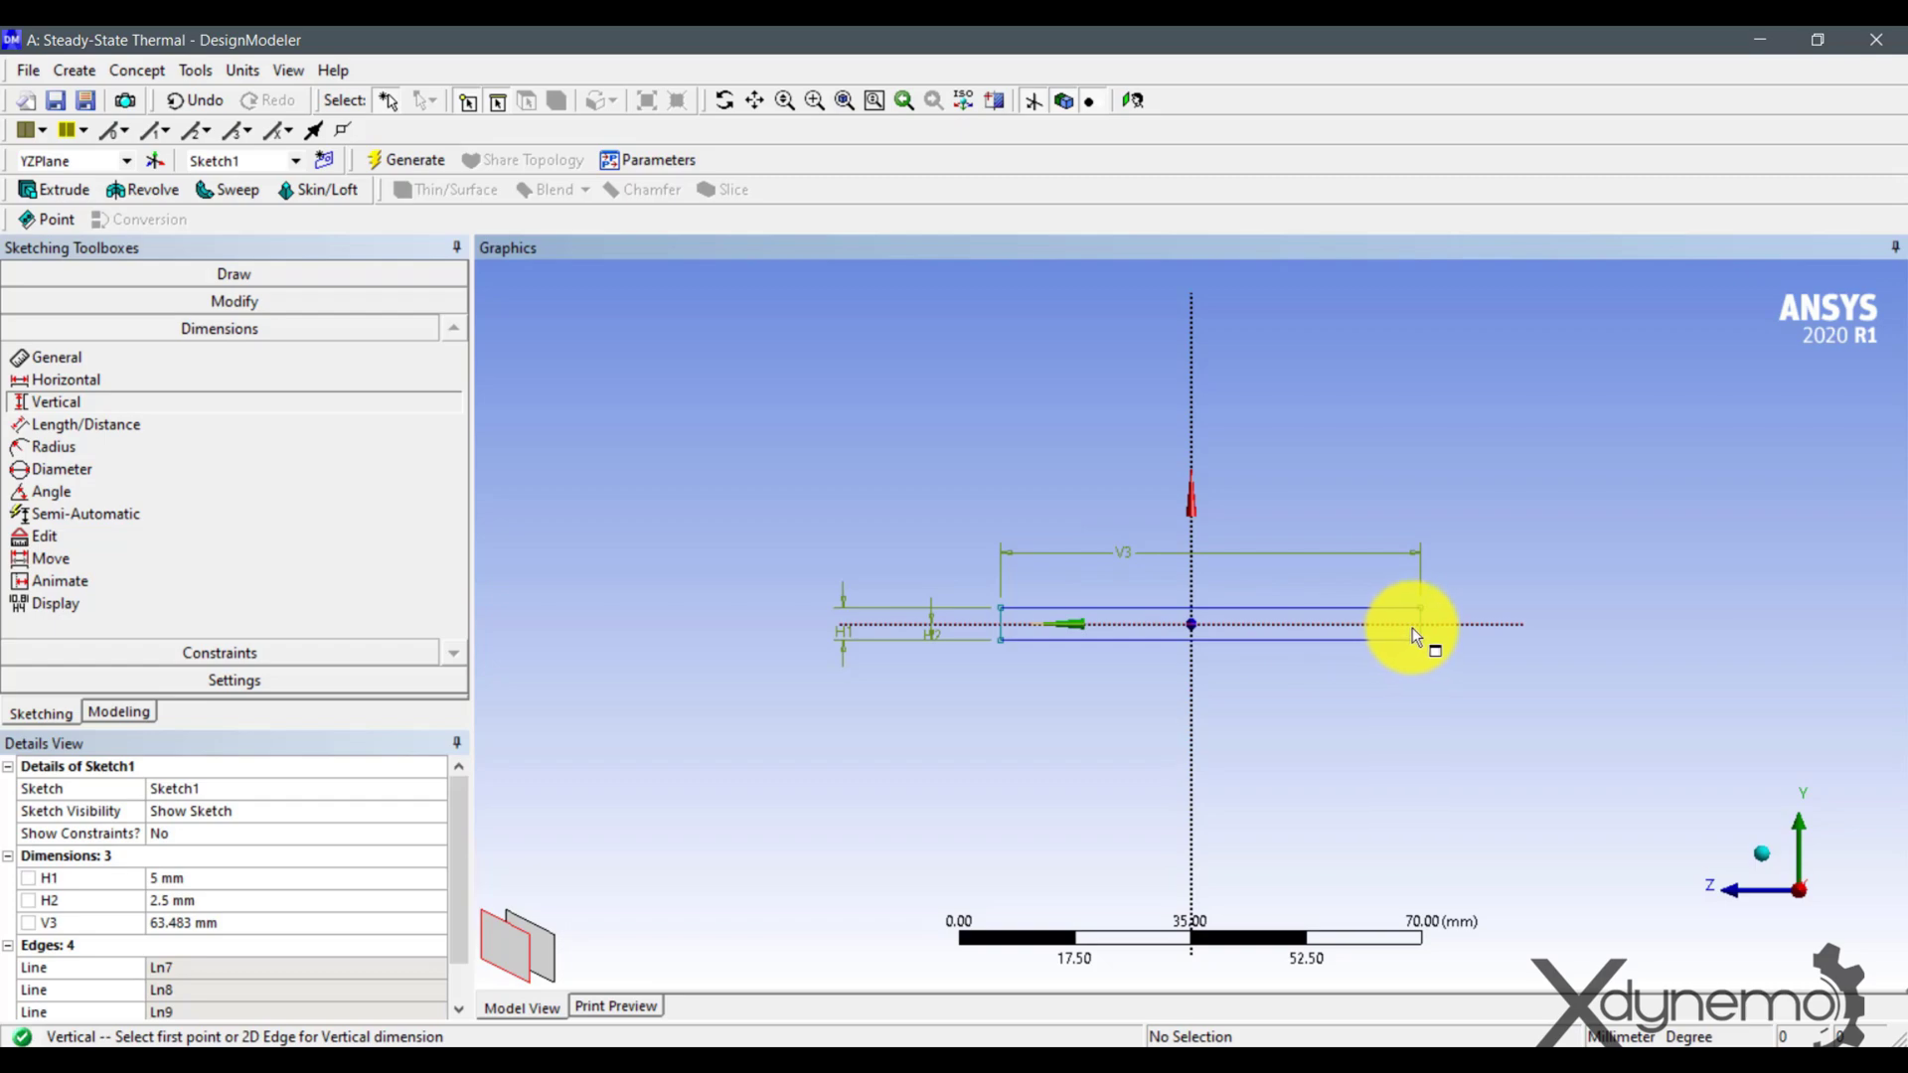
left_click(1419, 626)
left_click(1192, 585)
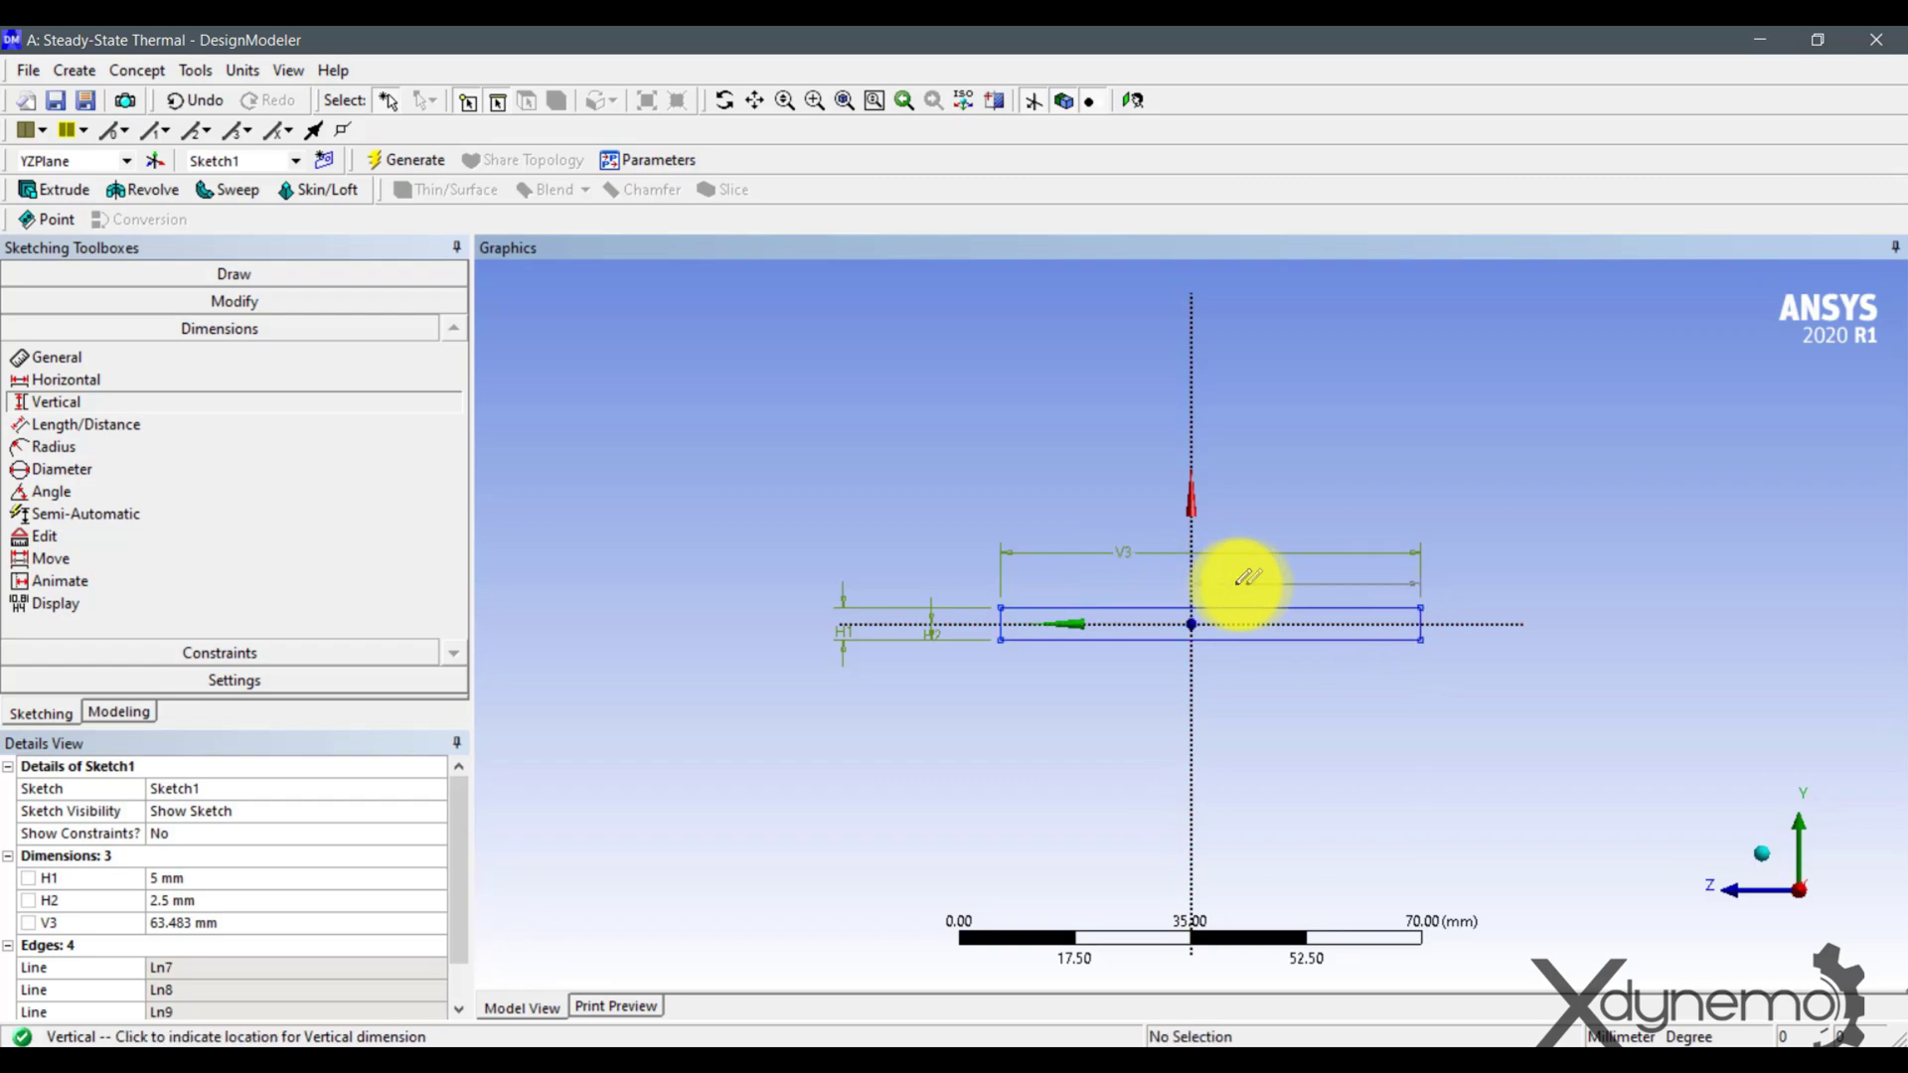
left_click(1248, 575)
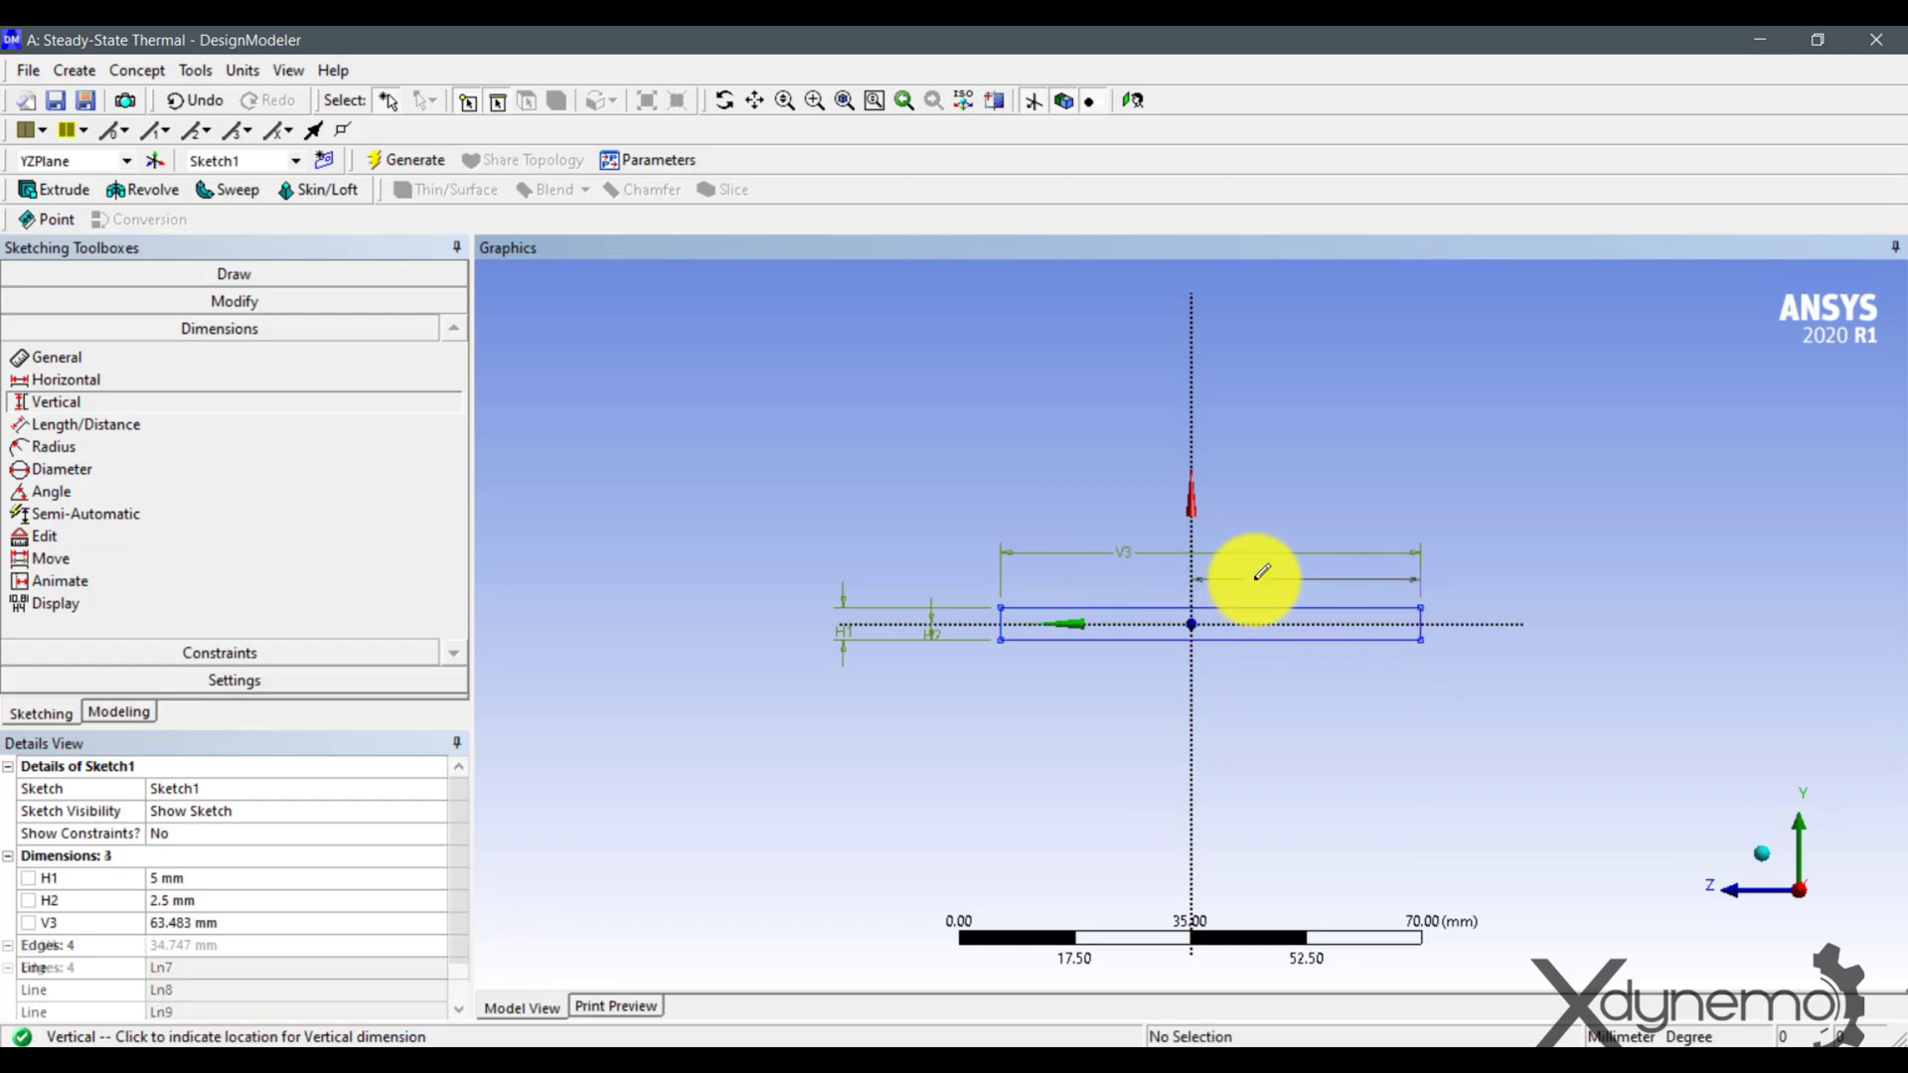
Set the rectangle's length V3 to 30 mm and its right edge's axis distance V4 to 15 mm
left_click(188, 920)
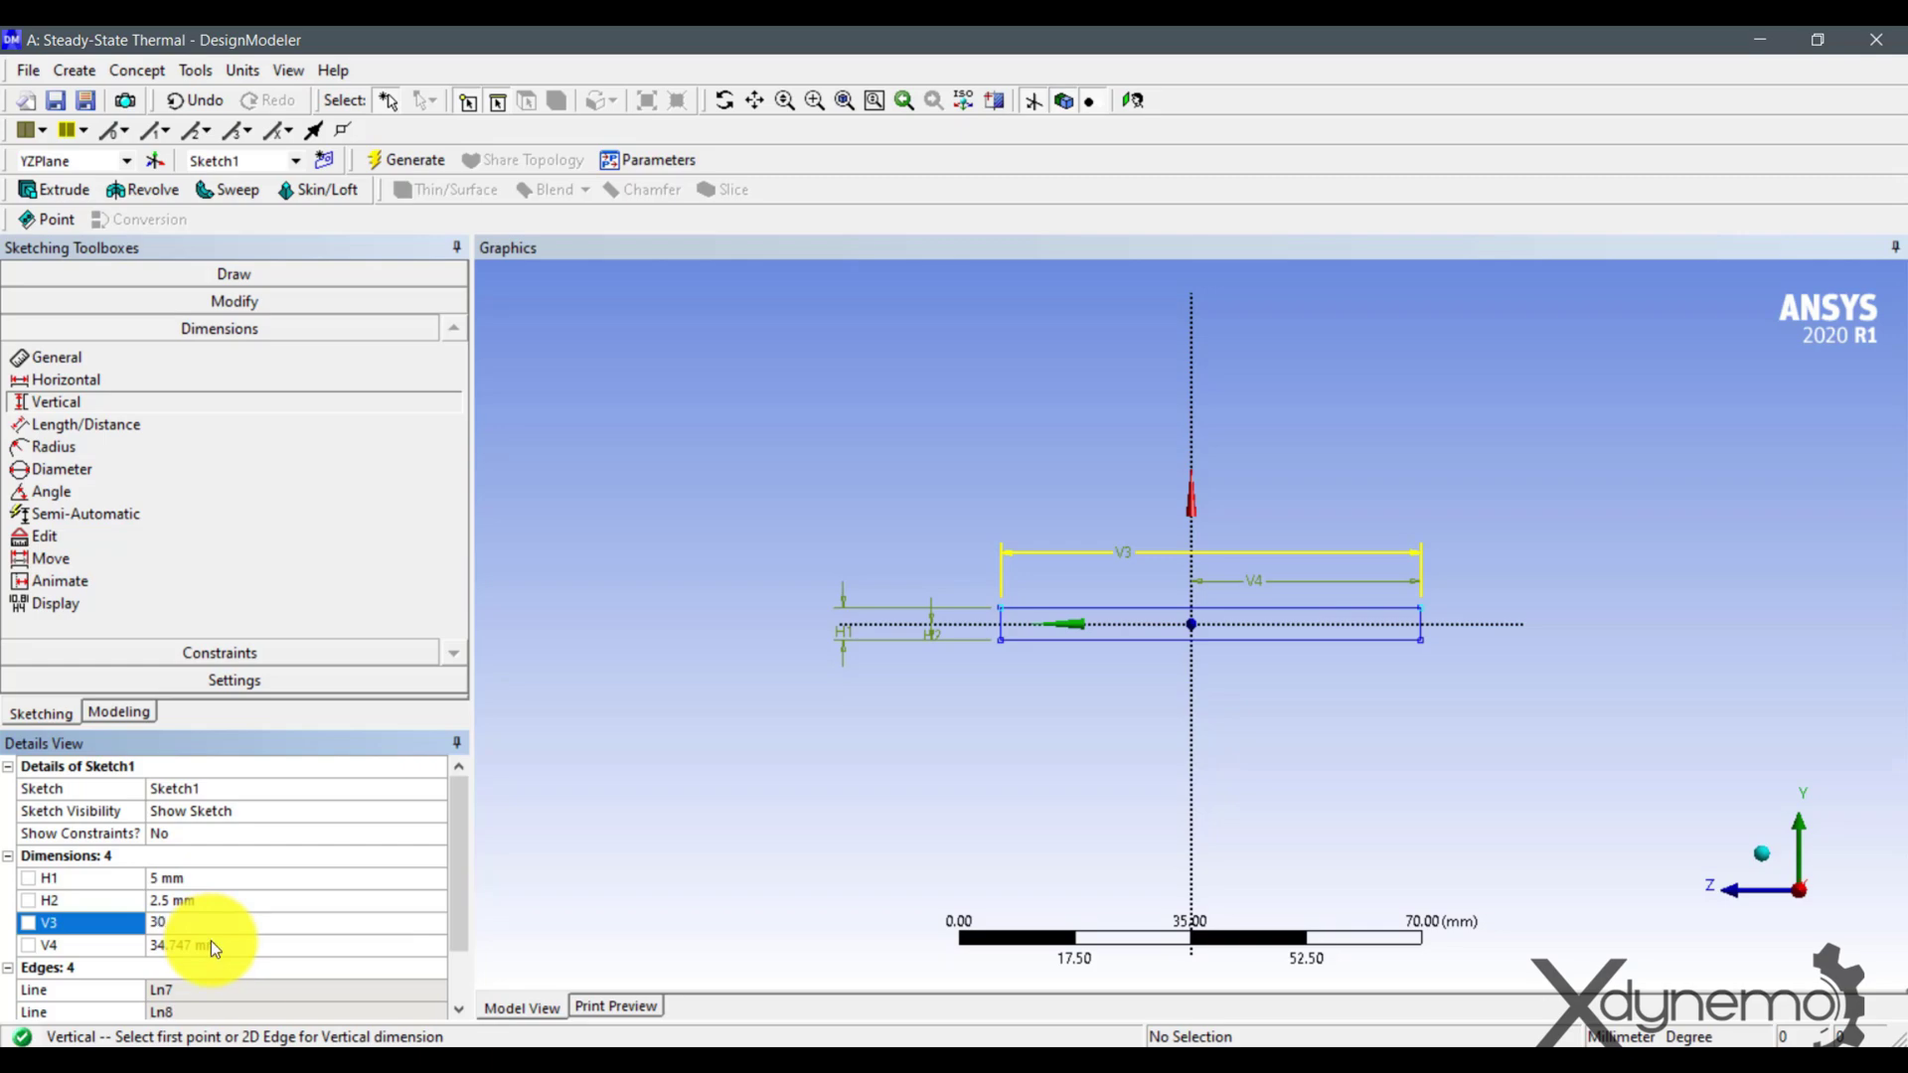
left_click(211, 940)
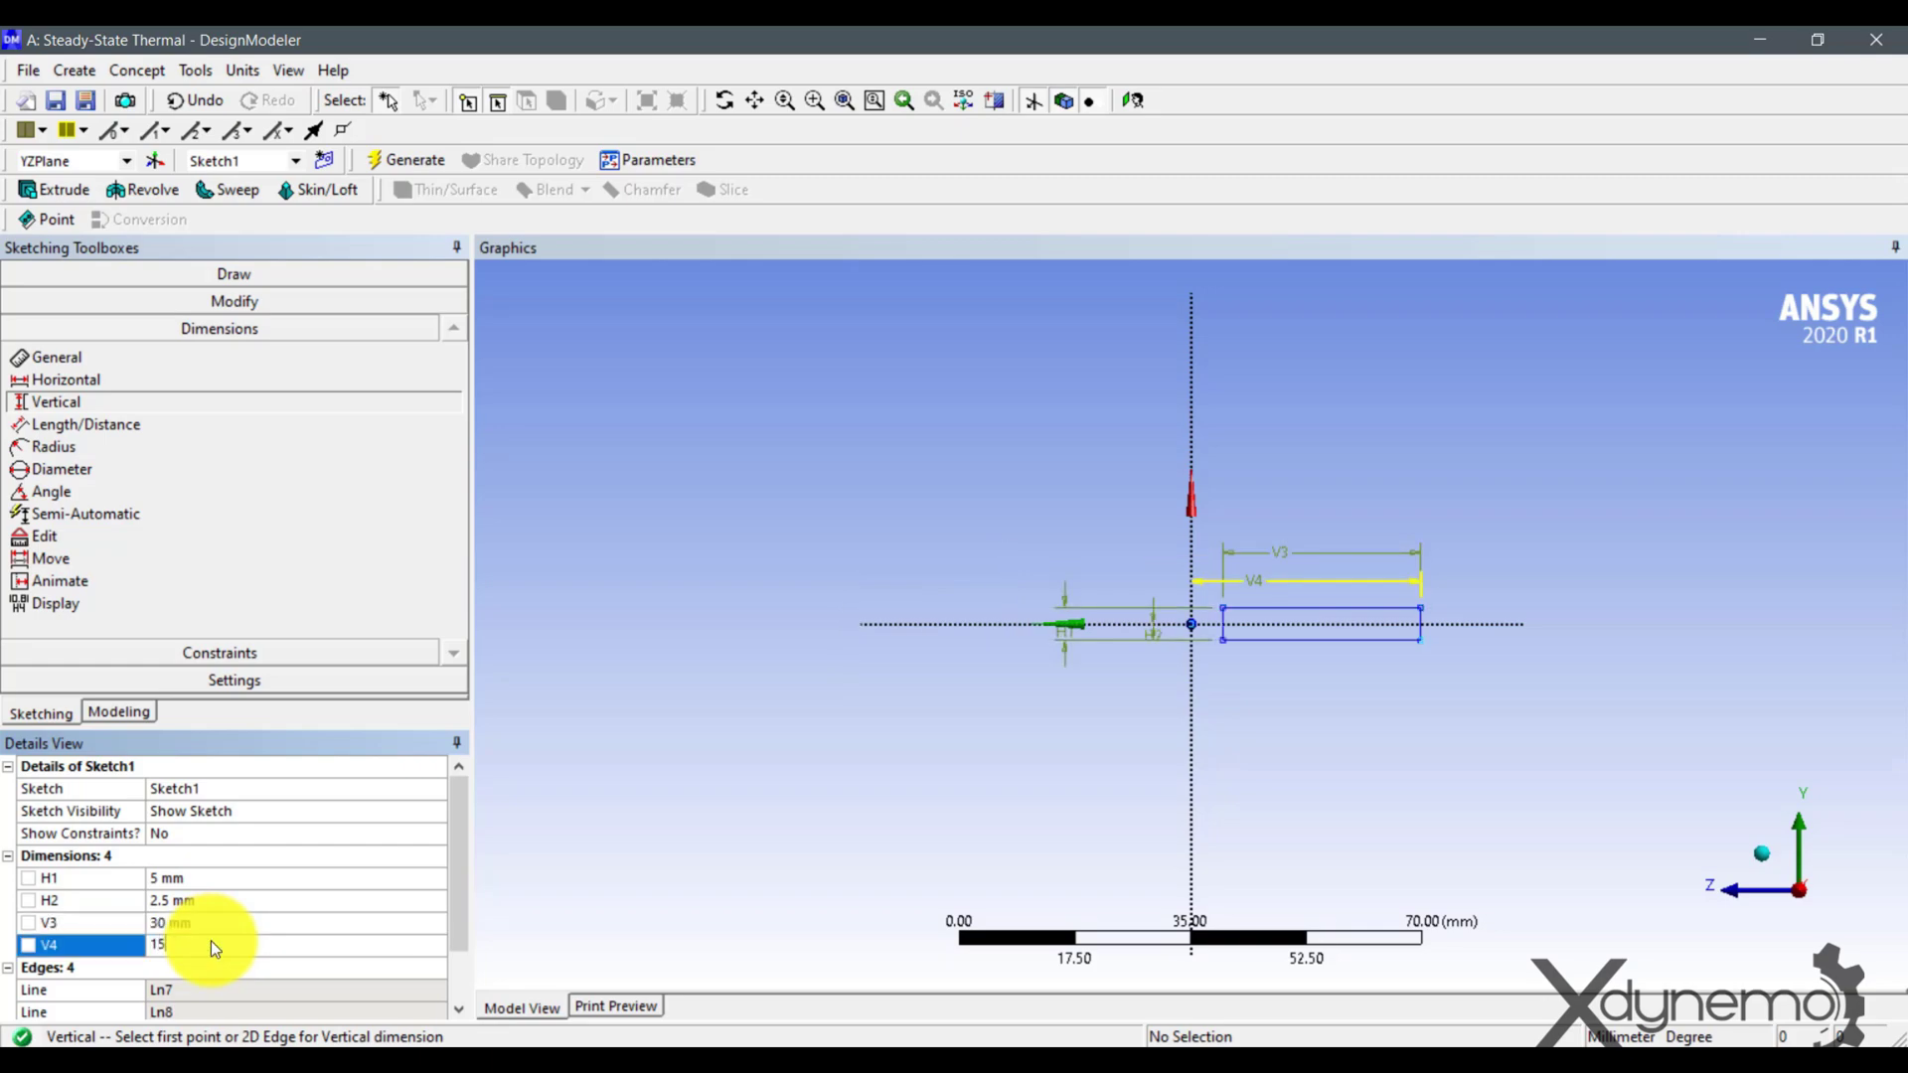
key("Return")
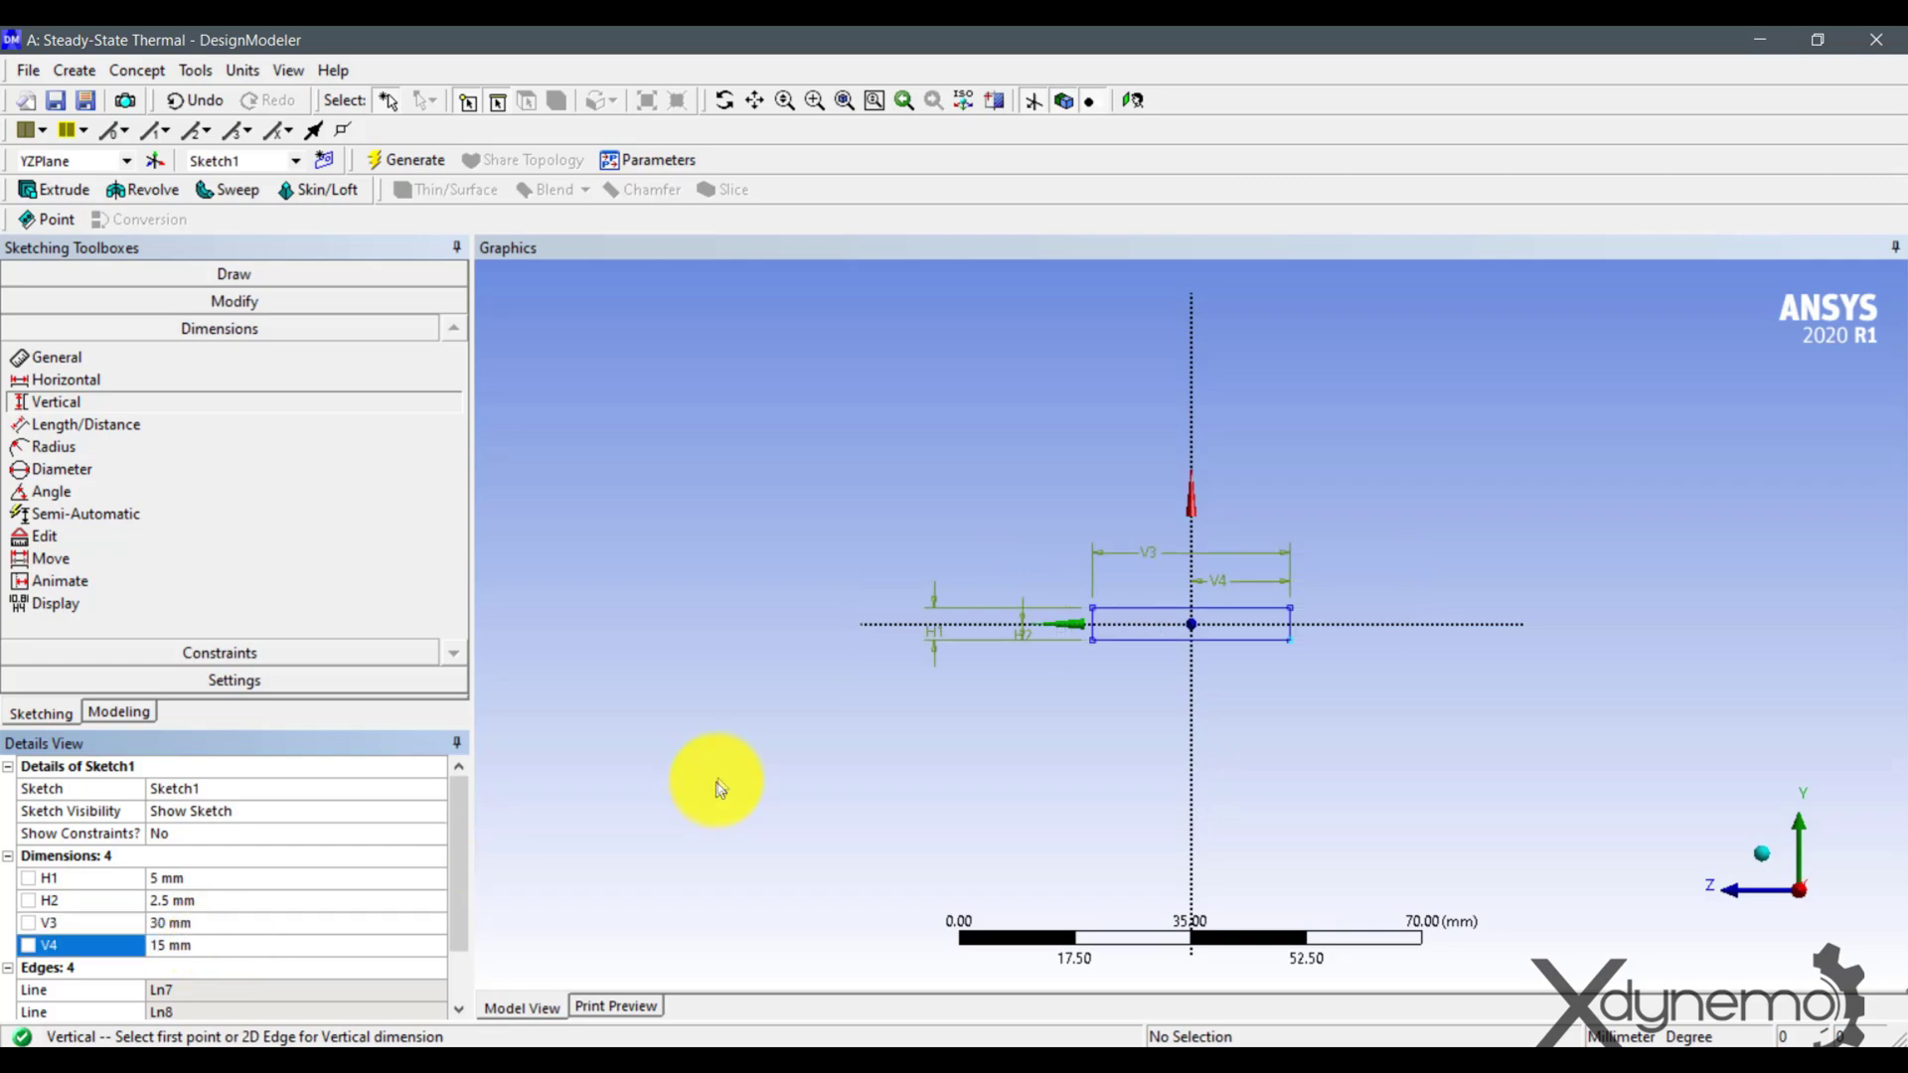
Extrude Sketch1 to a depth of 200 mm with the Add Frozen operation and generate the bar
left_click(66, 190)
left_click(49, 340)
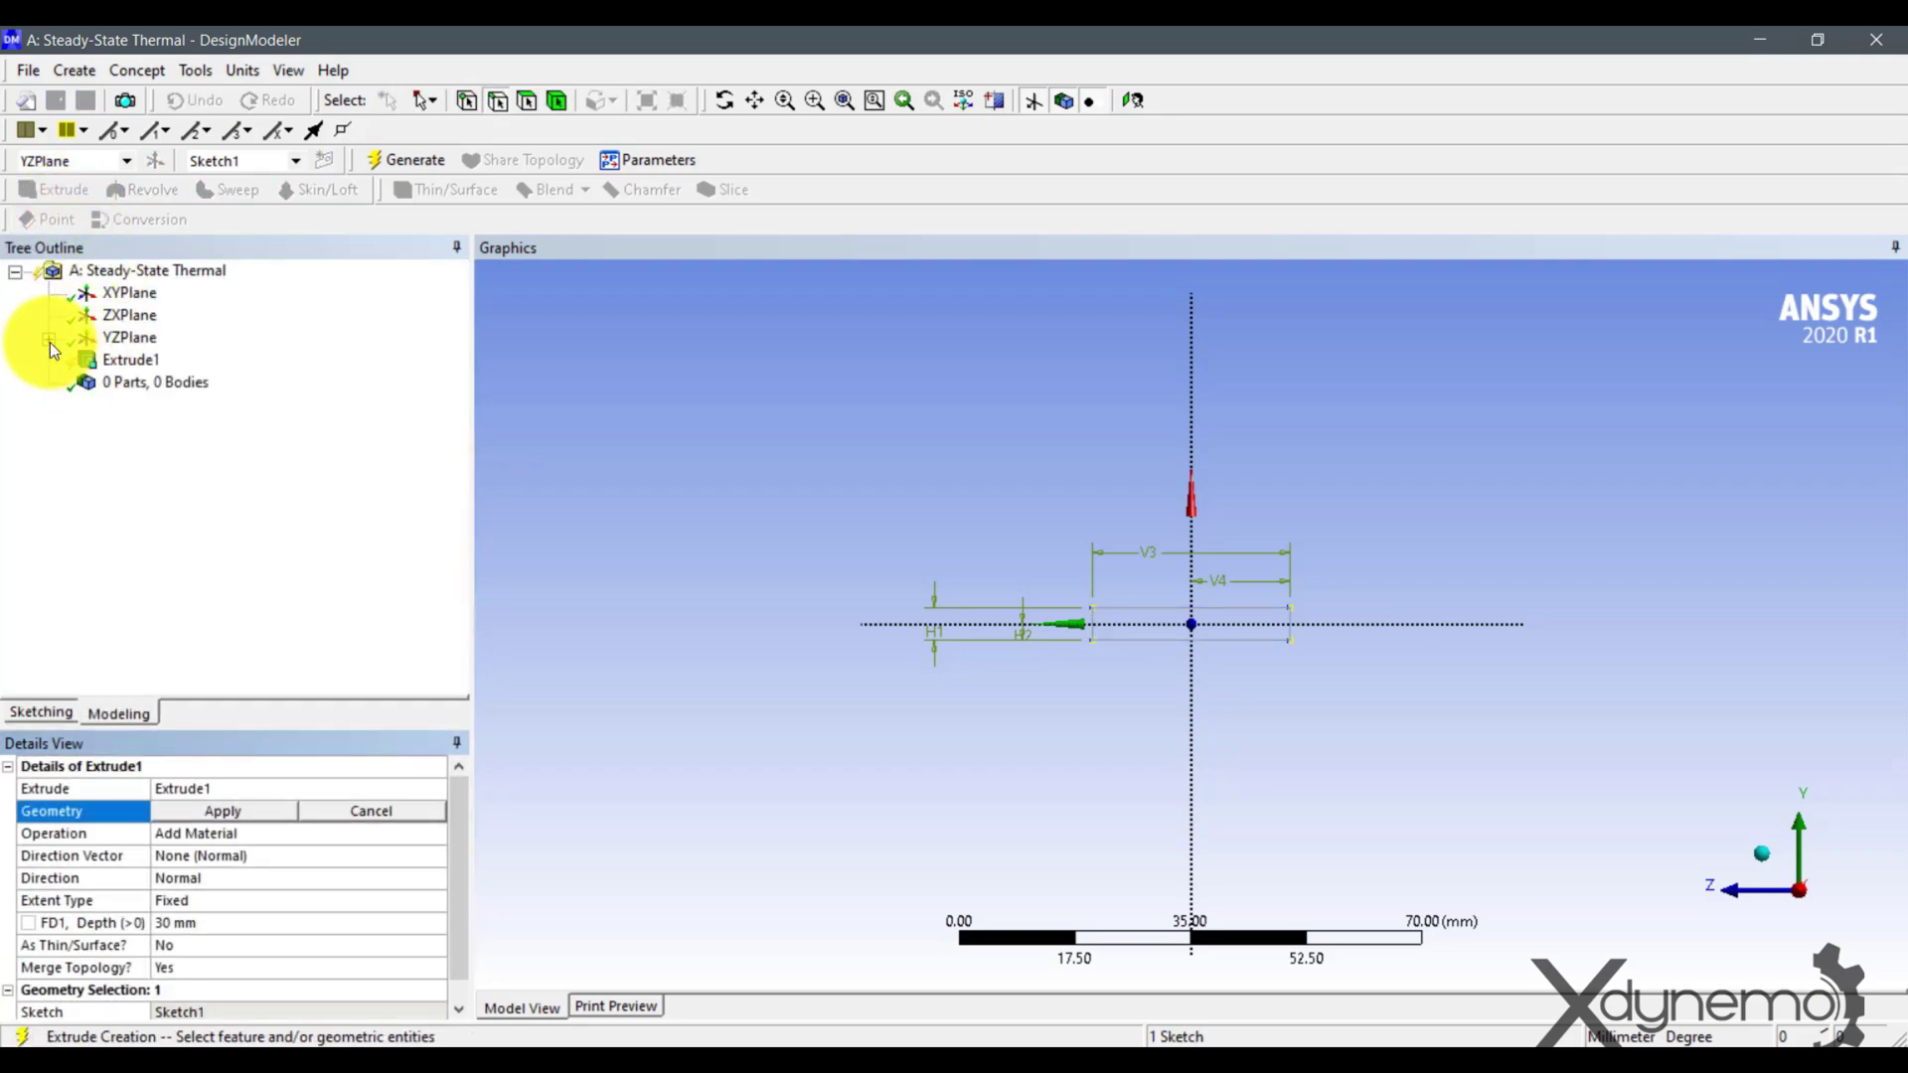
left_click(154, 361)
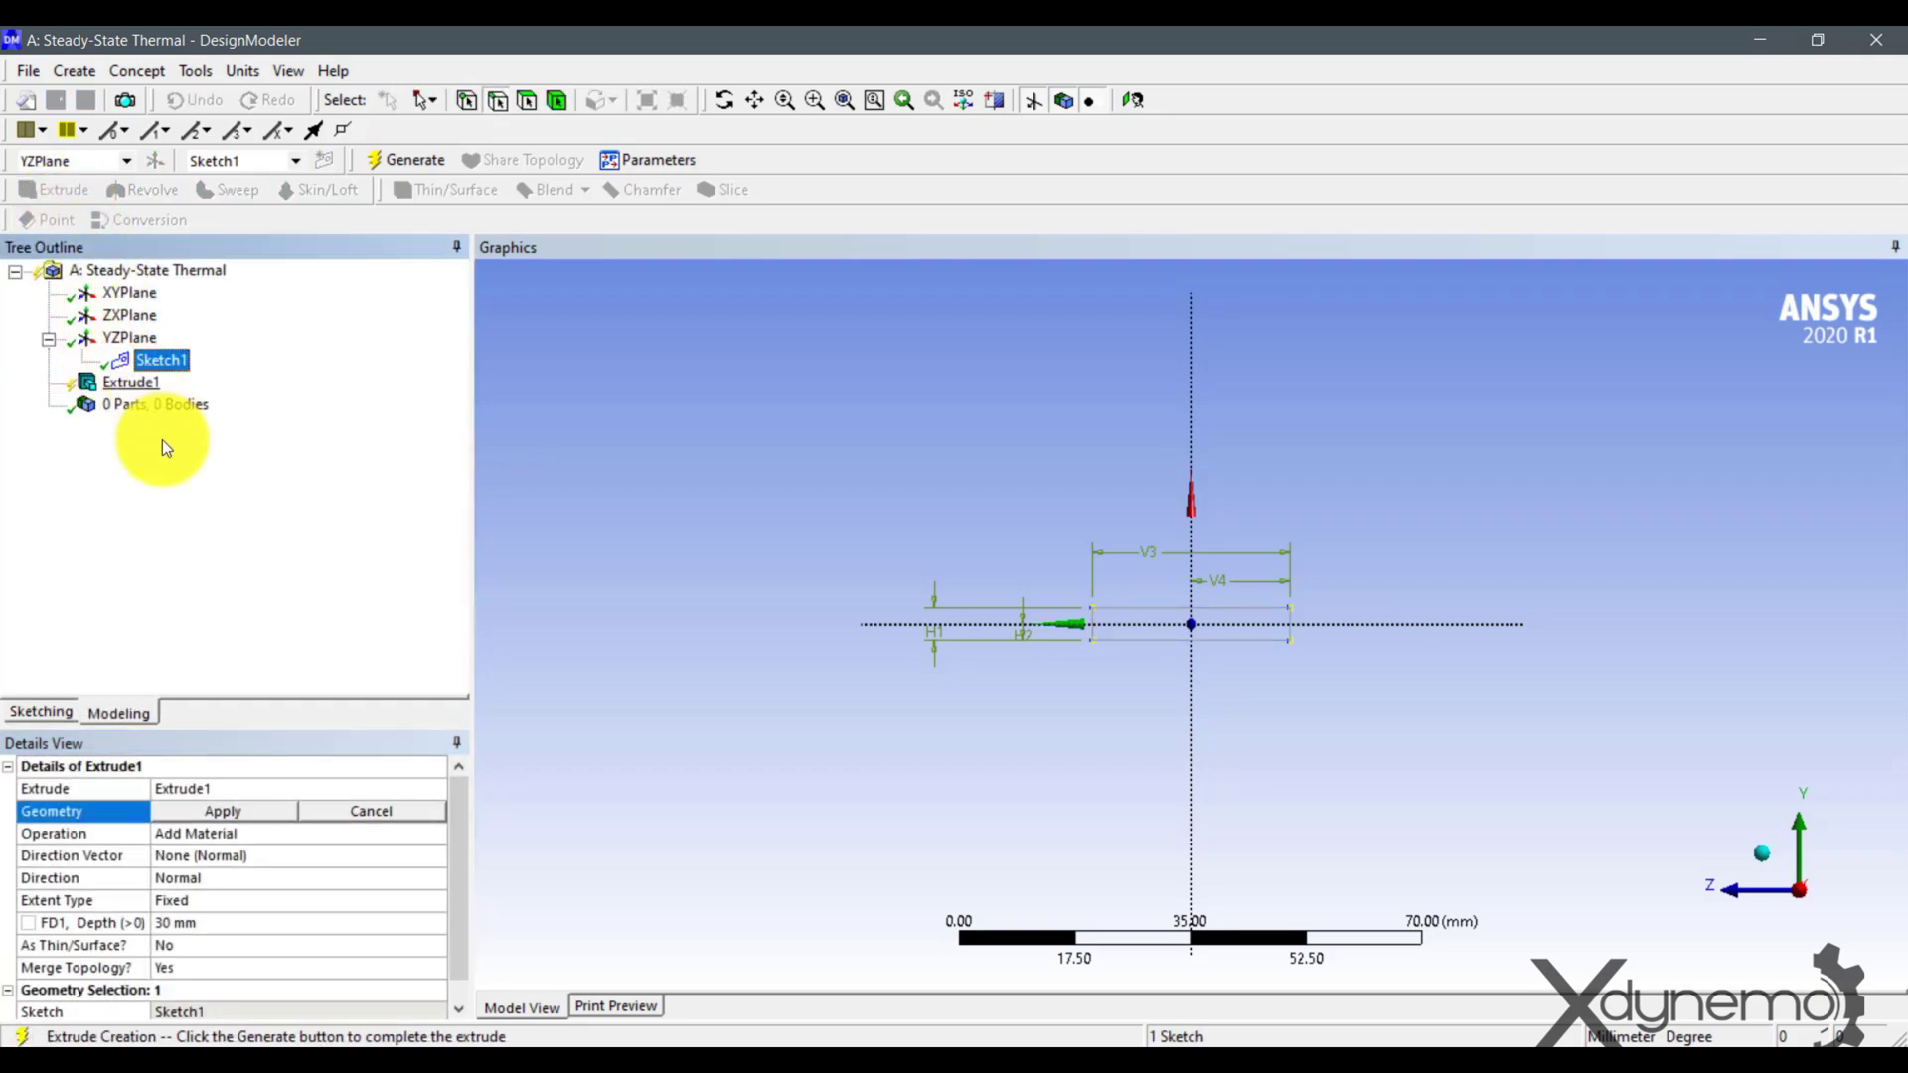
left_click(195, 812)
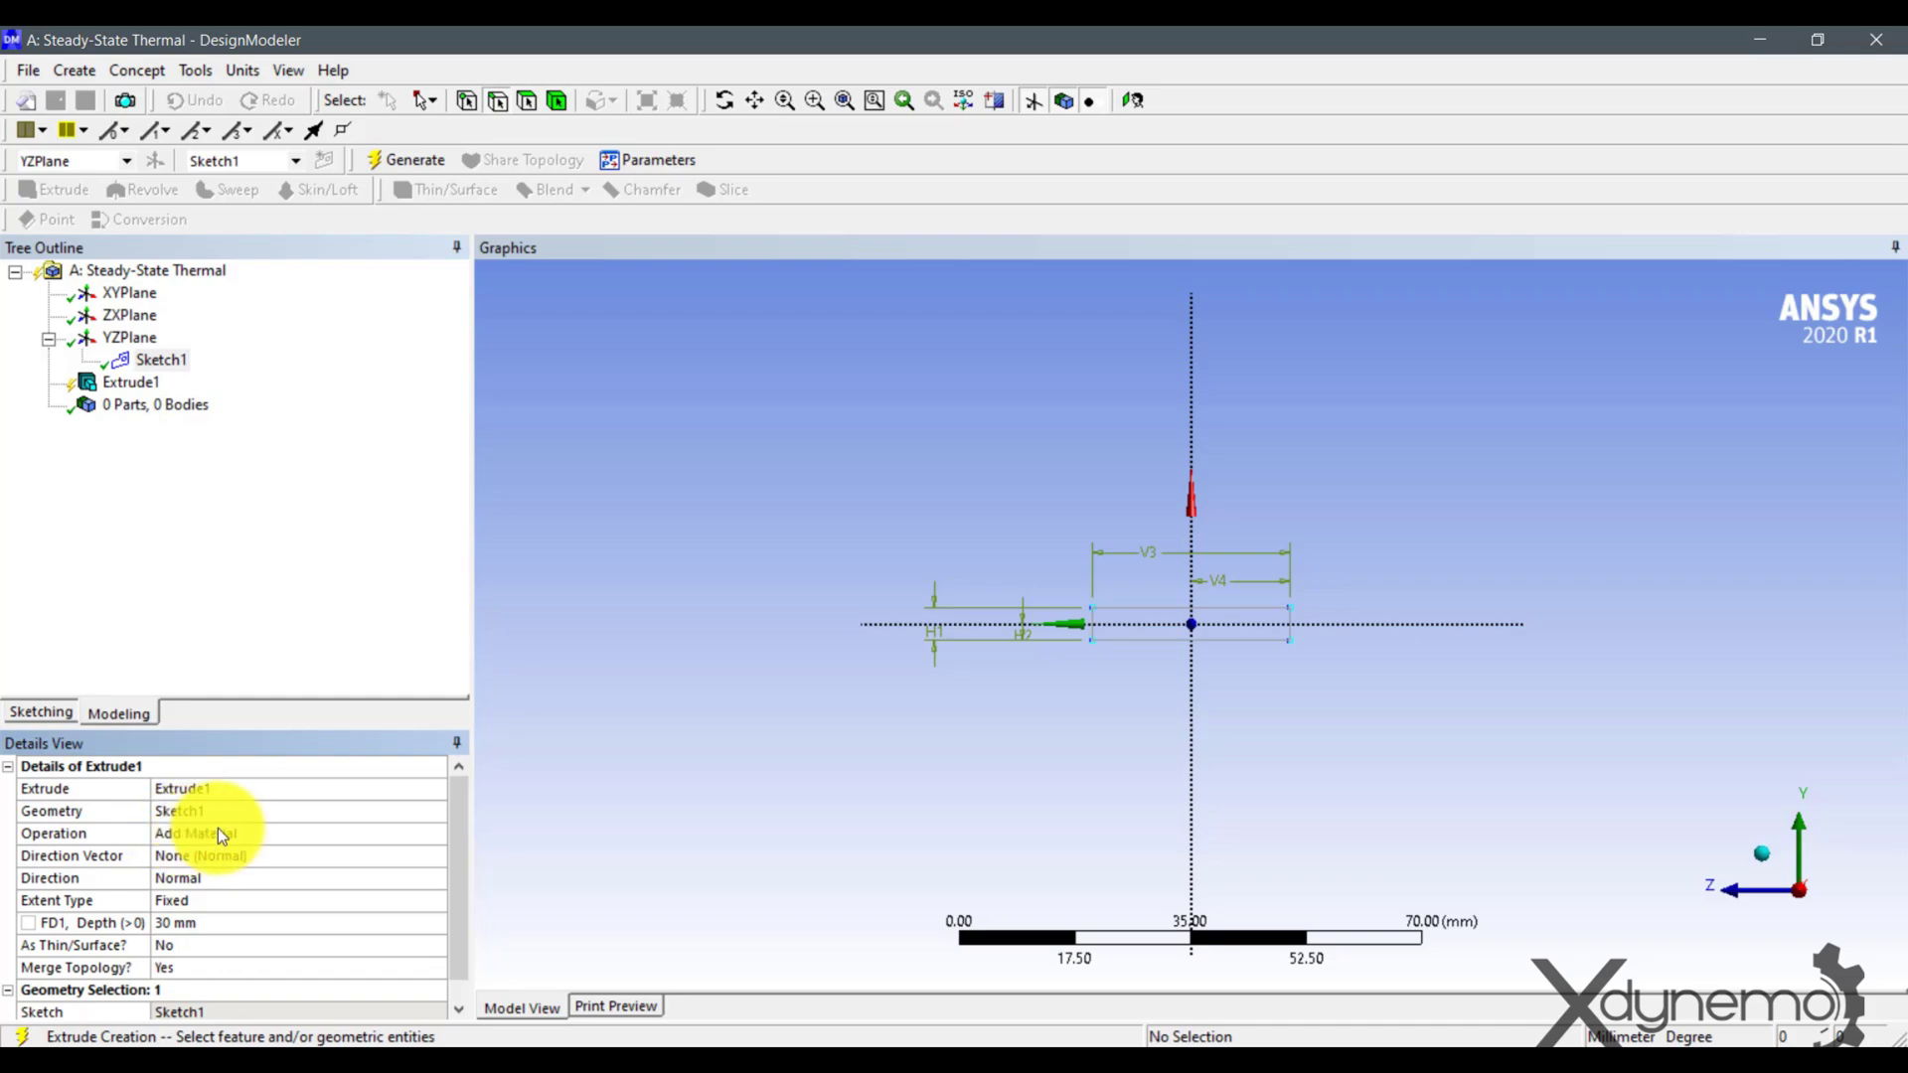
left_click(207, 827)
left_click(437, 835)
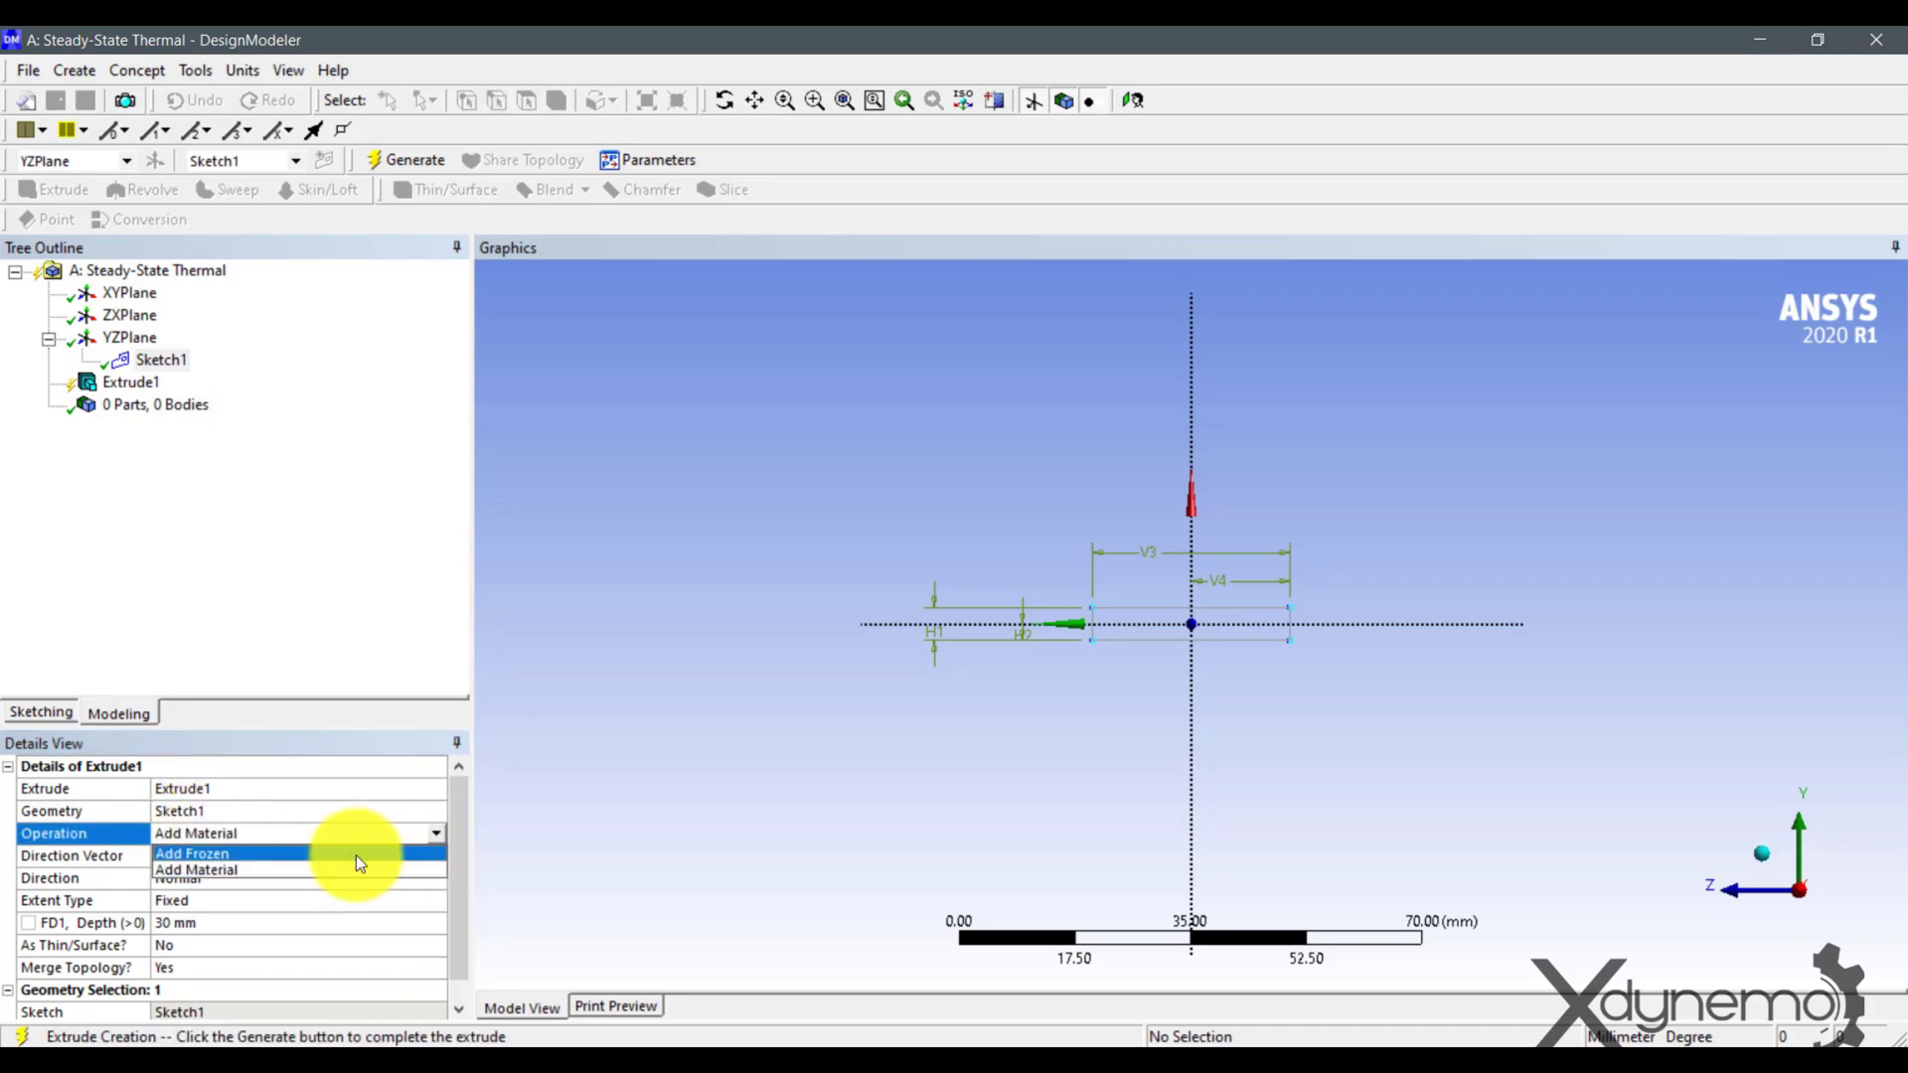
left_click(356, 854)
left_click(195, 922)
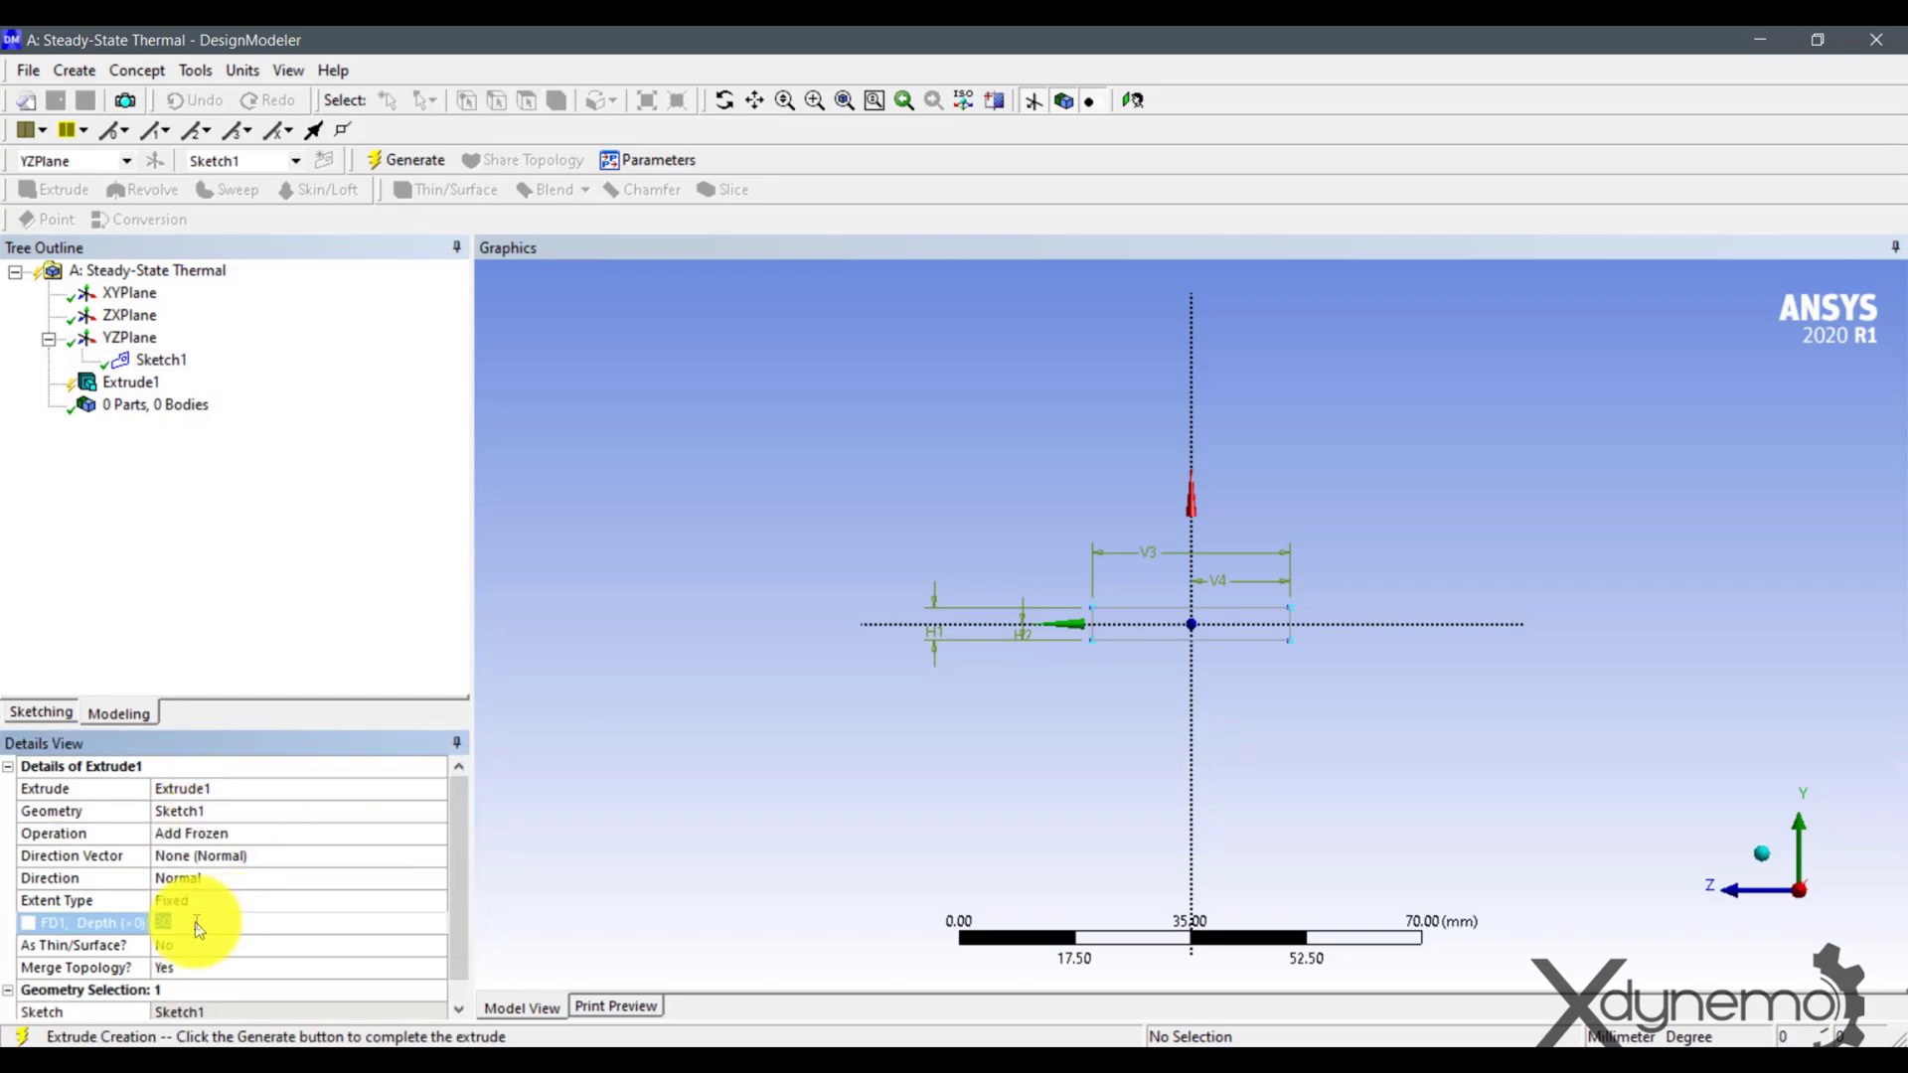
type("200")
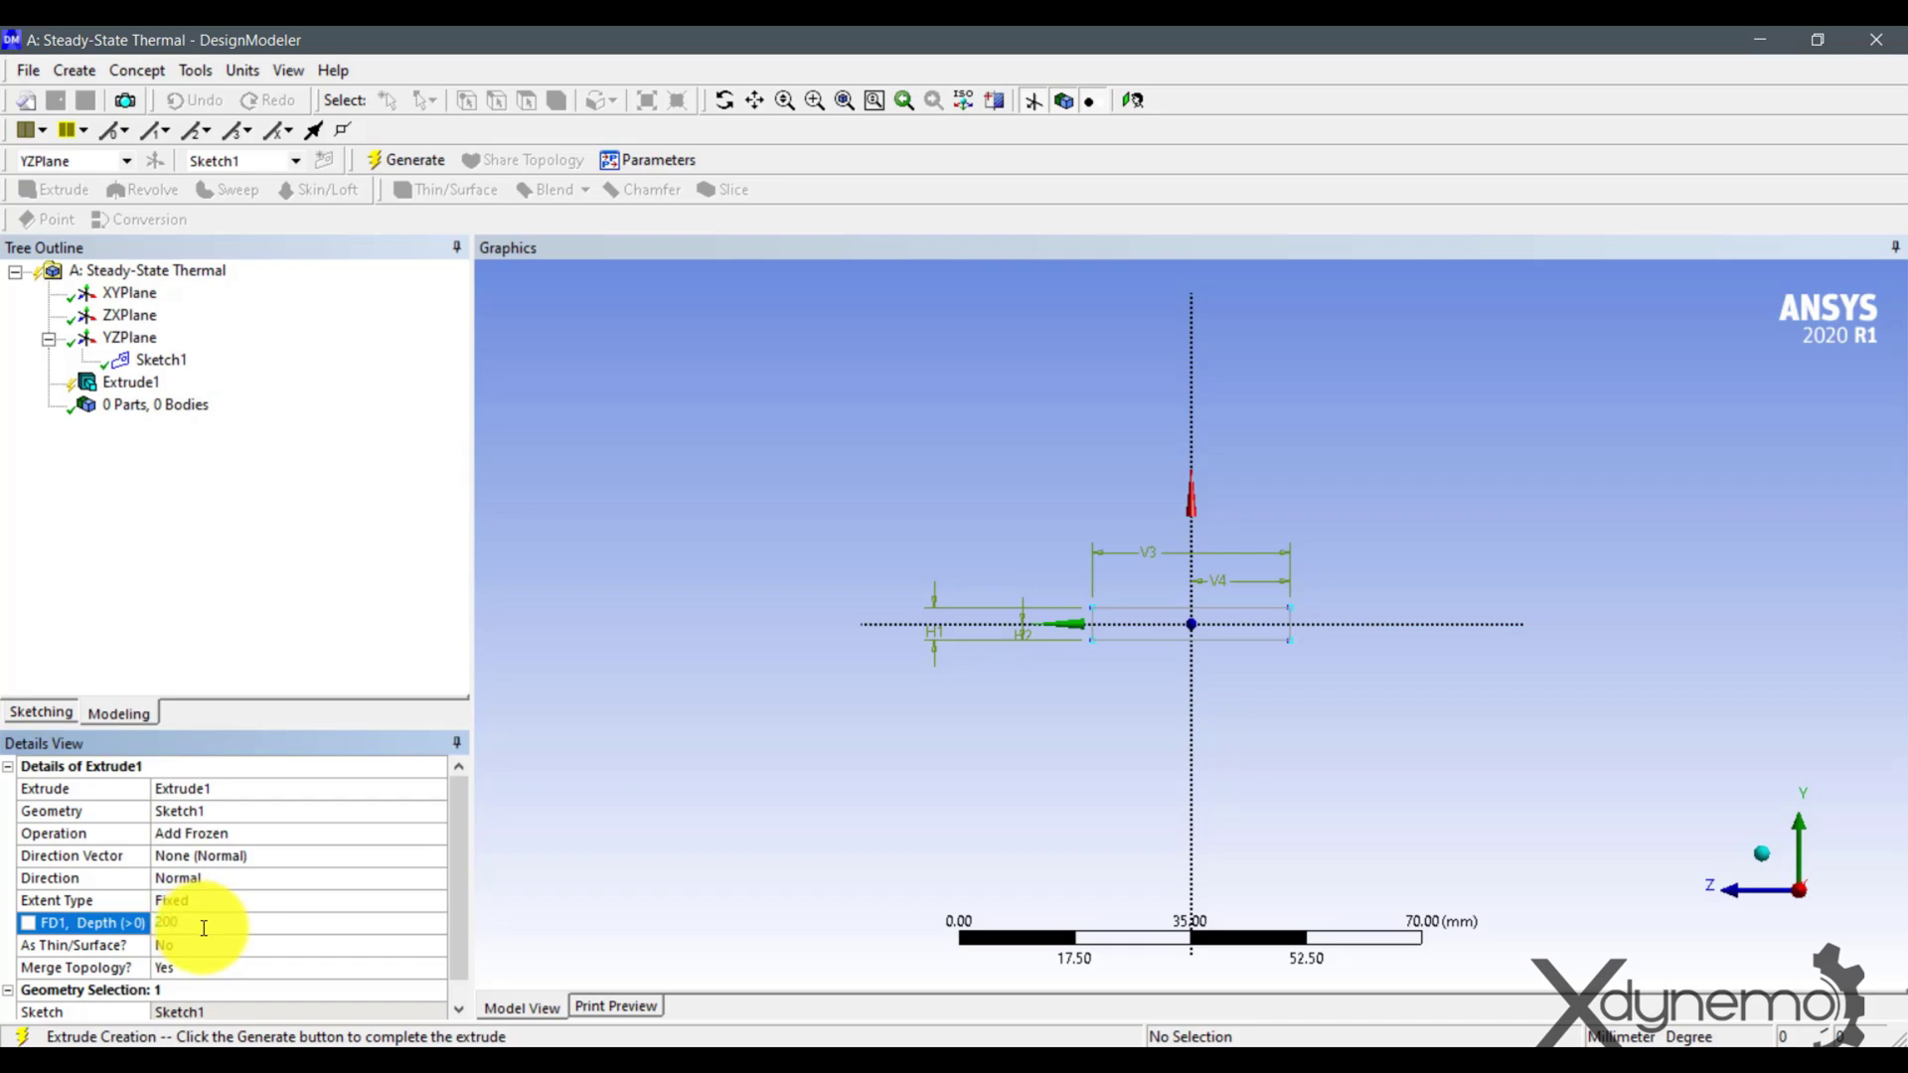
left_click(419, 161)
left_click(1763, 855)
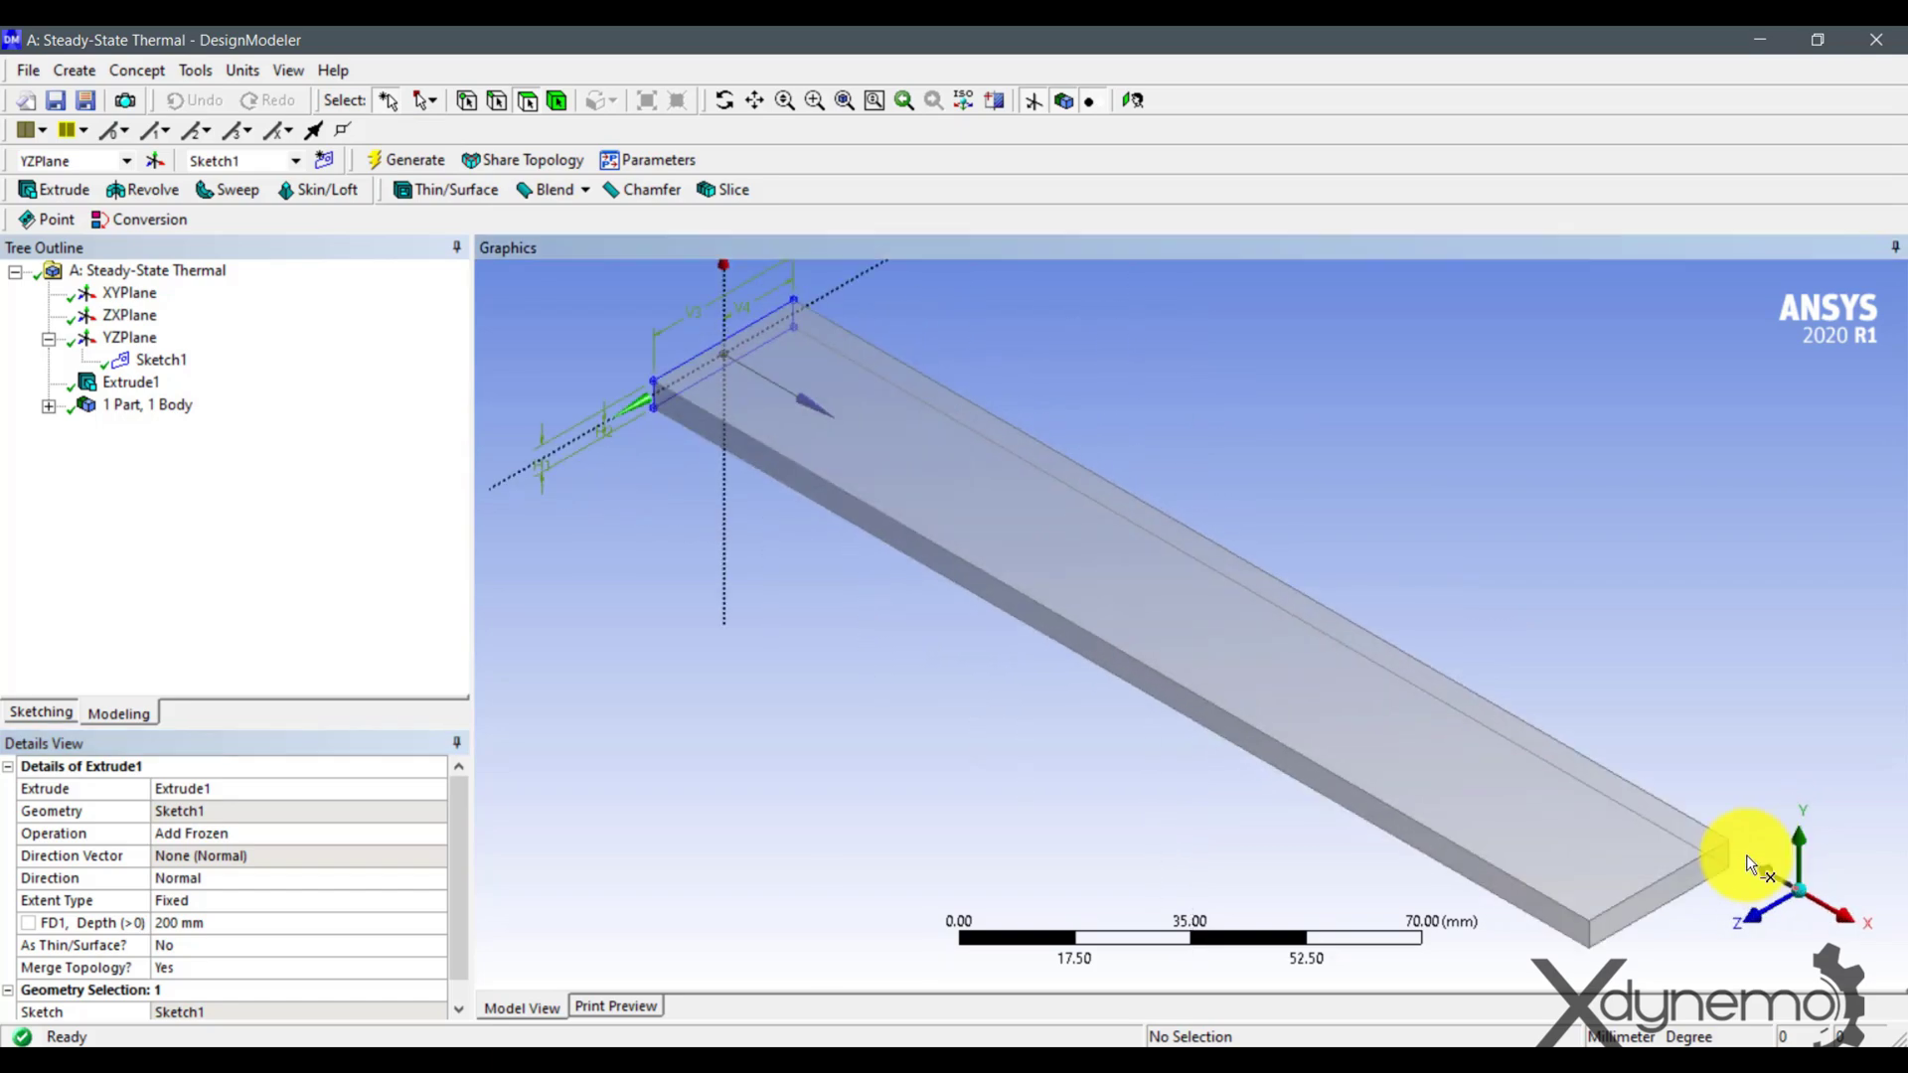
Create a new sketch on the YZPlane and draw a rectangle about 92 × 63 mm around the bar's end face
left_click(324, 161)
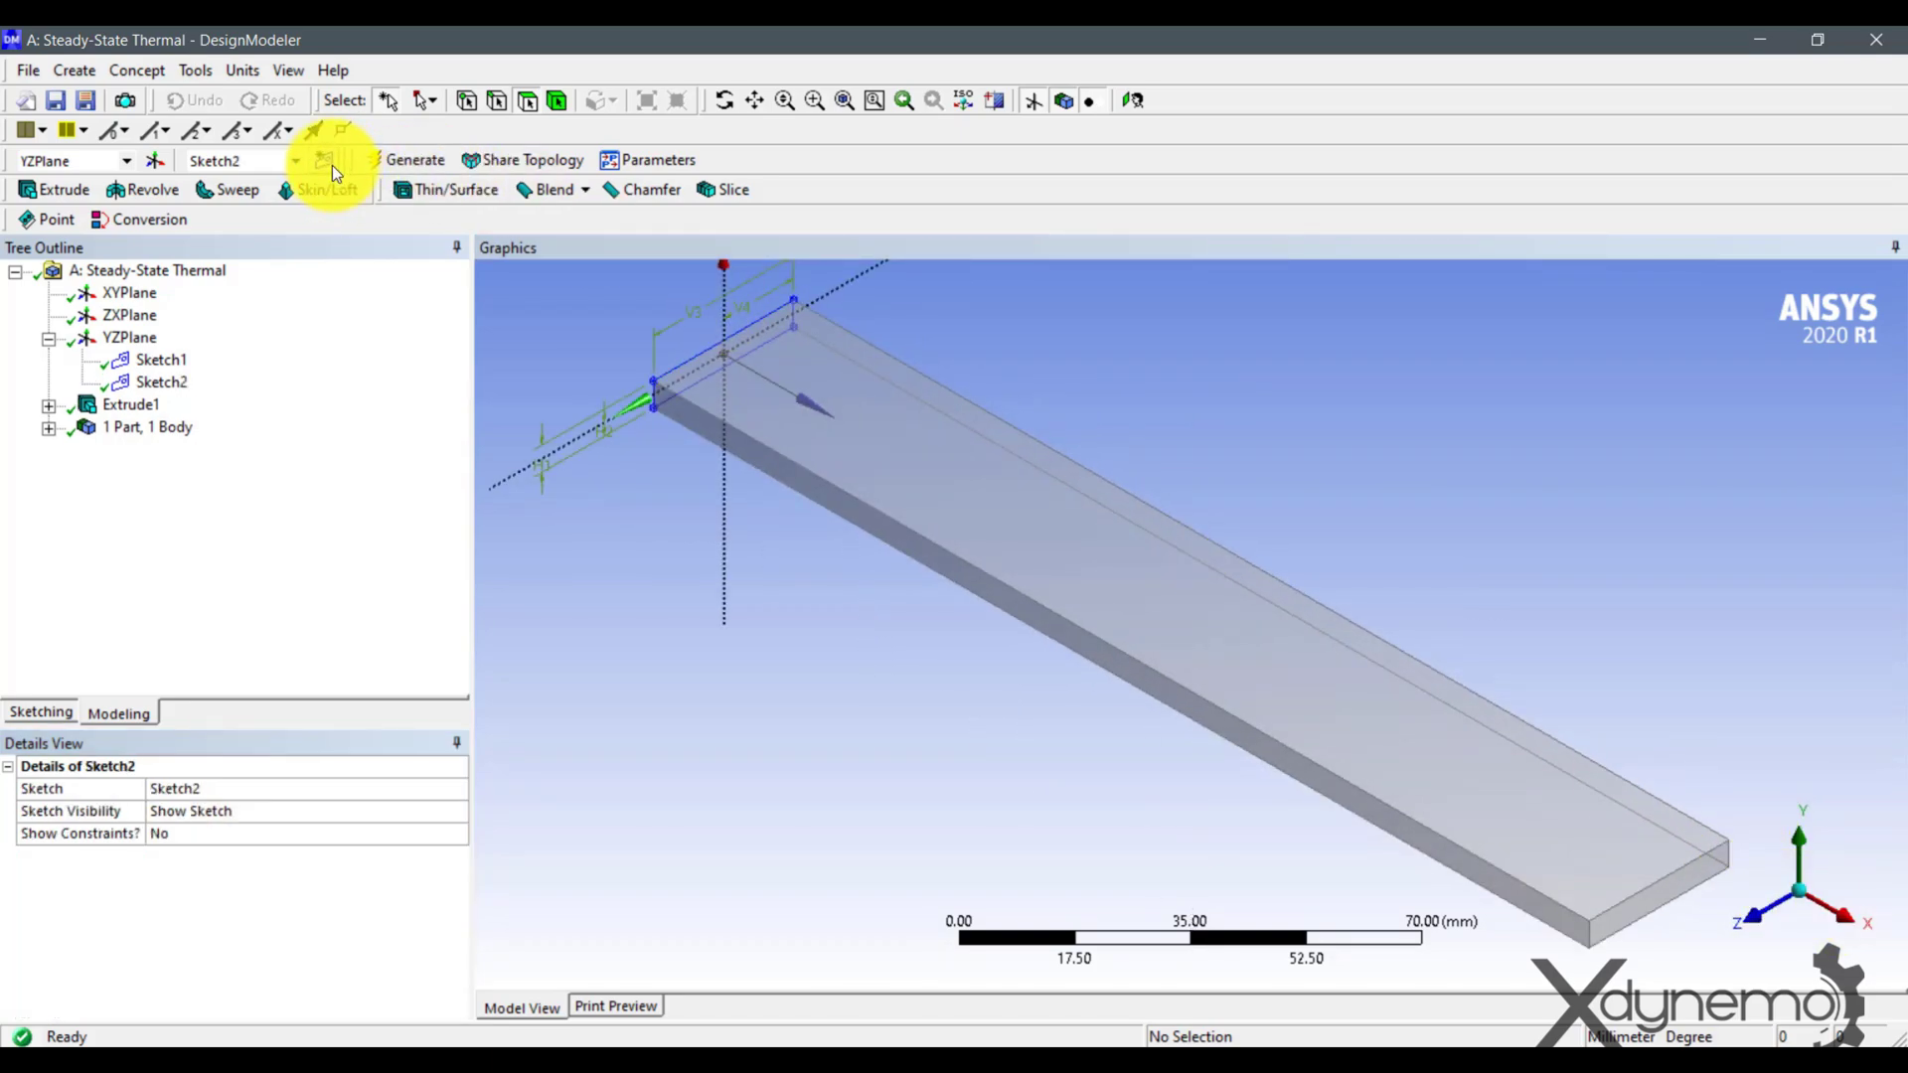
left_click(1828, 907)
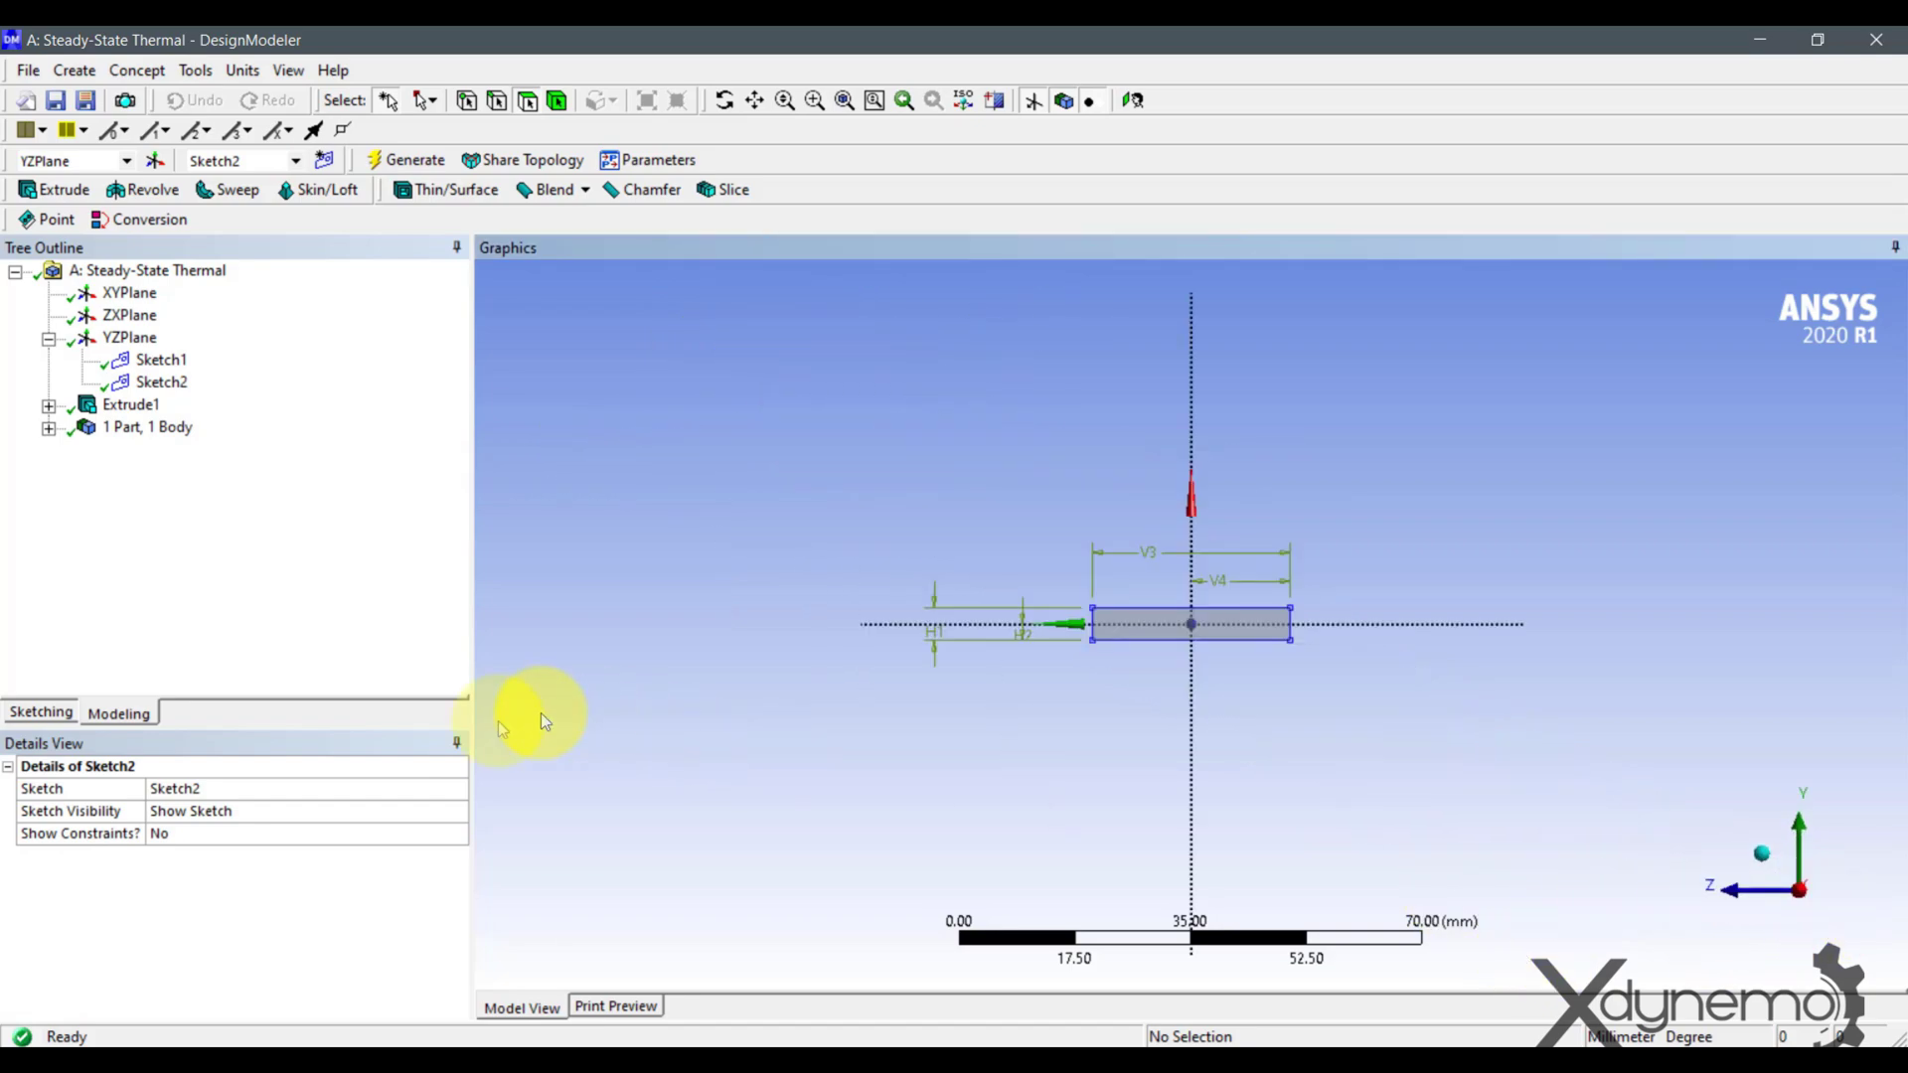
left_click(46, 713)
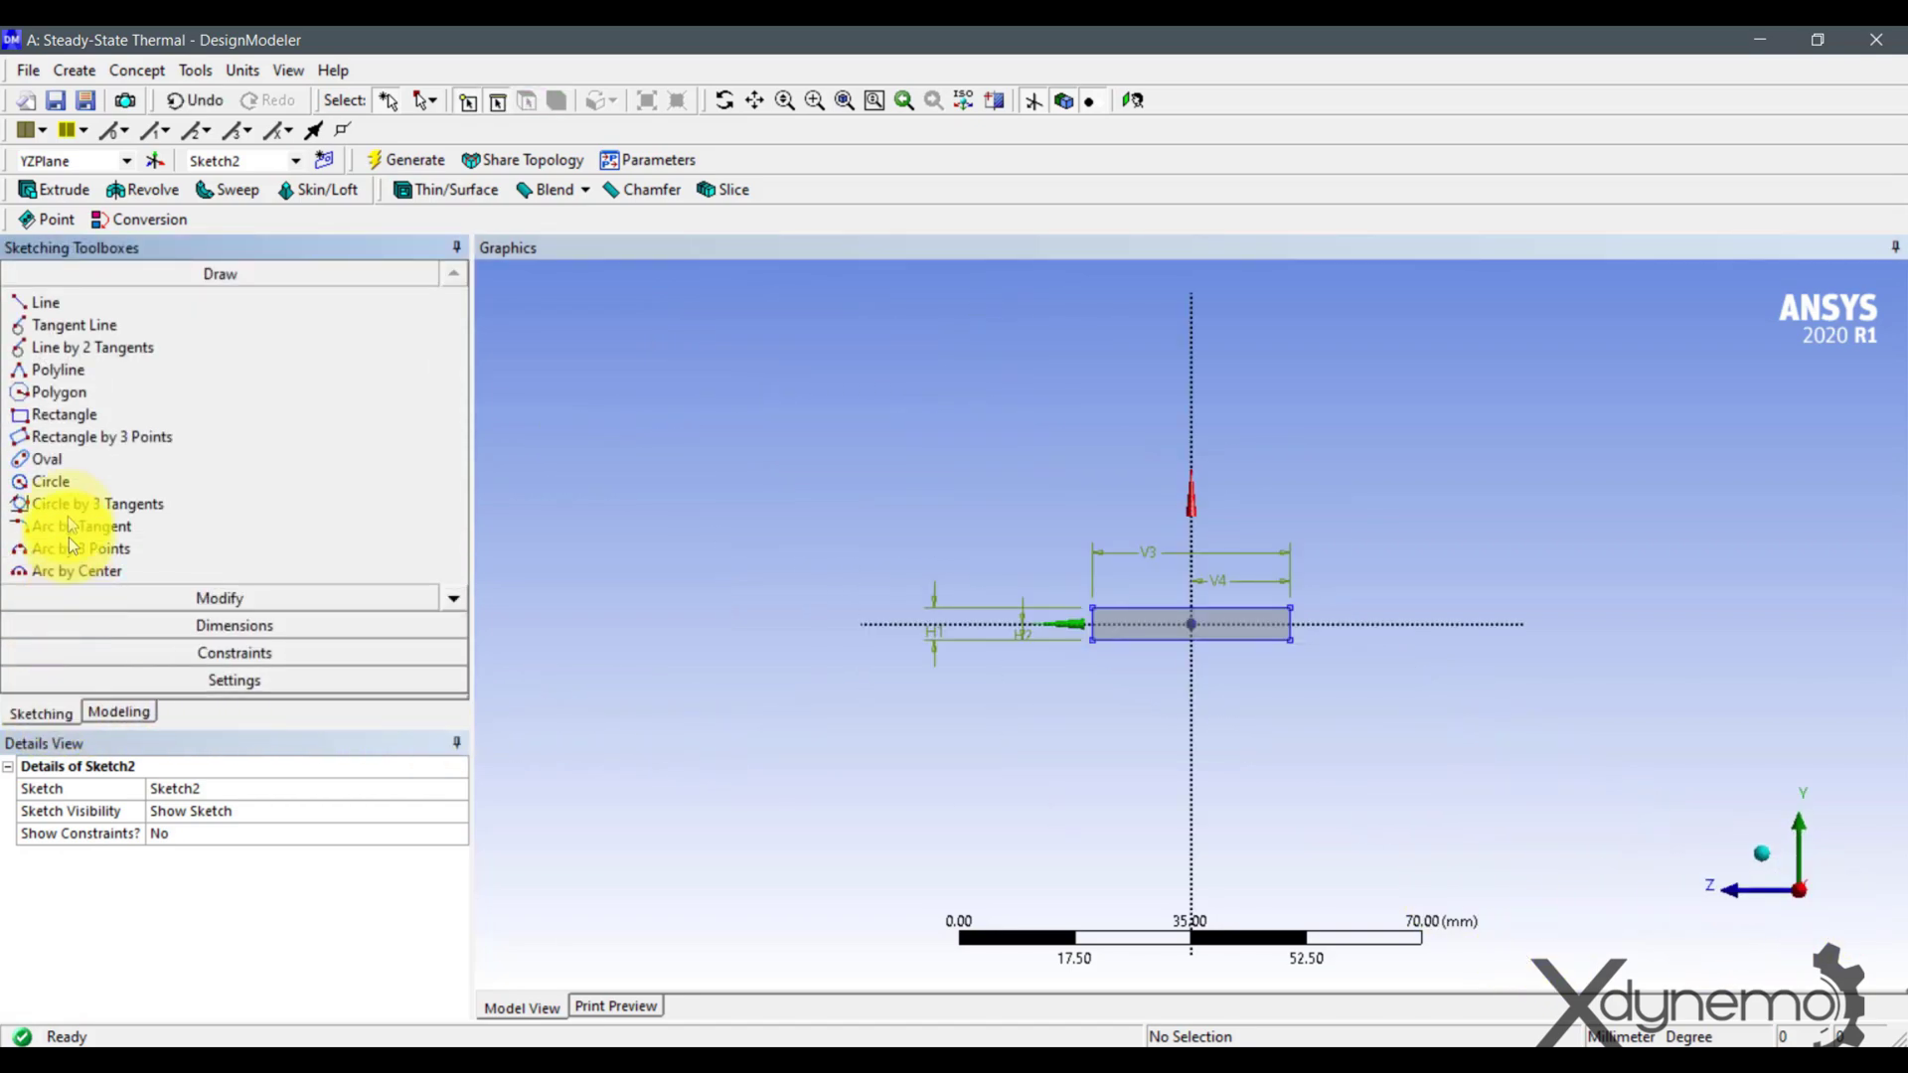
left_click(68, 410)
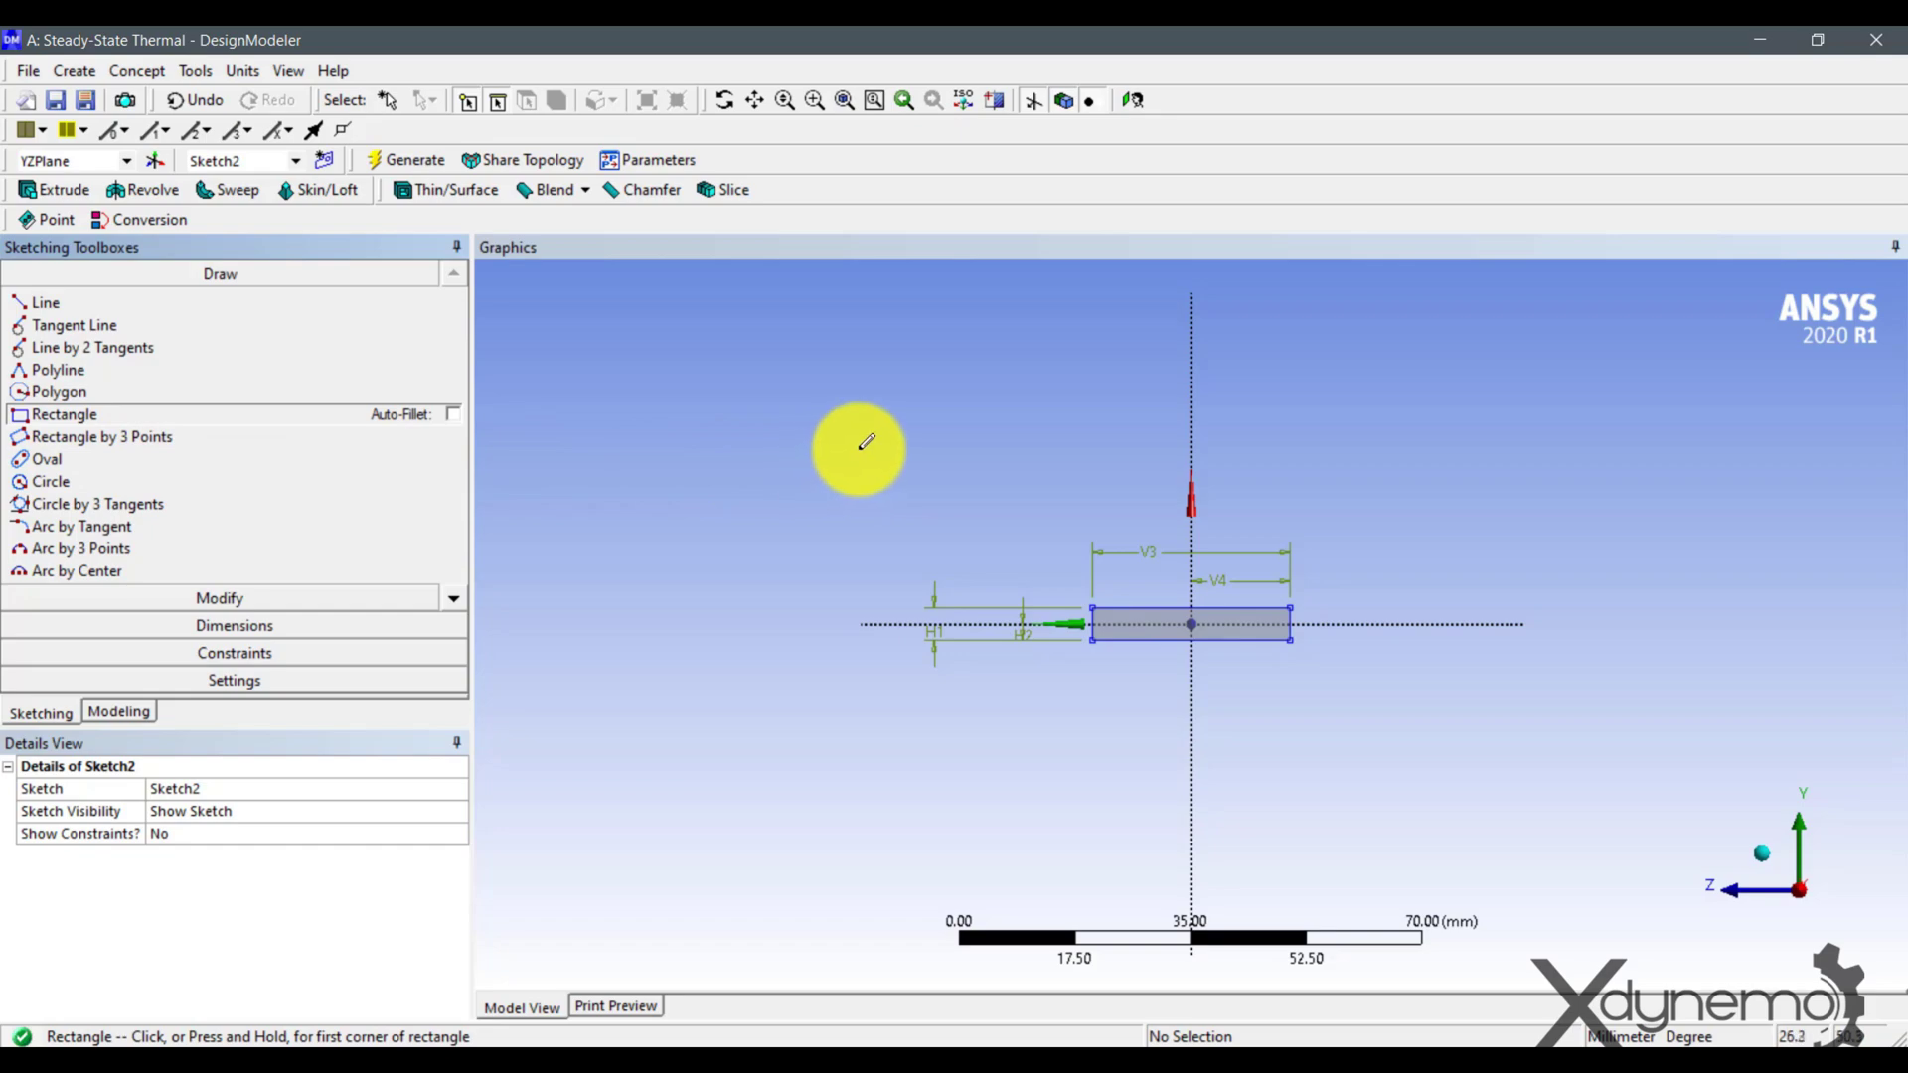
left_click(882, 429)
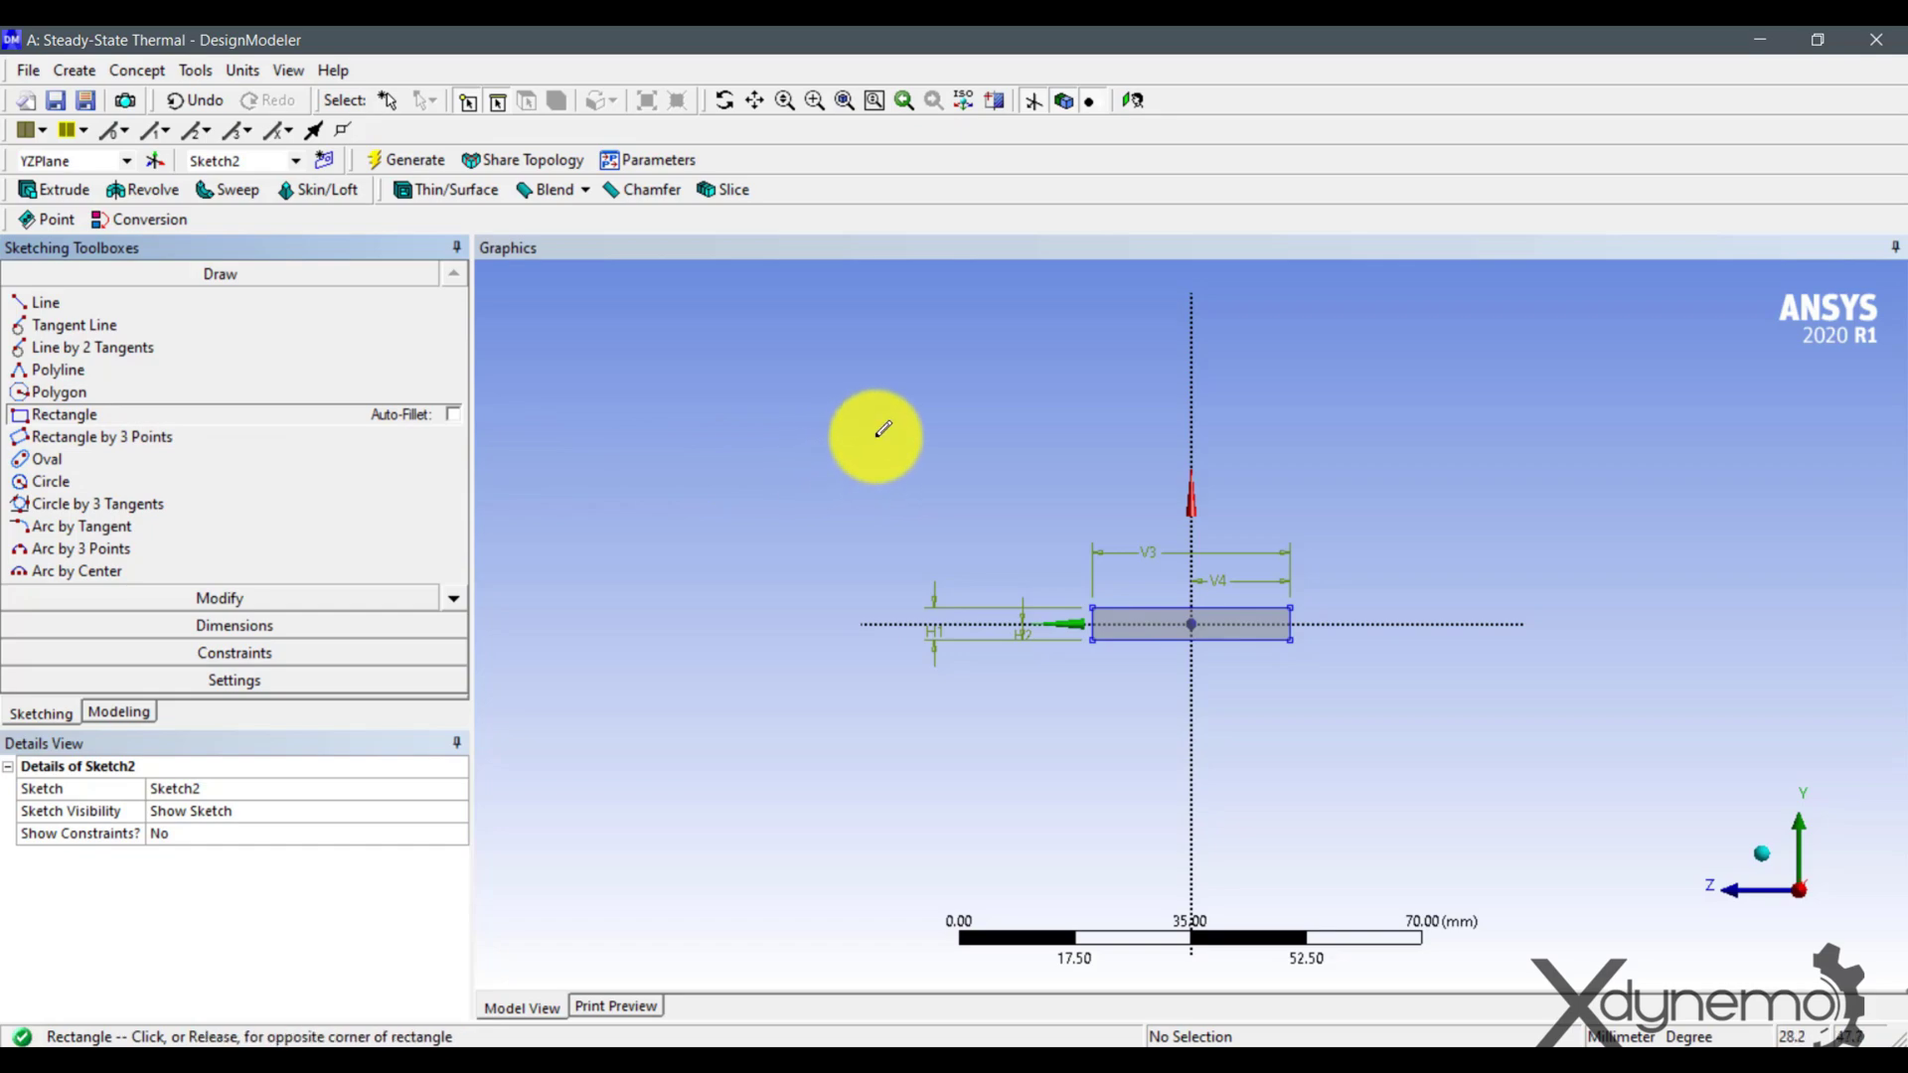
left_click(1483, 855)
Dimension the outer rectangle's height and the distance from the plane's Z-direction axis to its lower edge using Horizontal dimensions
left_click(266, 625)
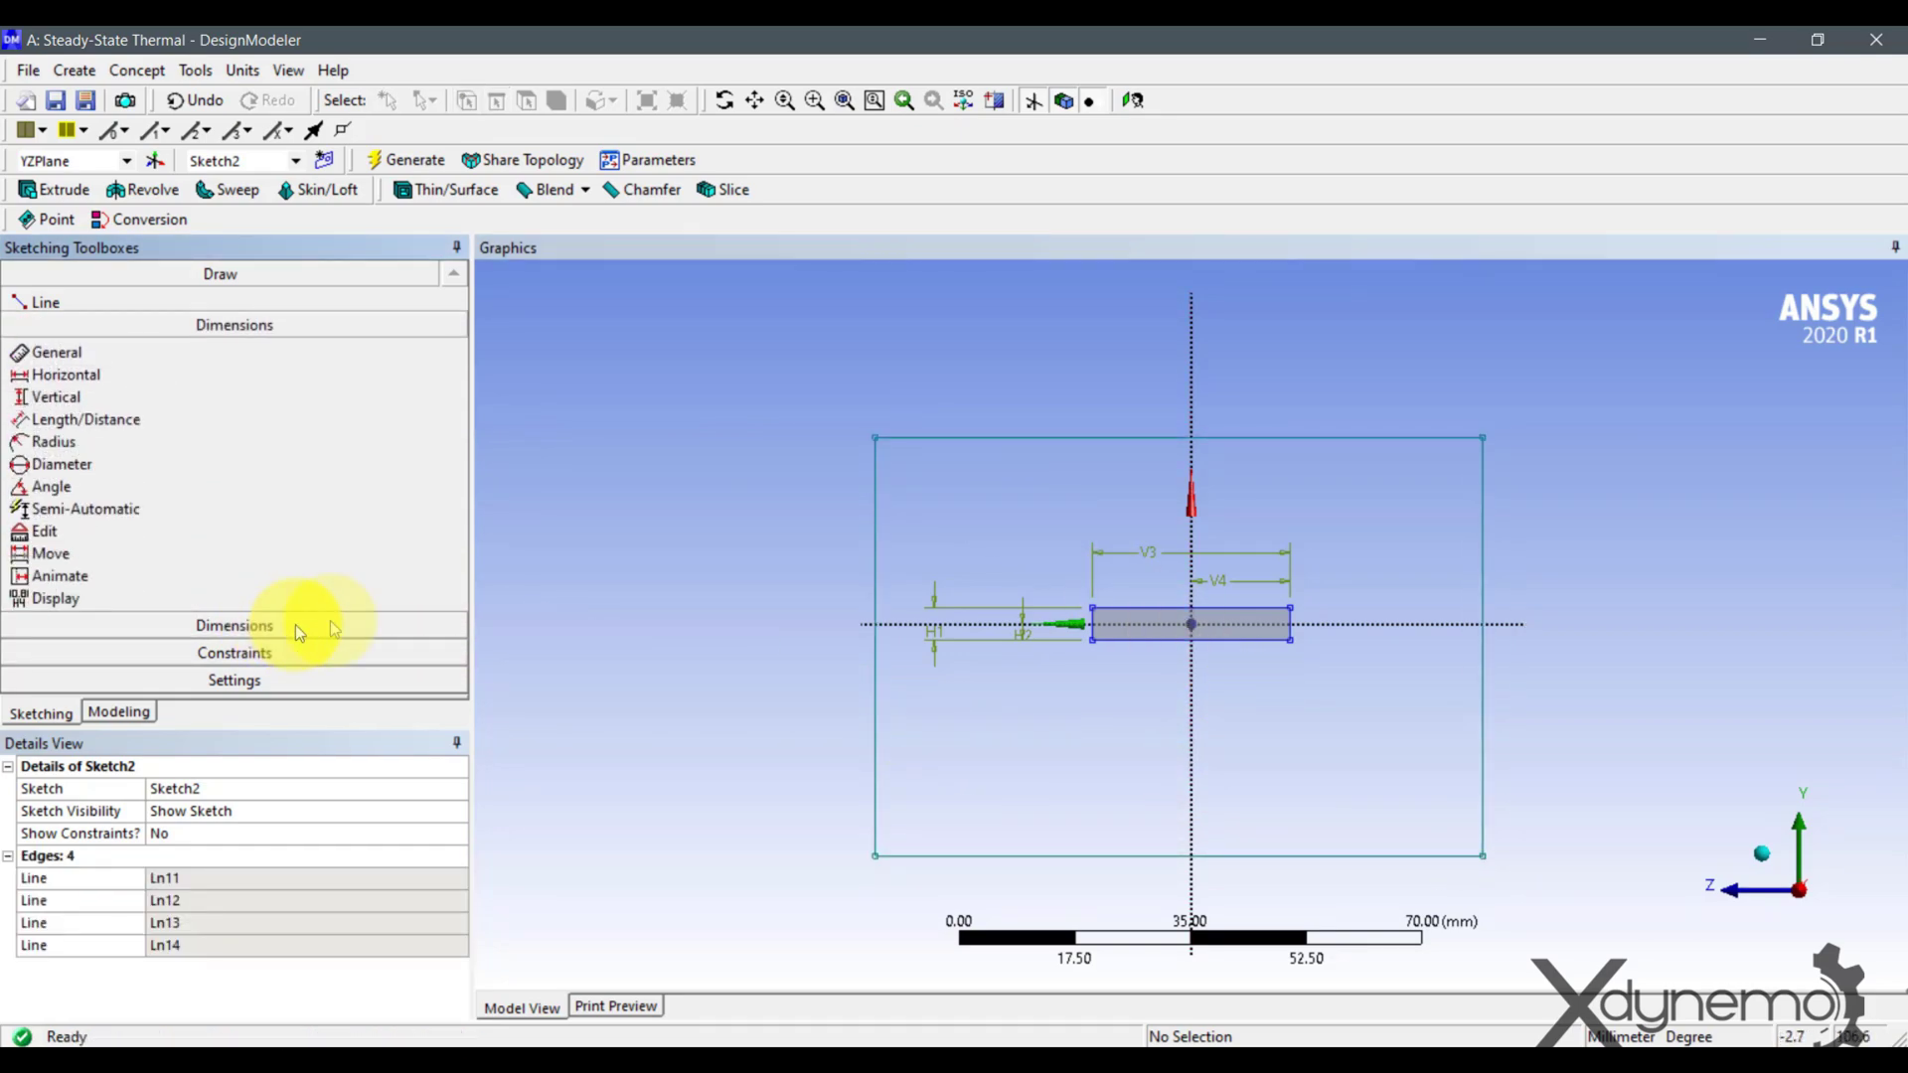
left_click(91, 382)
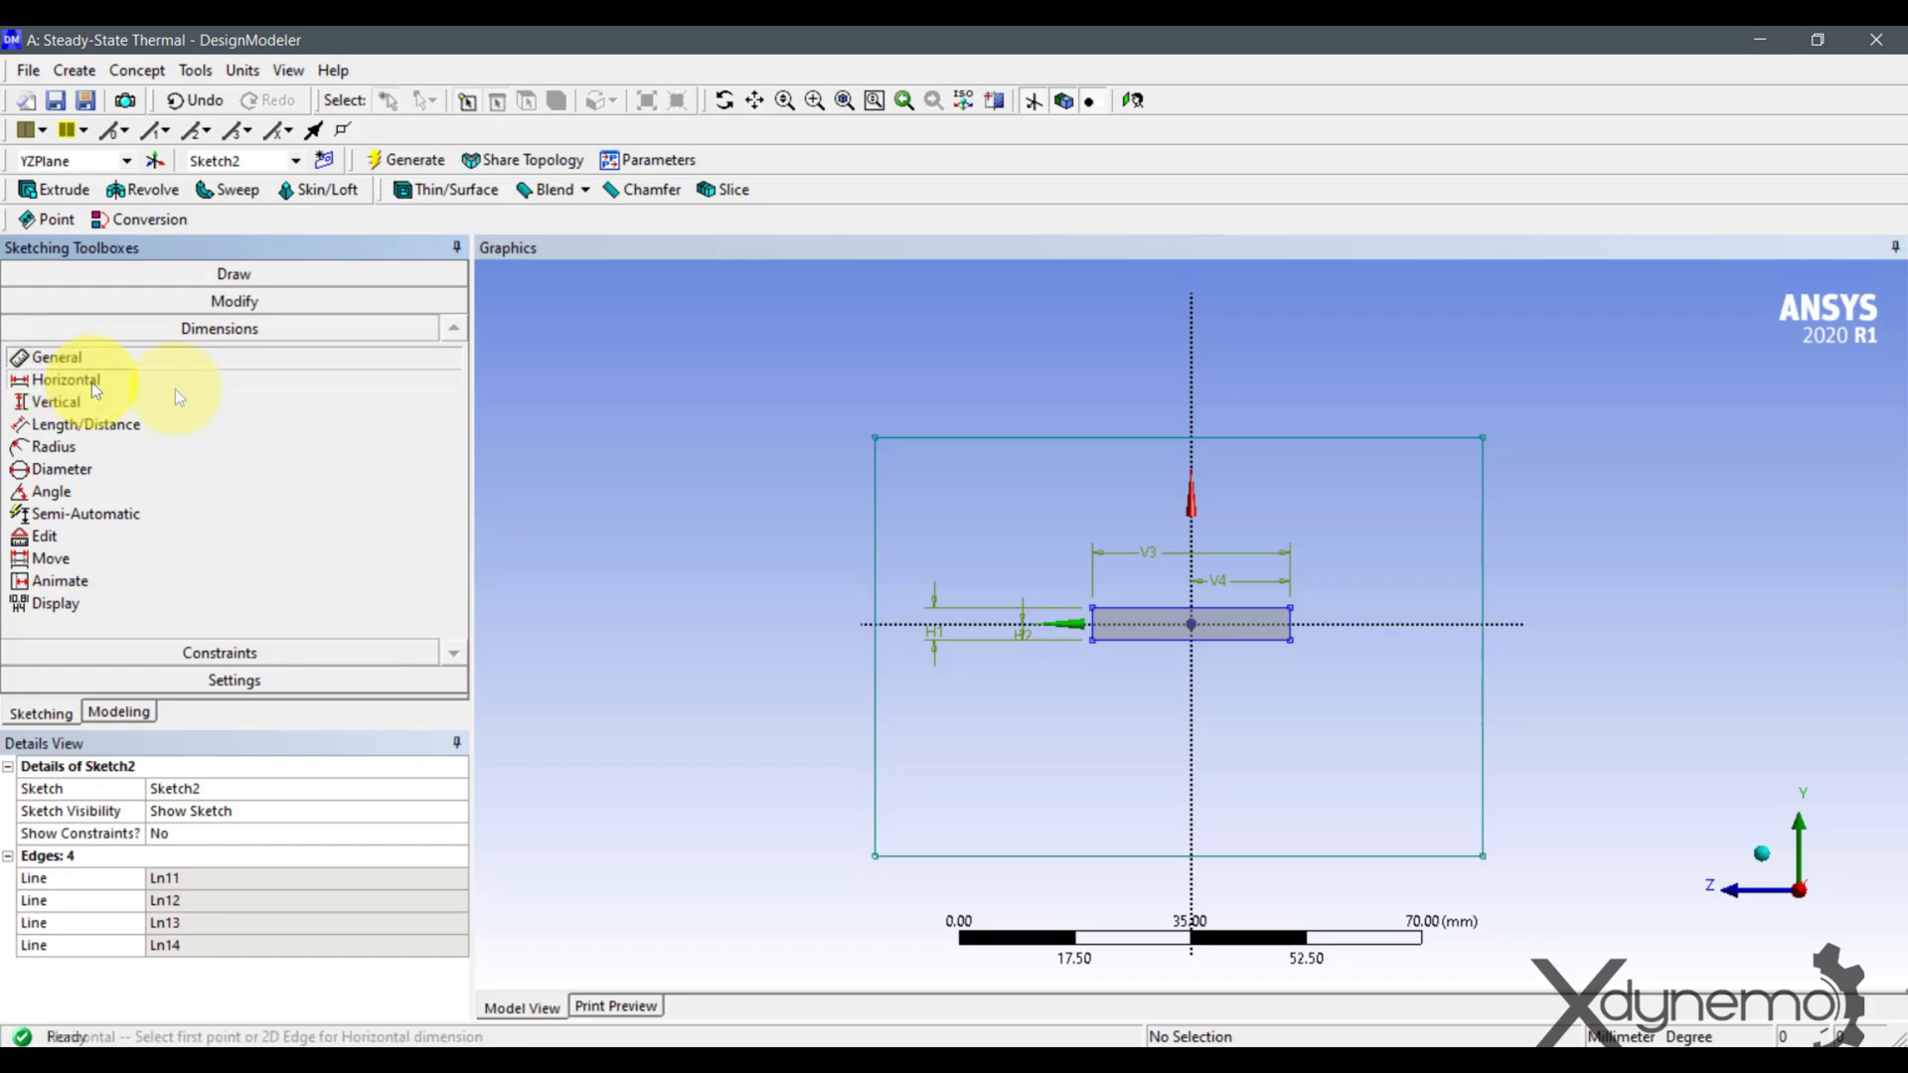
left_click(940, 437)
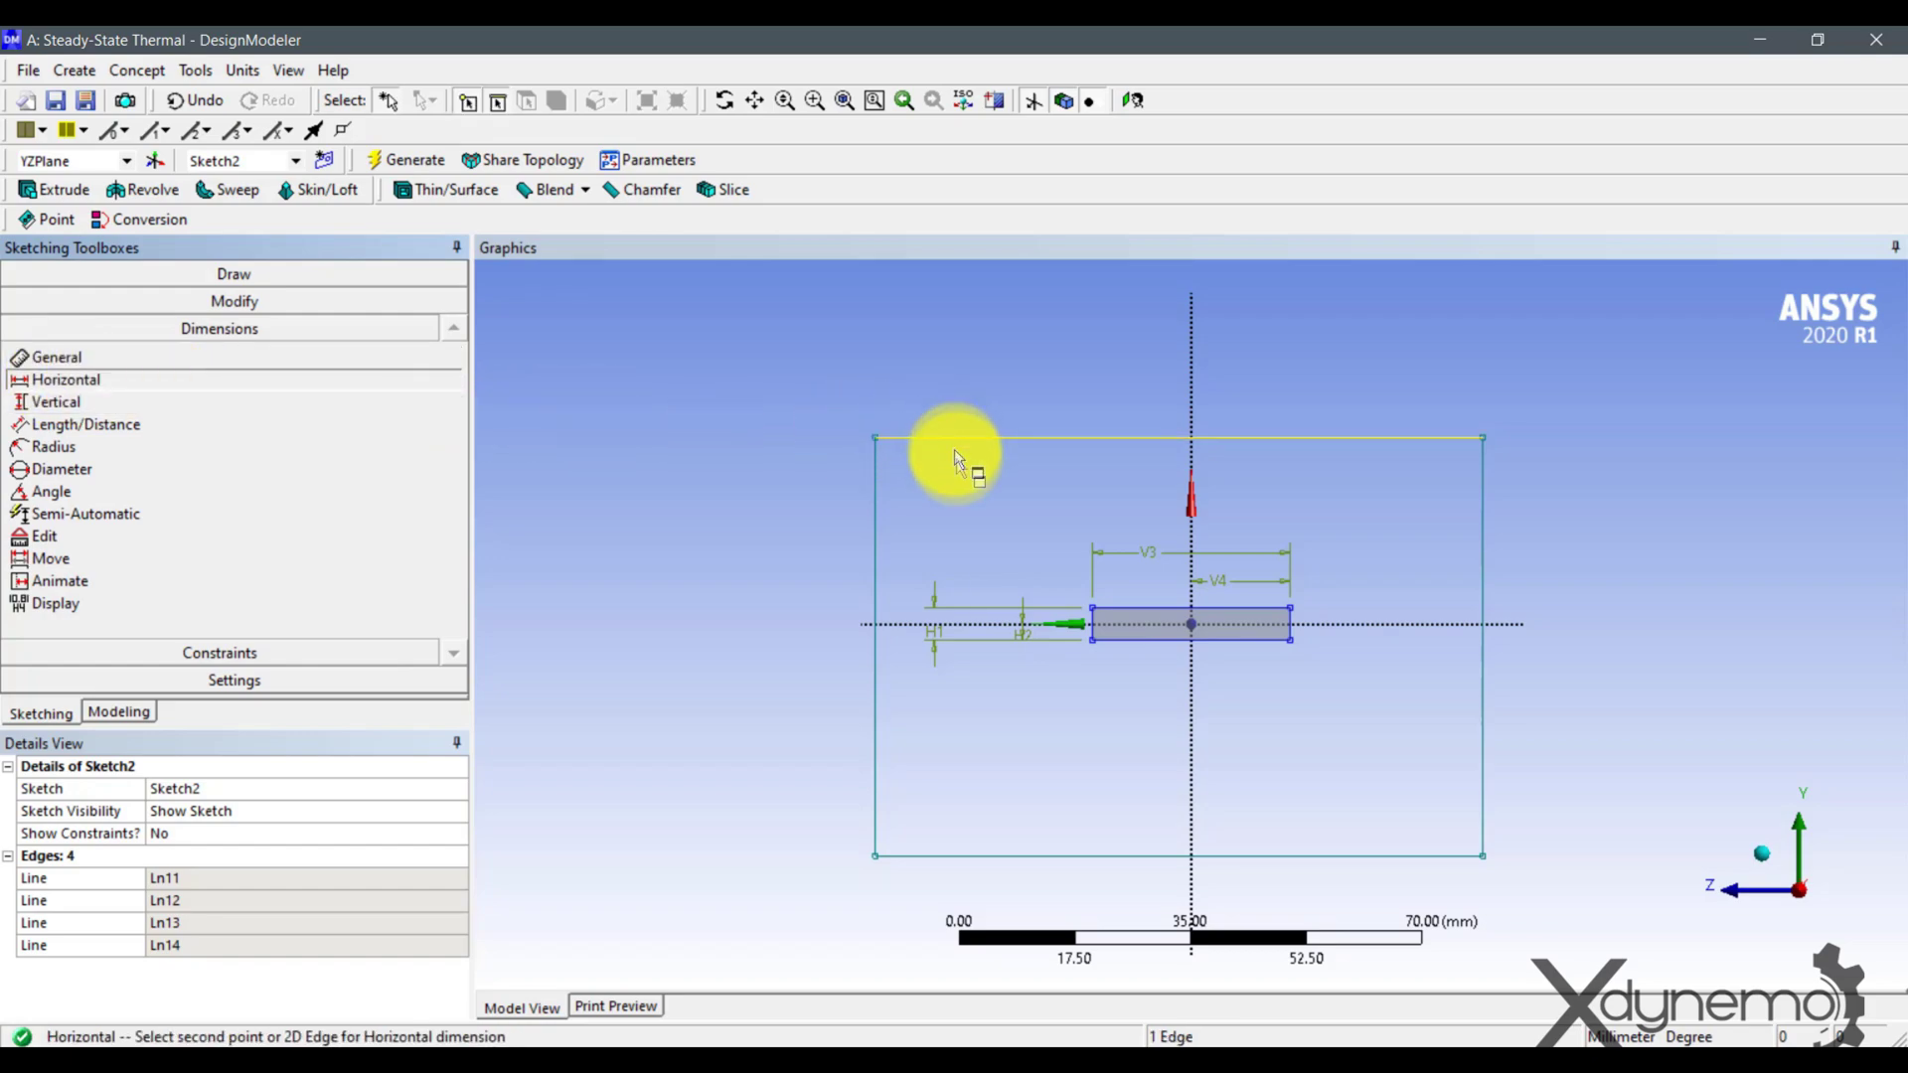
left_click(1002, 856)
left_click(659, 704)
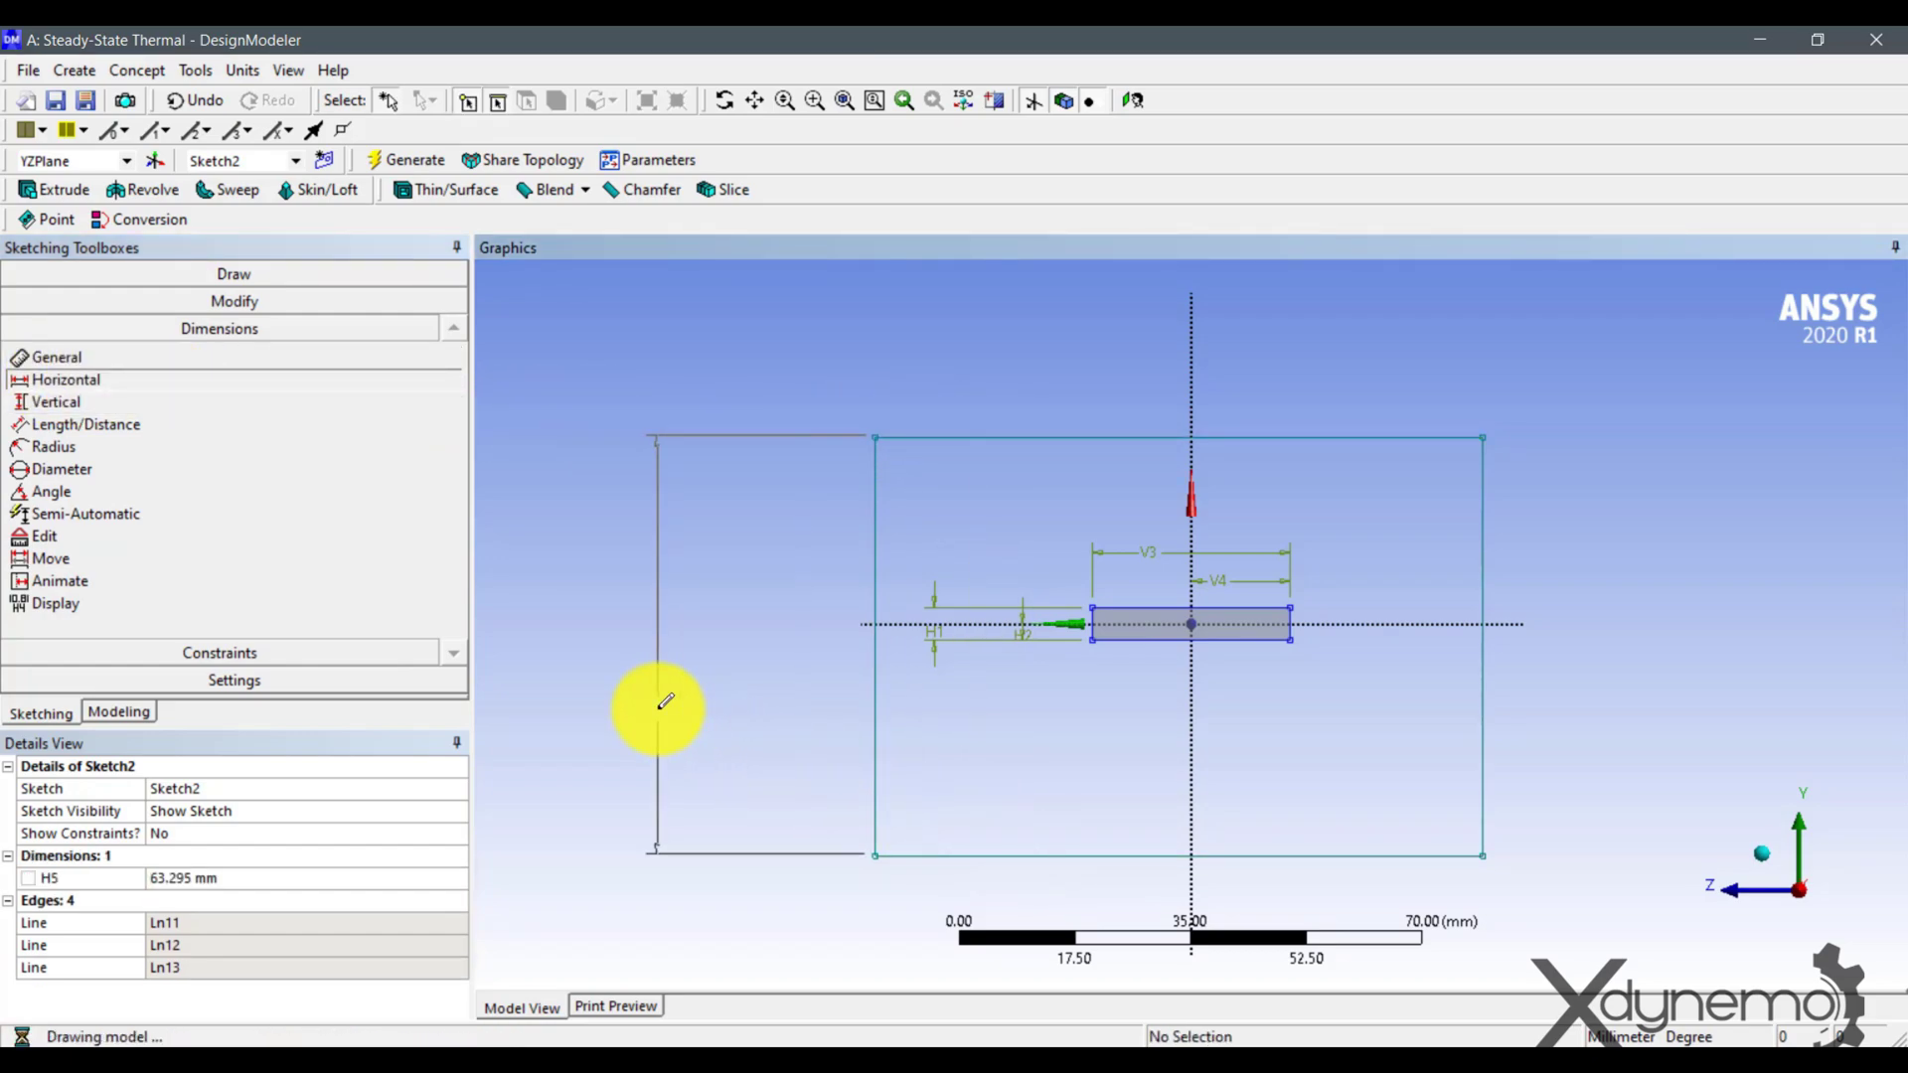
left_click(904, 625)
left_click(976, 845)
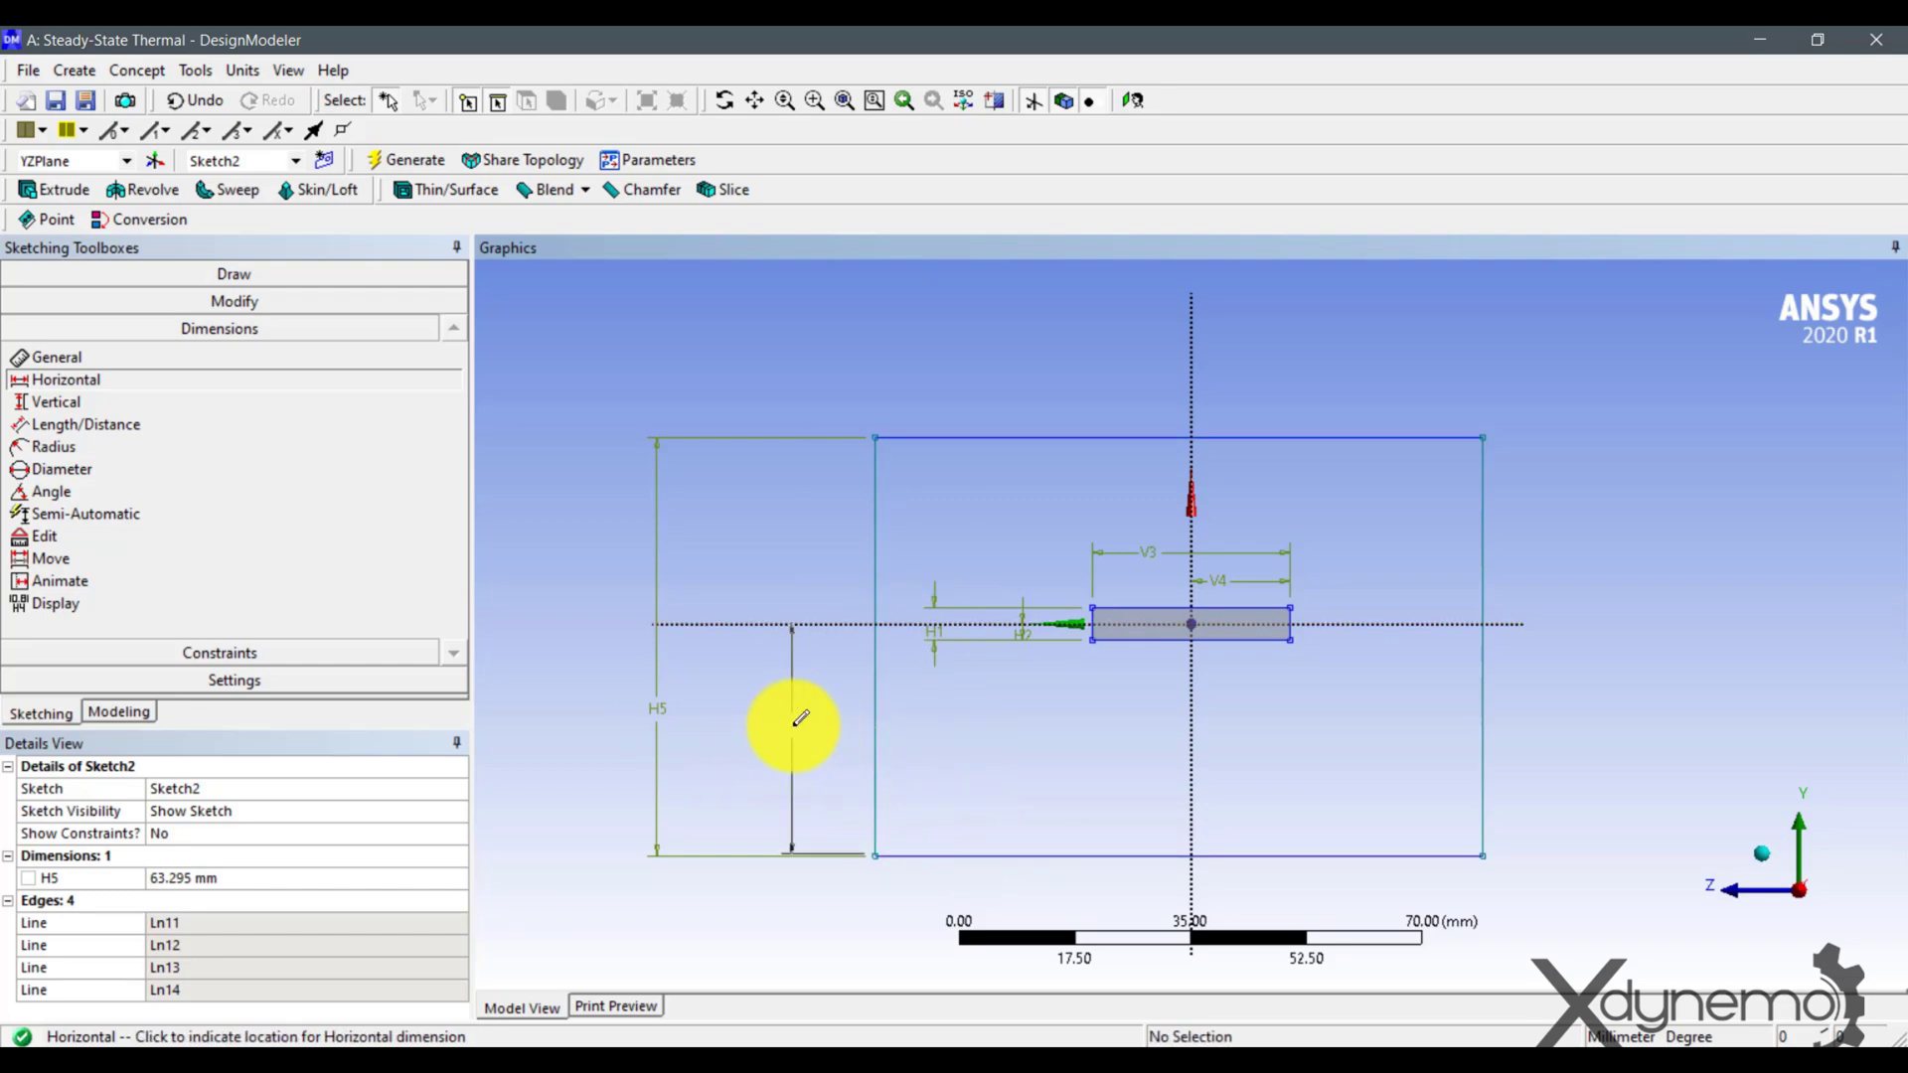
left_click(792, 731)
Set the outer rectangle's height H5 to 60 mm and its lower edge's axis distance H6 to 30 mm
left_click(207, 875)
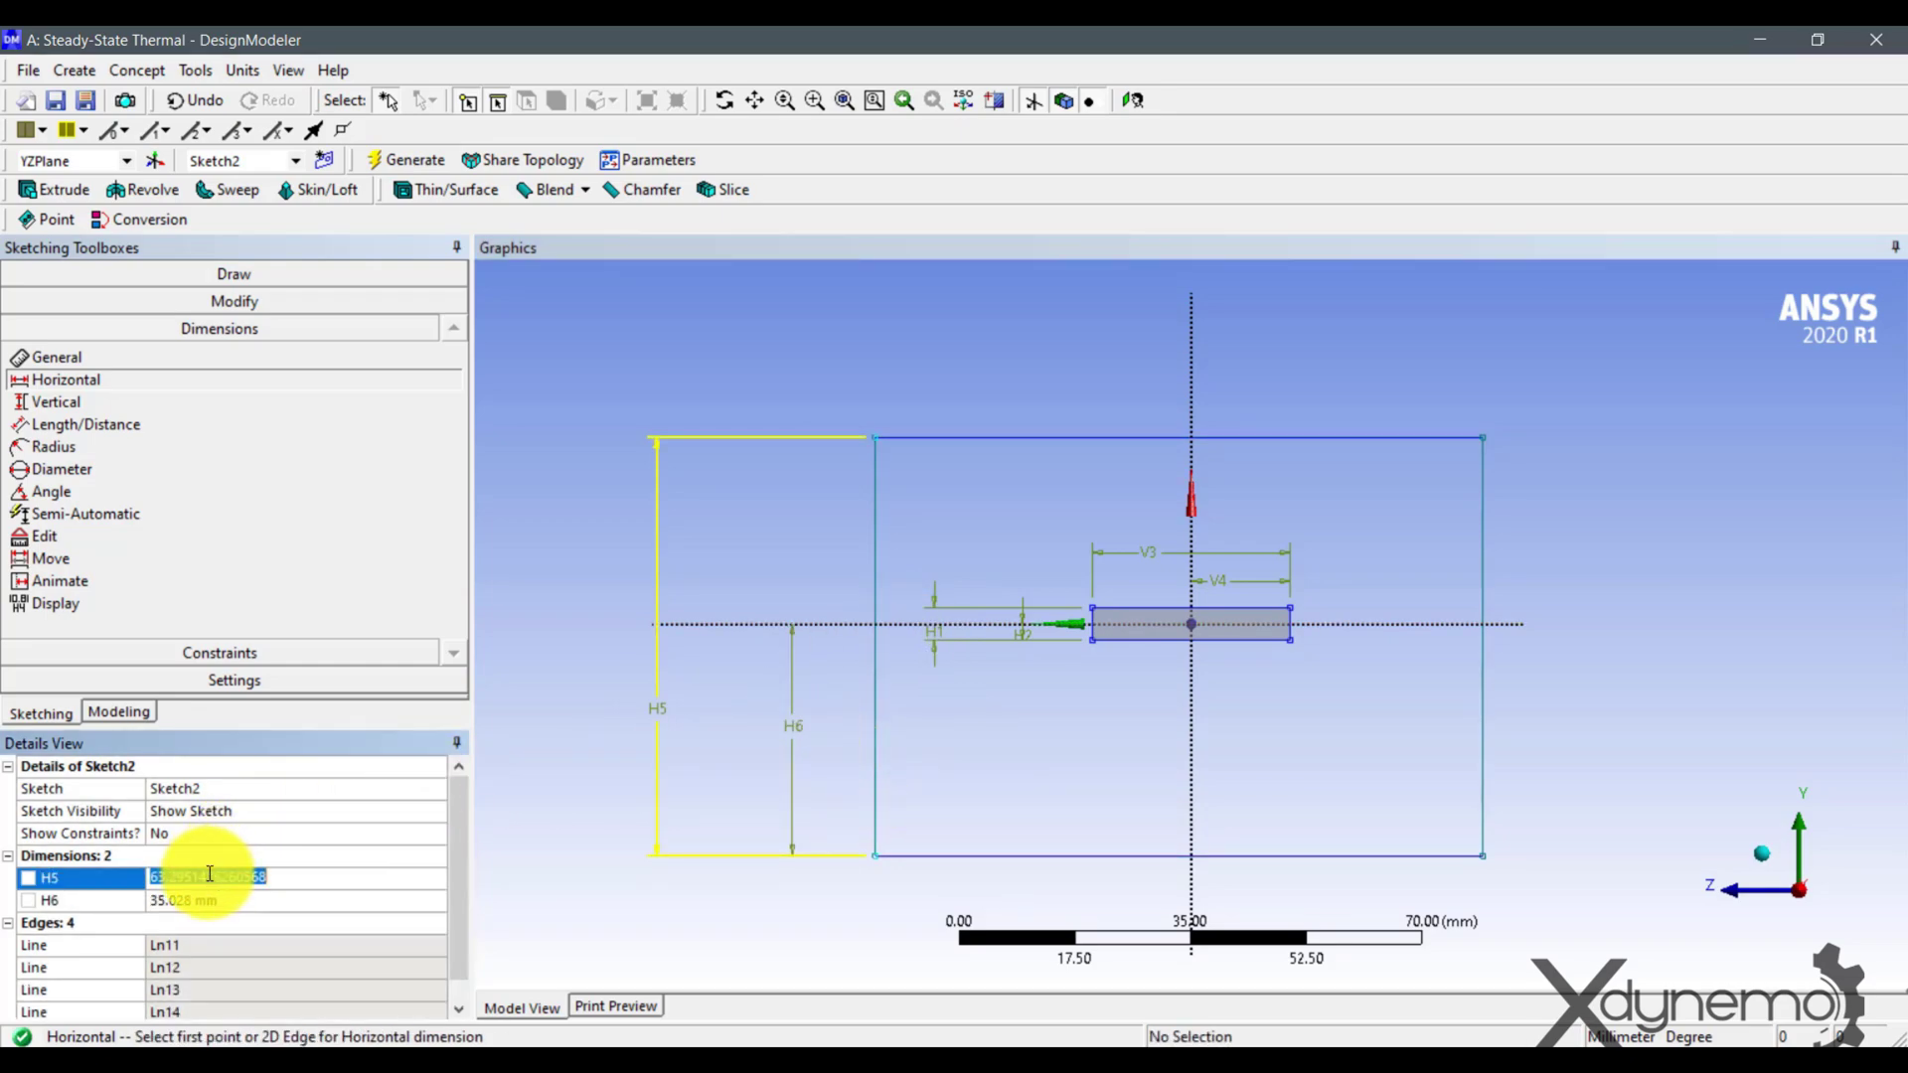
type("60")
key("Return")
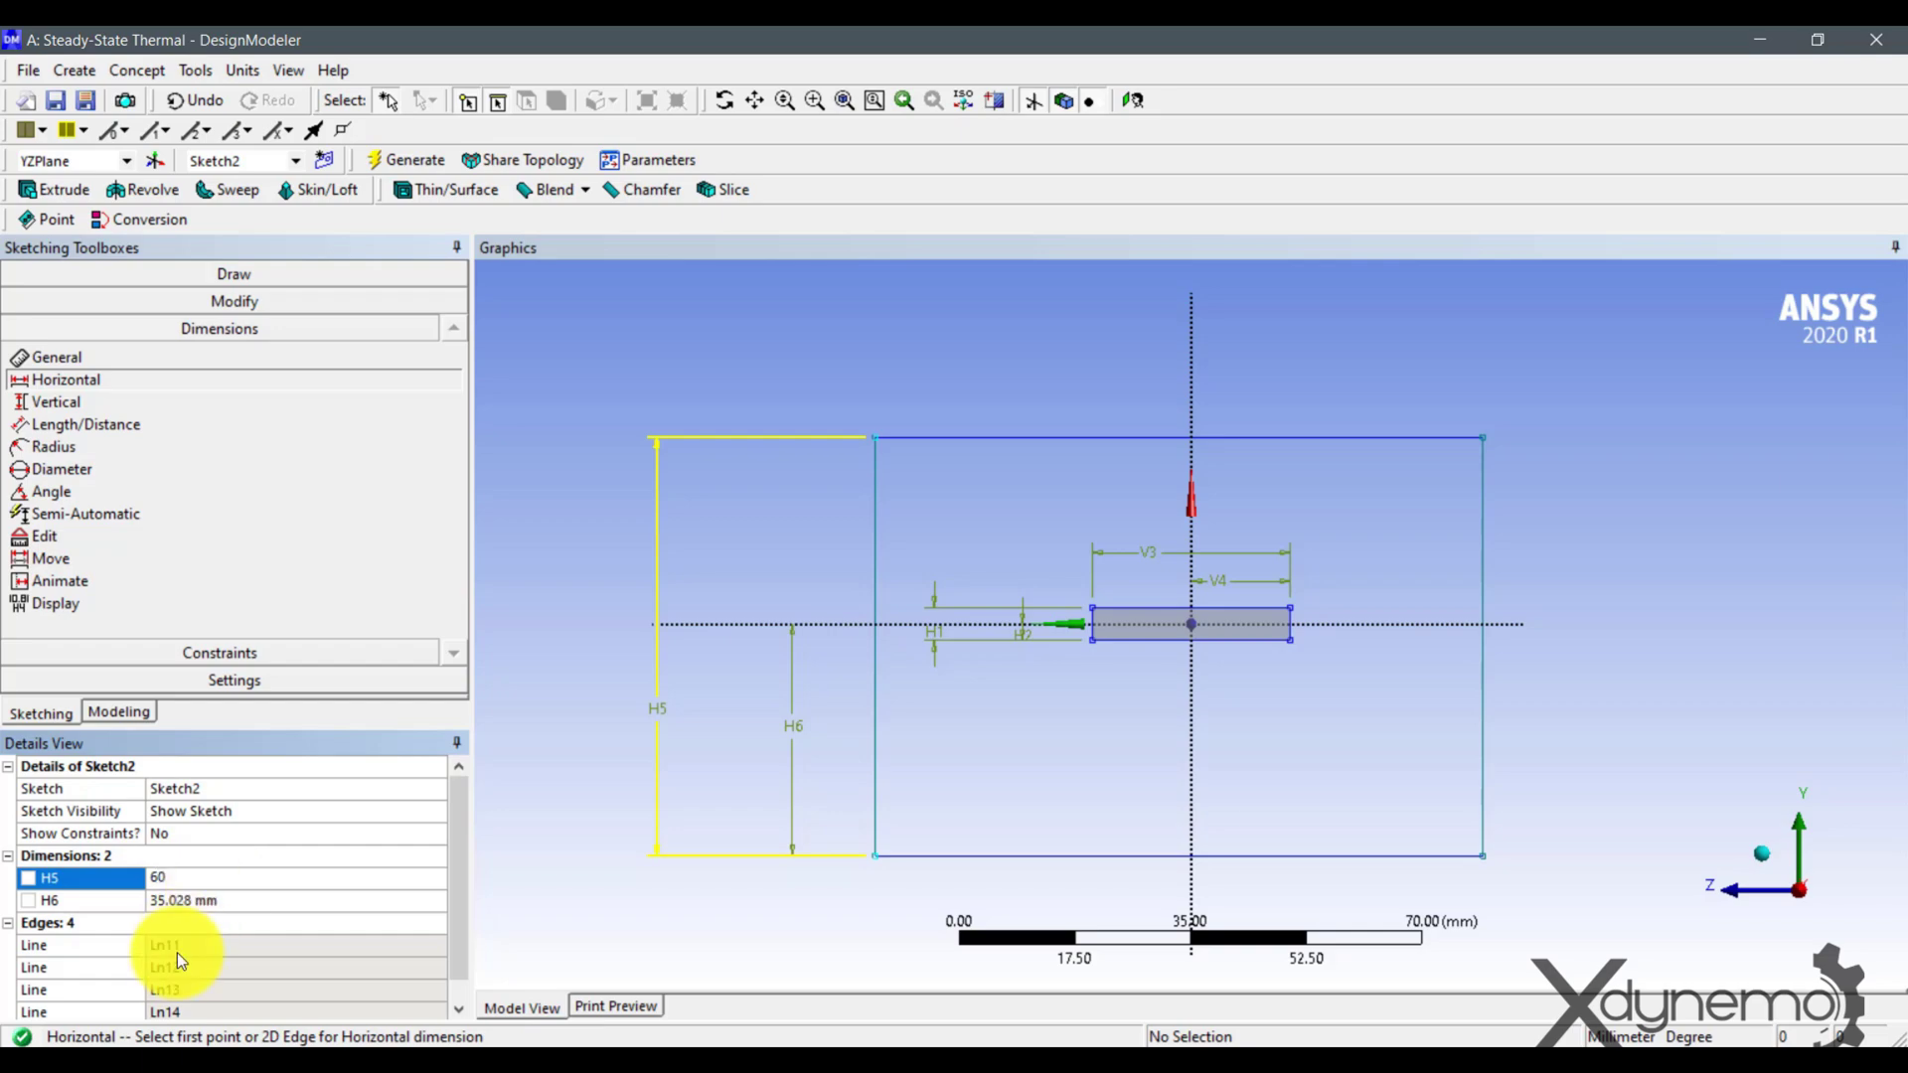
type("0")
key("Return")
left_click(189, 903)
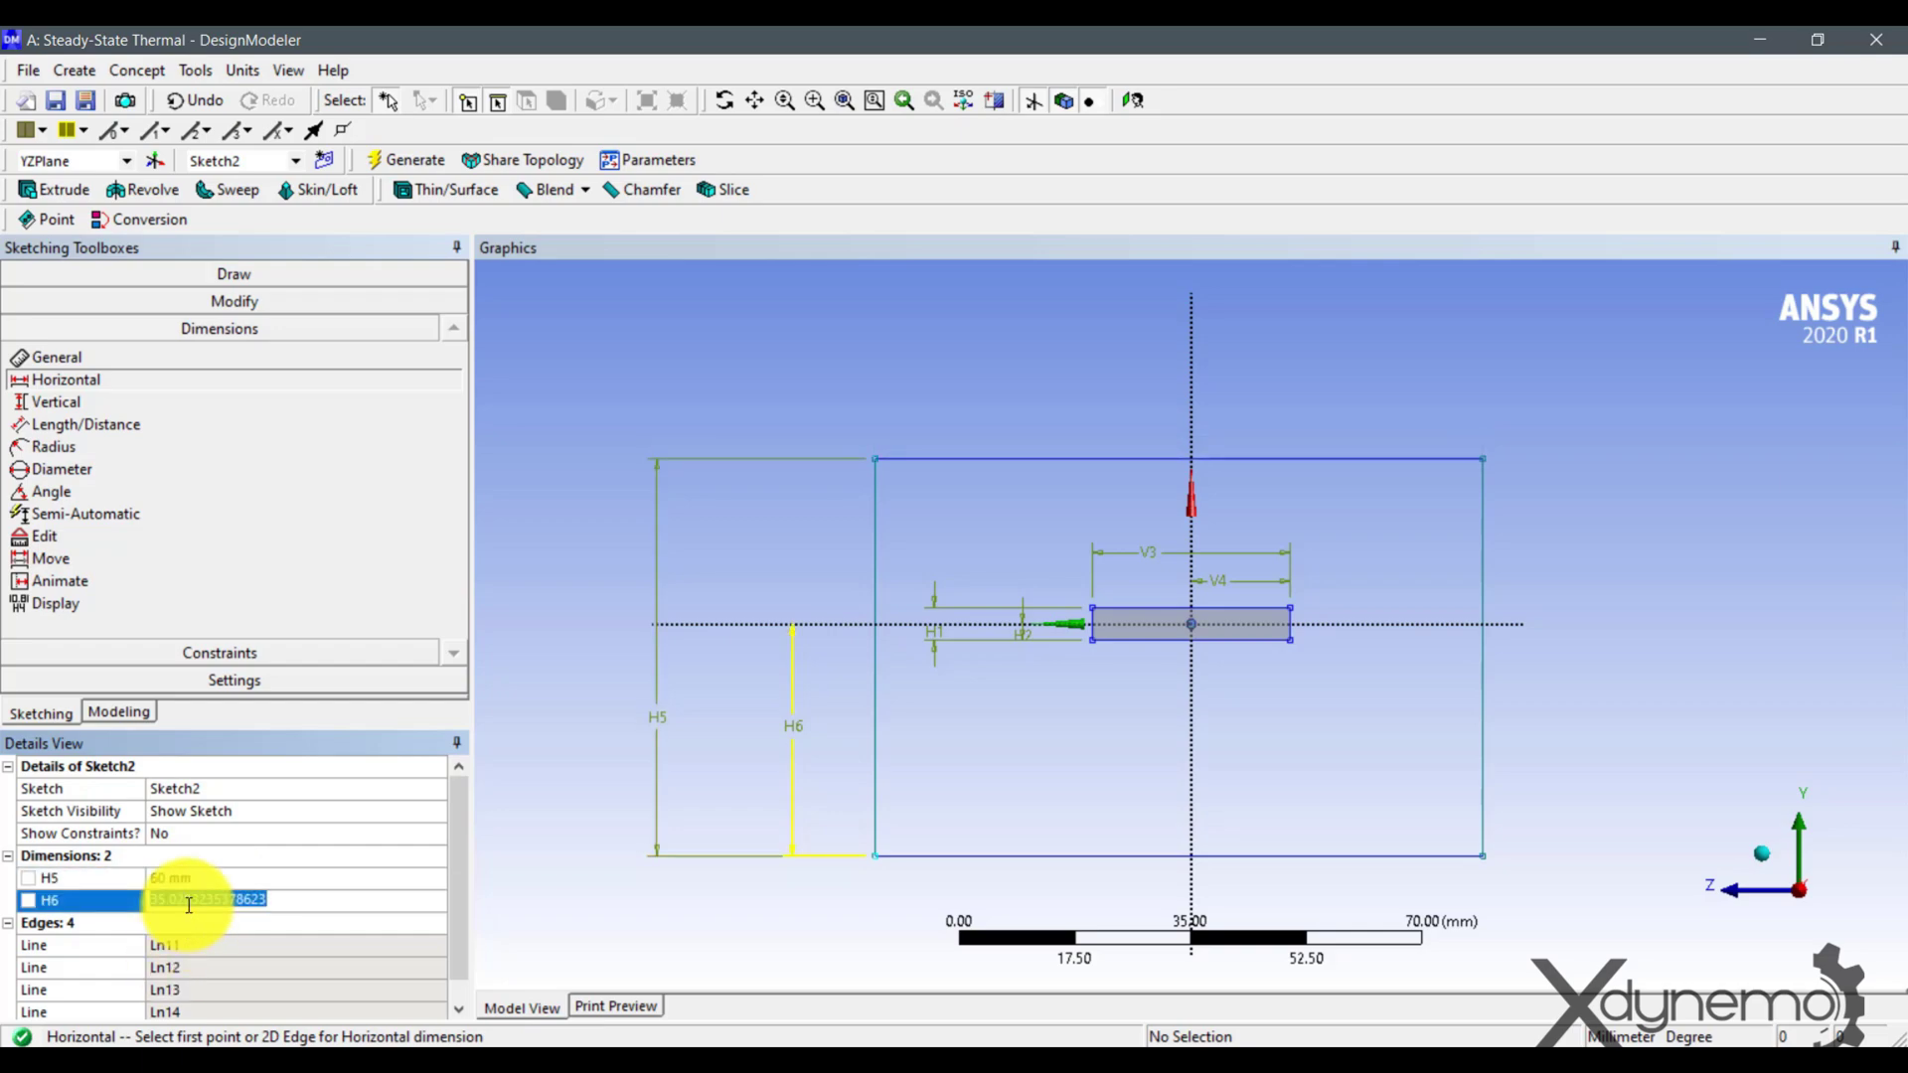
type("30")
Dimension the outer rectangle's width and the distance from the plane's Y-direction axis to its right edge using Vertical dimensions
left_click(40, 402)
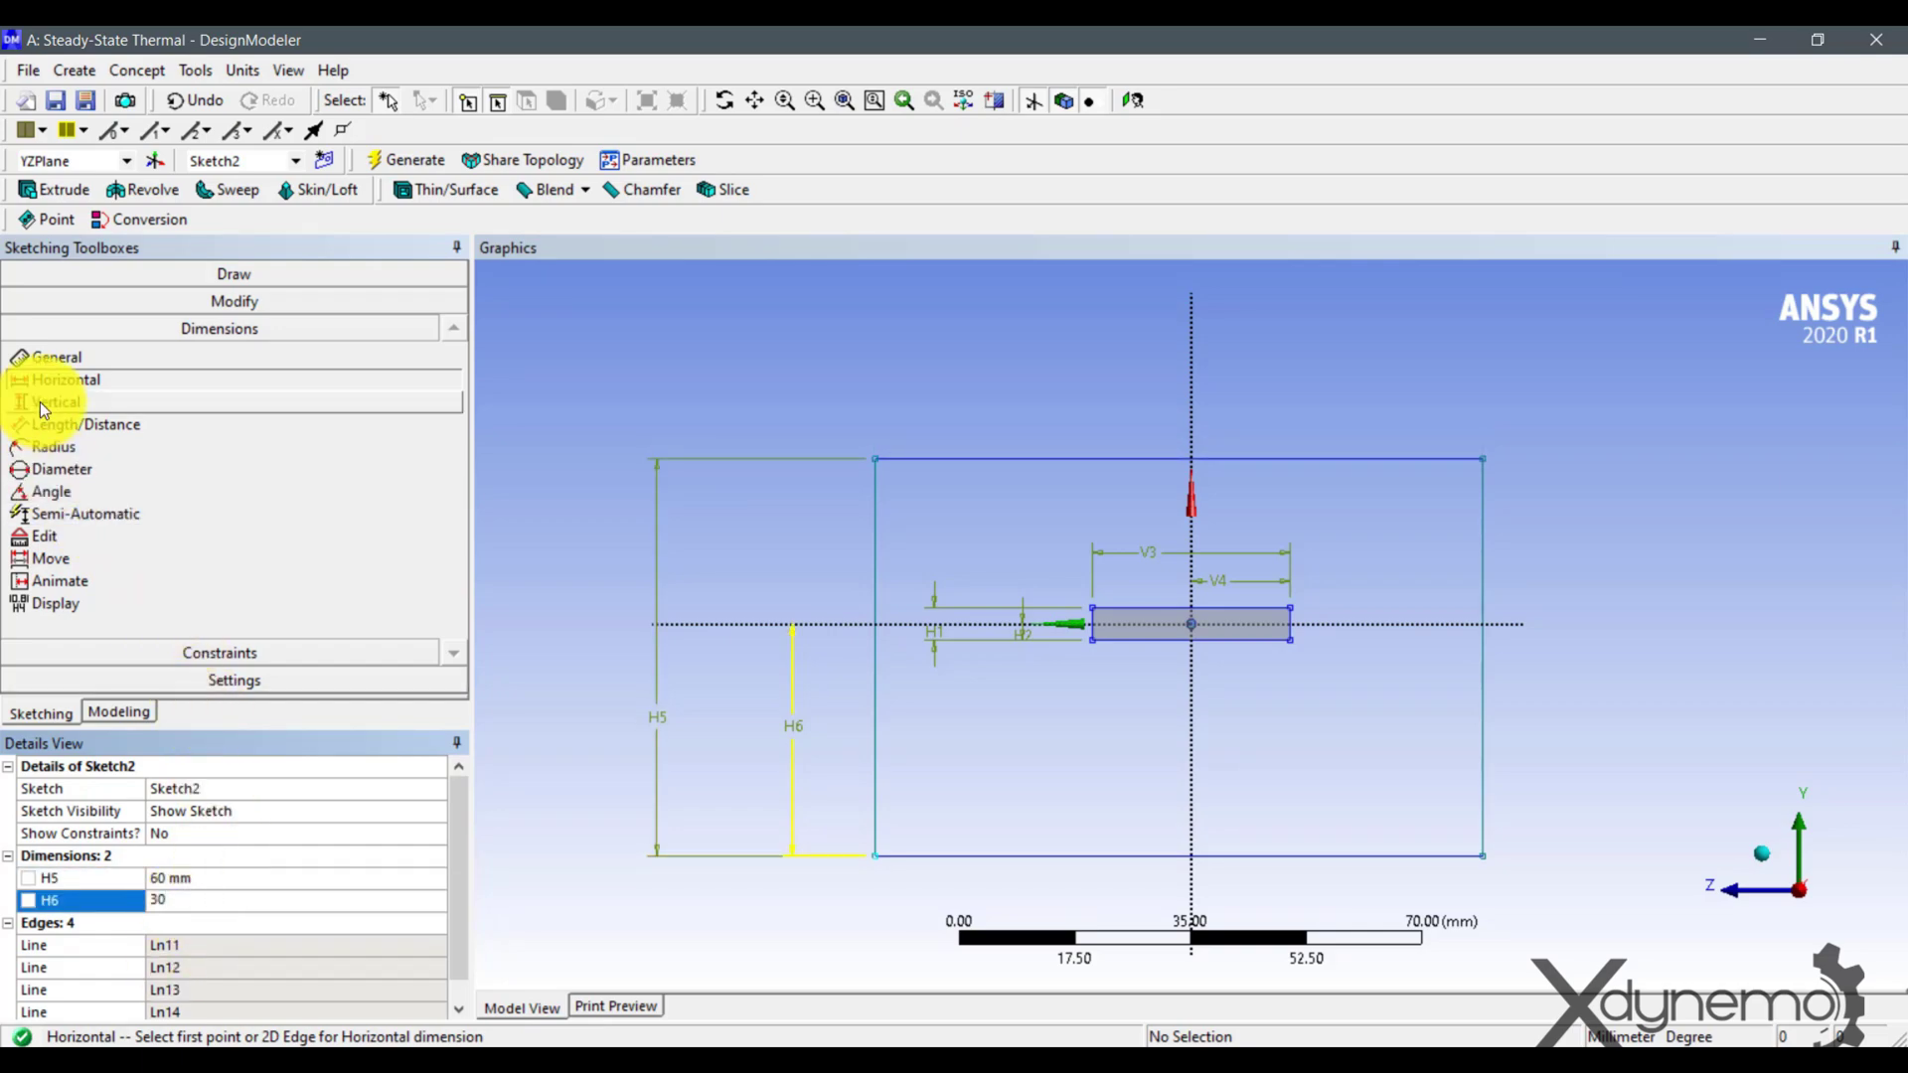
left_click(876, 523)
left_click(1483, 552)
left_click(1111, 371)
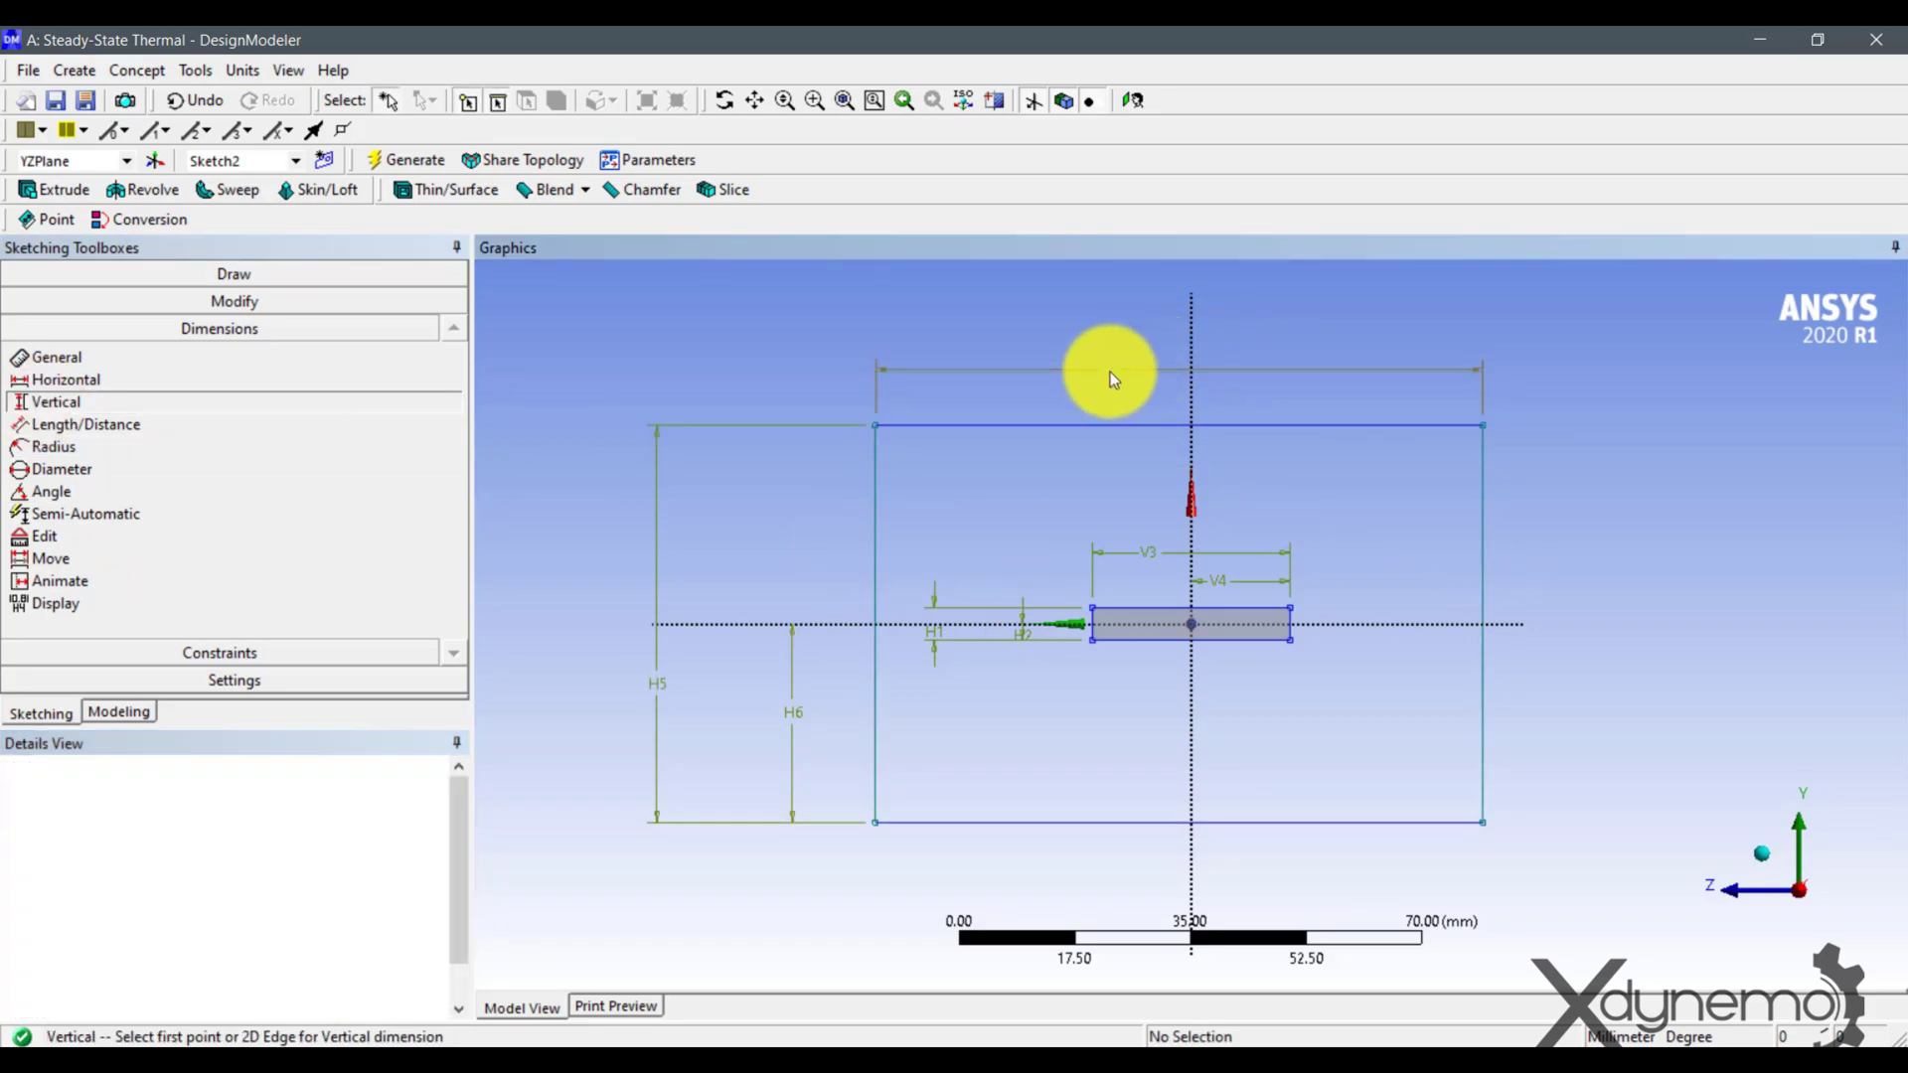
left_click(1193, 395)
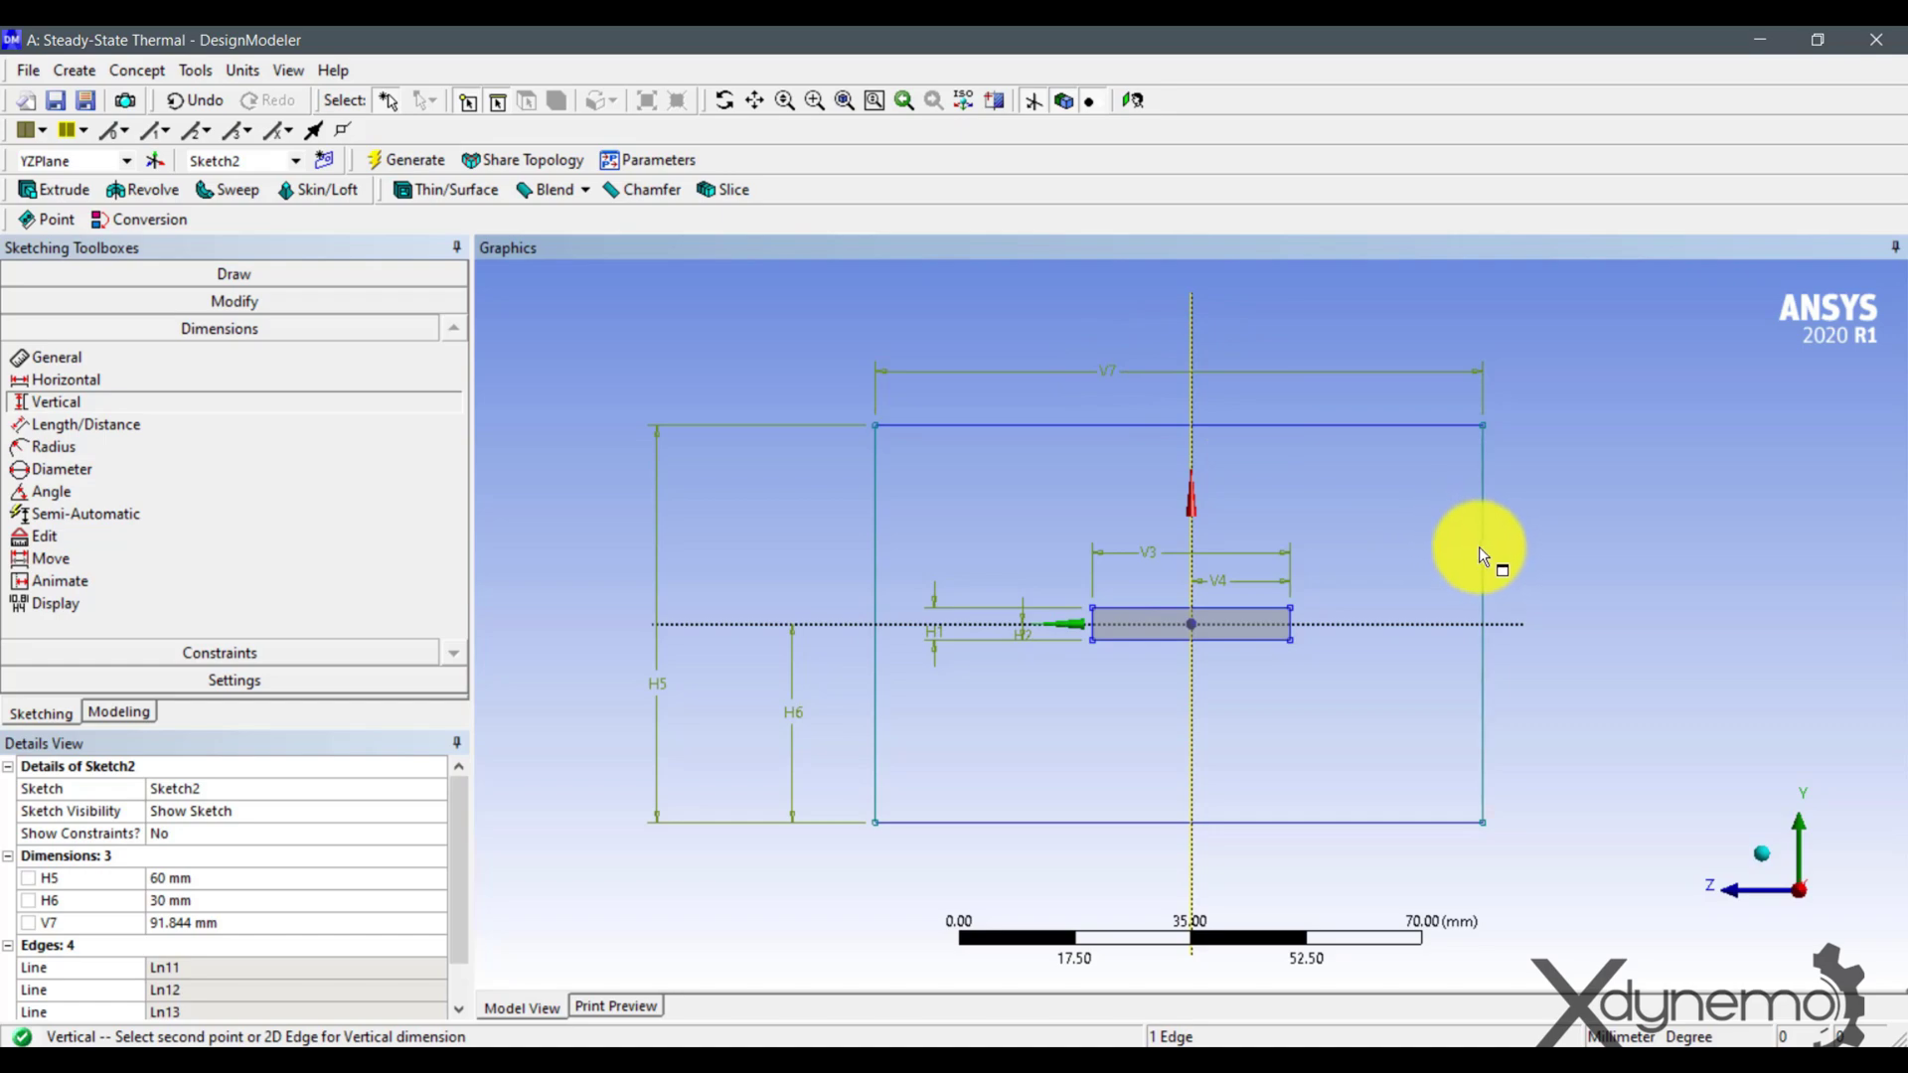
left_click(1481, 545)
left_click(1348, 398)
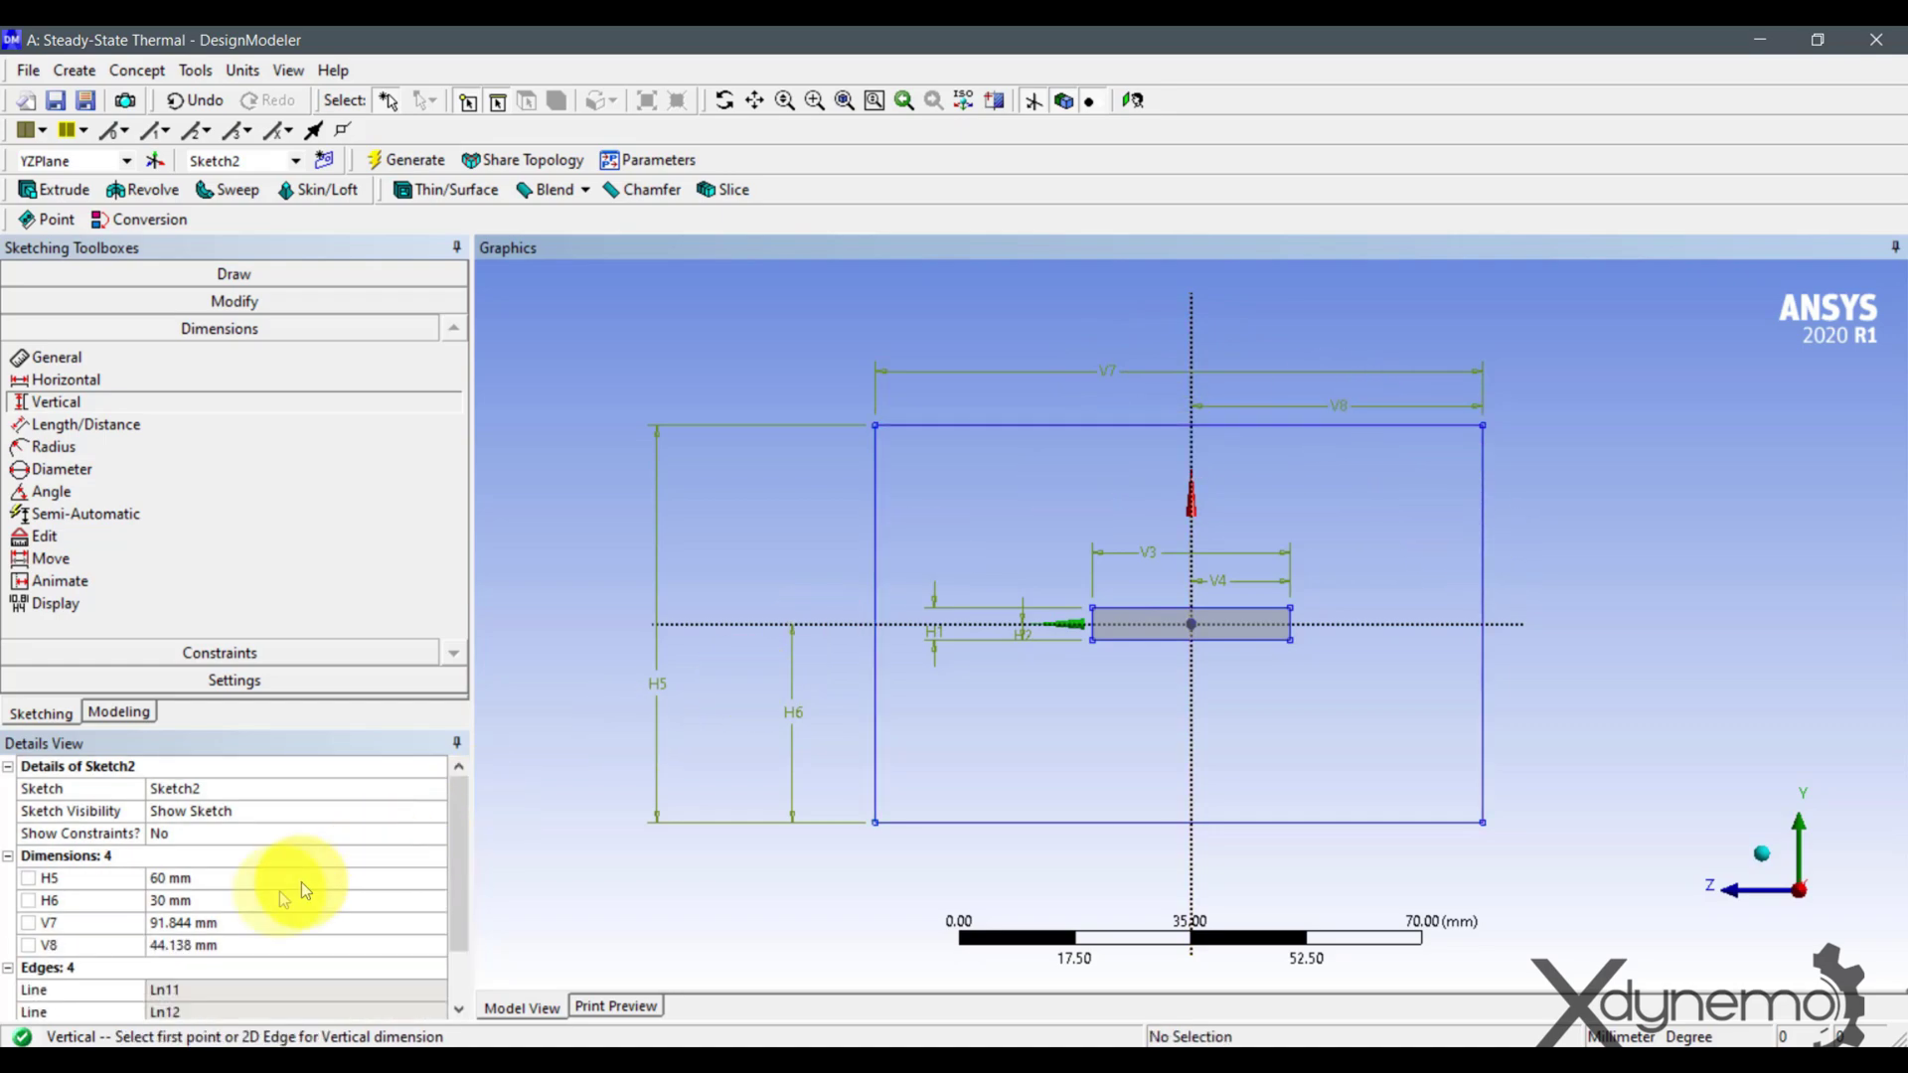
Set the outer rectangle's width V7 to 60 mm and its right edge's axis distance V8 to 30 mm
left_click(197, 922)
type("60")
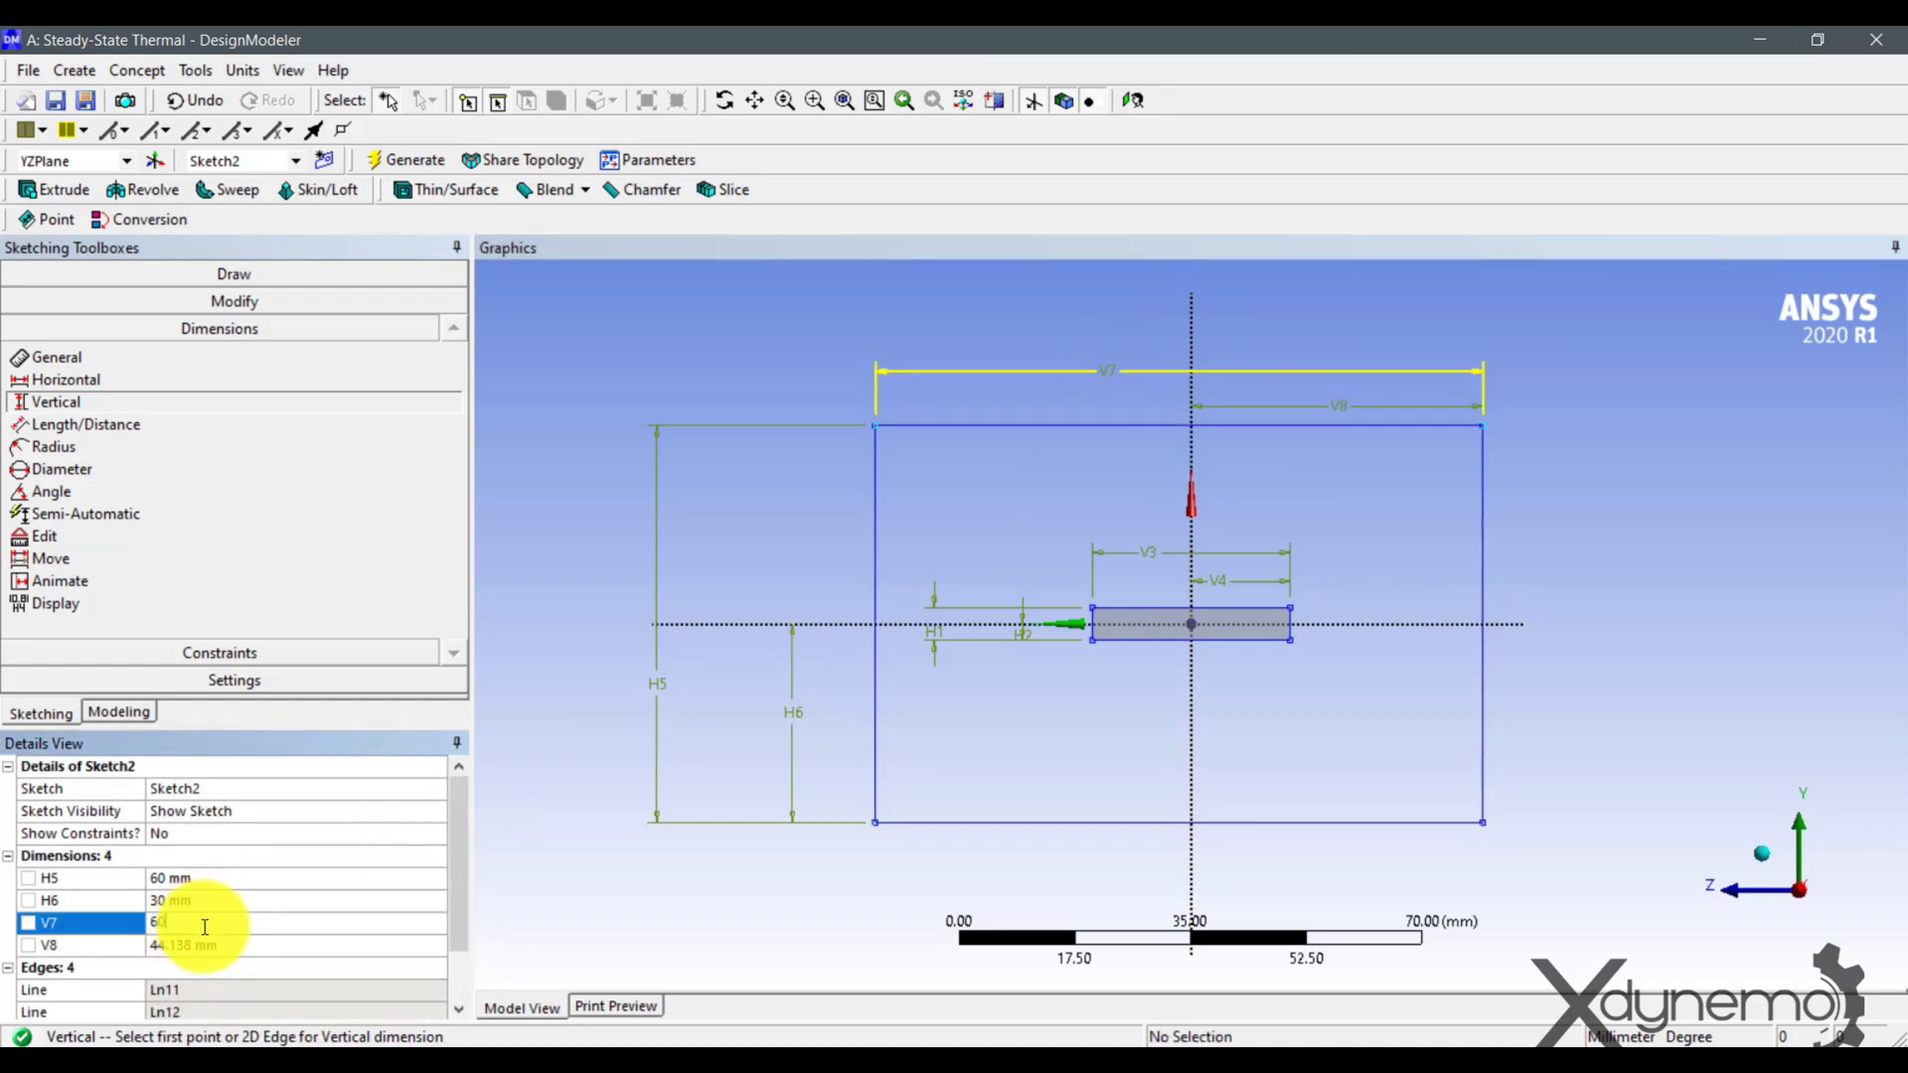
left_click(189, 947)
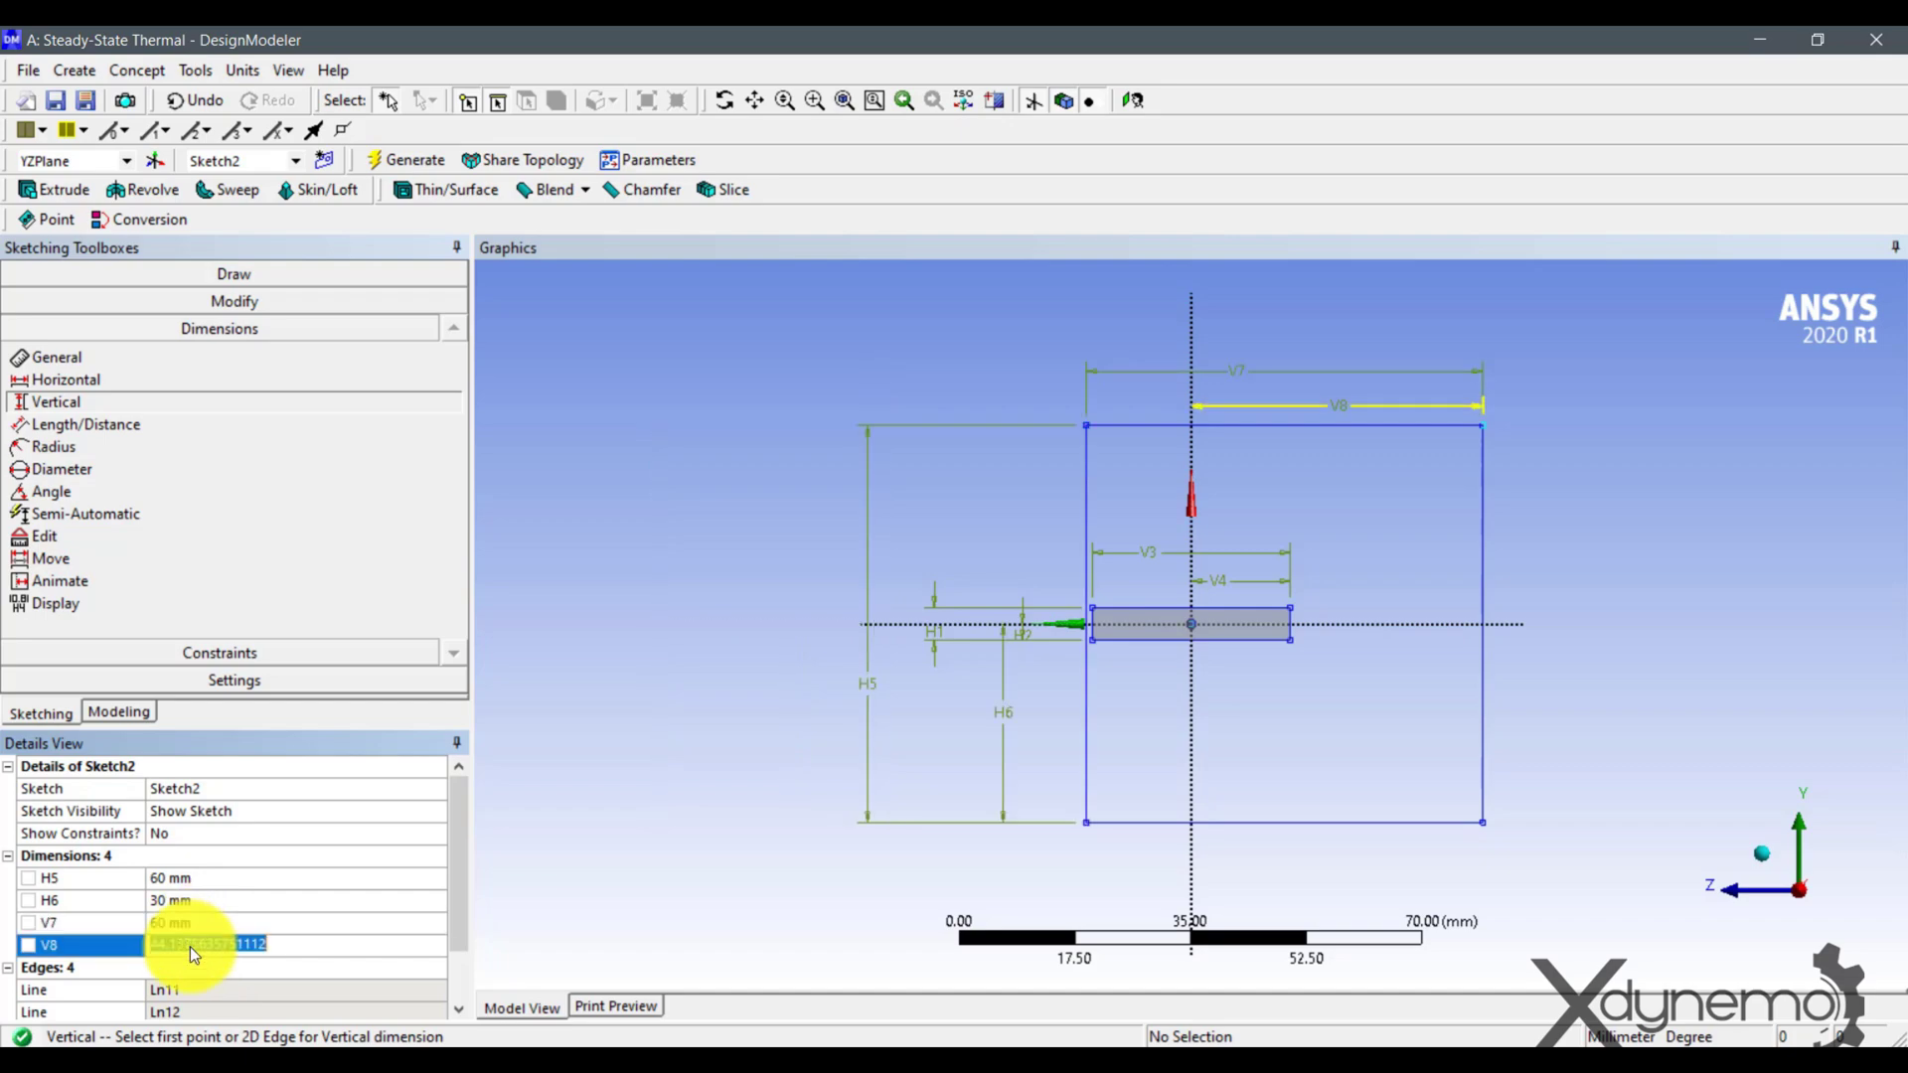
type("30")
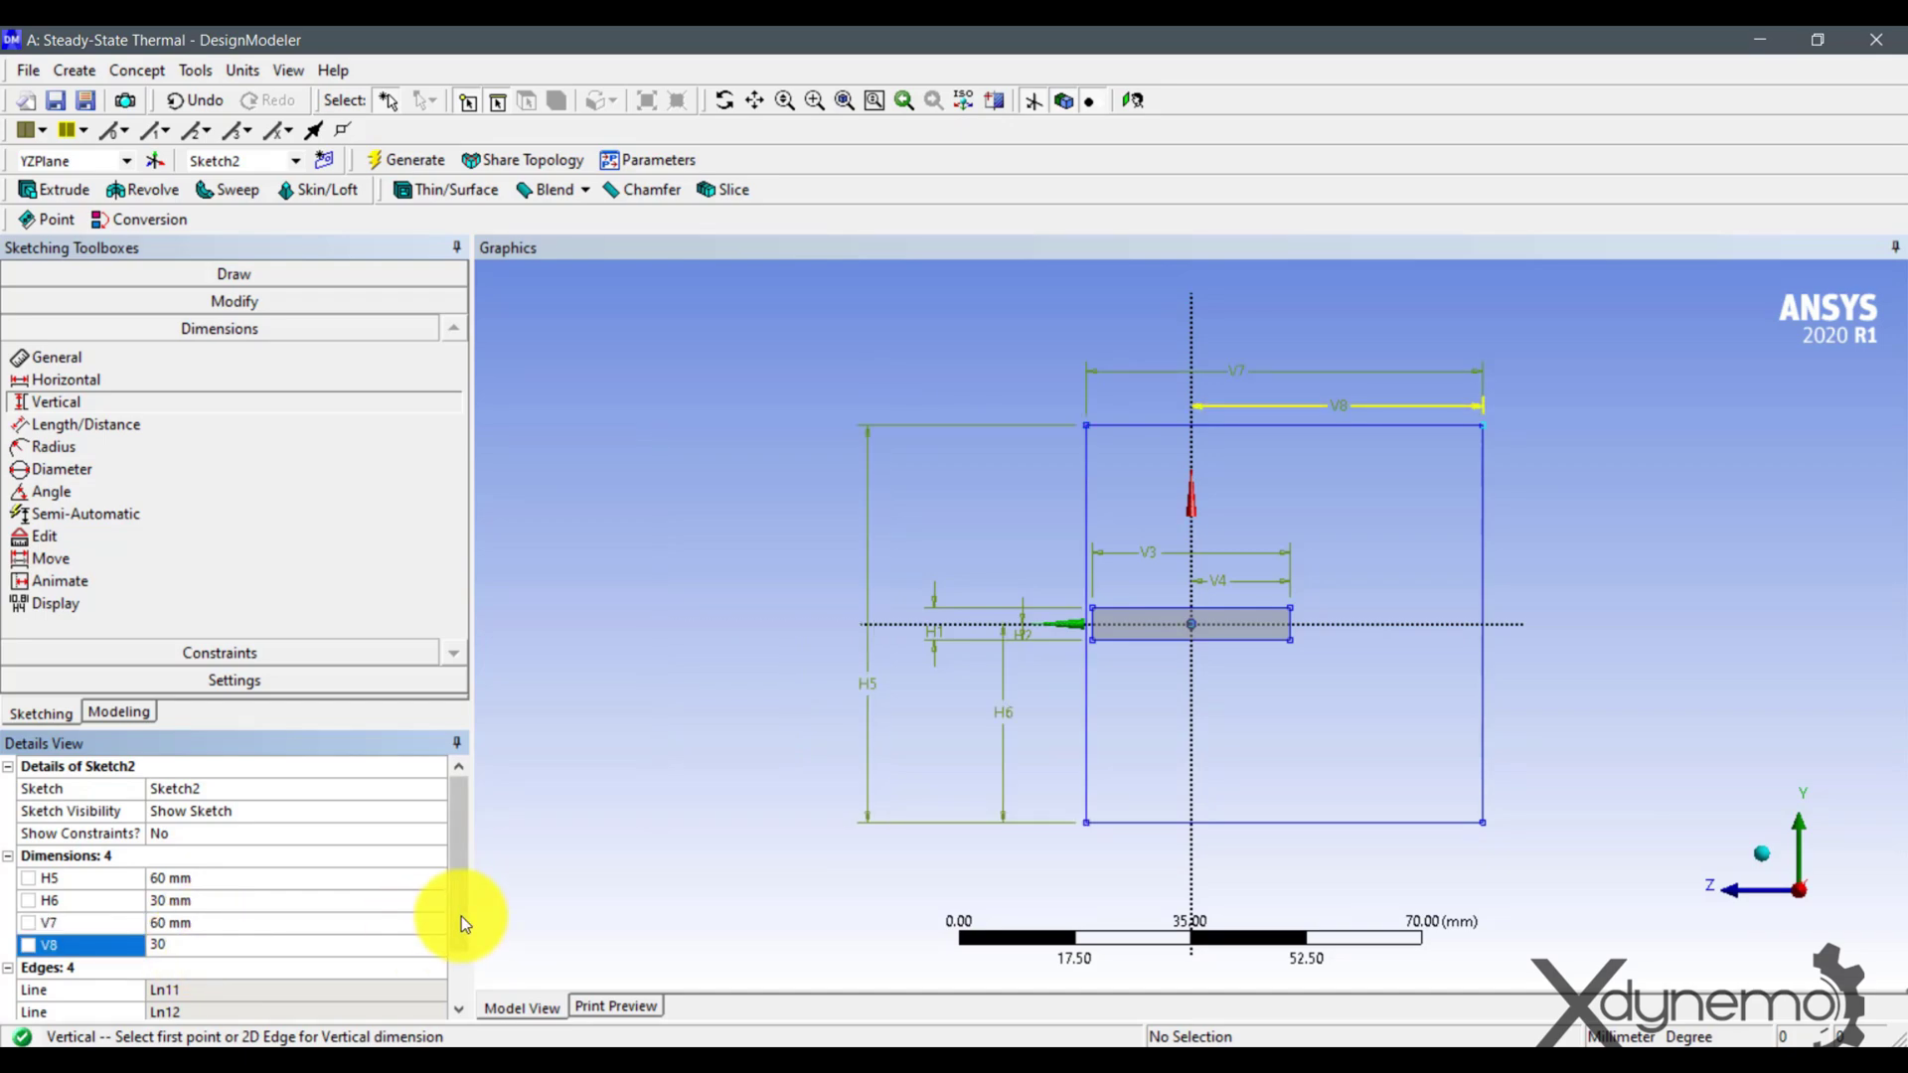
left_click(552, 767)
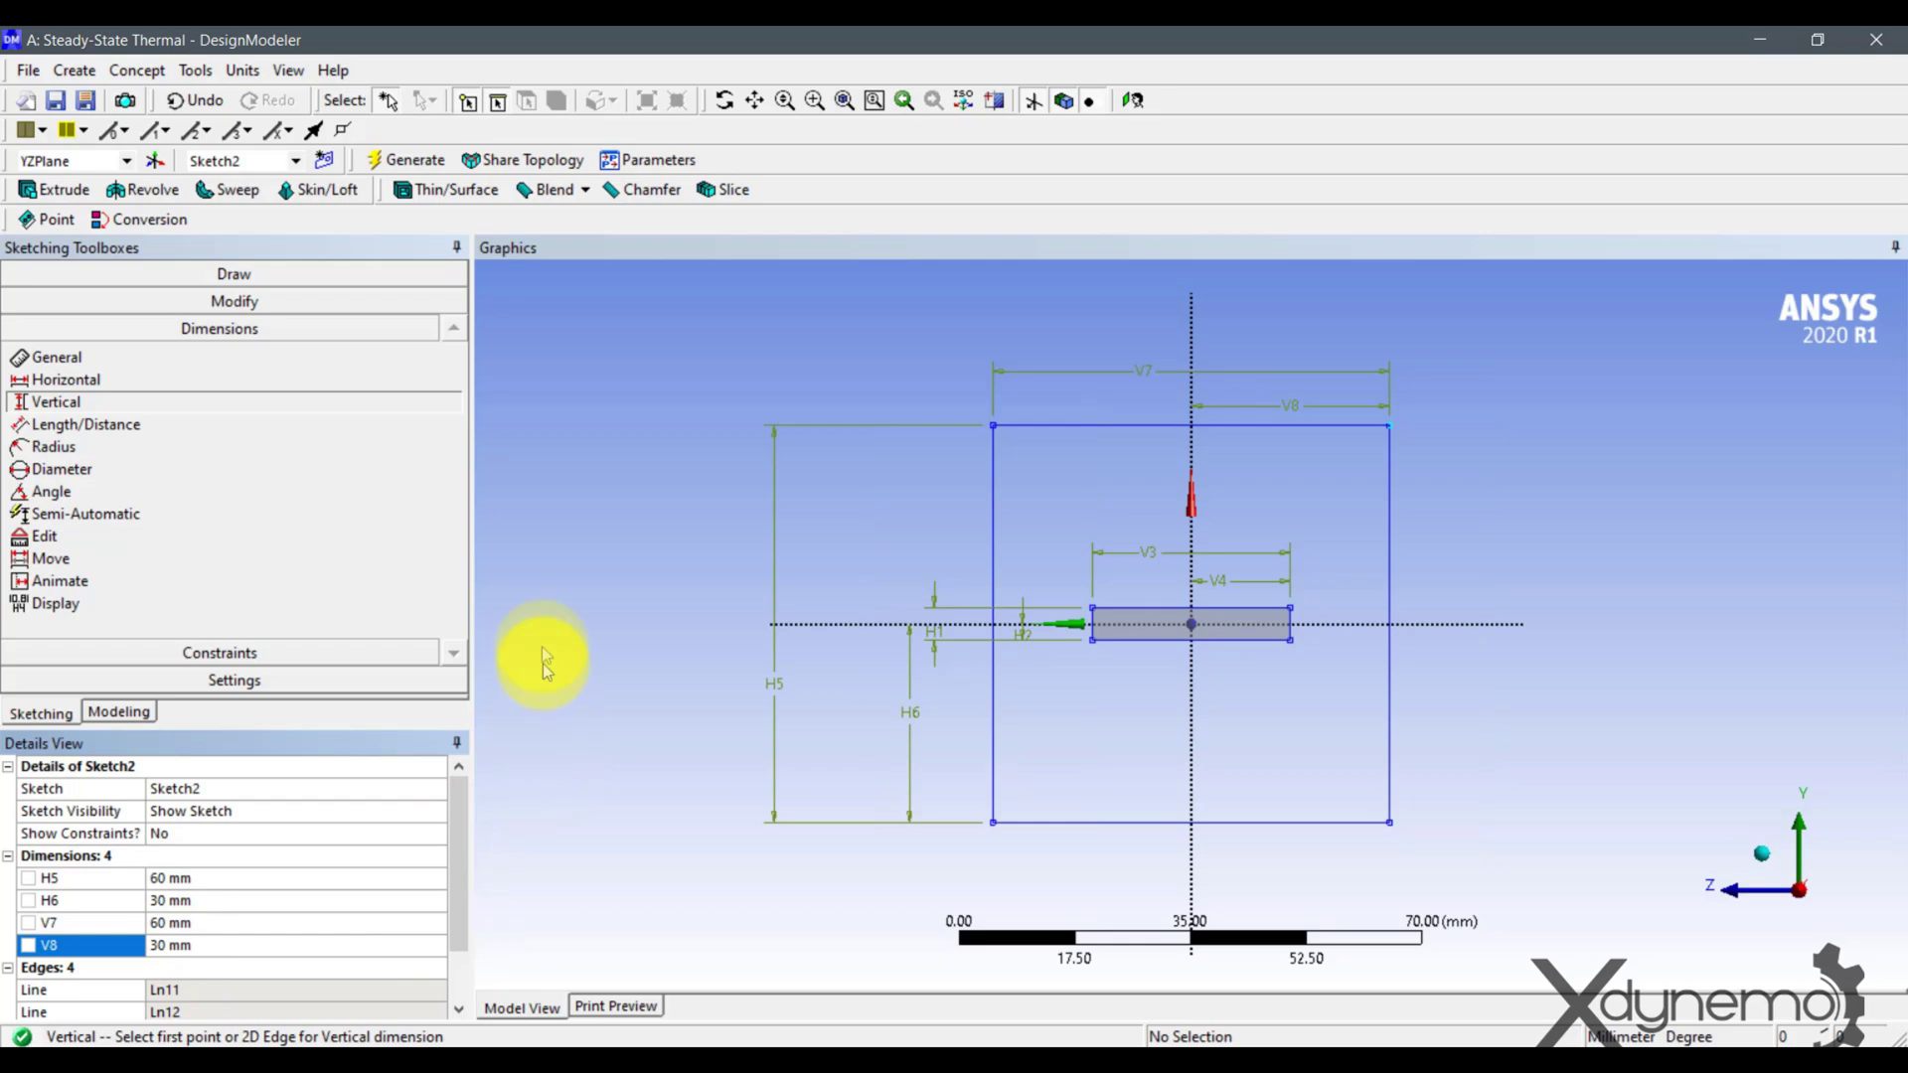
Extrude the 60 × 60 mm outer square sketch 20 mm in the reversed direction with Add Material and generate the base block
left_click(55, 190)
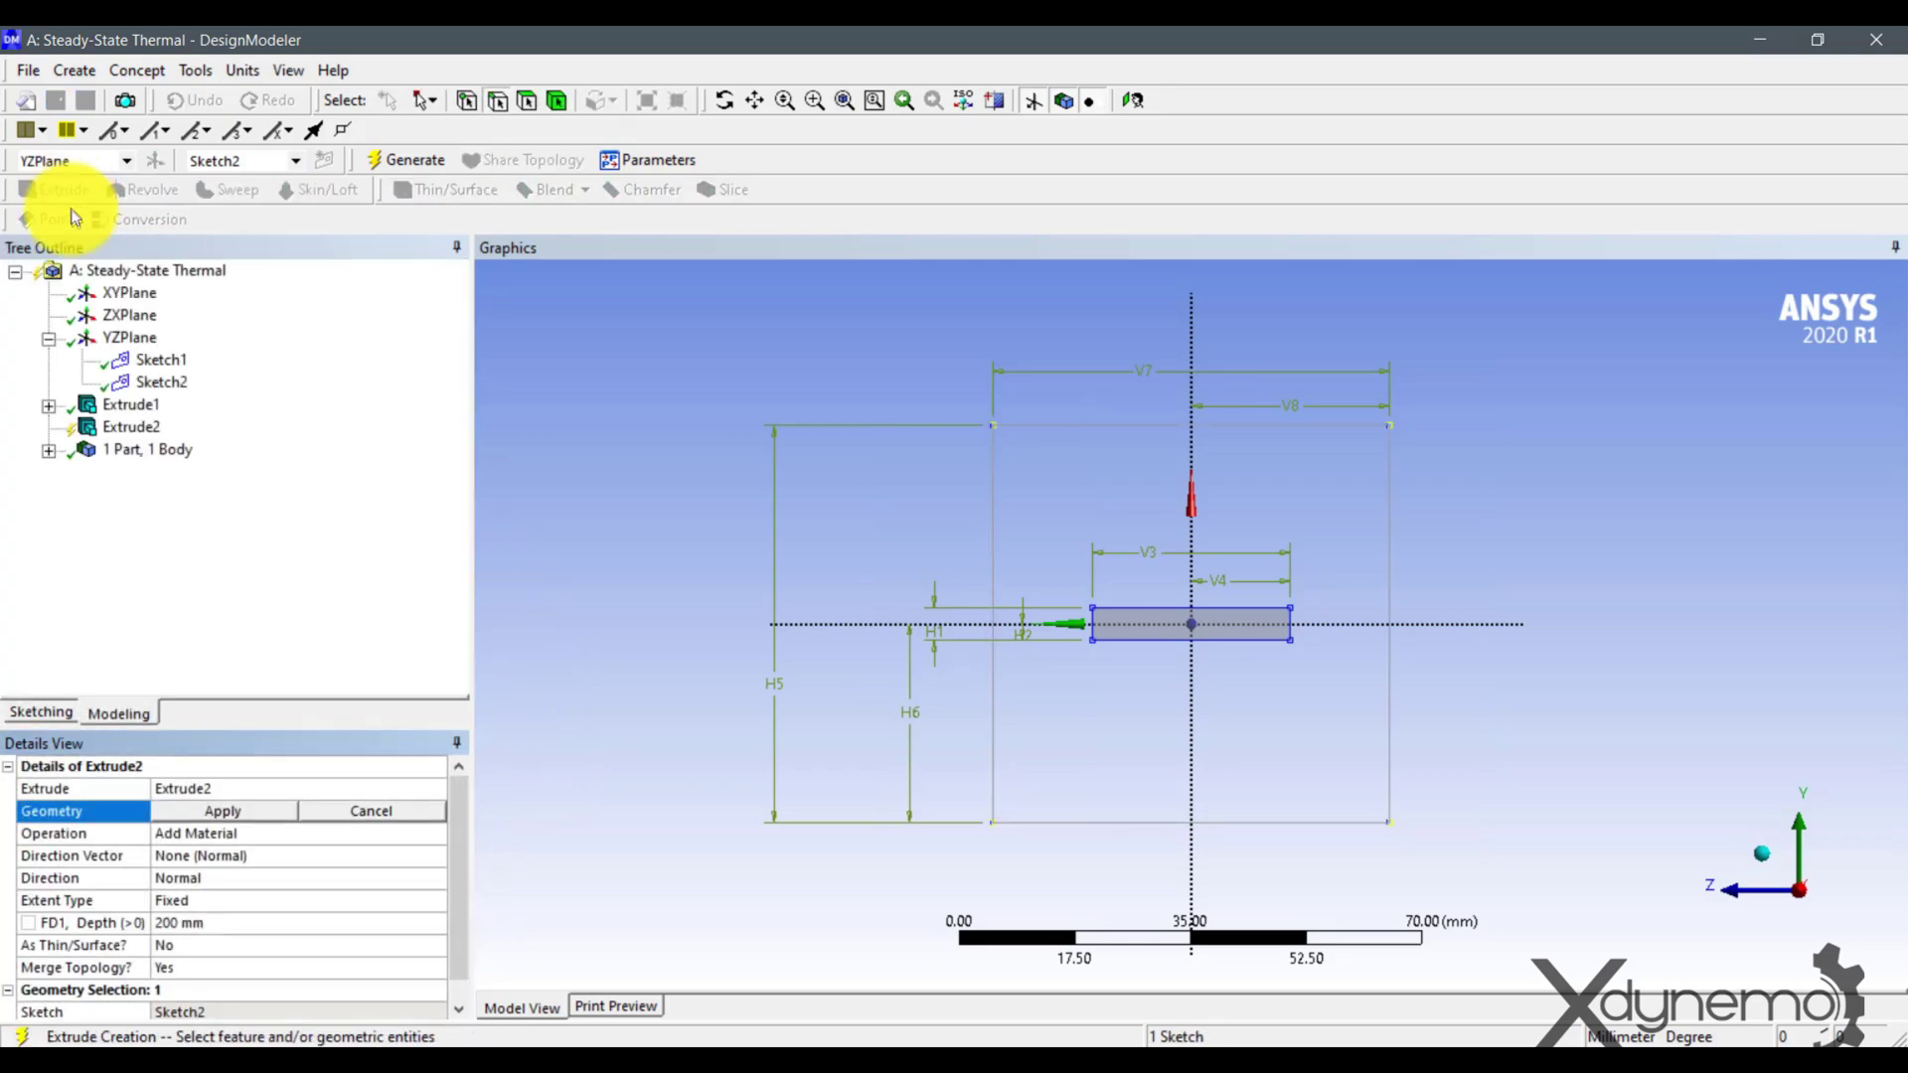
left_click(161, 382)
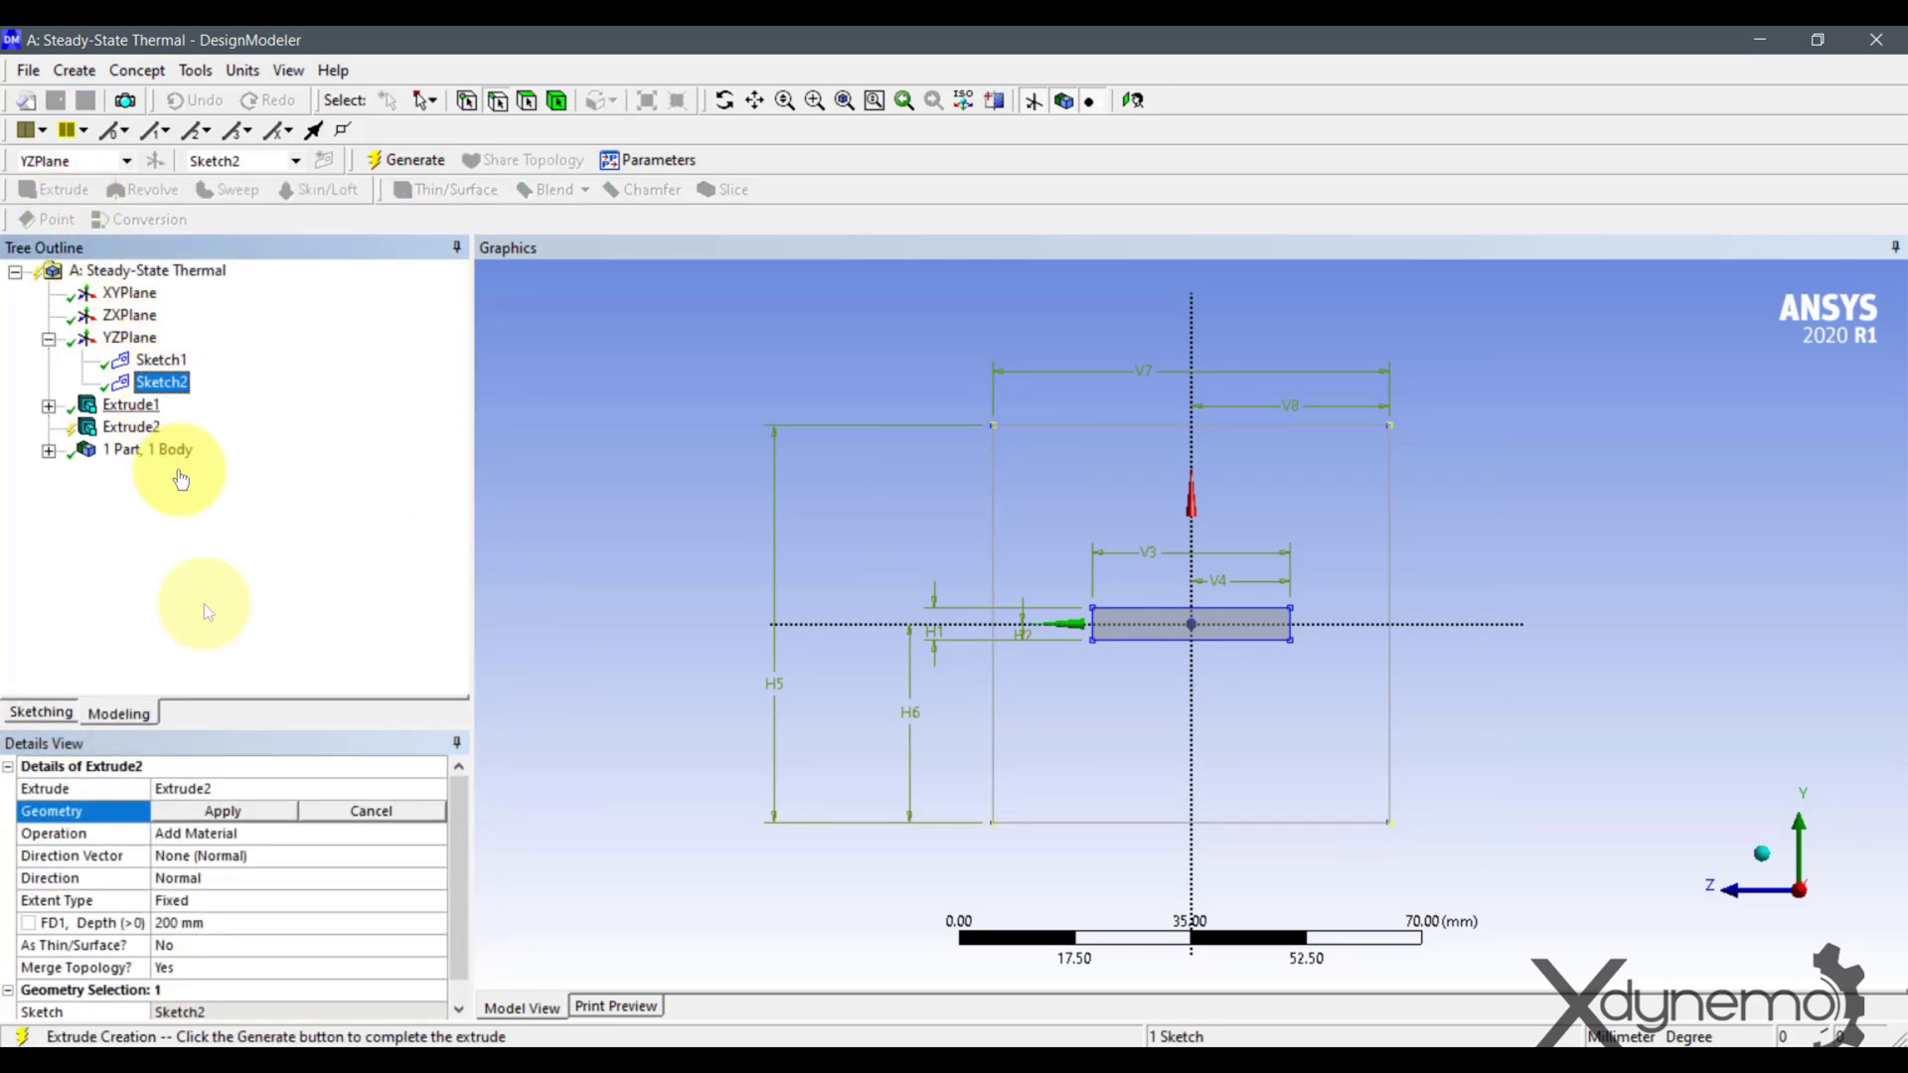
left_click(211, 805)
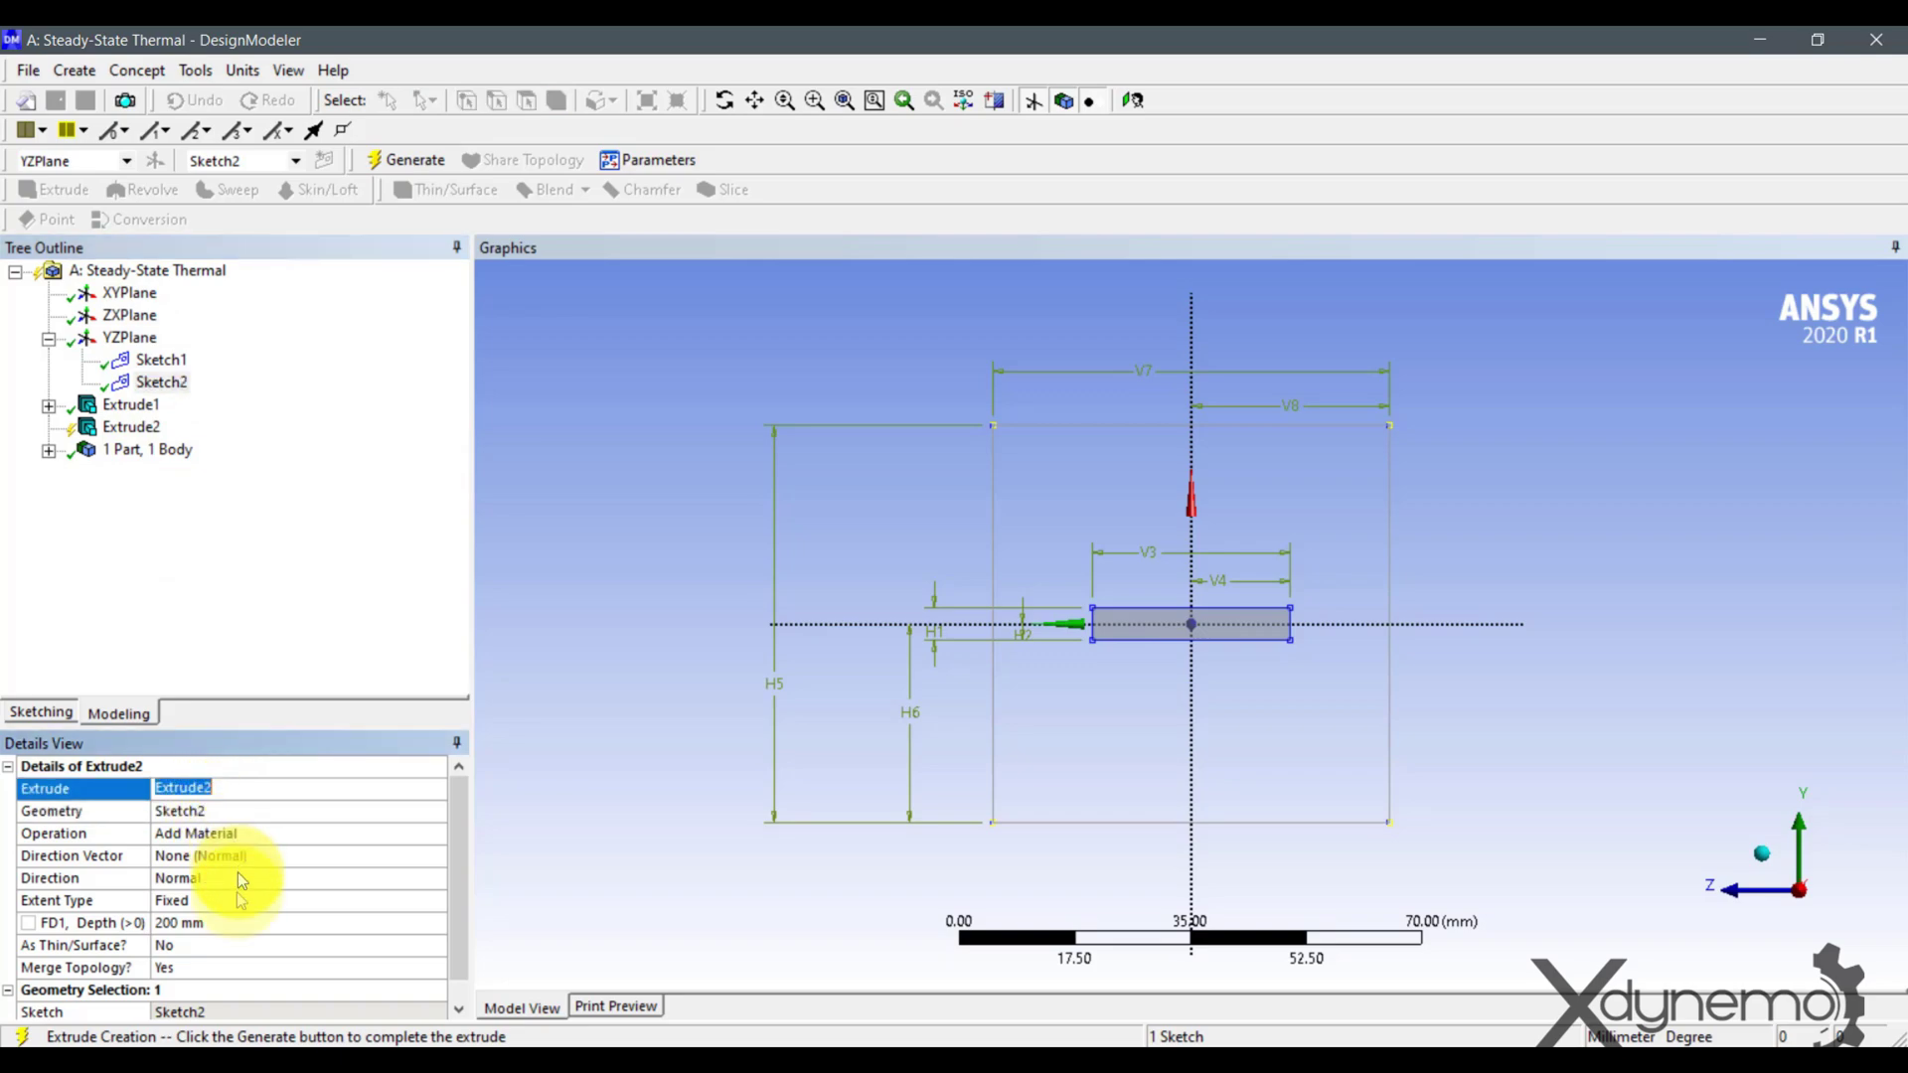
left_click(205, 880)
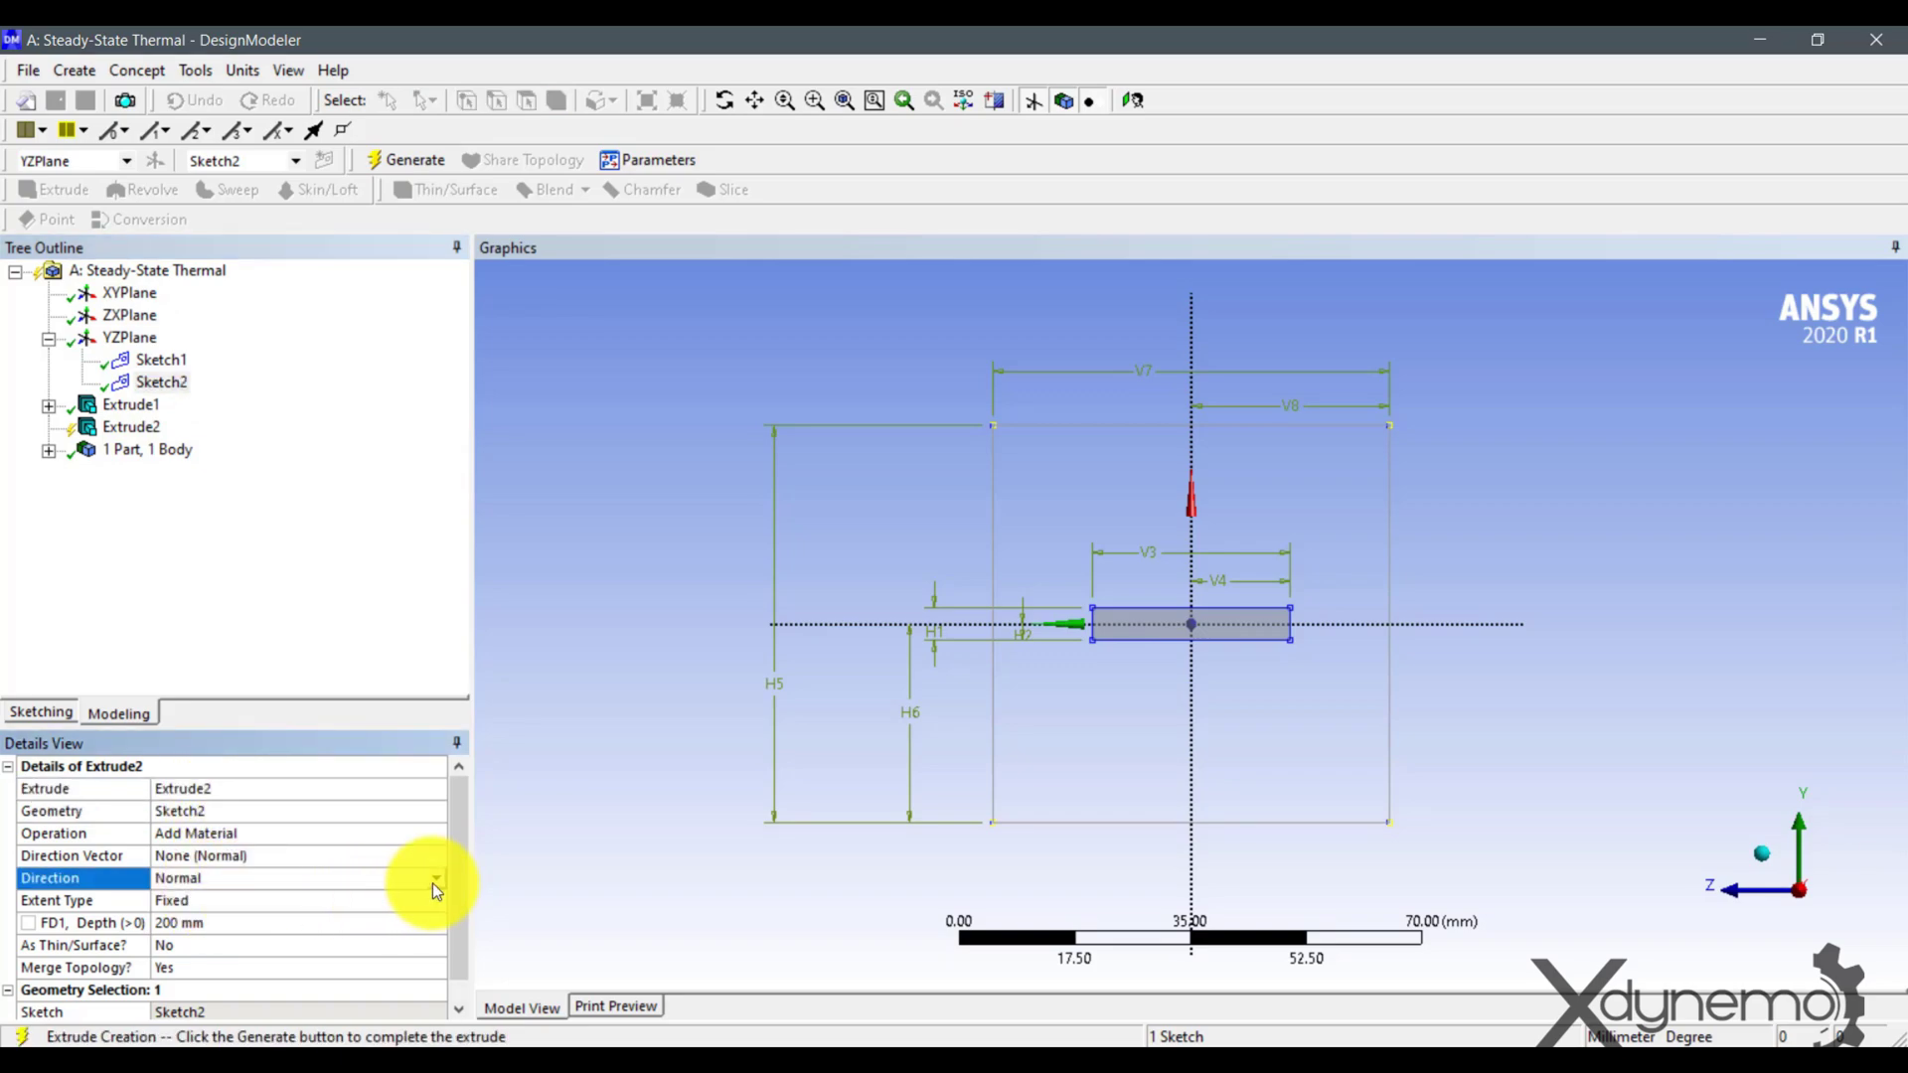
left_click(435, 879)
left_click(366, 912)
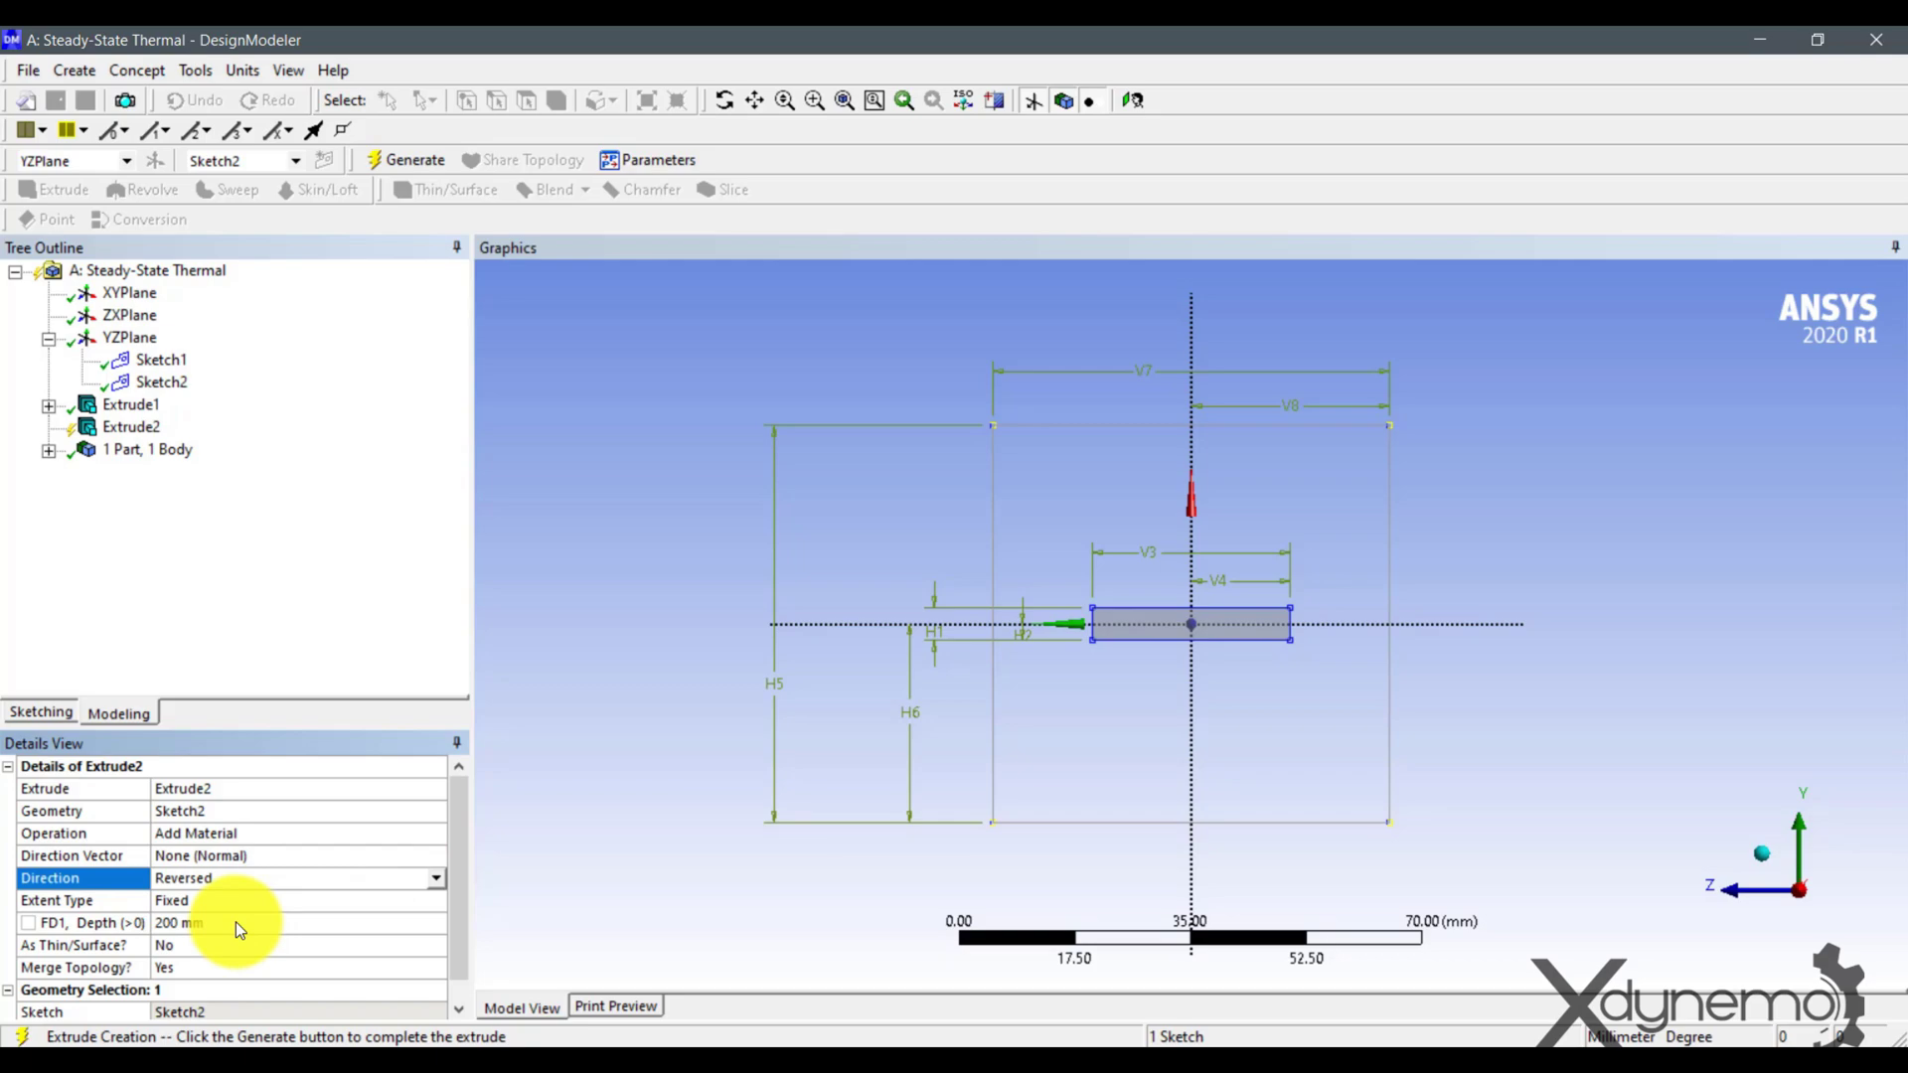
left_click(236, 922)
type("20")
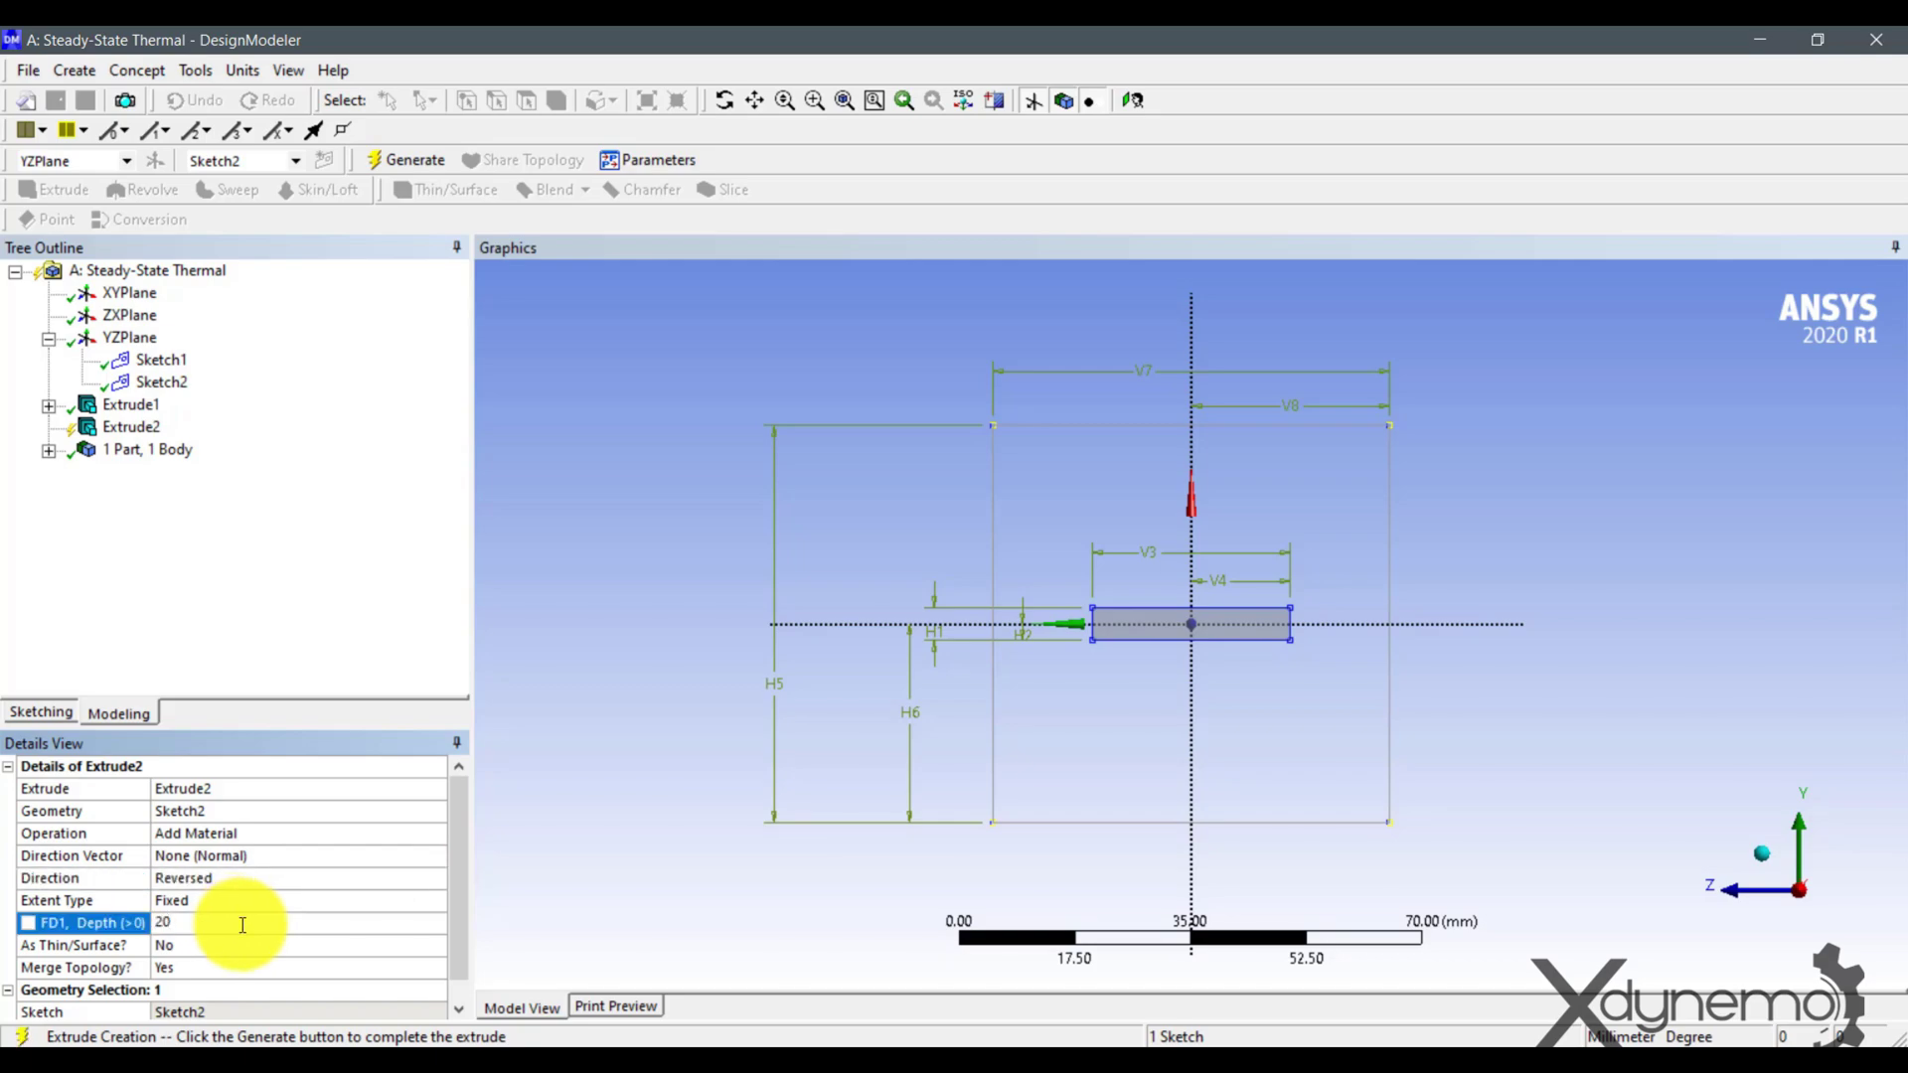
left_click(1767, 851)
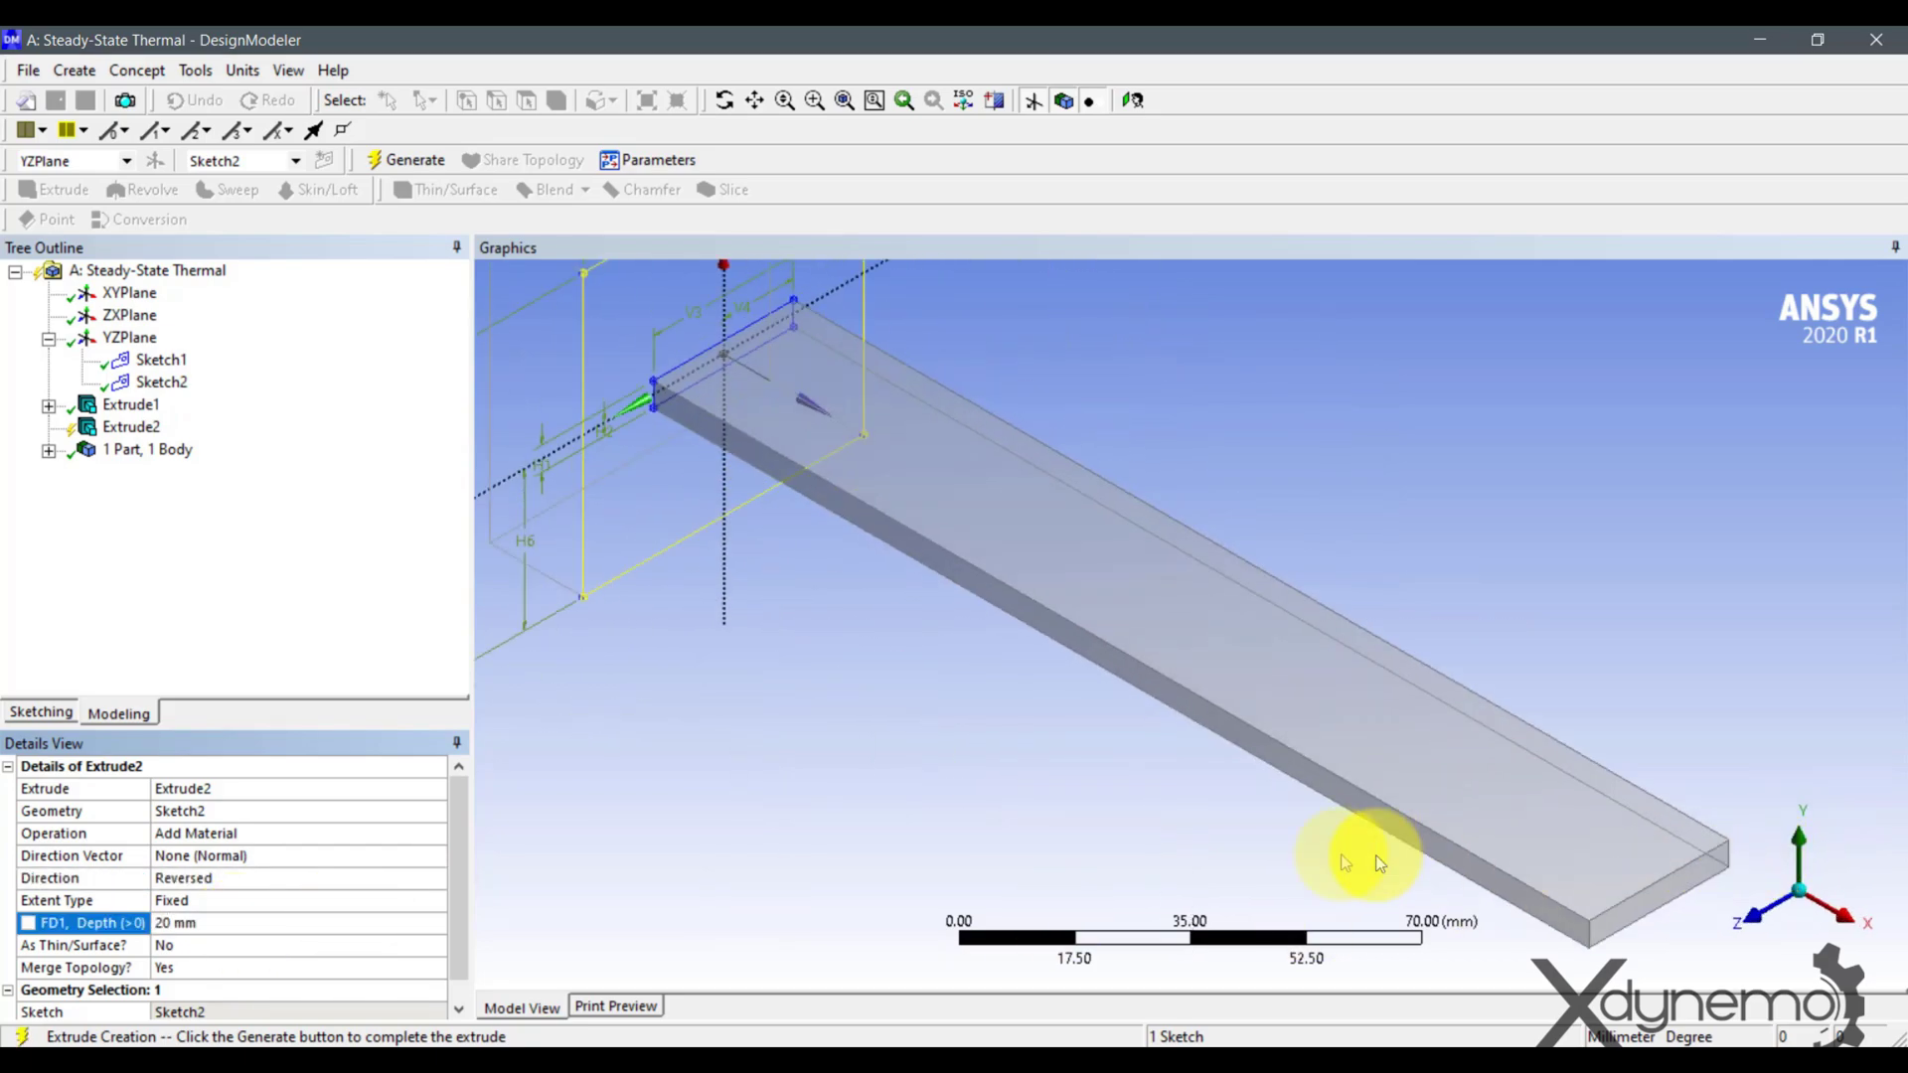
scroll(1193, 870, "down", 3)
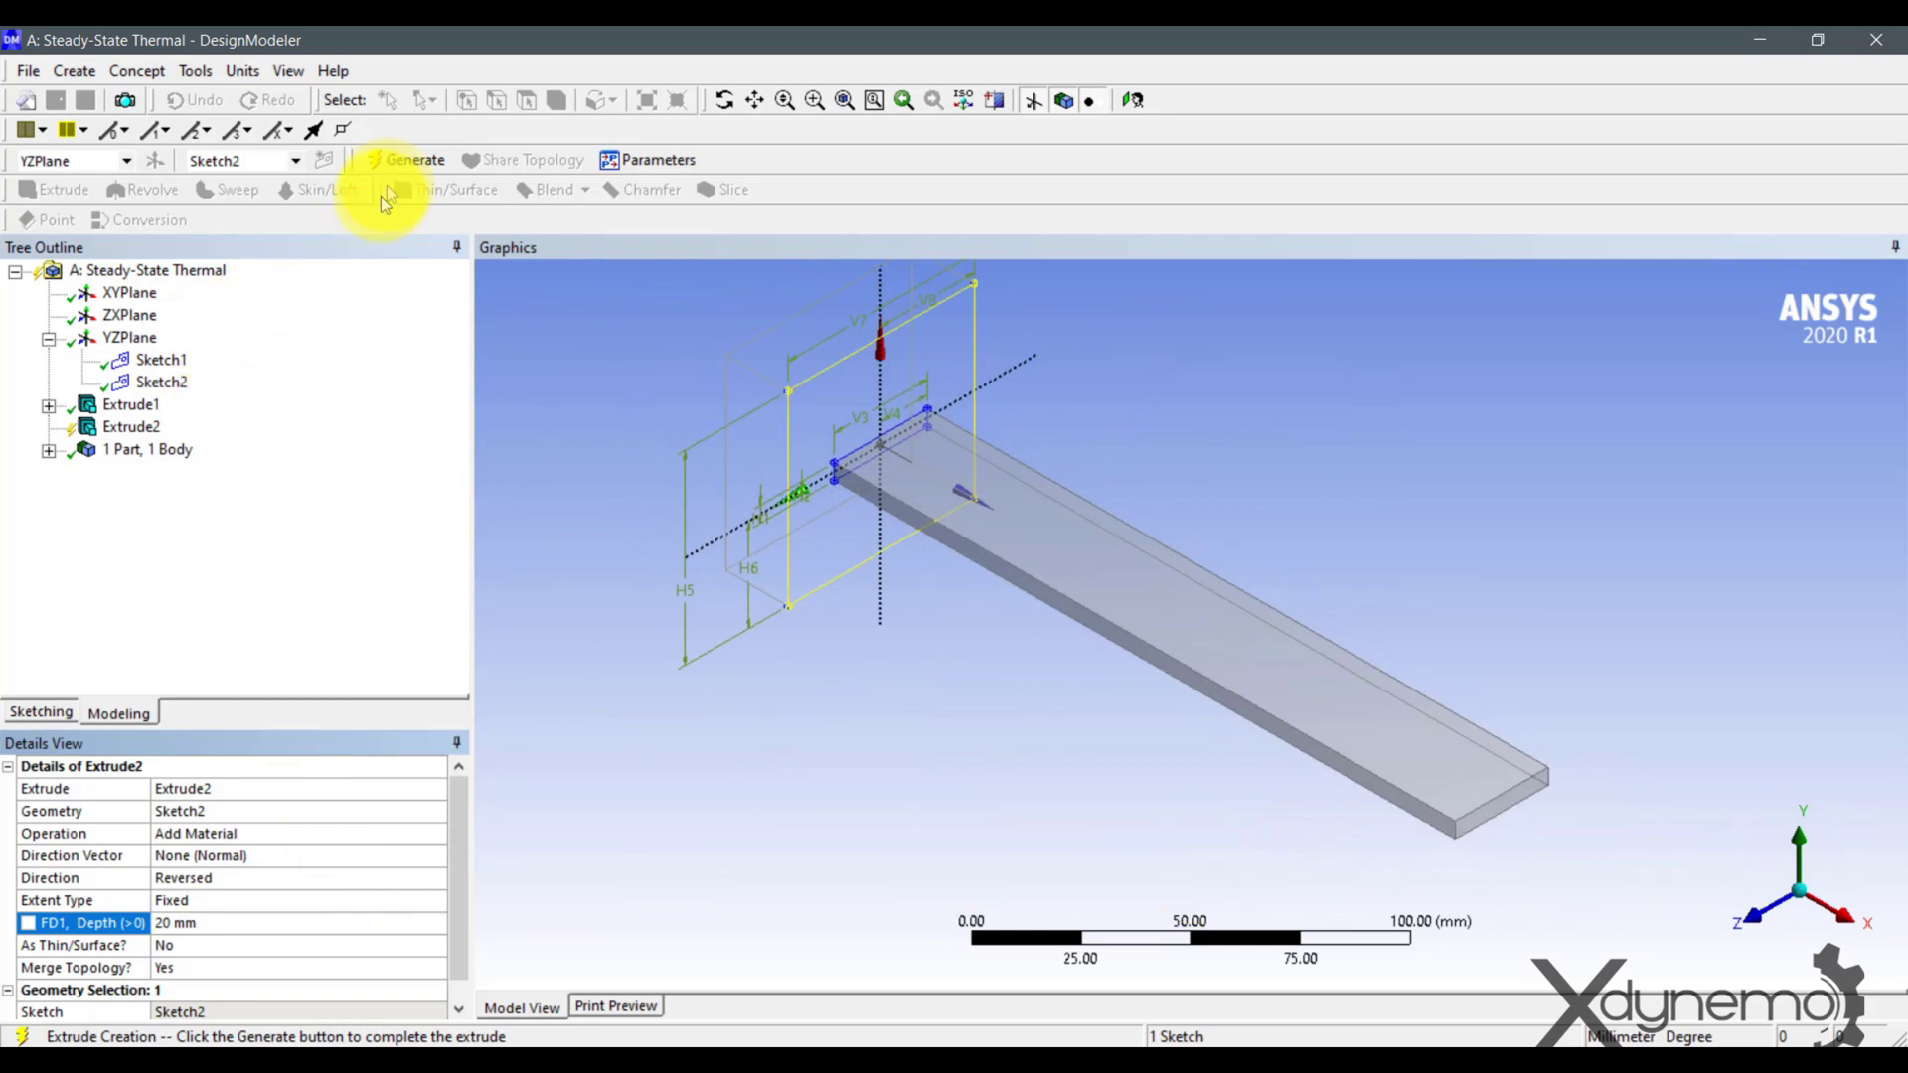
left_click(417, 159)
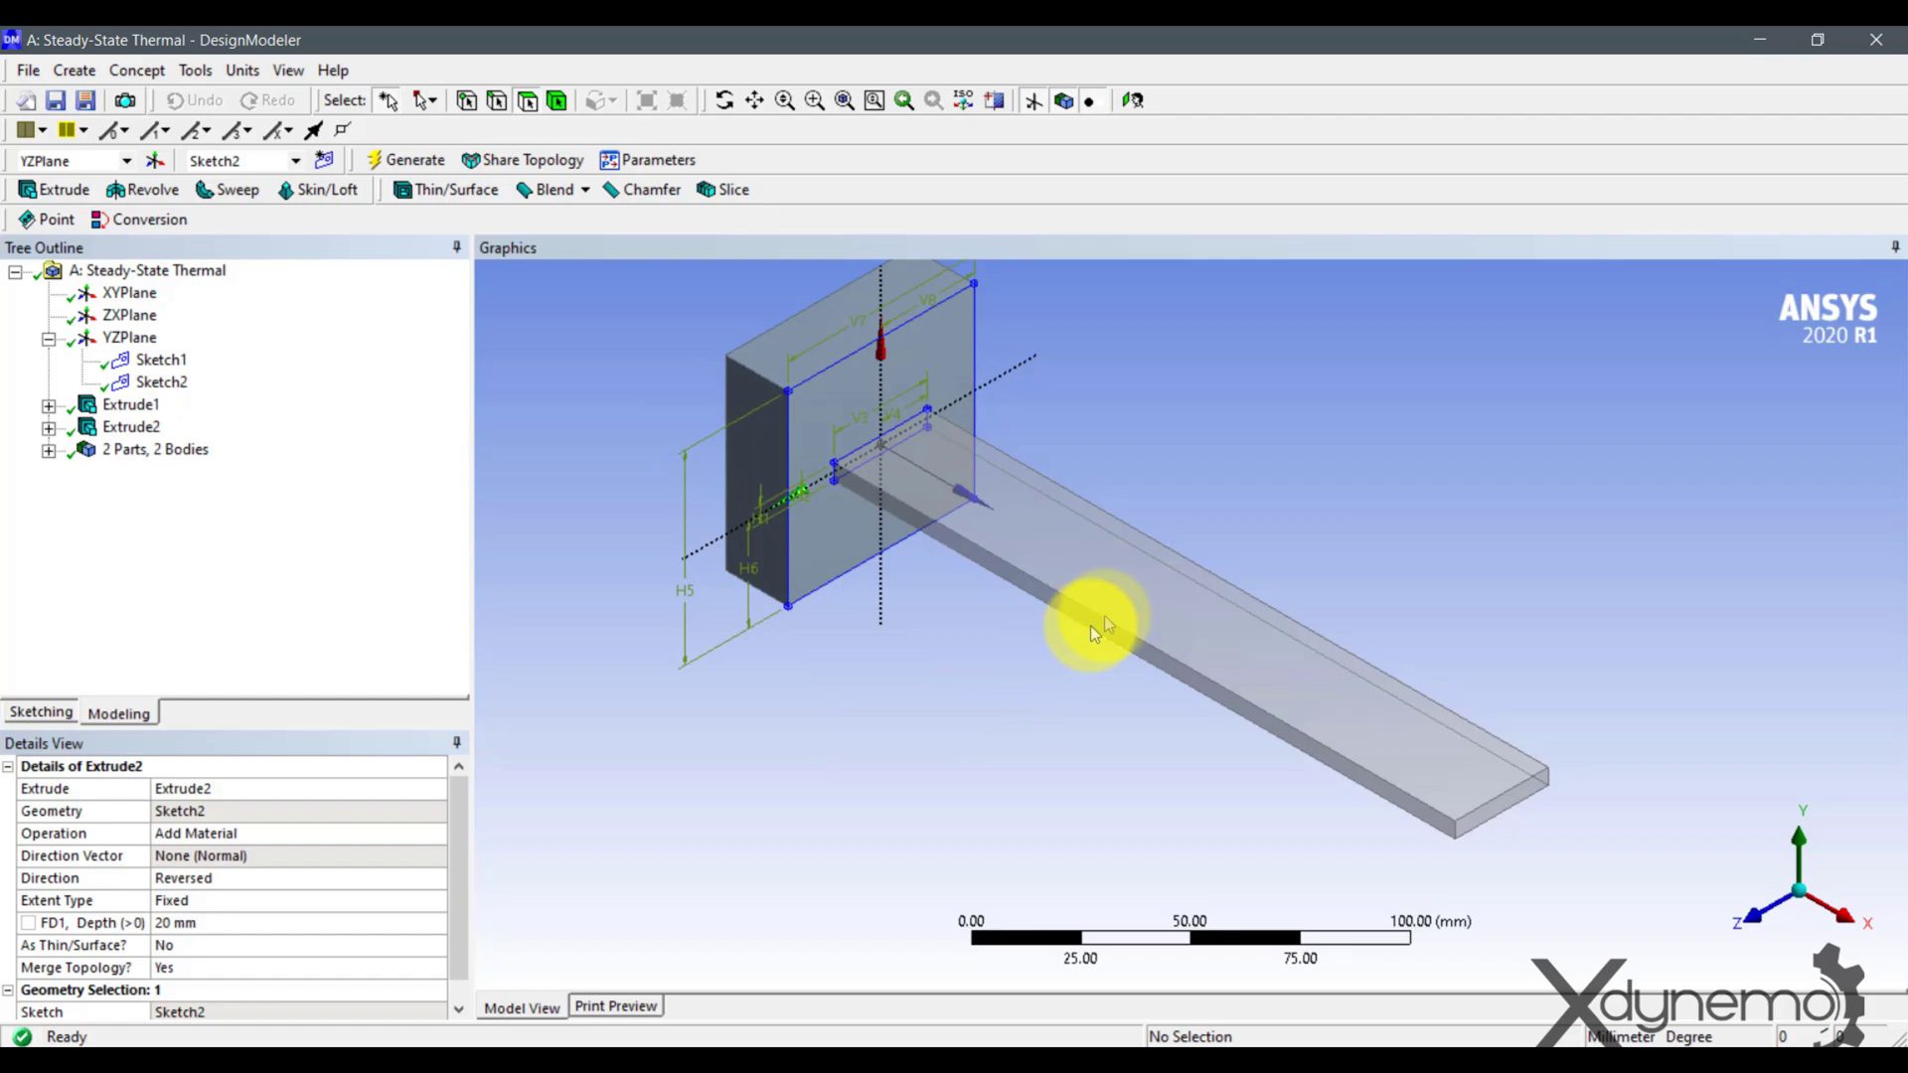
Leave the geometry editor, open the Model cell in Mechanical, and create a material assignment for Aluminium
left_click(1893, 45)
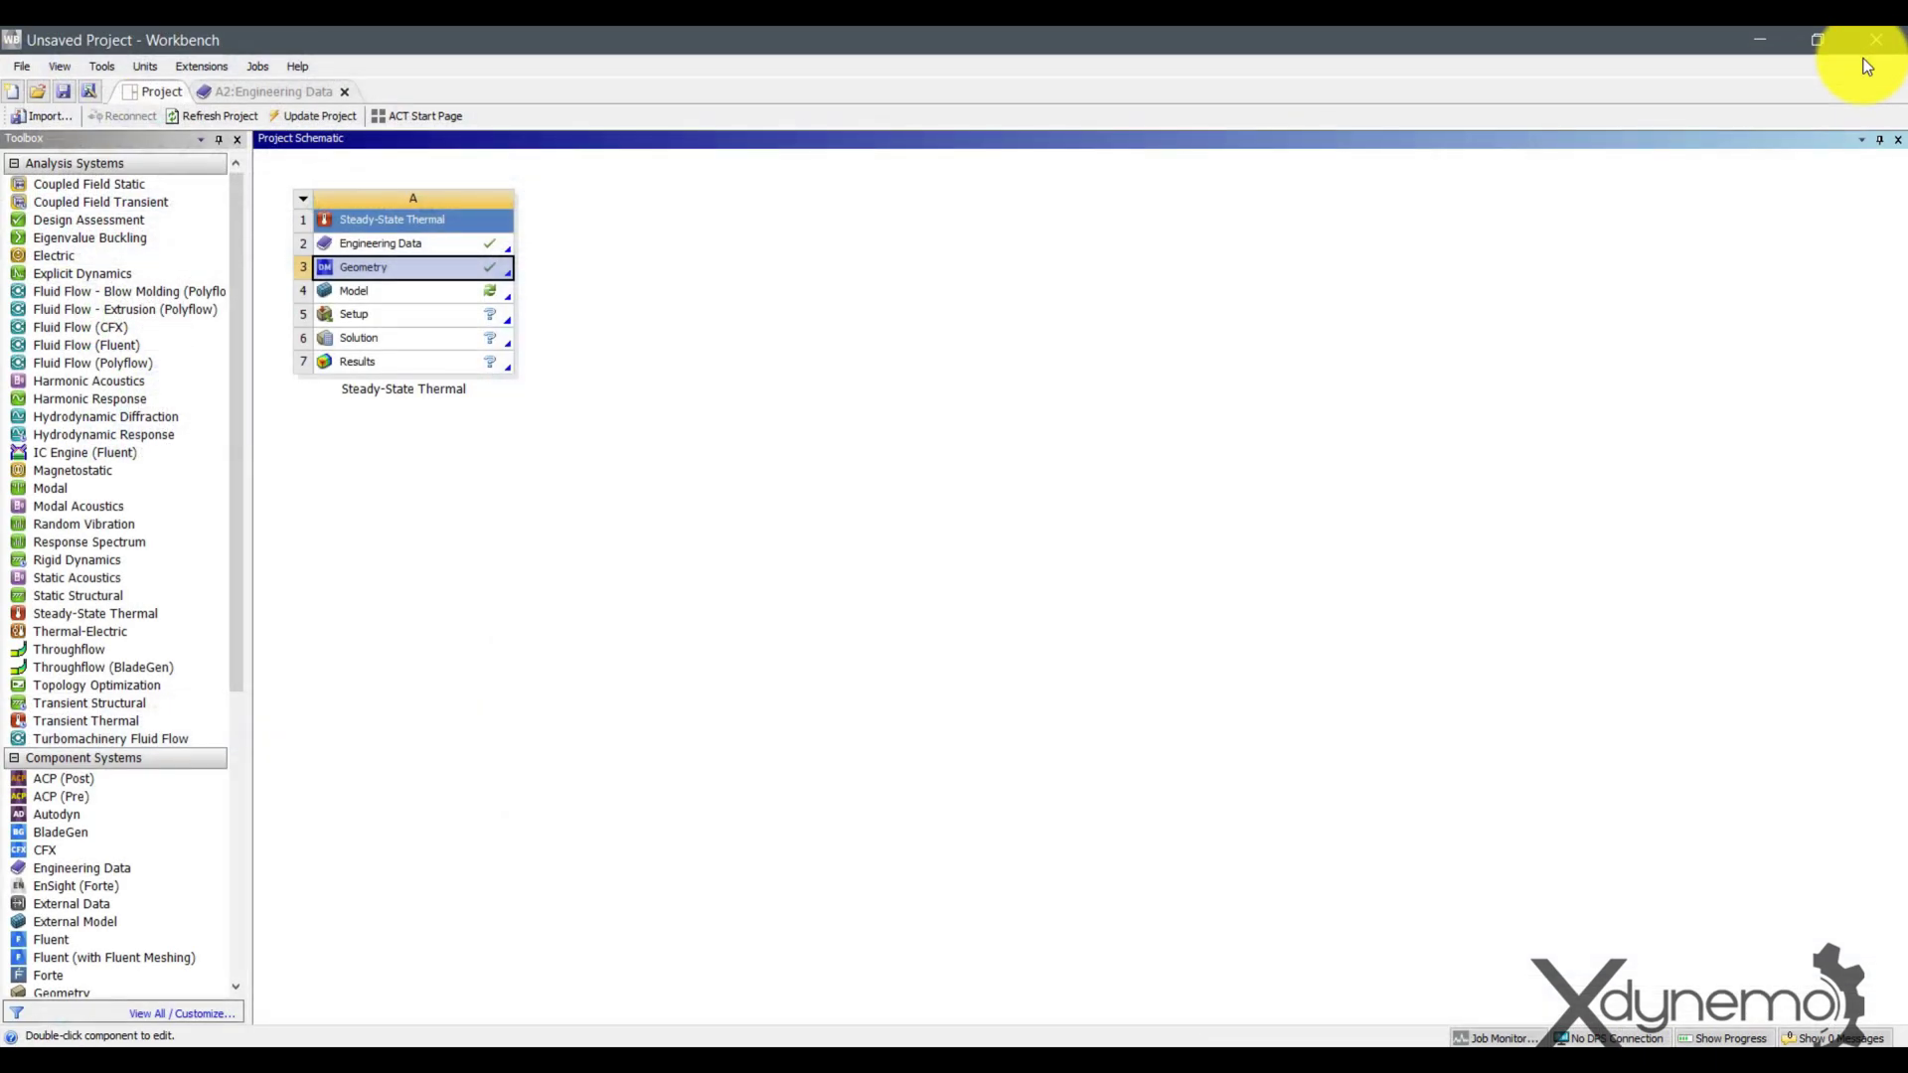
double_click(487, 293)
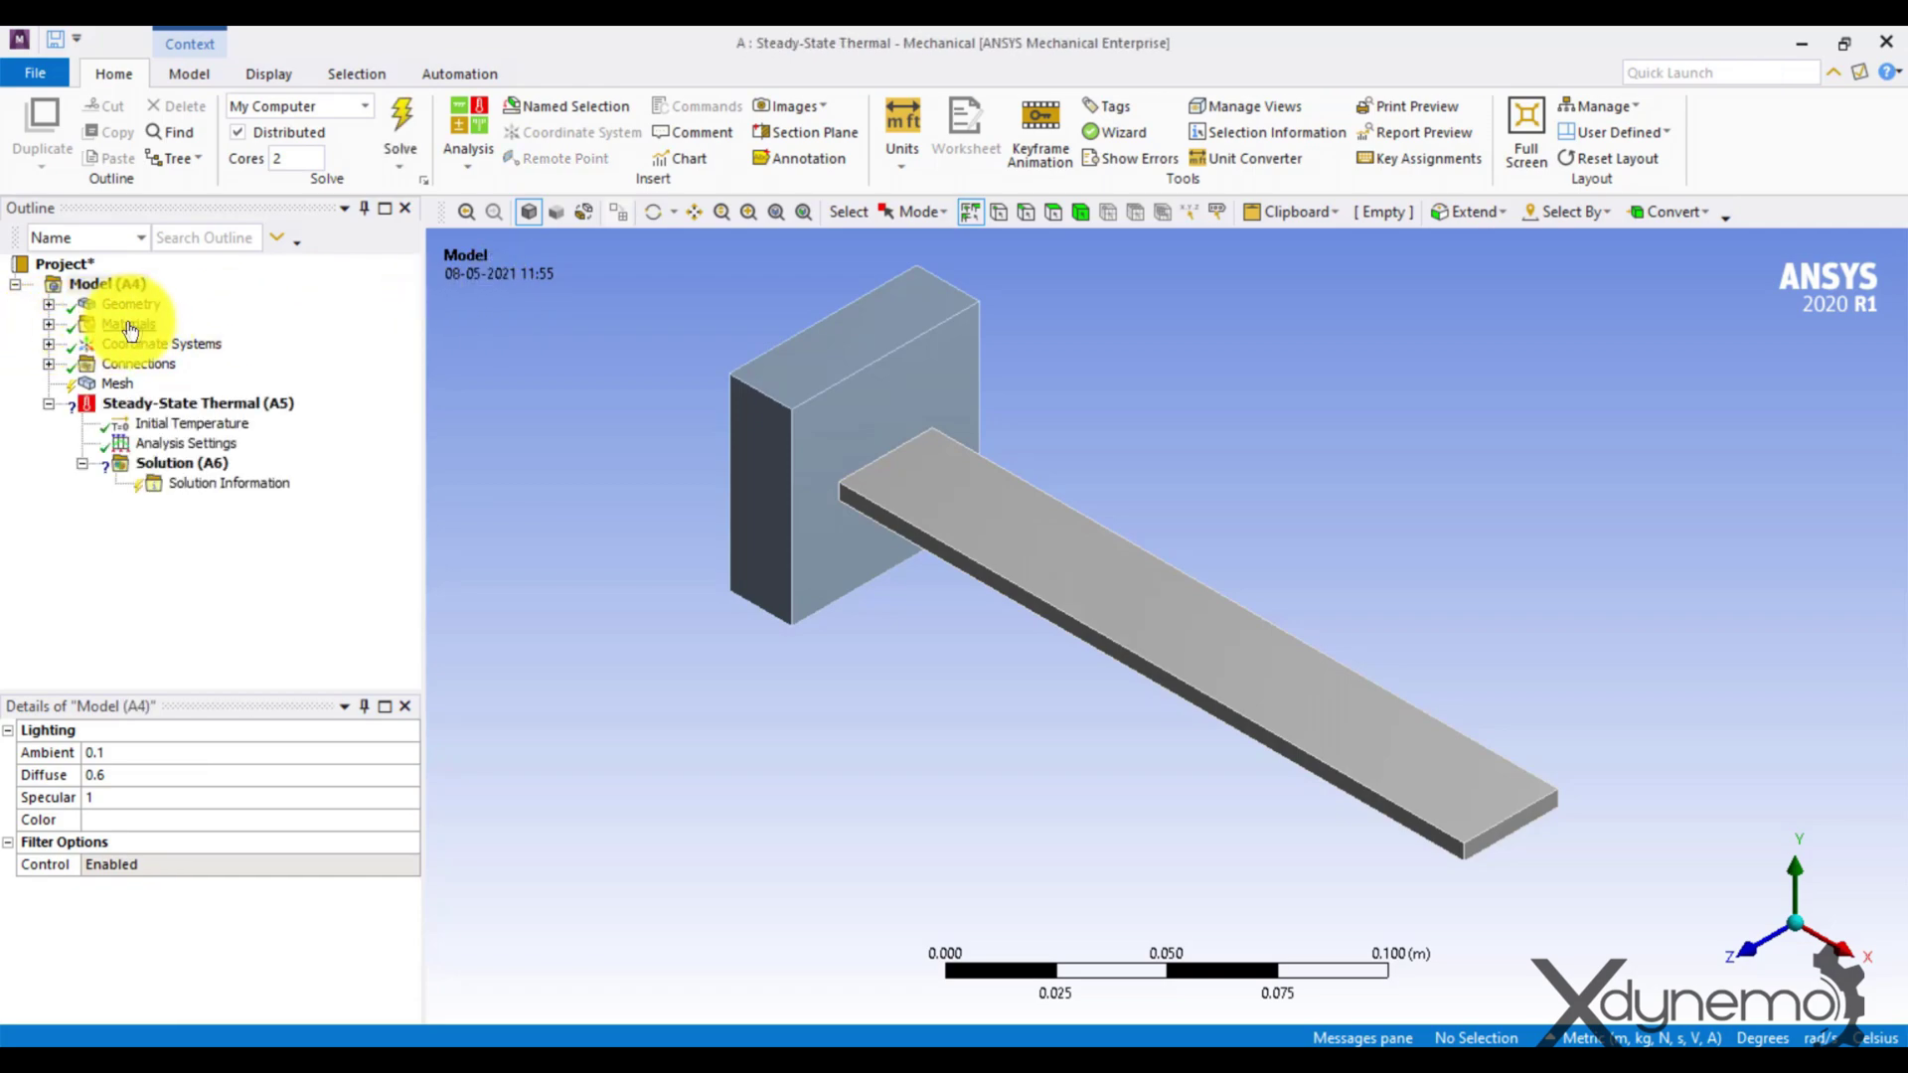
left_click(48, 324)
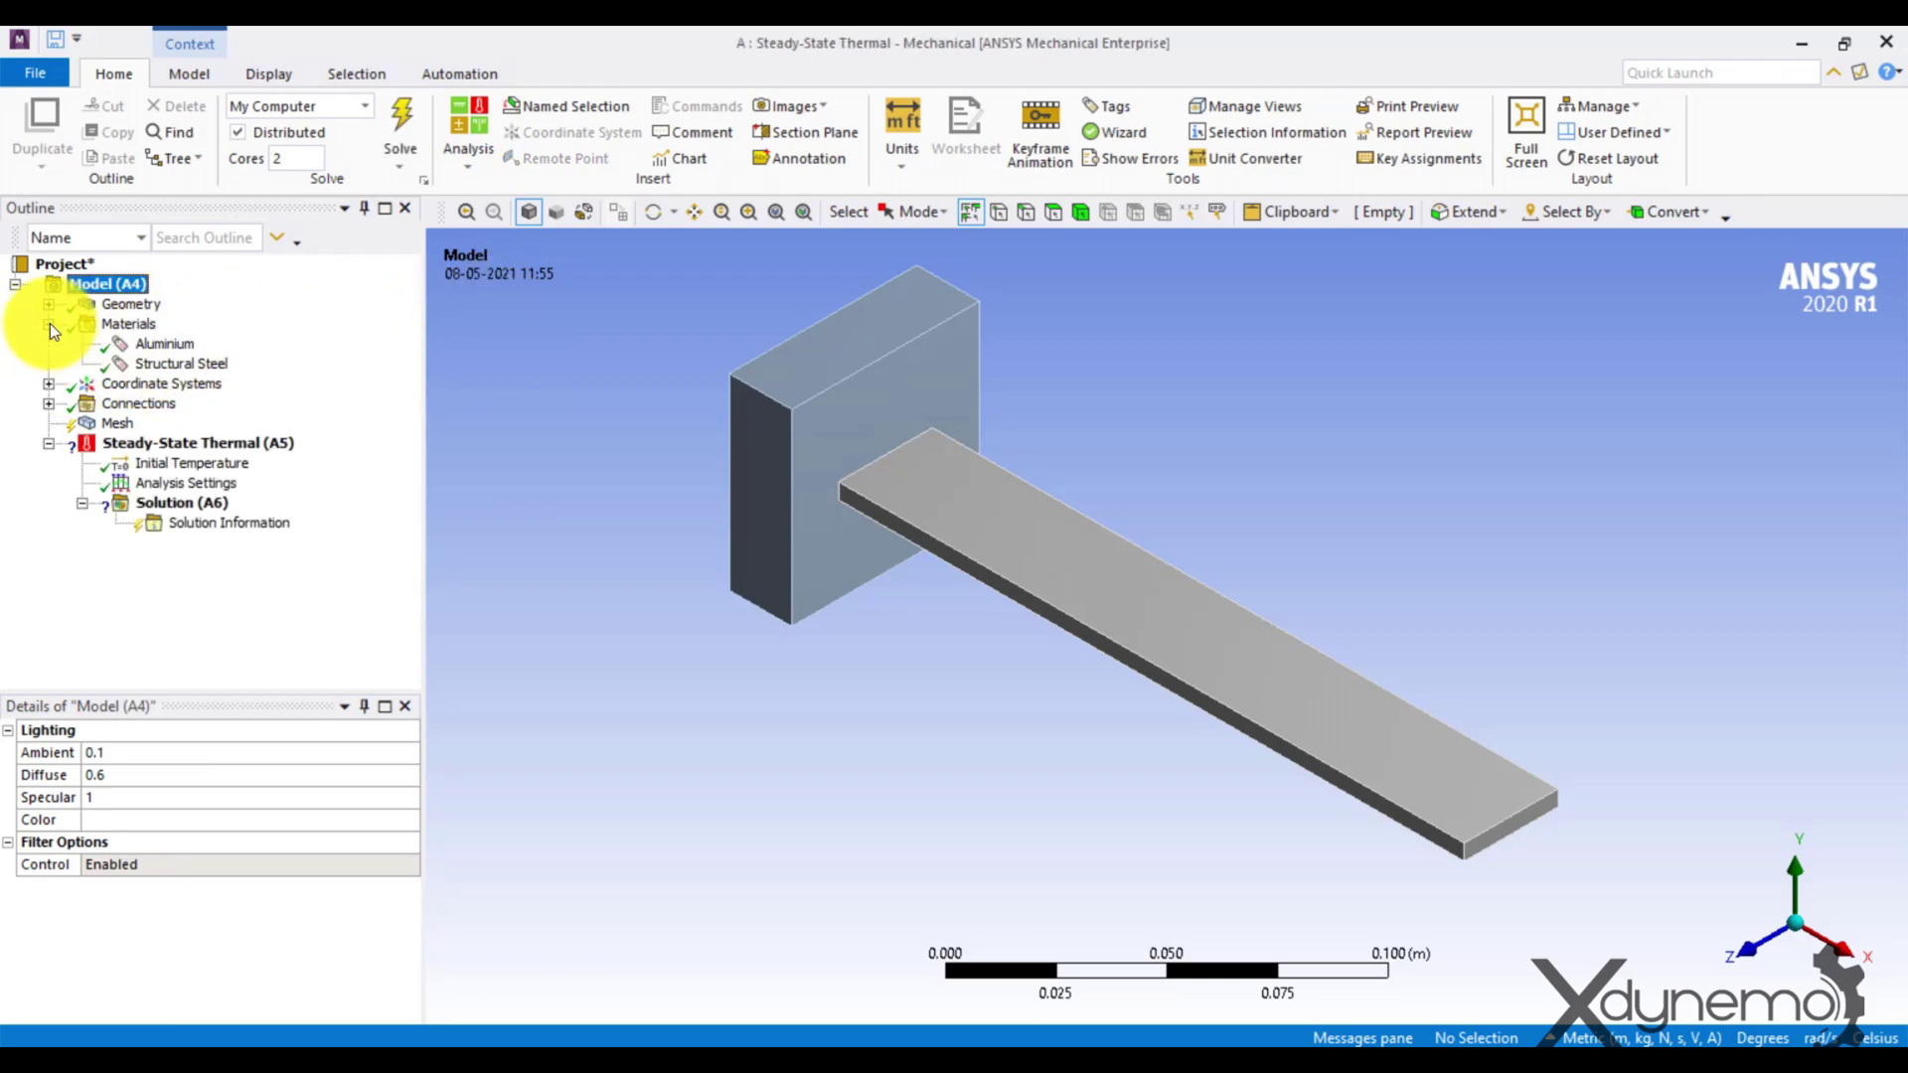
left_click(164, 348)
right_click(171, 355)
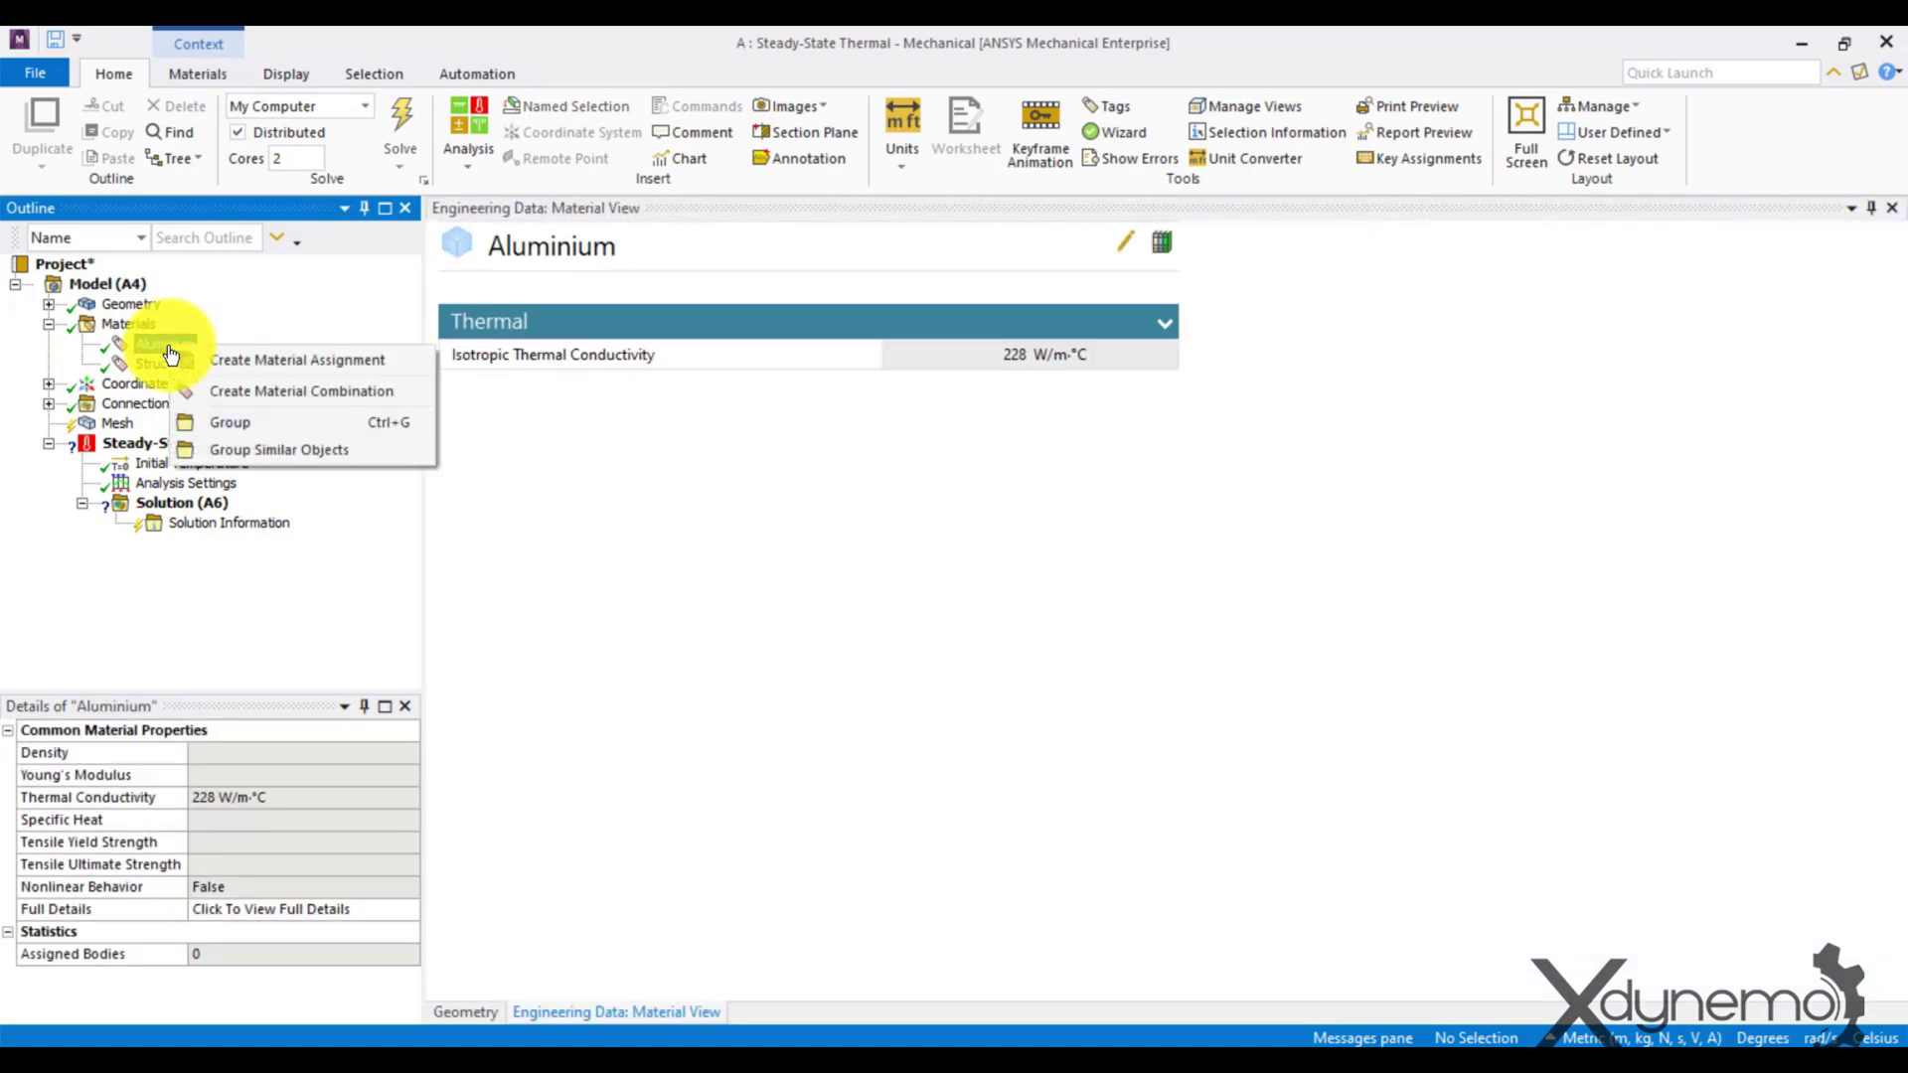
left_click(254, 360)
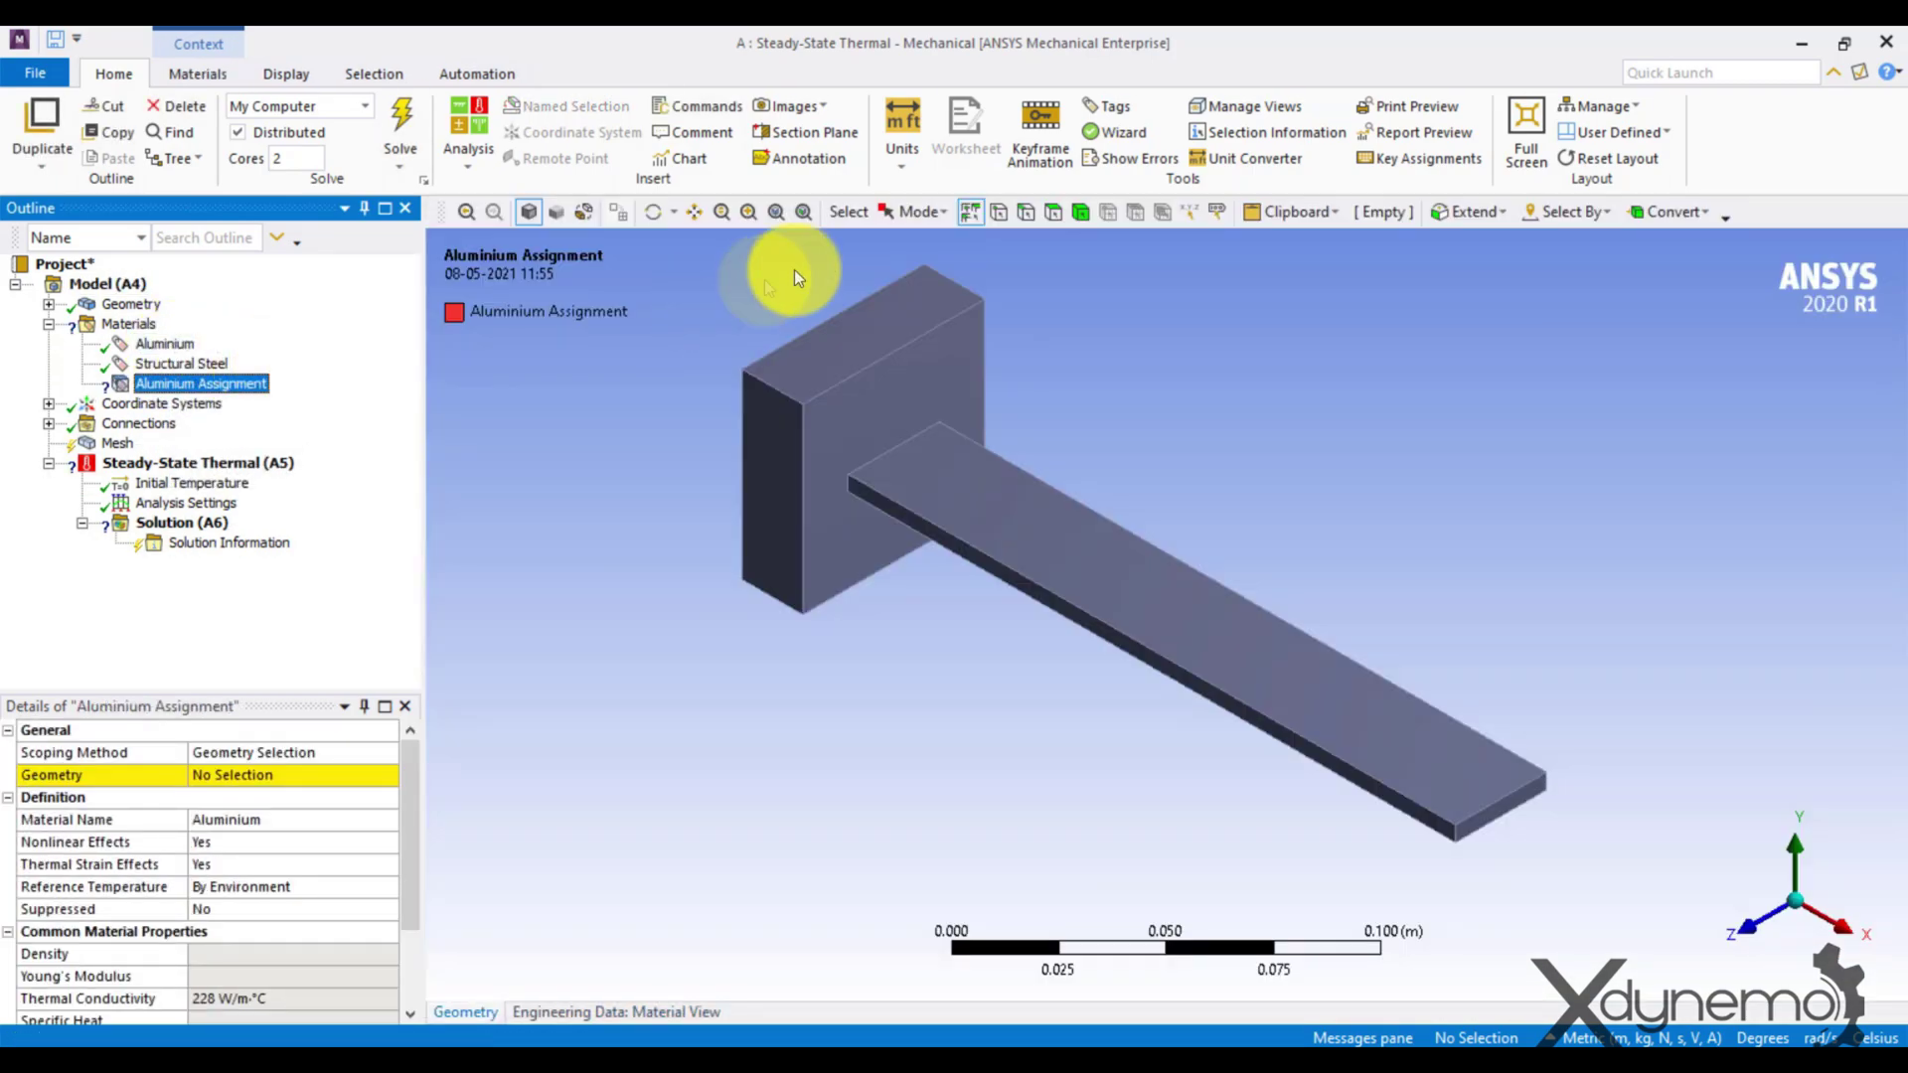
Scope the Aluminium assignment to both the base block and the bar bodies
left_click(1079, 212)
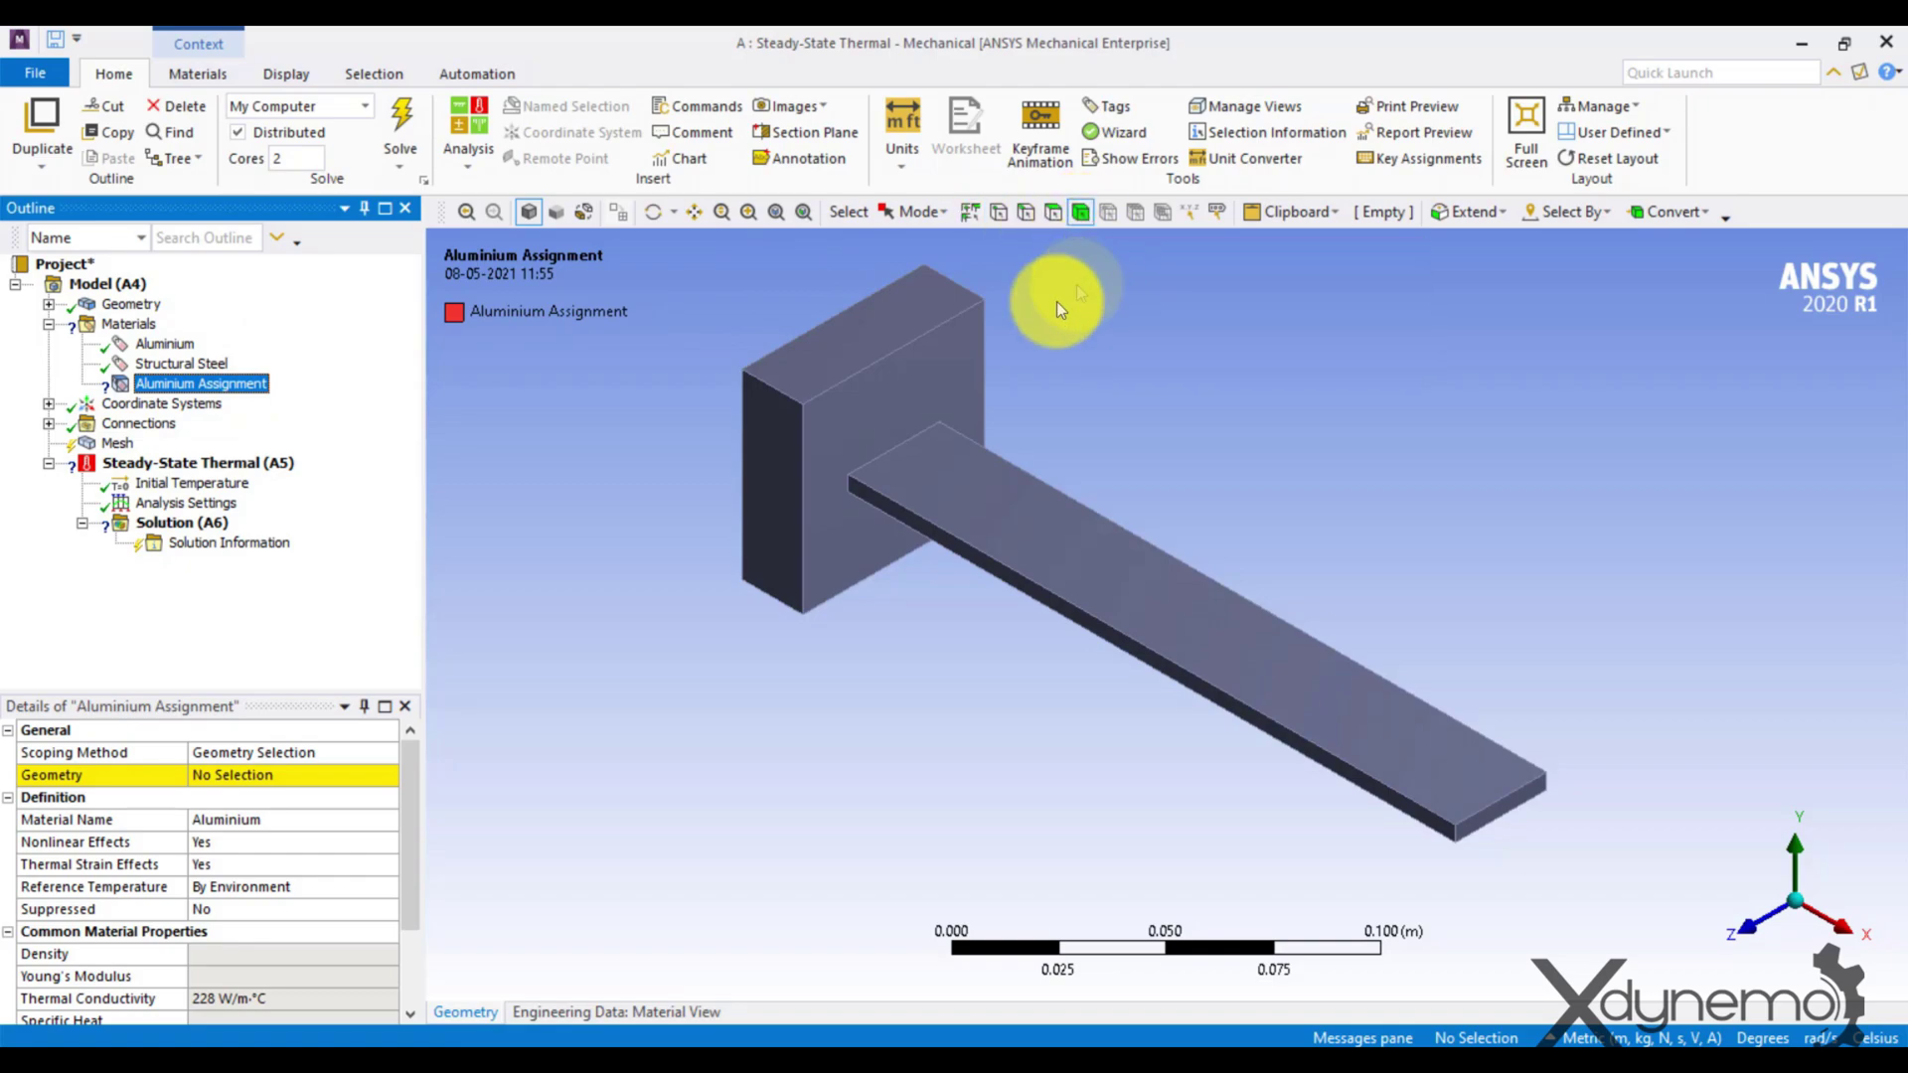
left_click(886, 390)
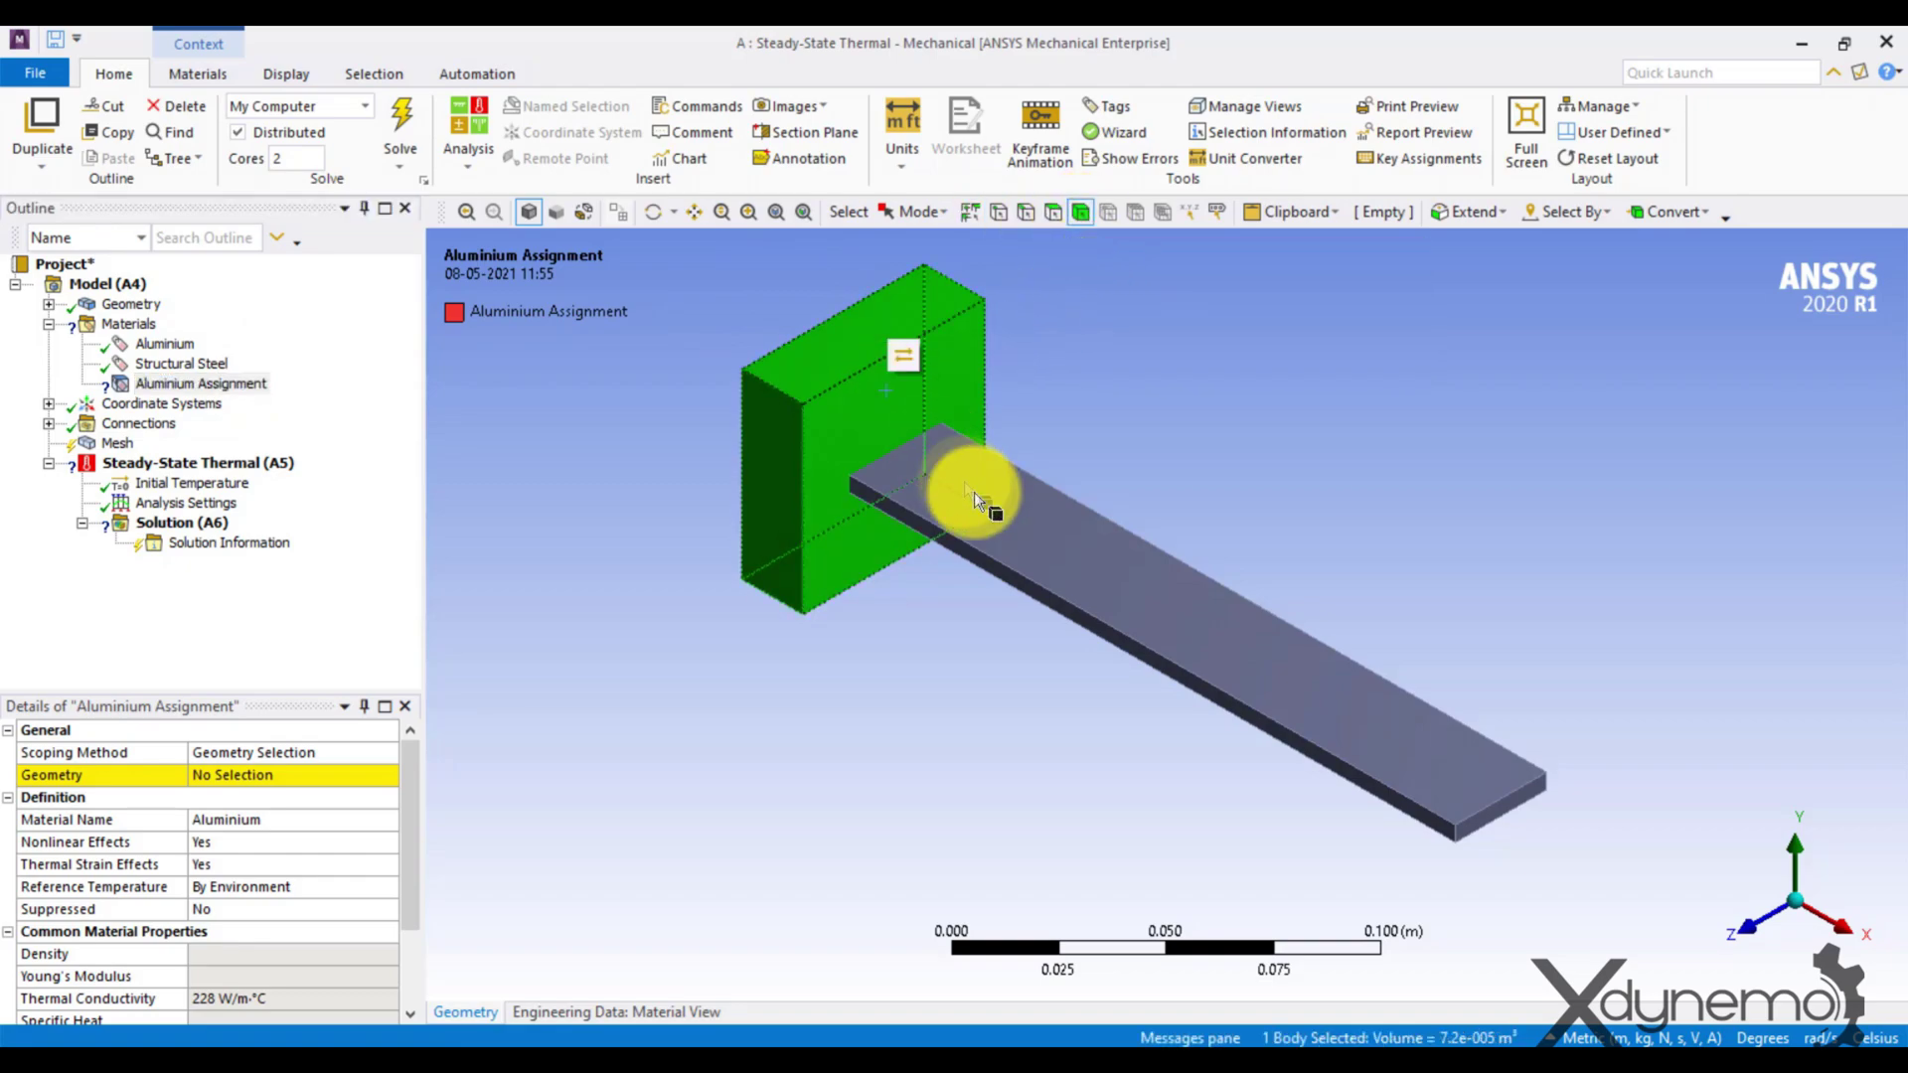
left_click(1042, 558, "ctrl")
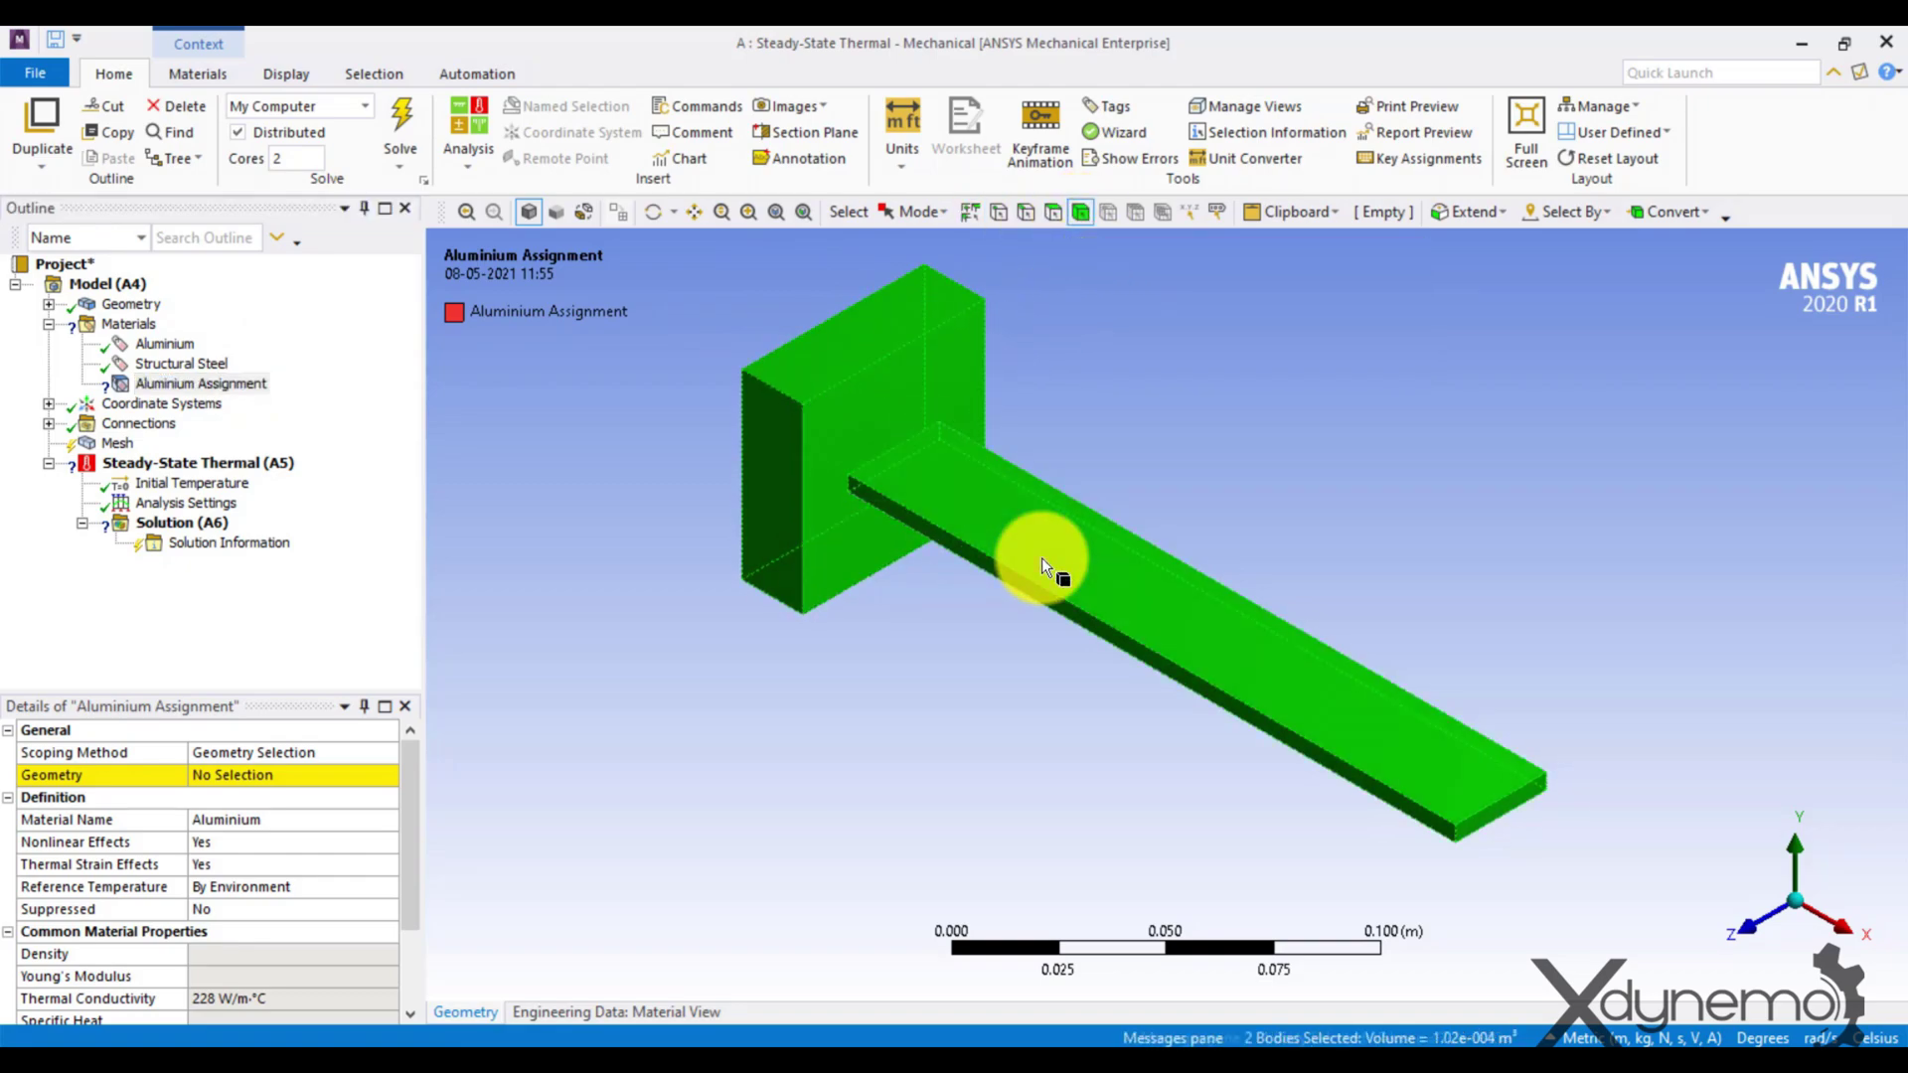
left_click(250, 778)
left_click(245, 775)
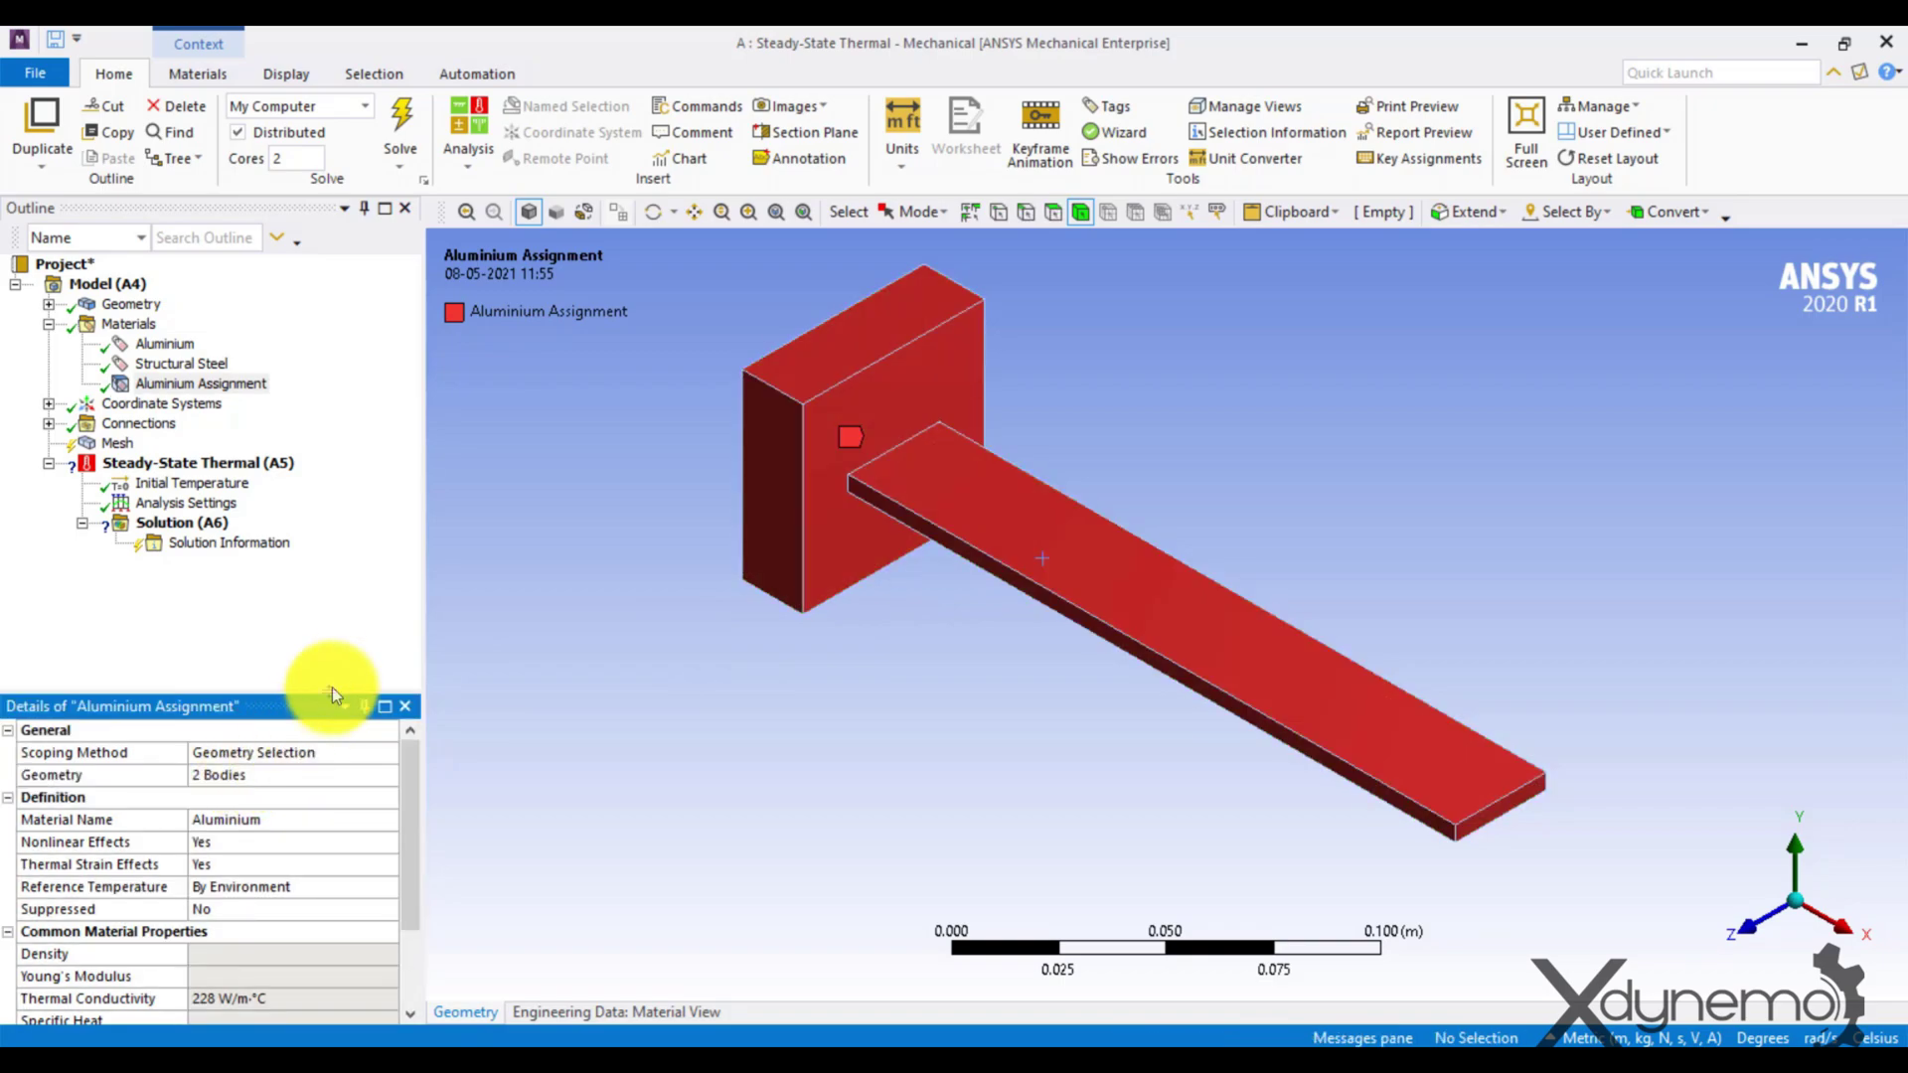
Set the mesh element size to 0.001 m and generate the mesh
left_click(133, 447)
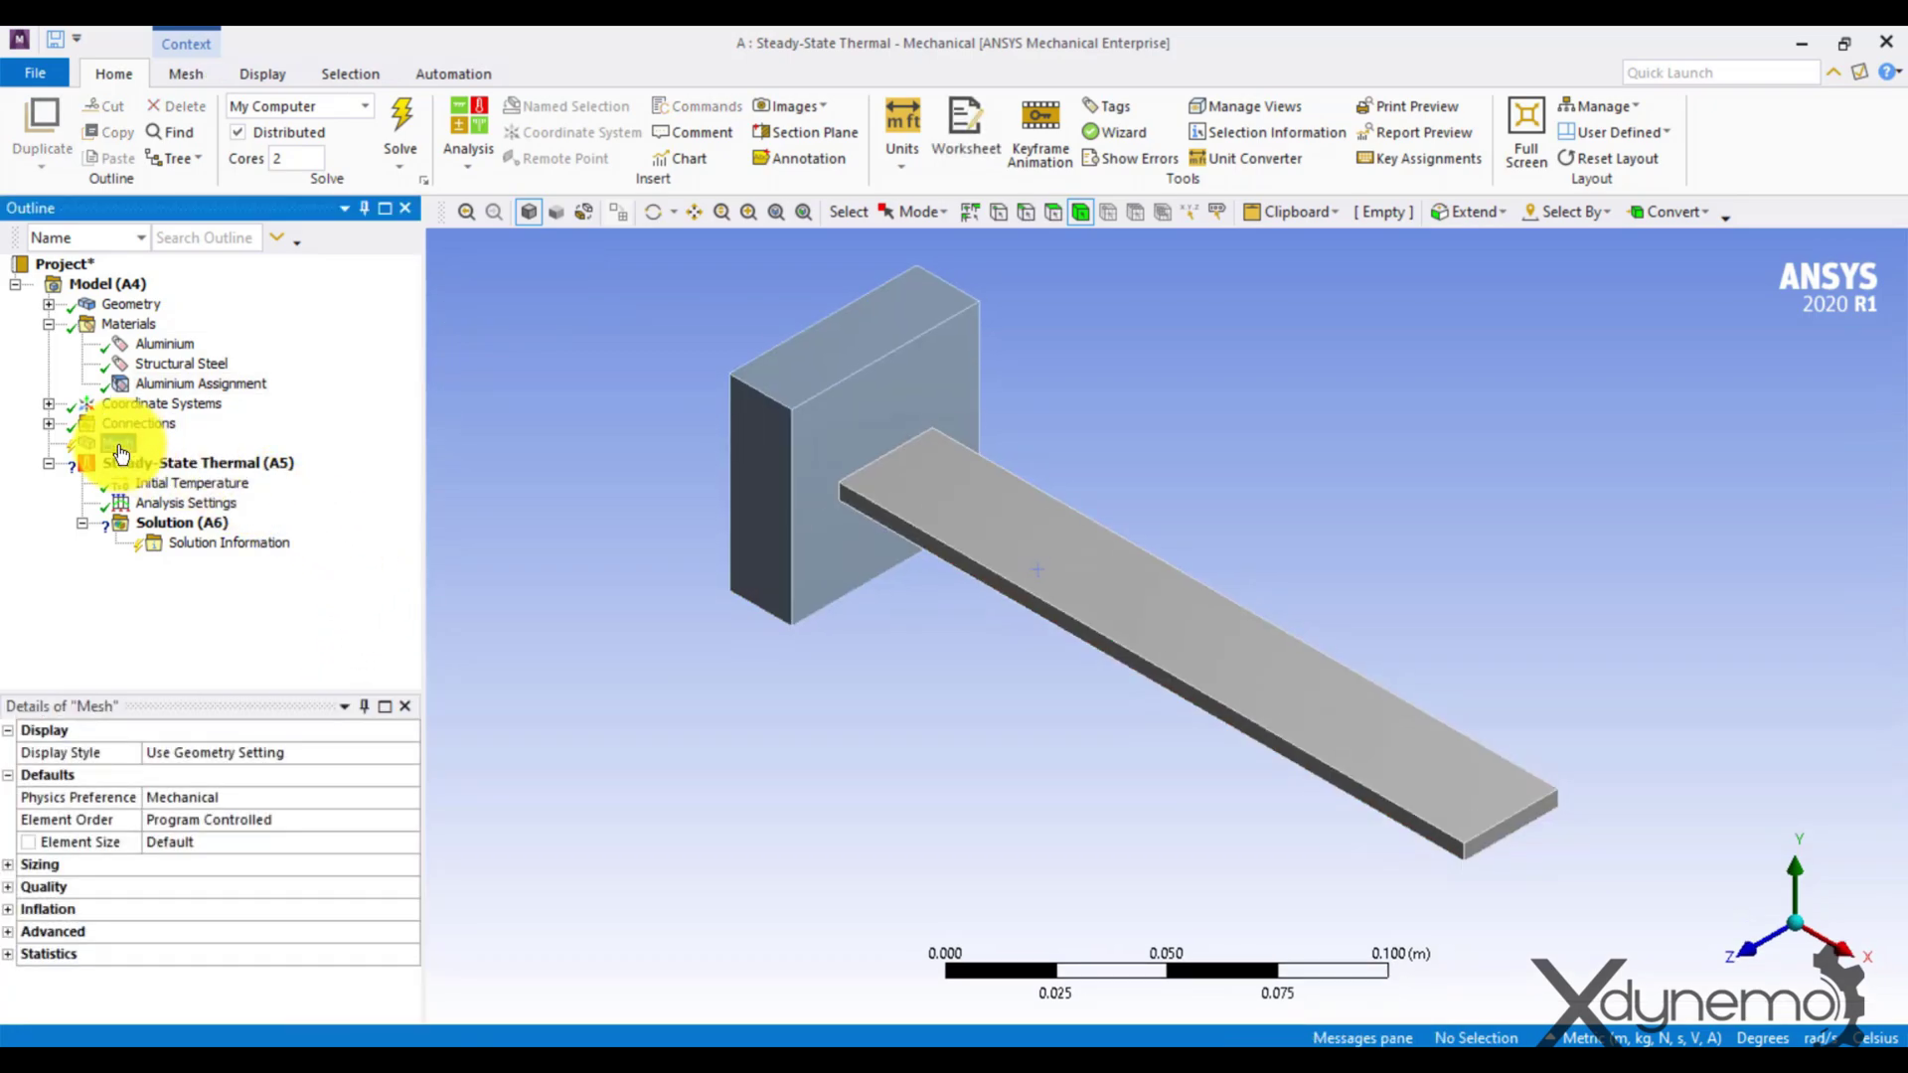
left_click(171, 840)
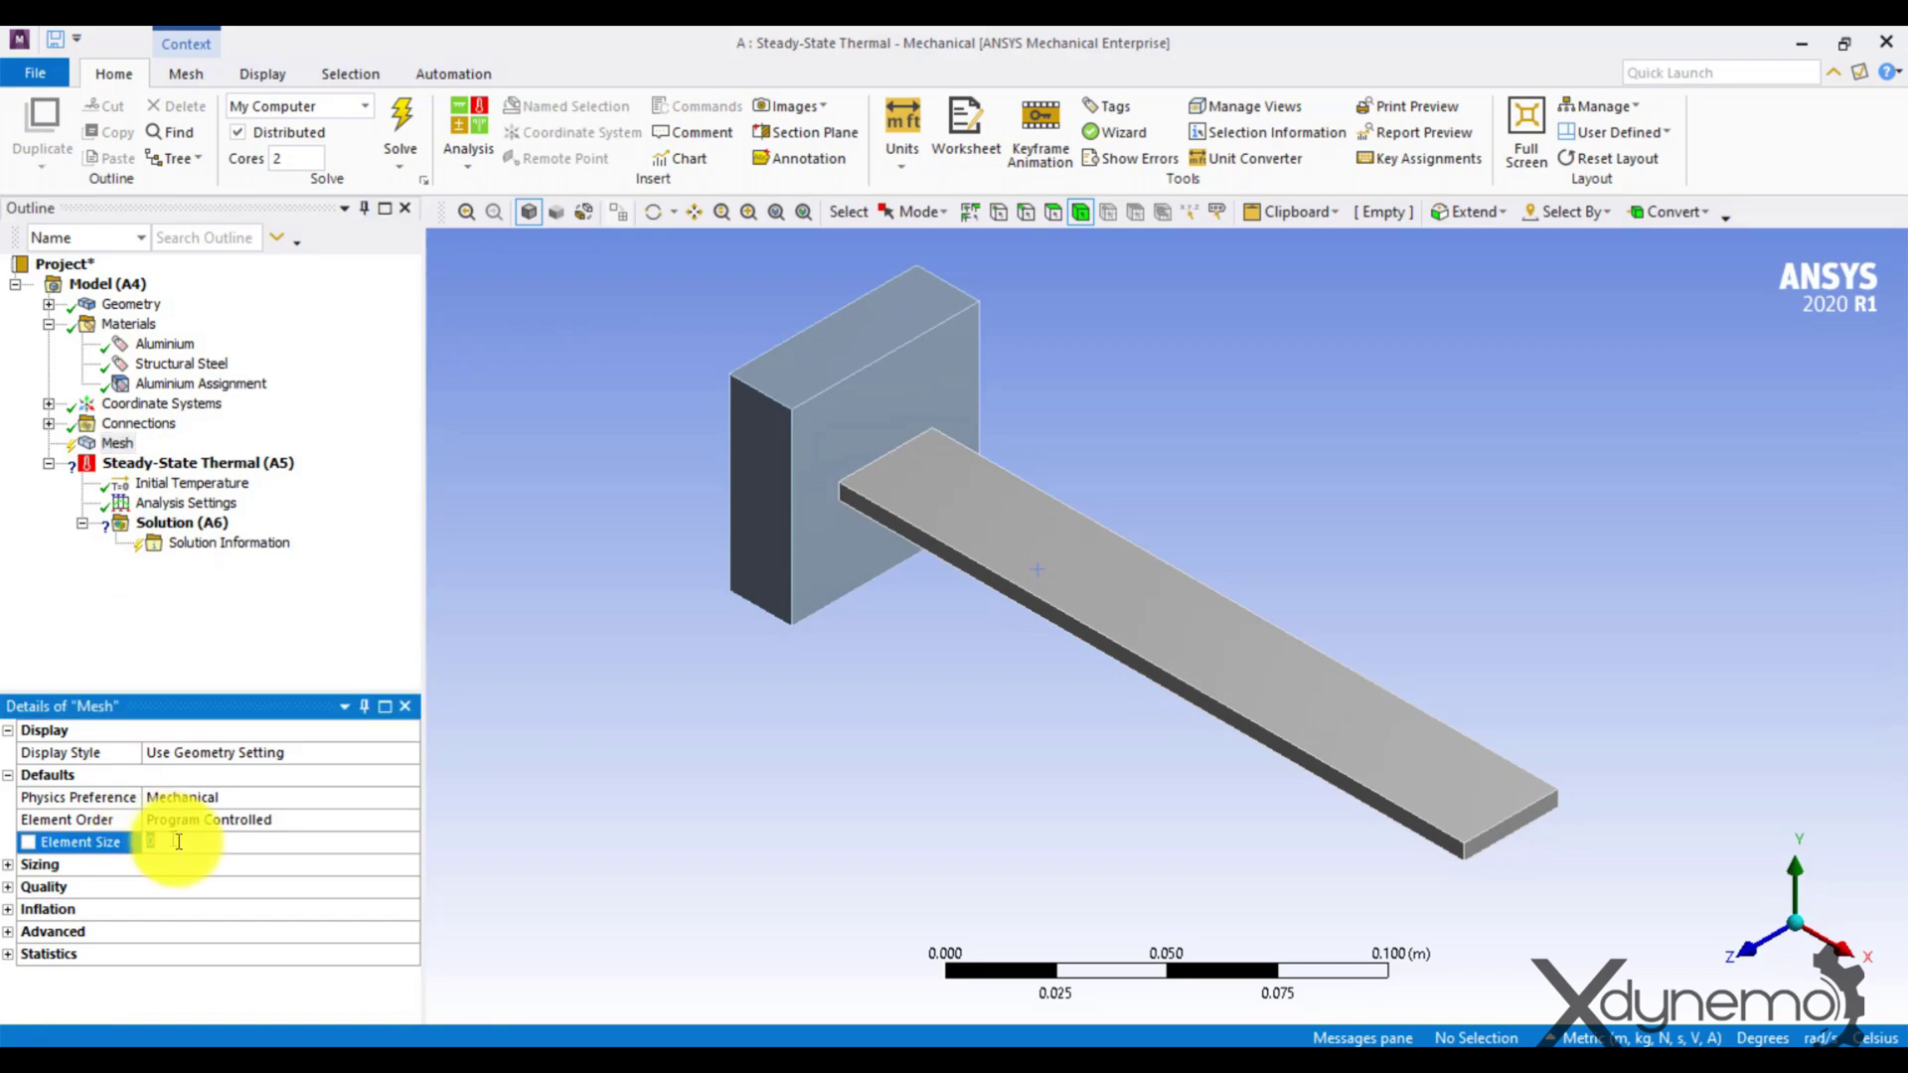
type("0.001")
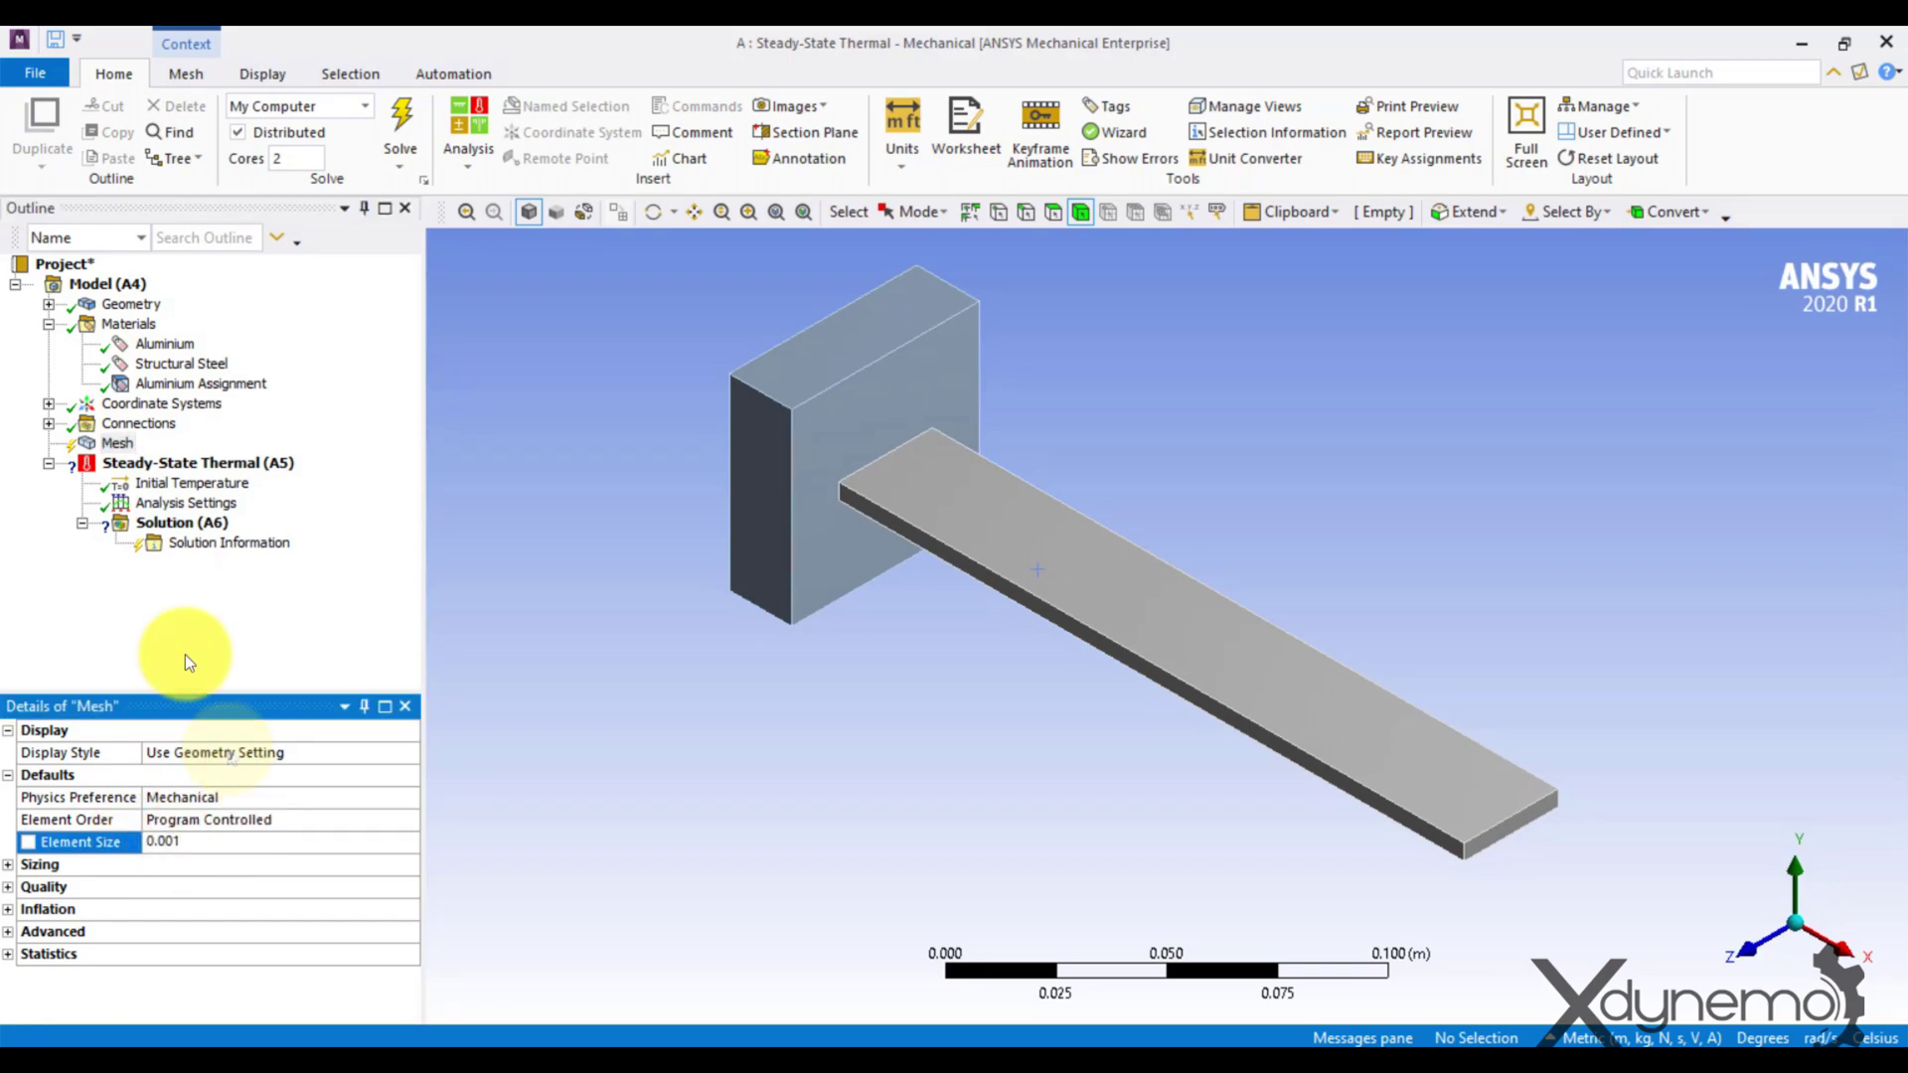
right_click(129, 444)
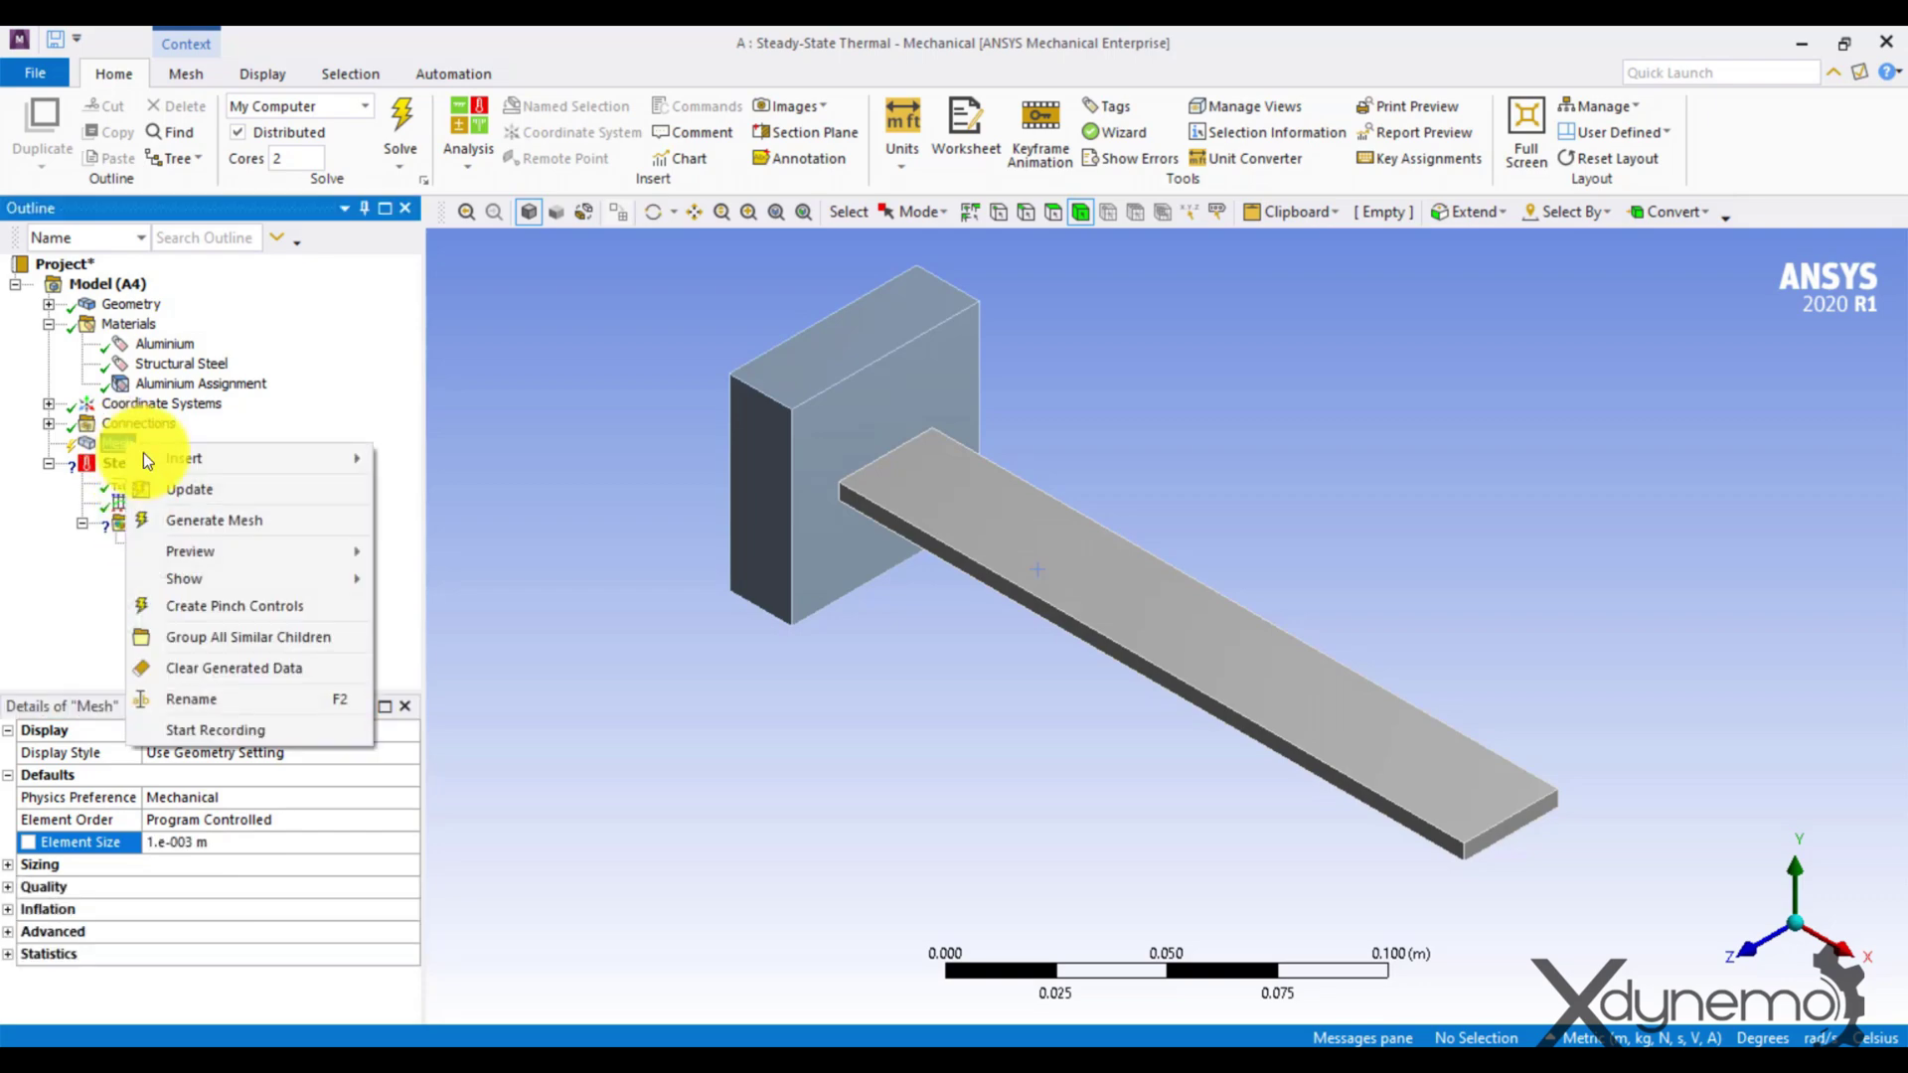
left_click(217, 519)
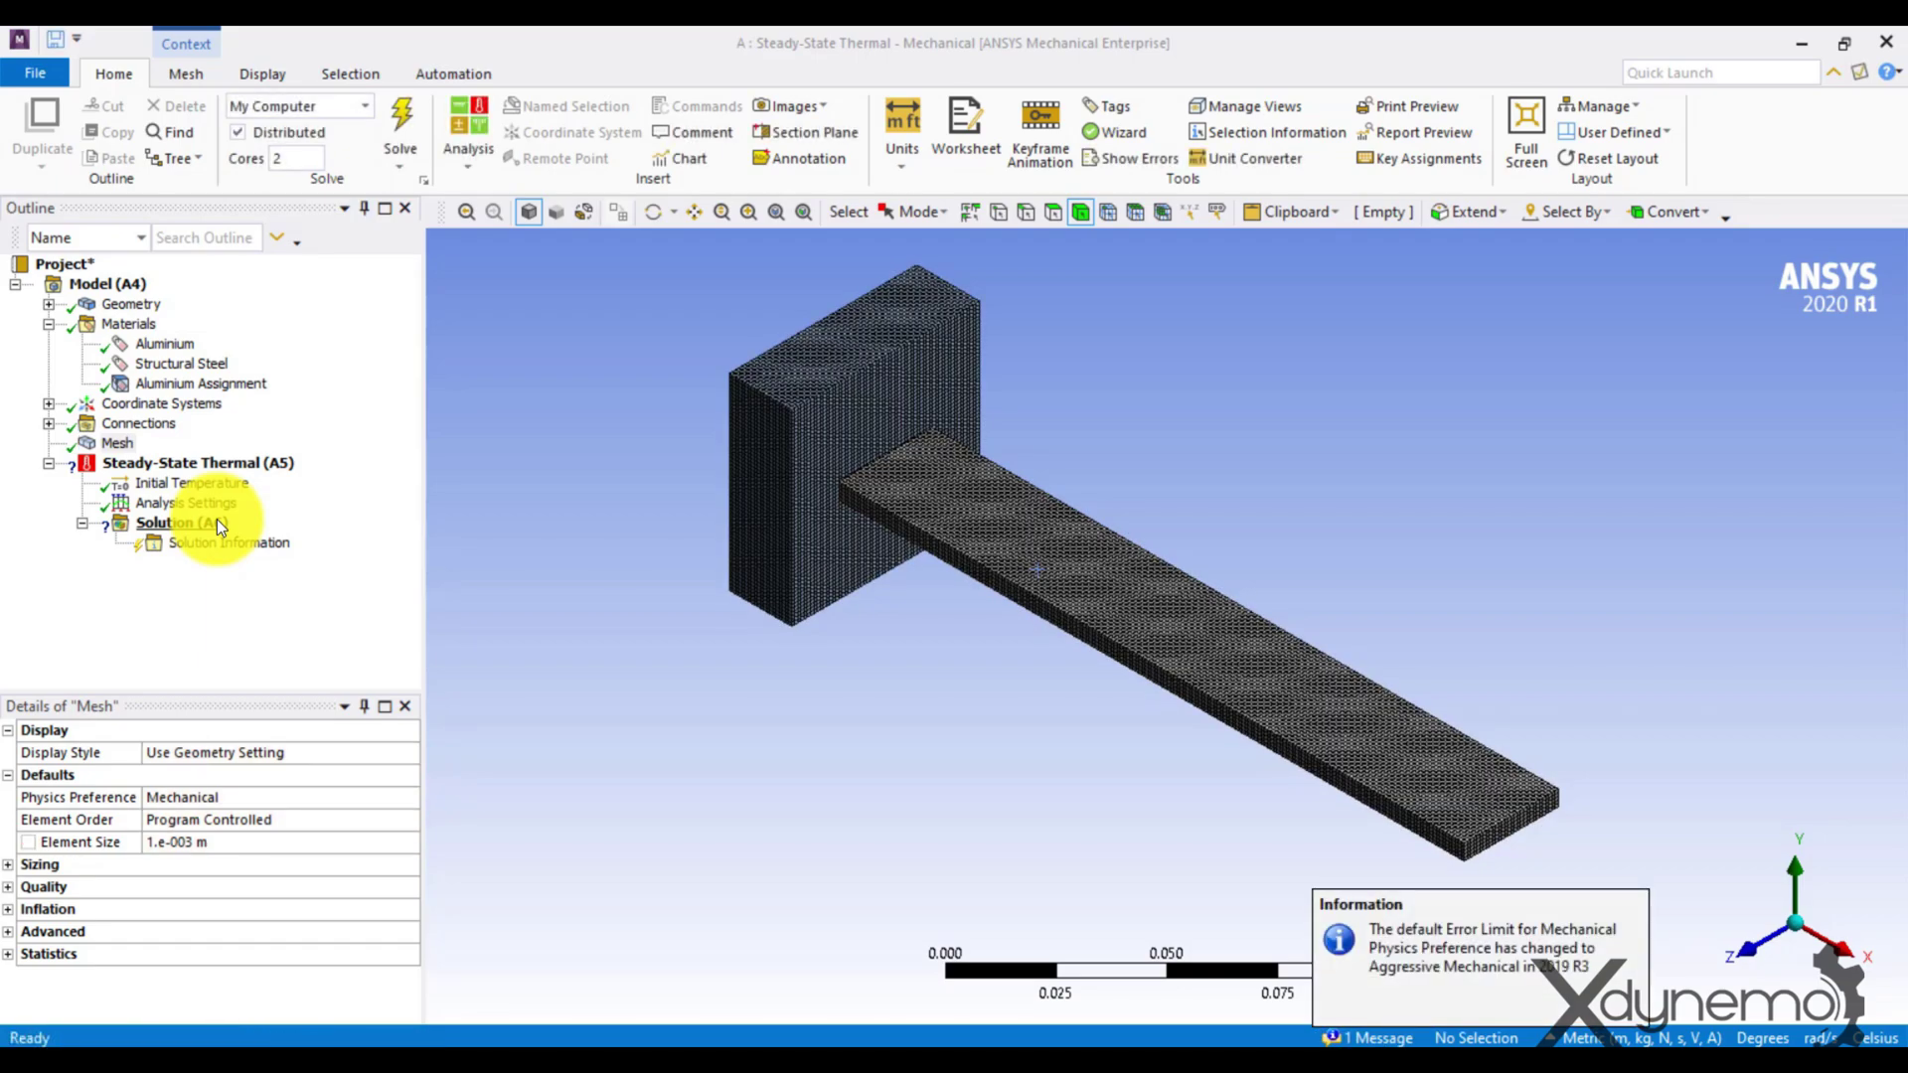
Examine the generated mesh on the block and bar in end, side and isometric views
left_click(1842, 957)
scroll(1123, 636, "up", 5)
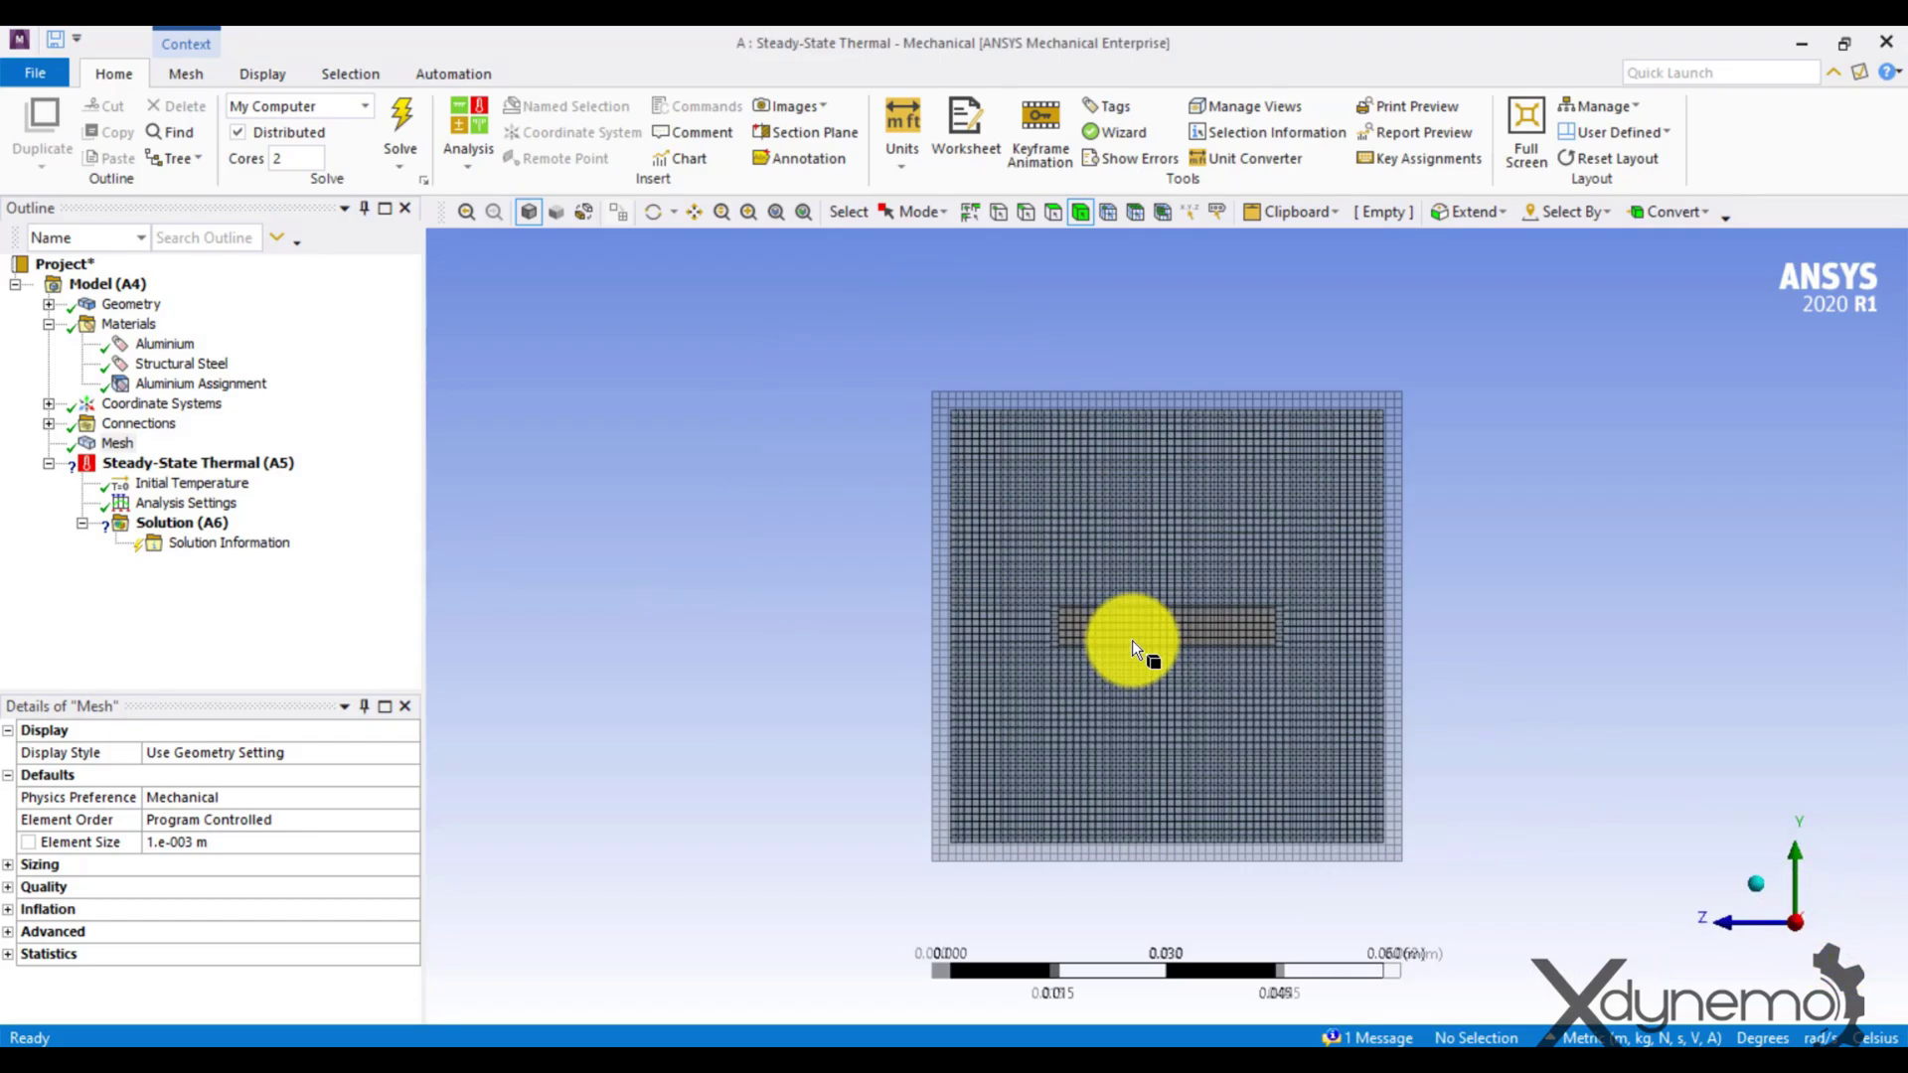
middle_click_drag(1116, 673, 1202, 669)
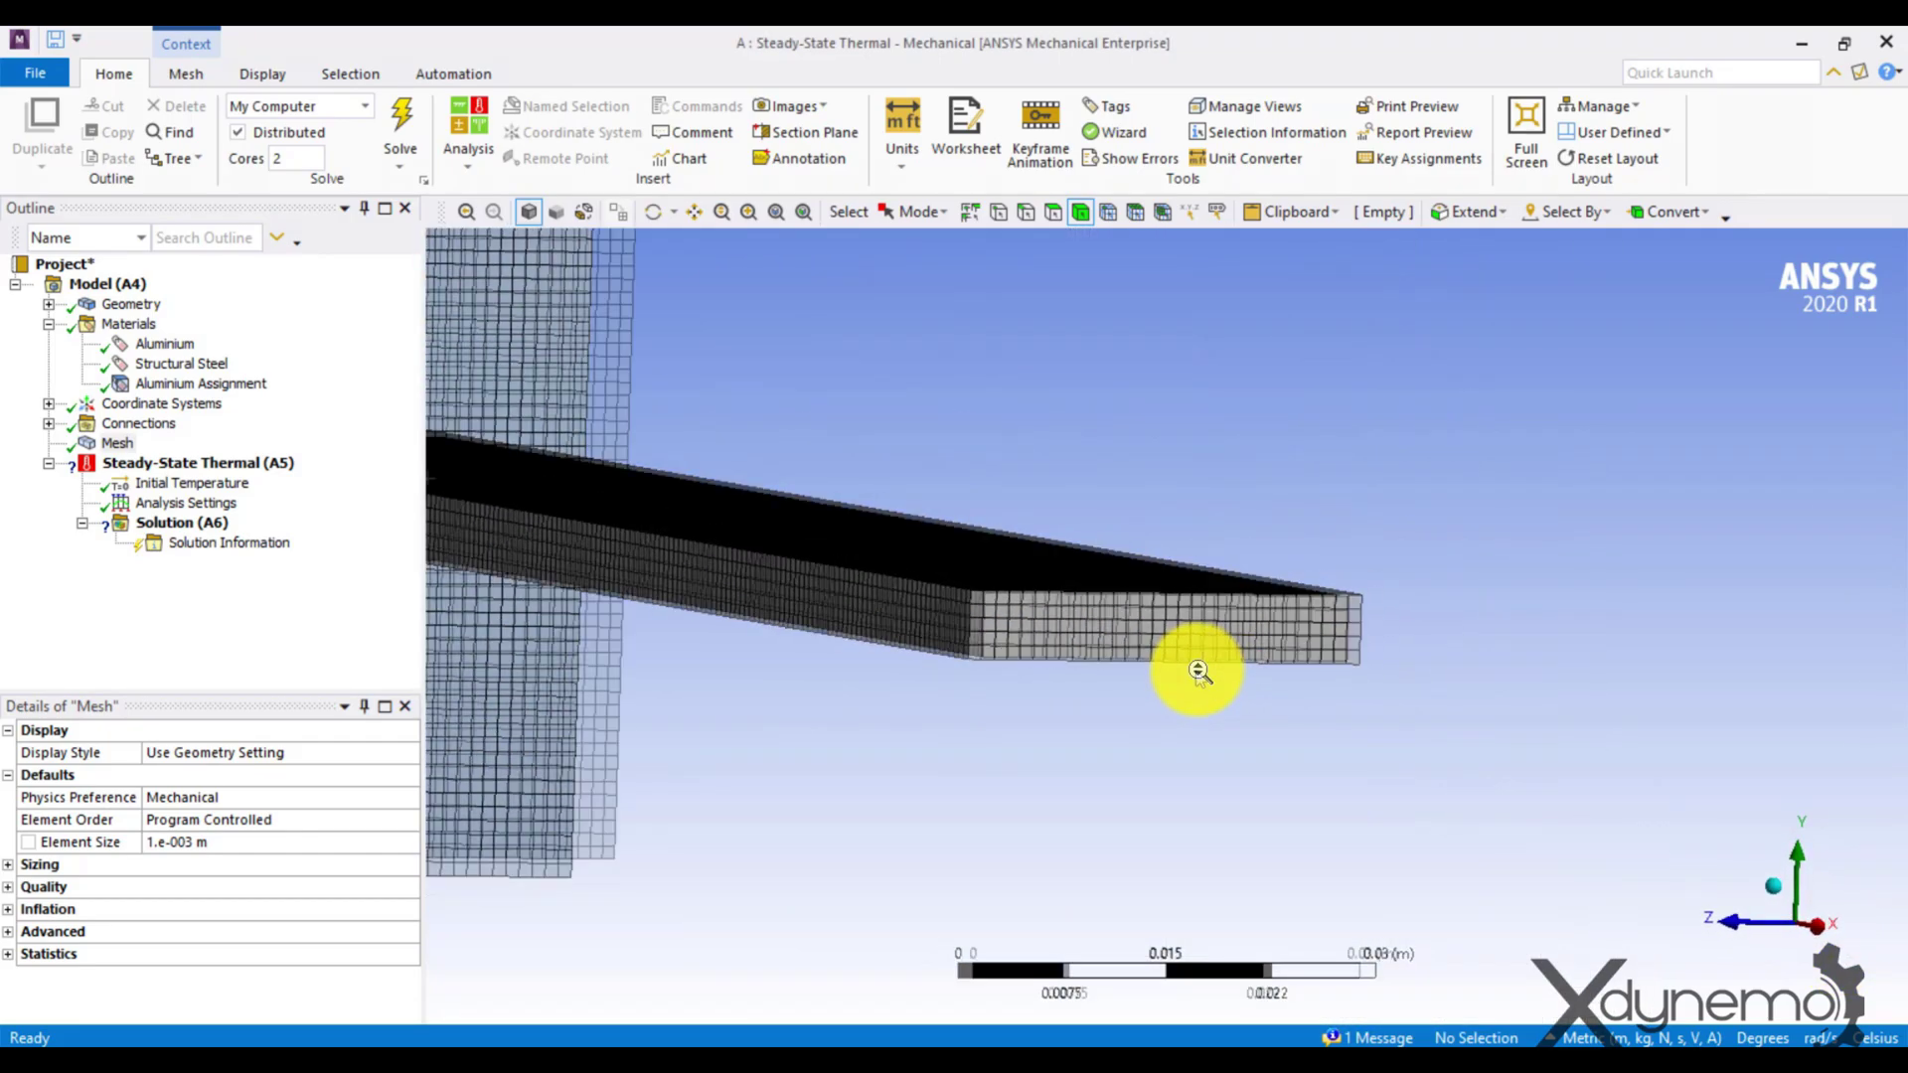
scroll(1182, 685, "down", 3)
left_click(1725, 919)
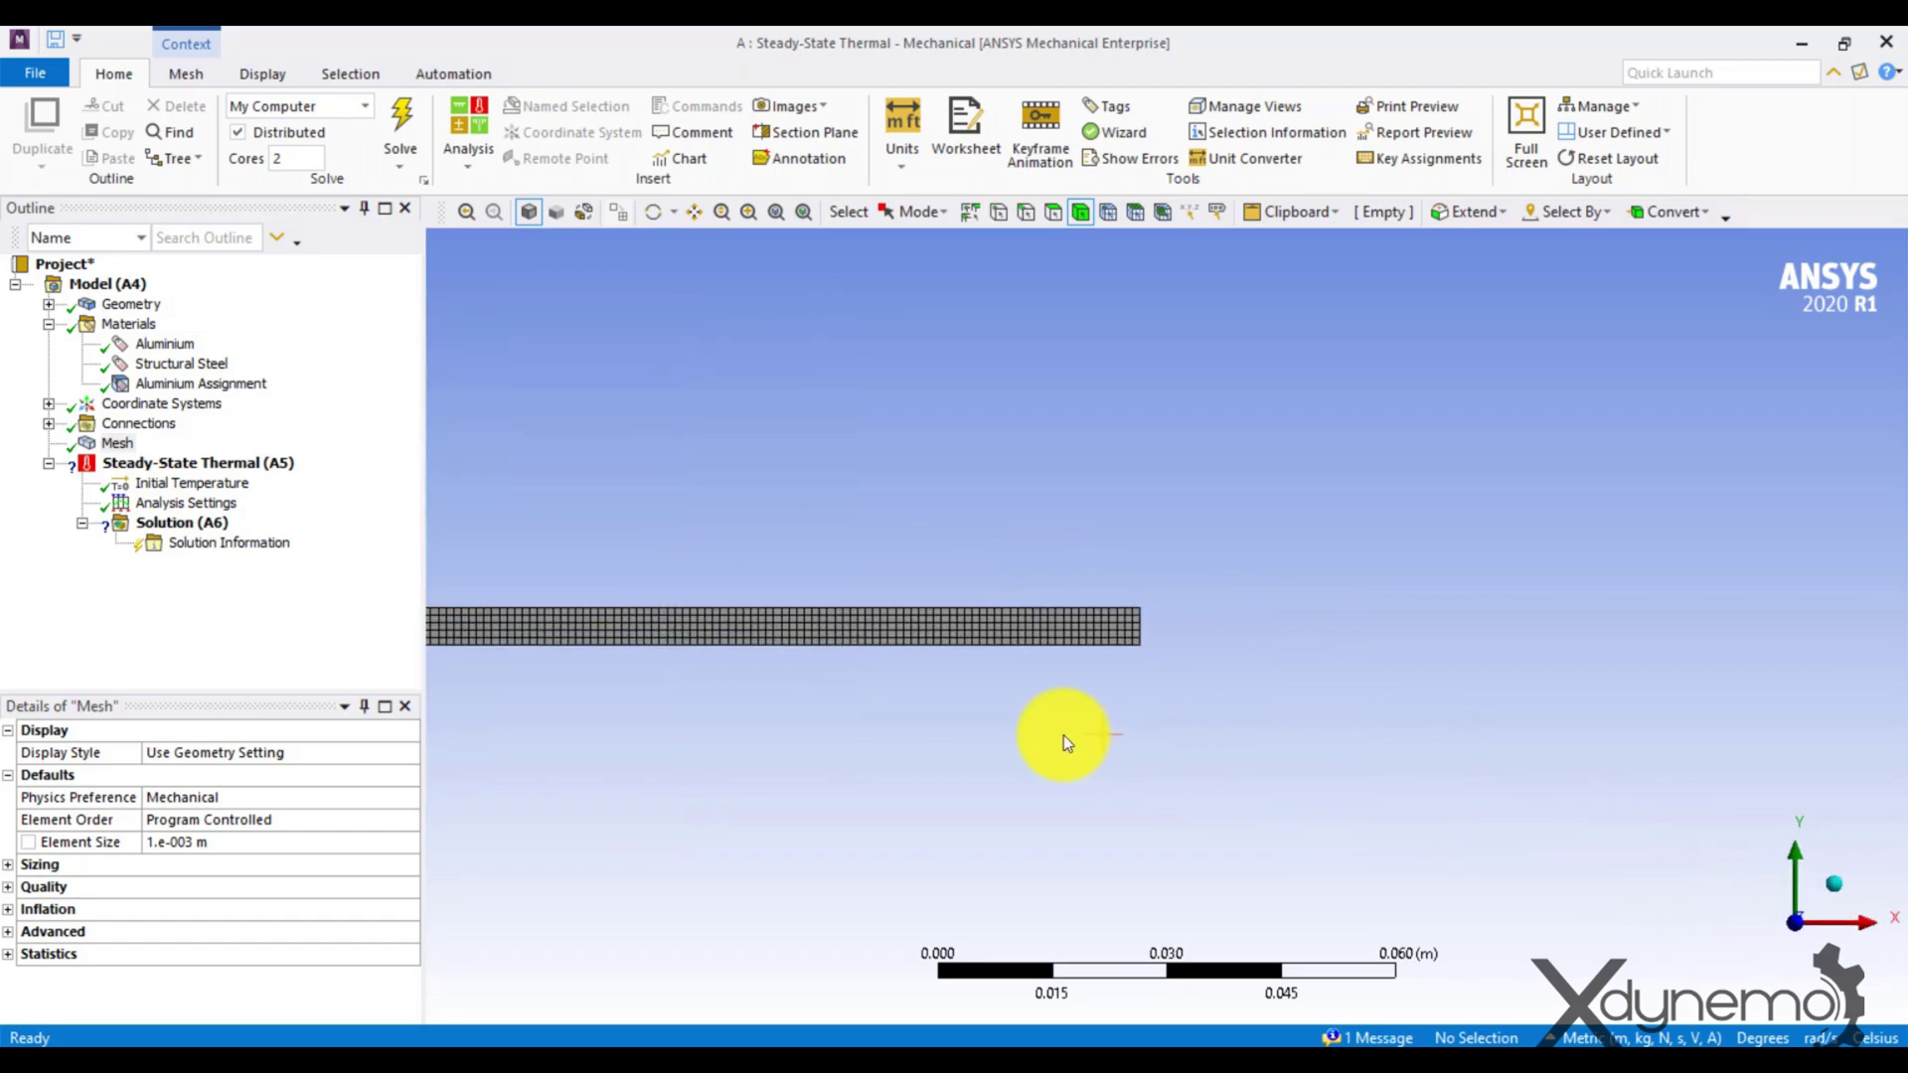
key("F7")
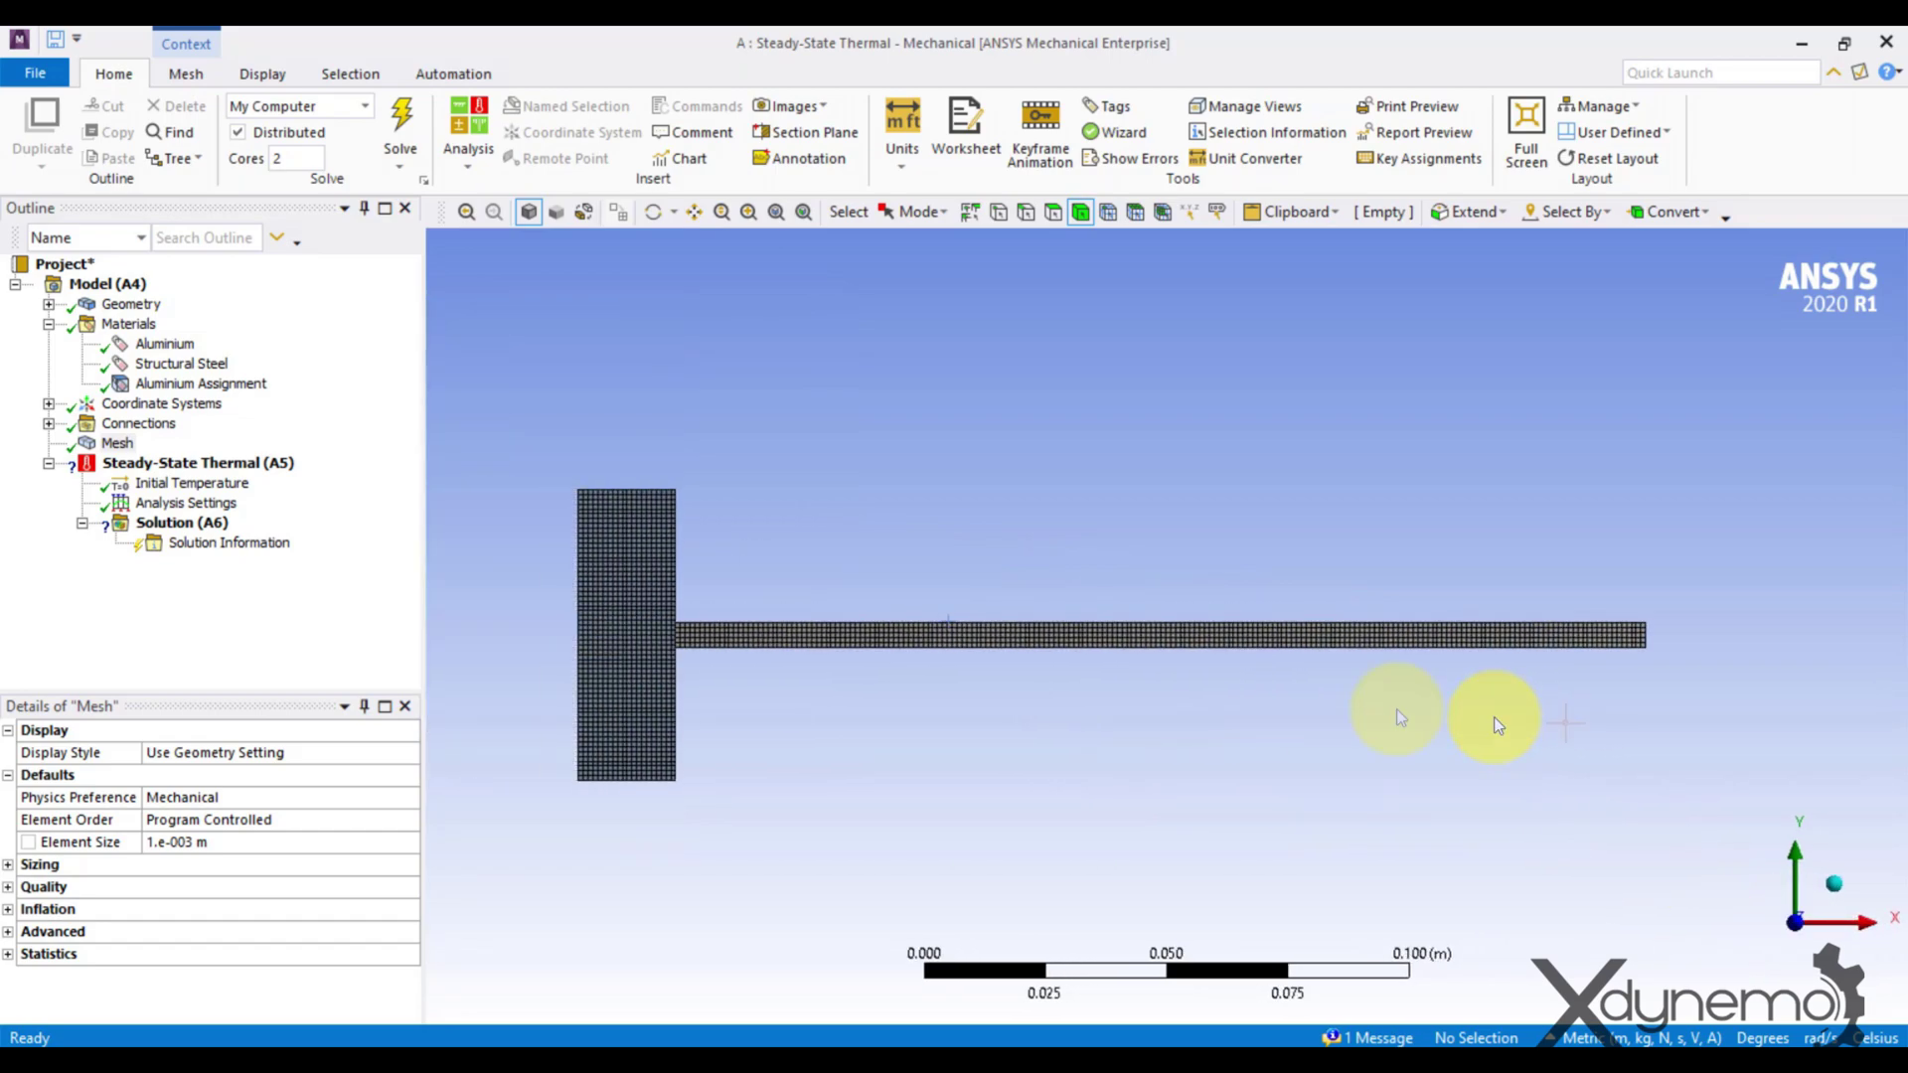
scroll(1172, 673, "up", 2)
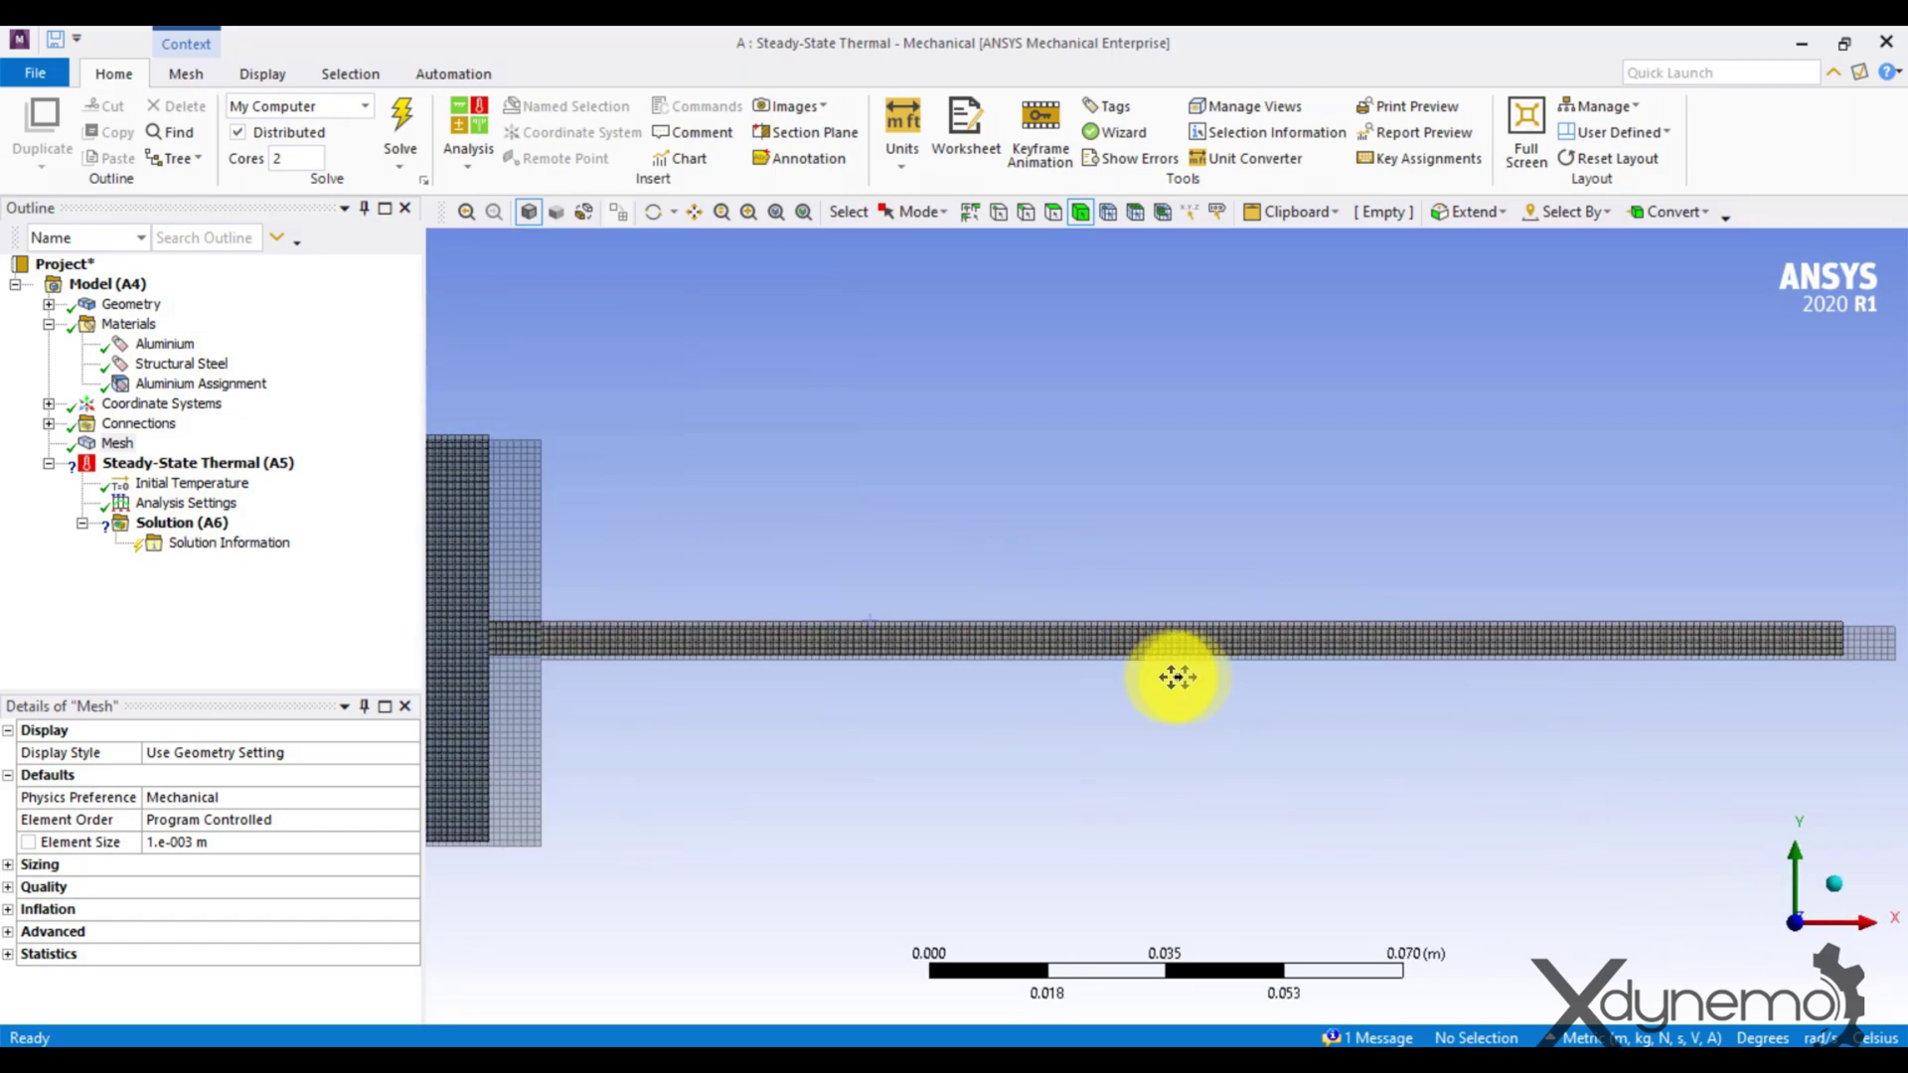
left_click(1836, 883)
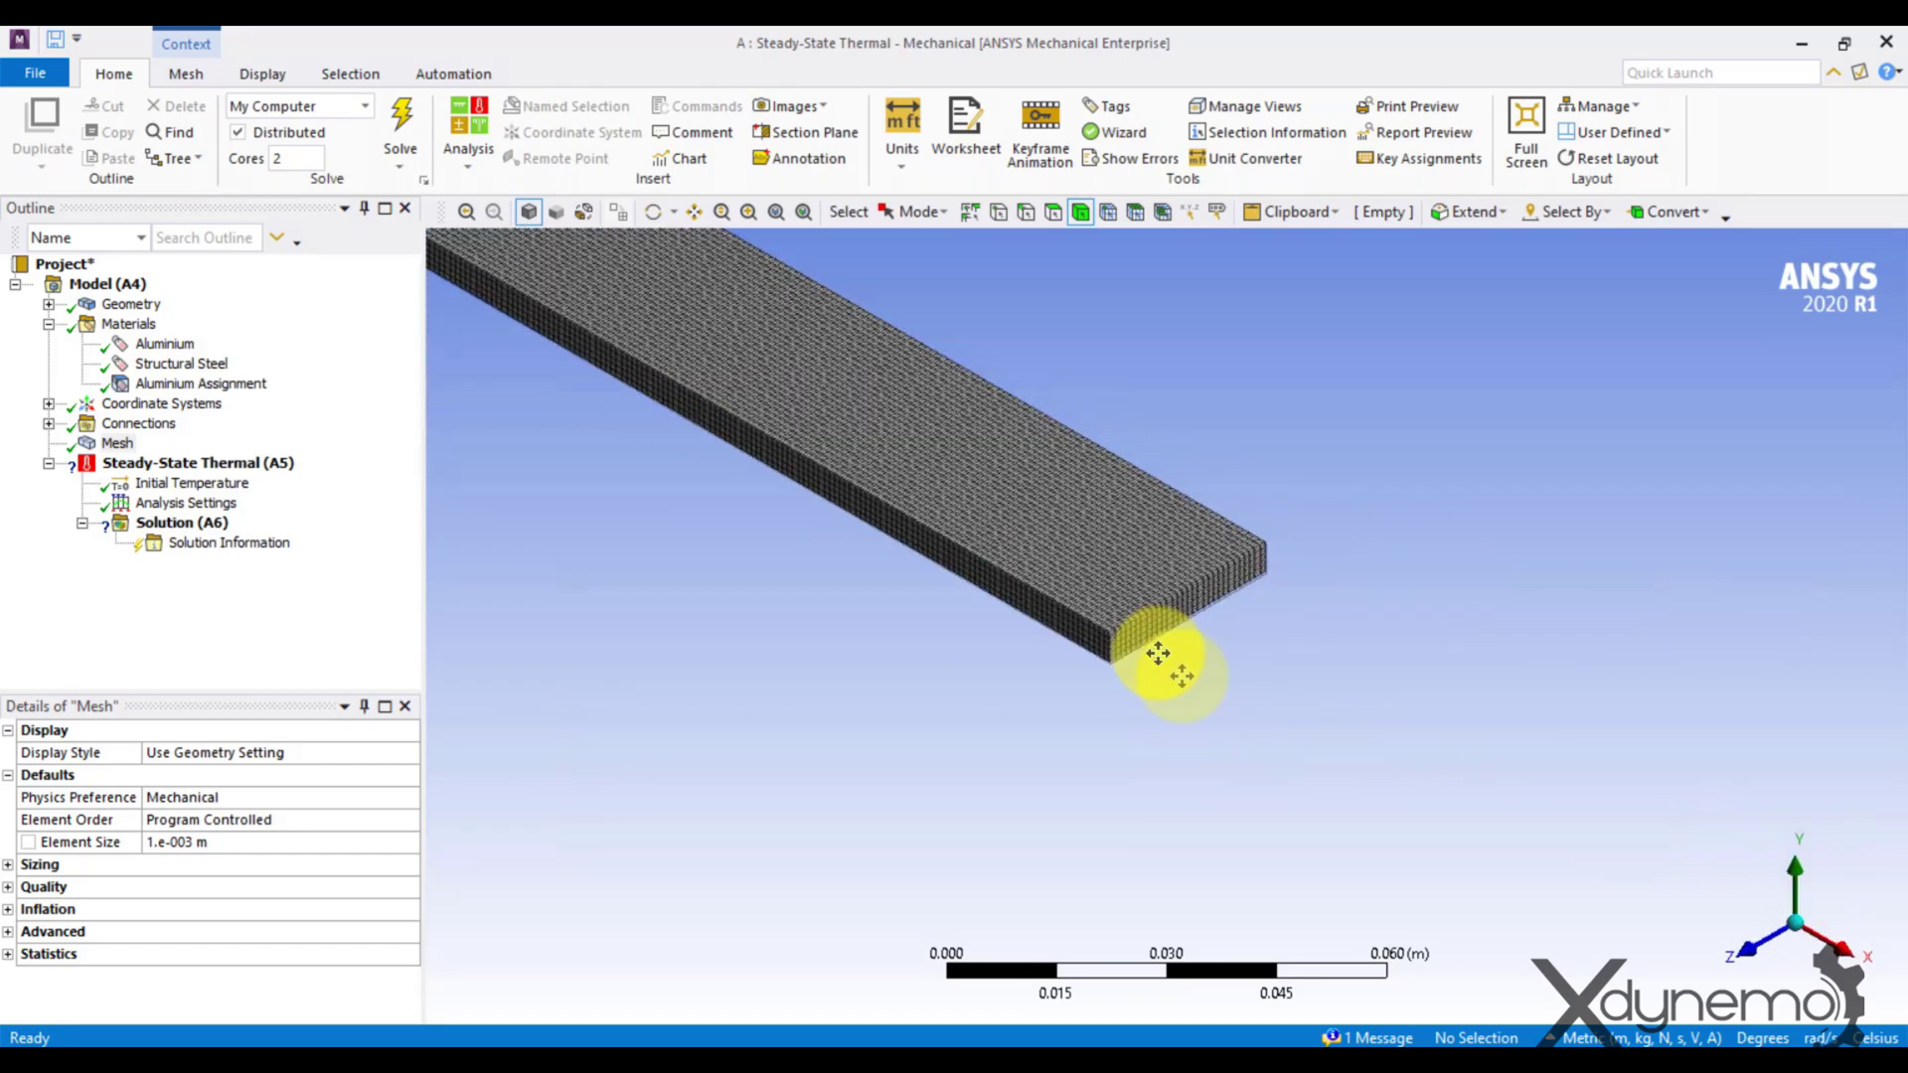
key("F7")
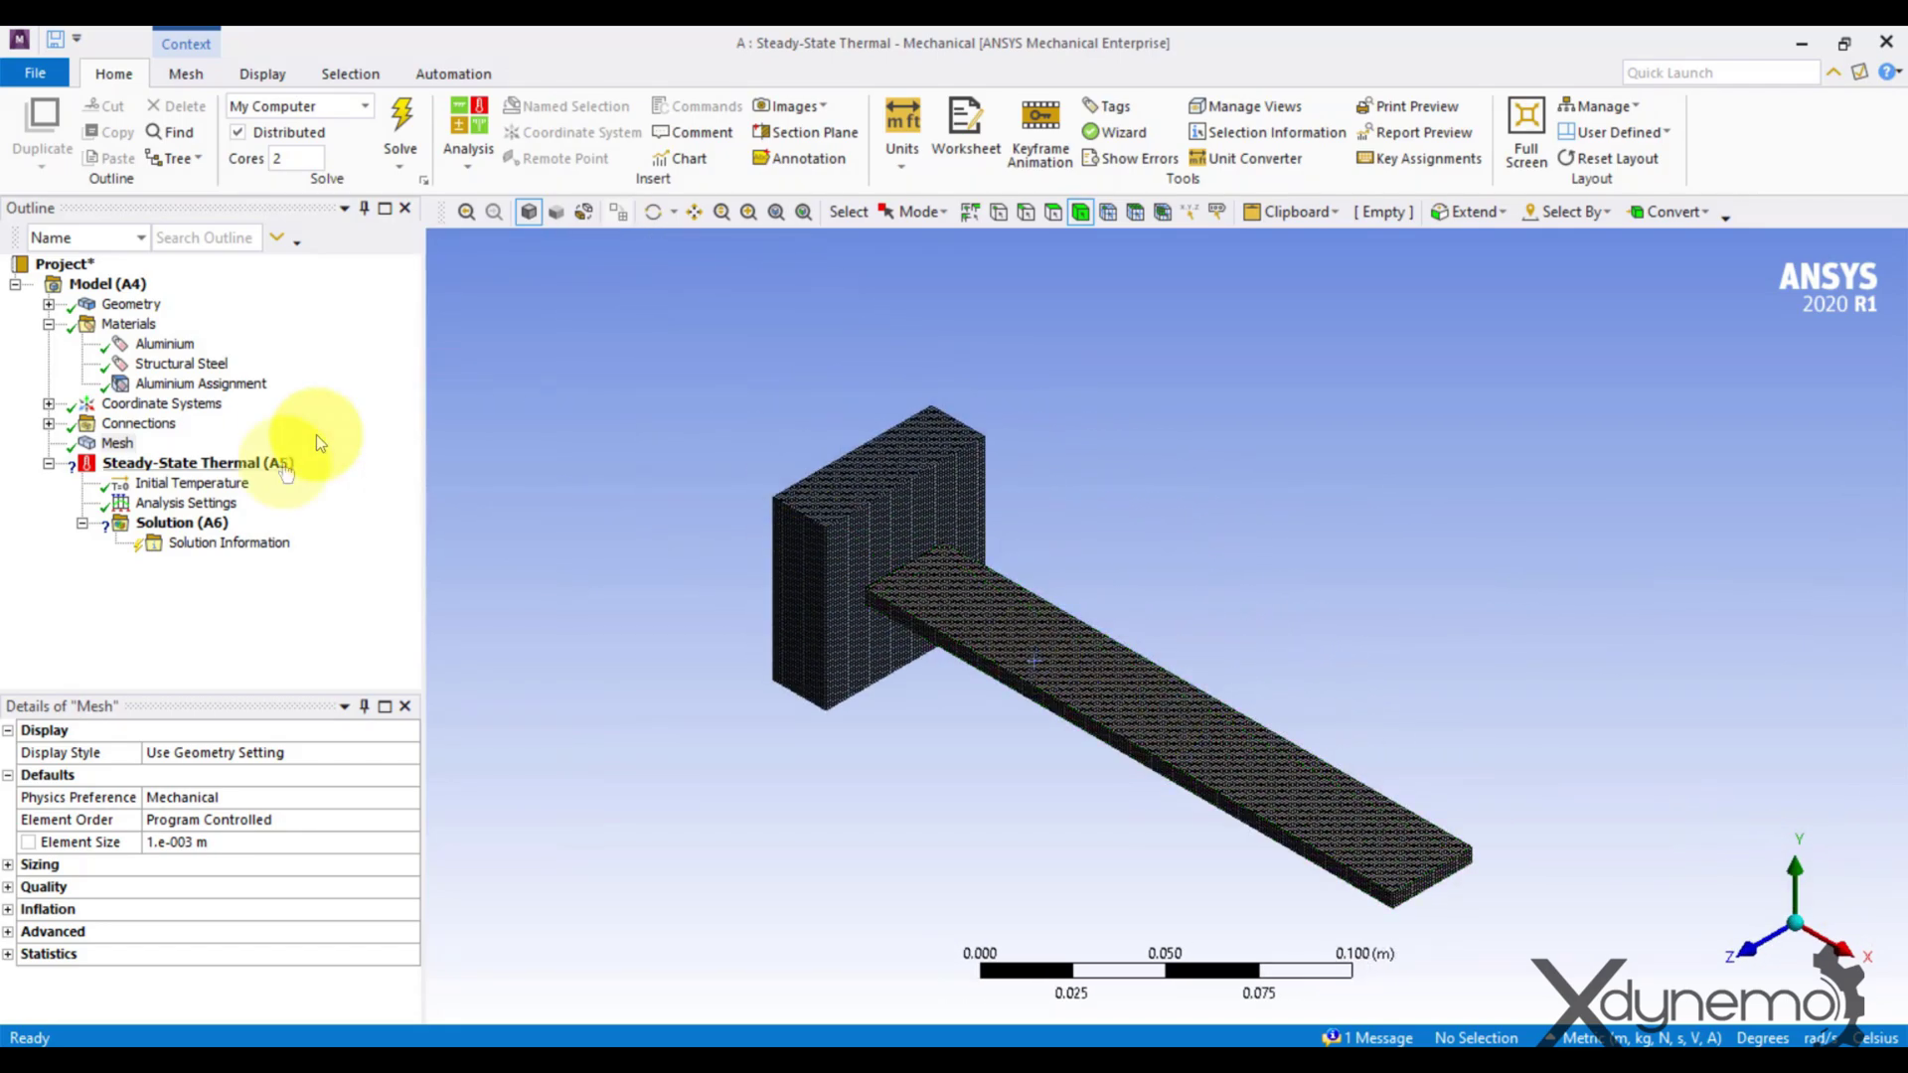
Add a Temperature load of 300 °C on the base block's face where the bar attaches
left_click(200, 465)
right_click(201, 467)
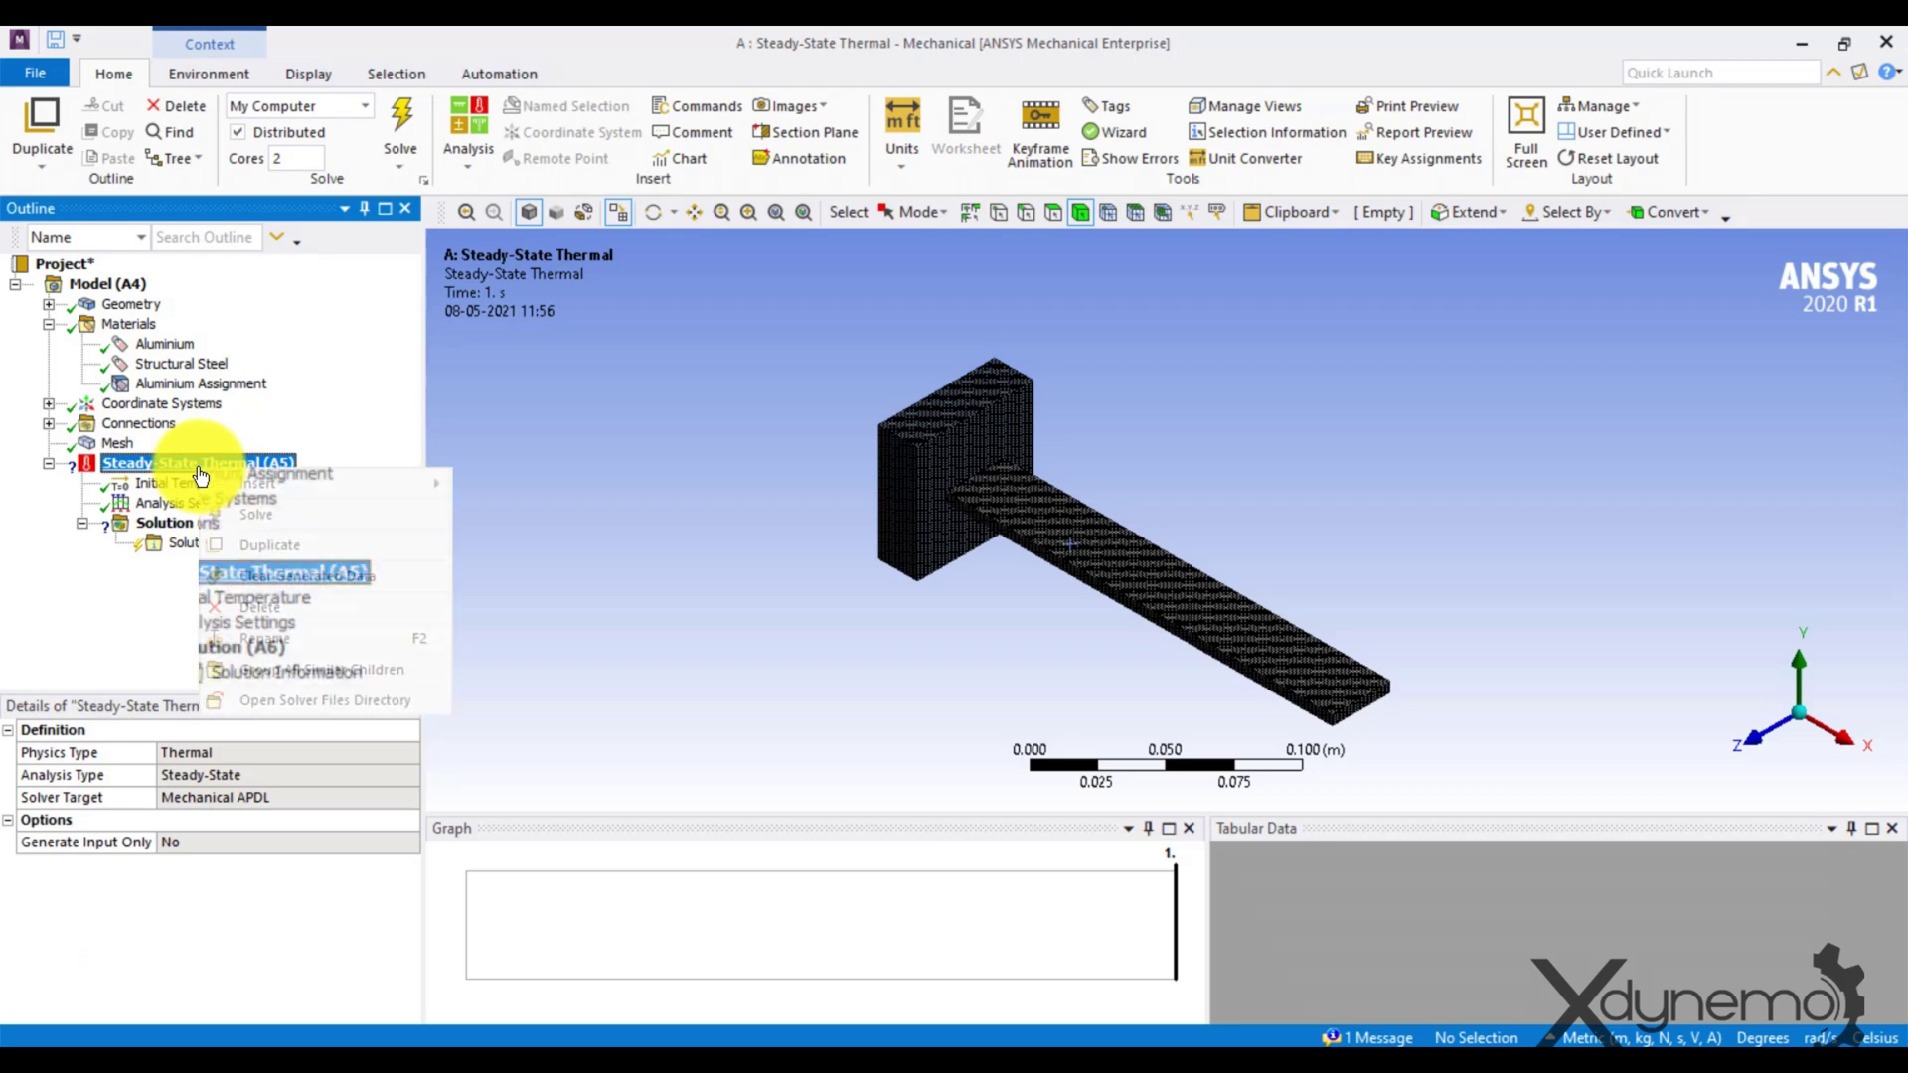
mouse_move(276, 483)
left_click(512, 484)
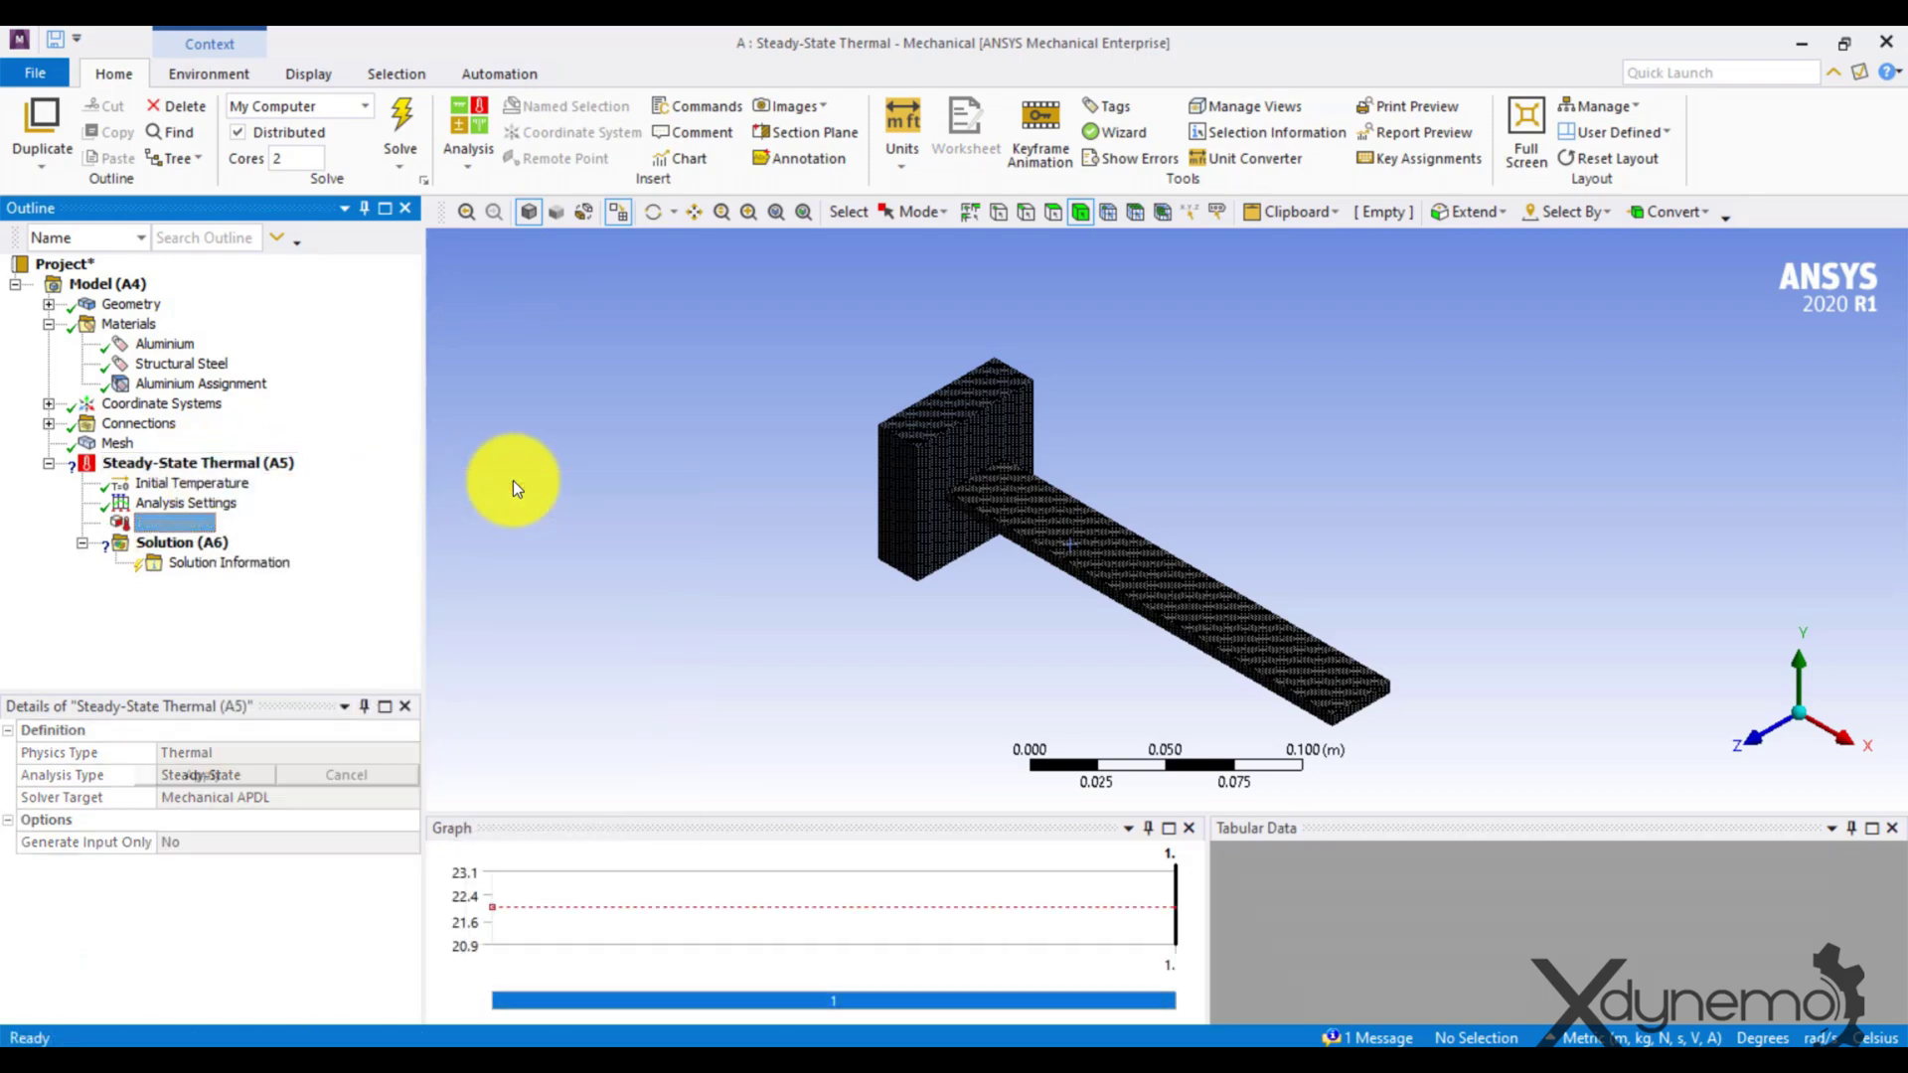
left_click(1056, 211)
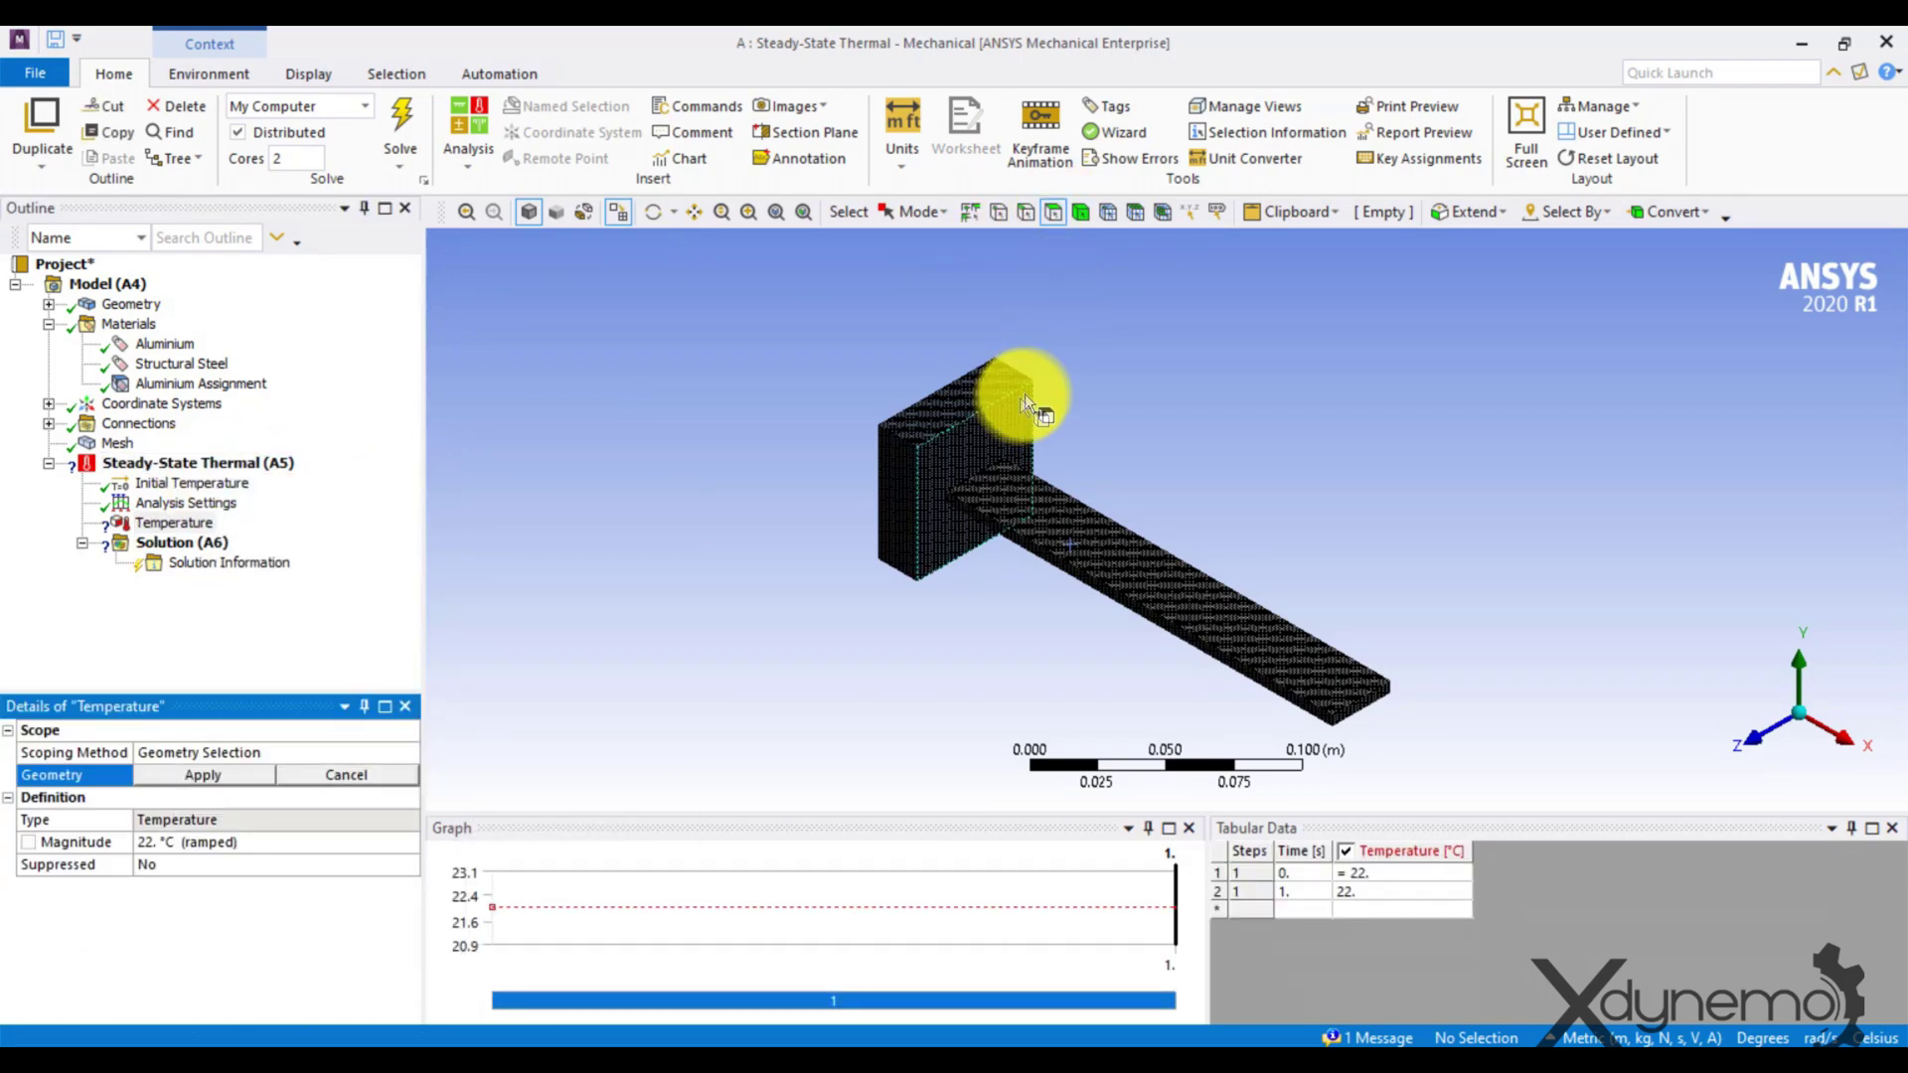
left_click(981, 437)
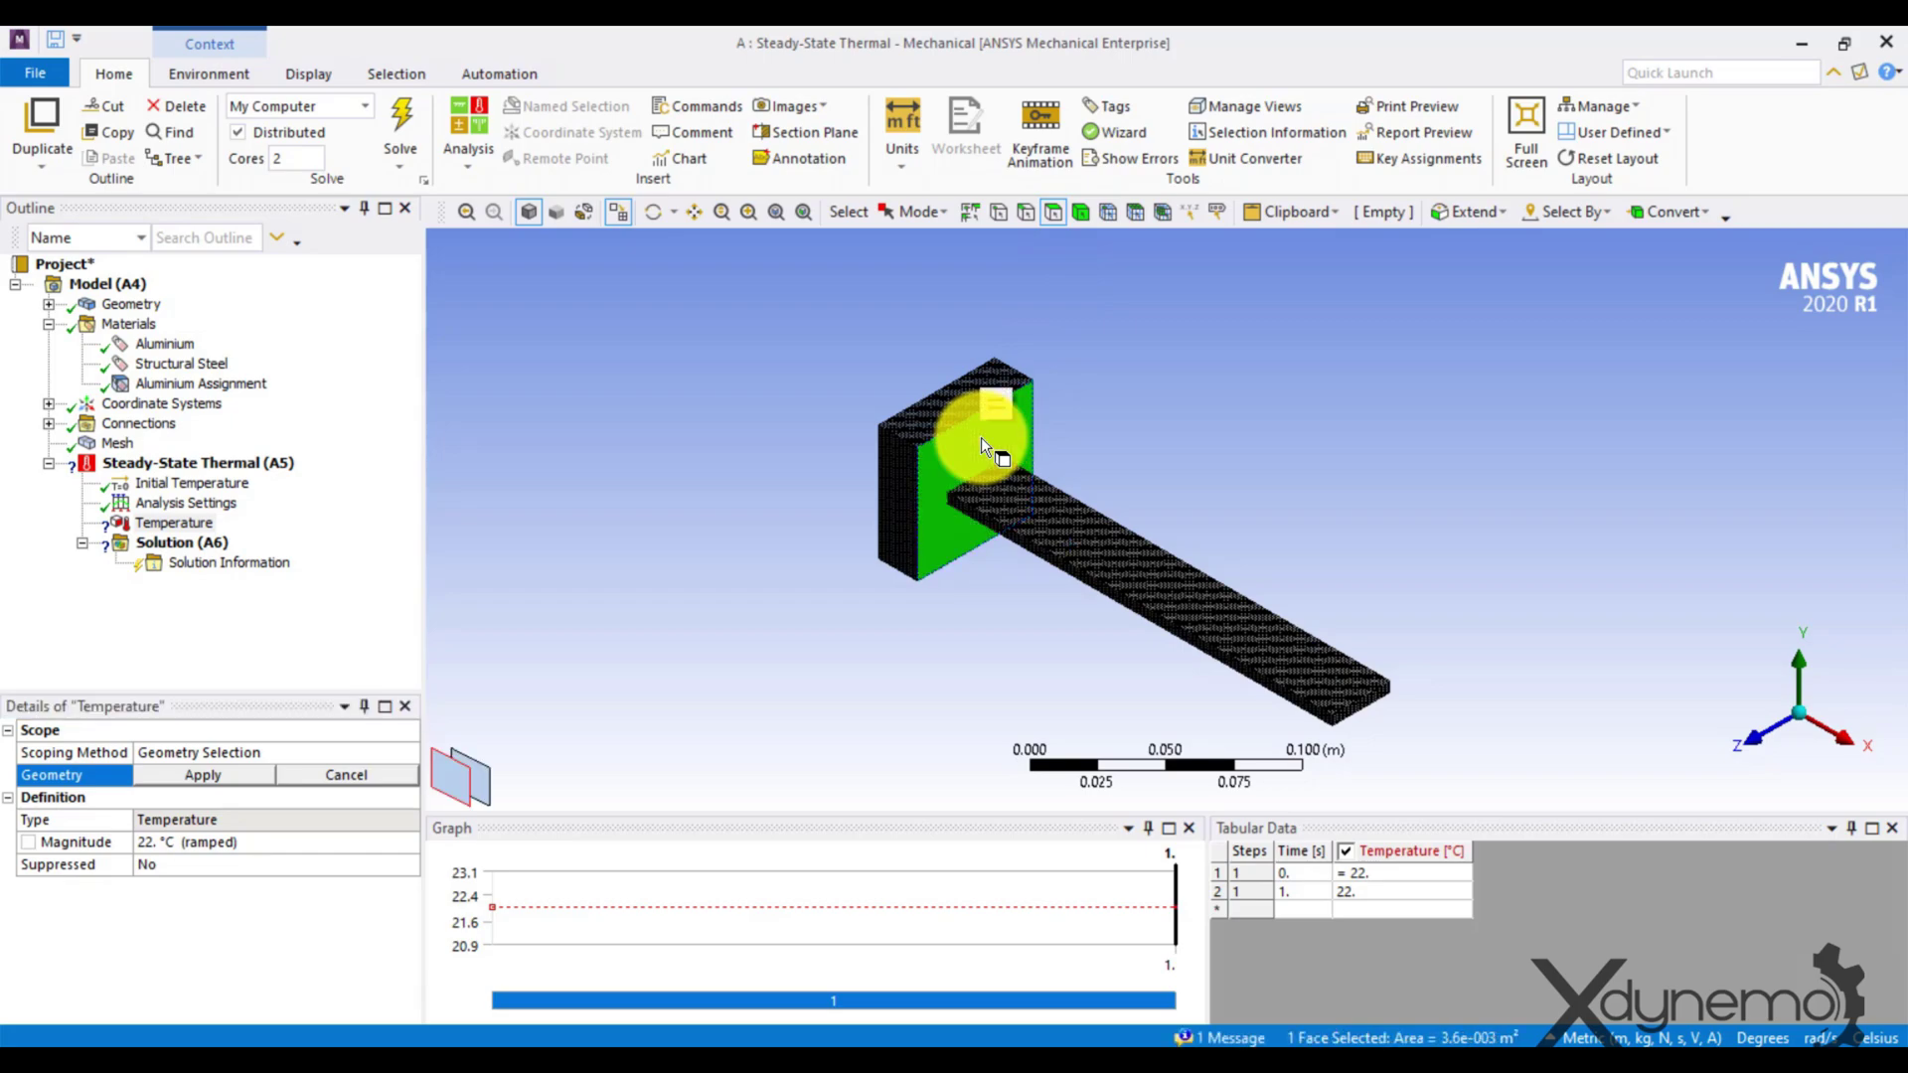
left_click(201, 775)
left_click(154, 842)
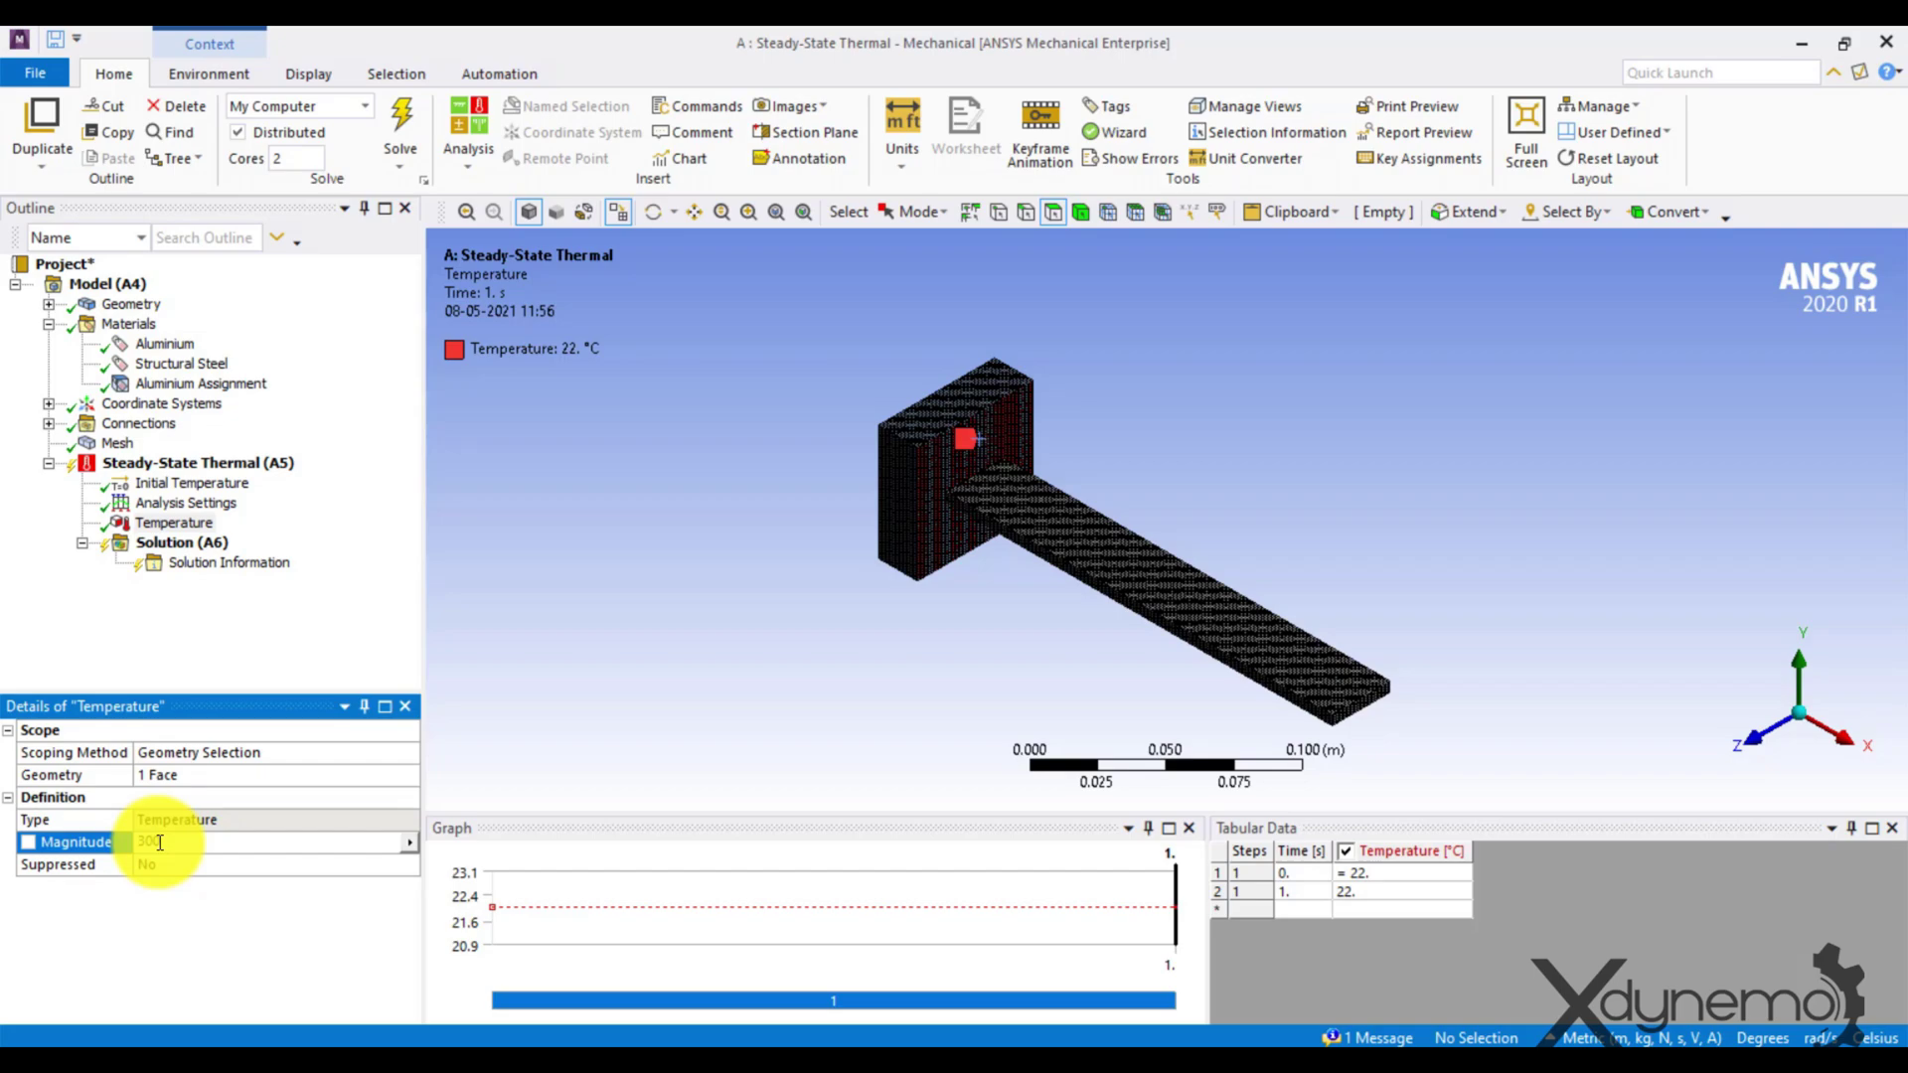
Add a Convection load scoped to the bar's five exposed faces: top, bottom, both long sides and the free end
left_click(258, 470)
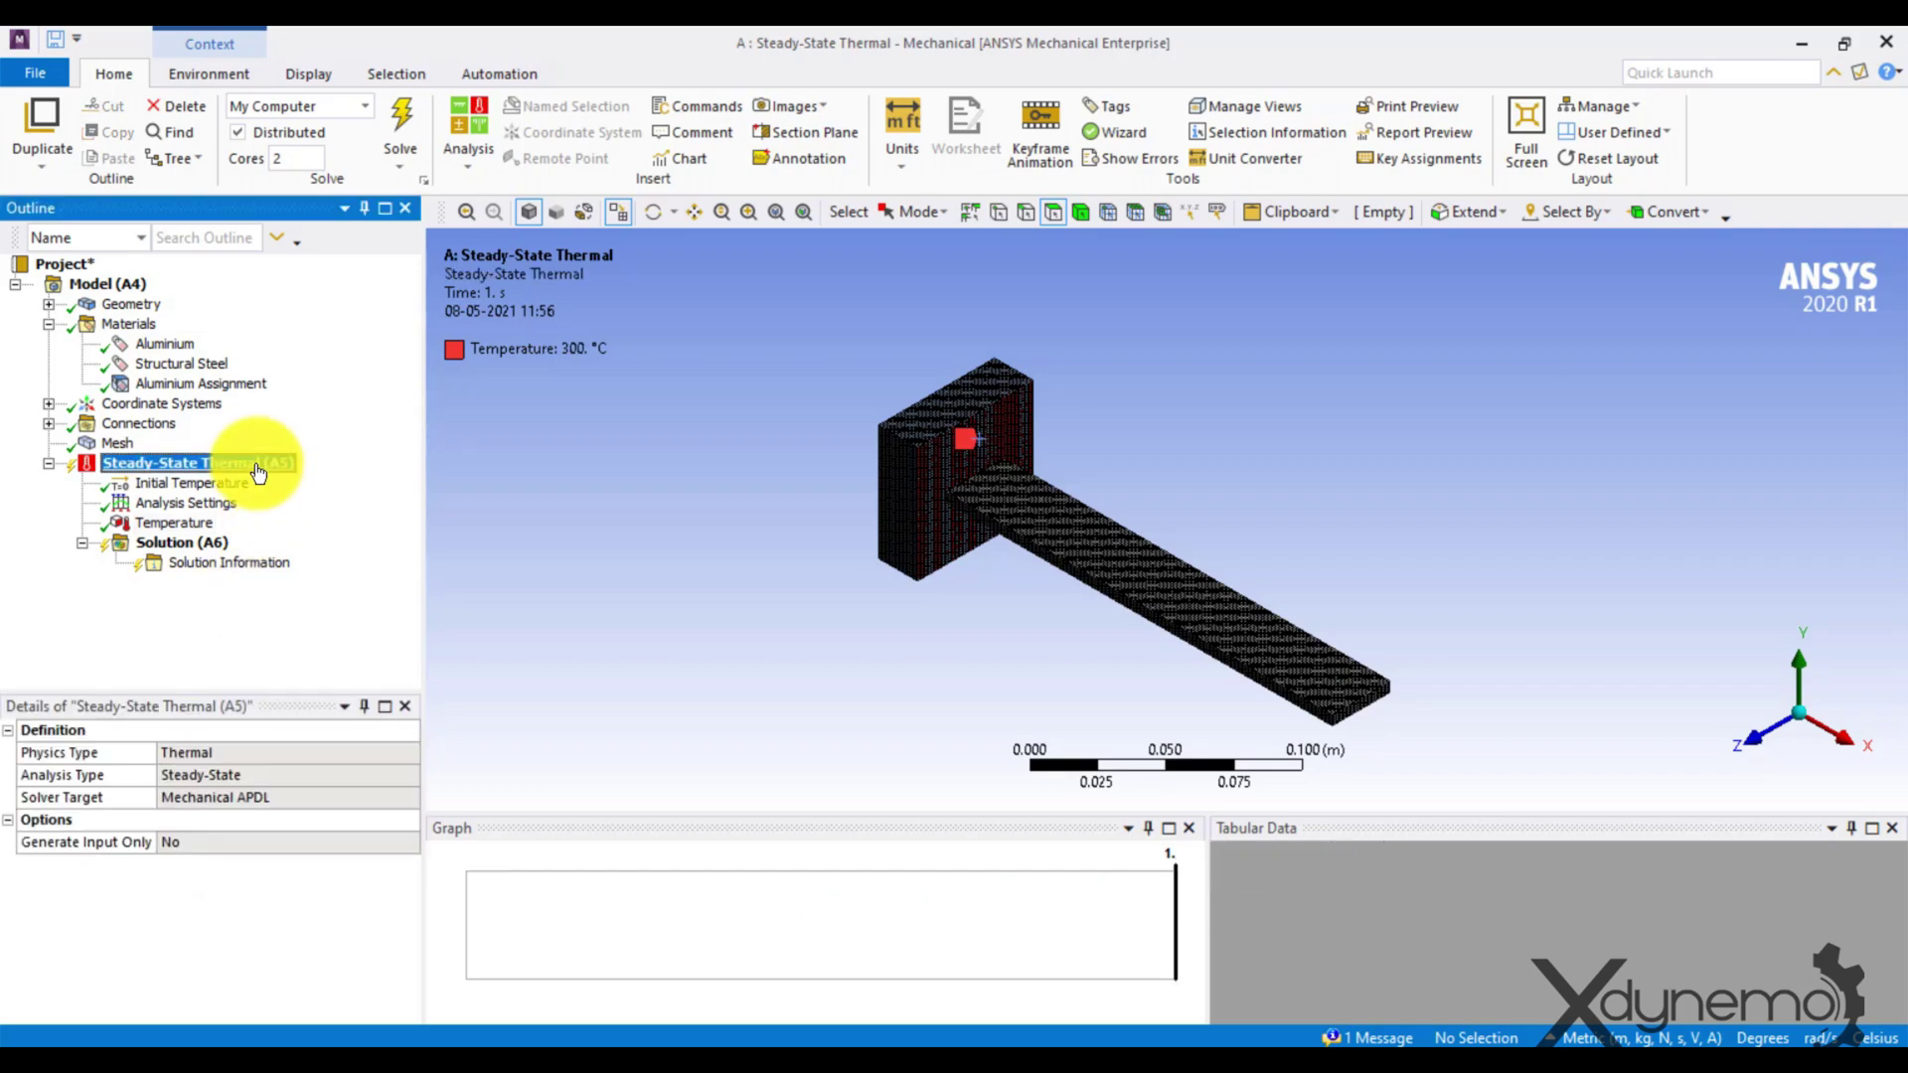
right_click(257, 470)
mouse_move(391, 483)
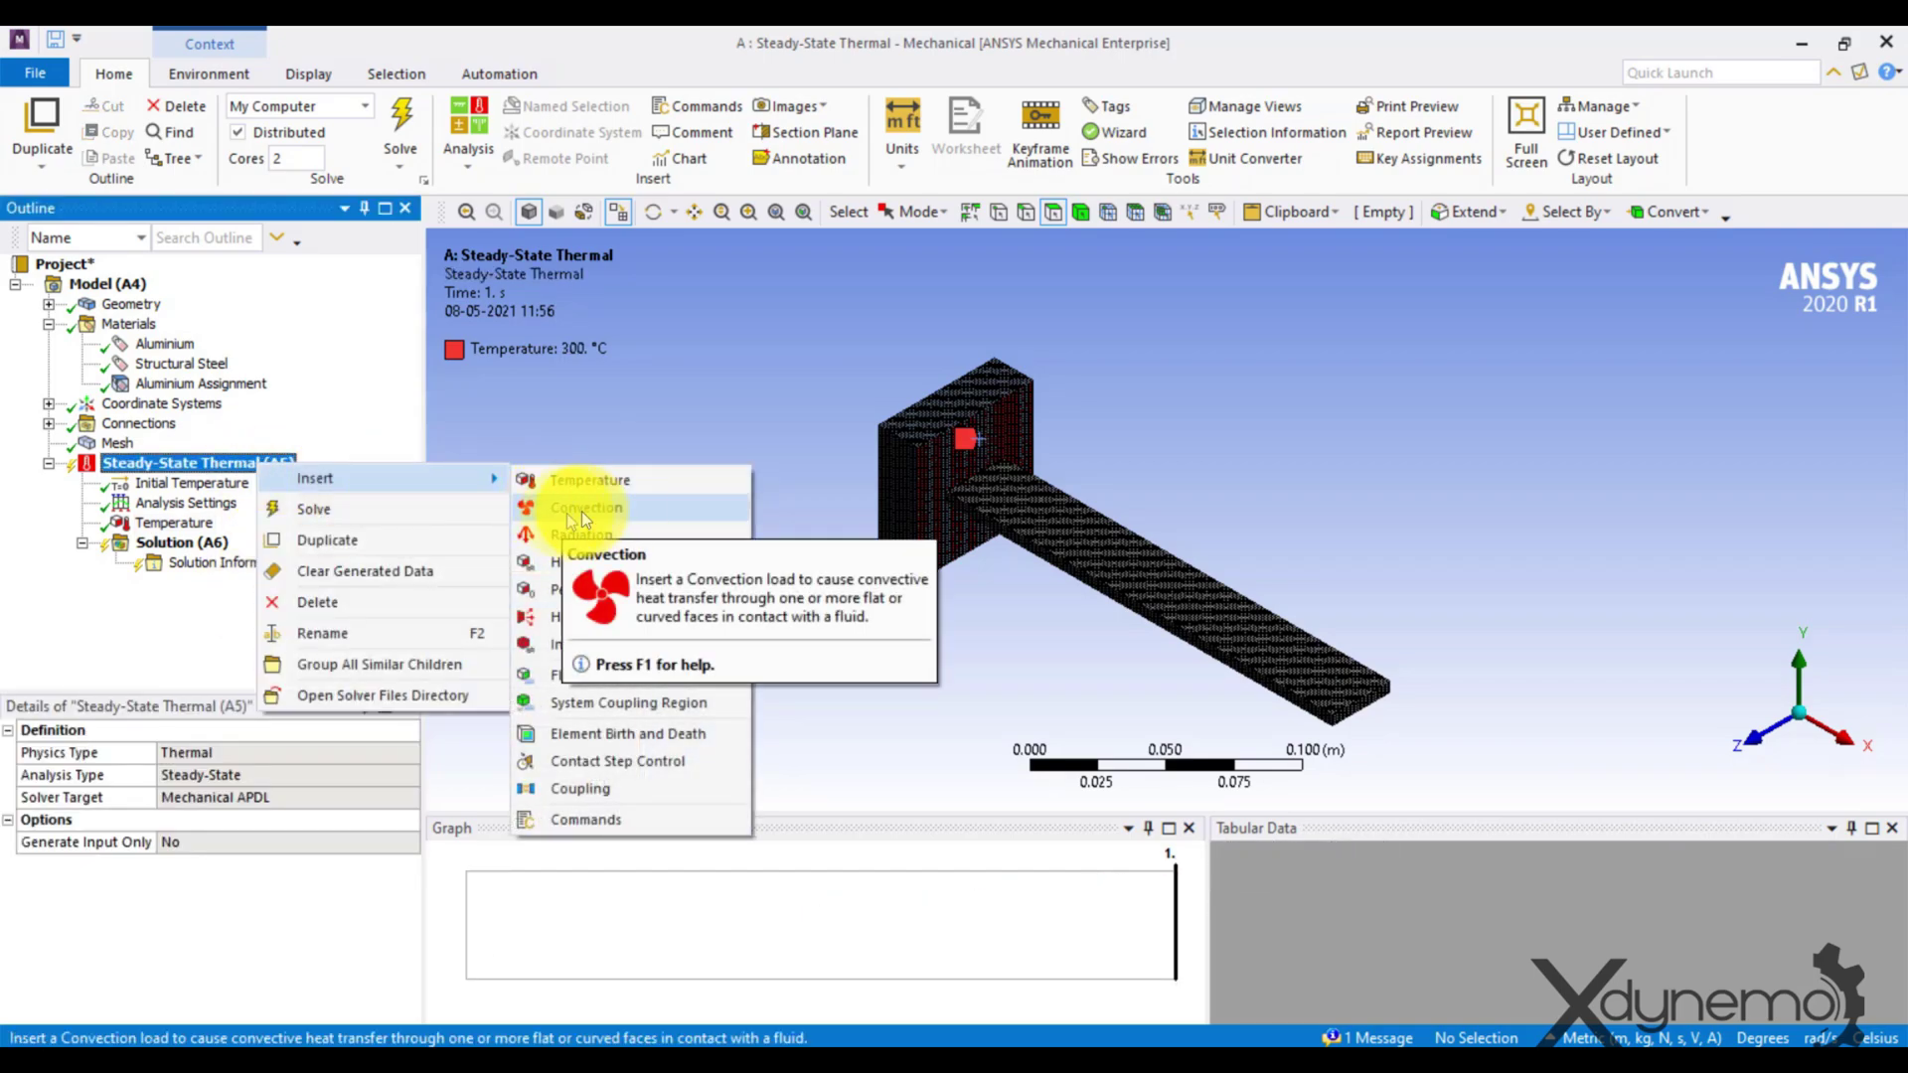
left_click(568, 514)
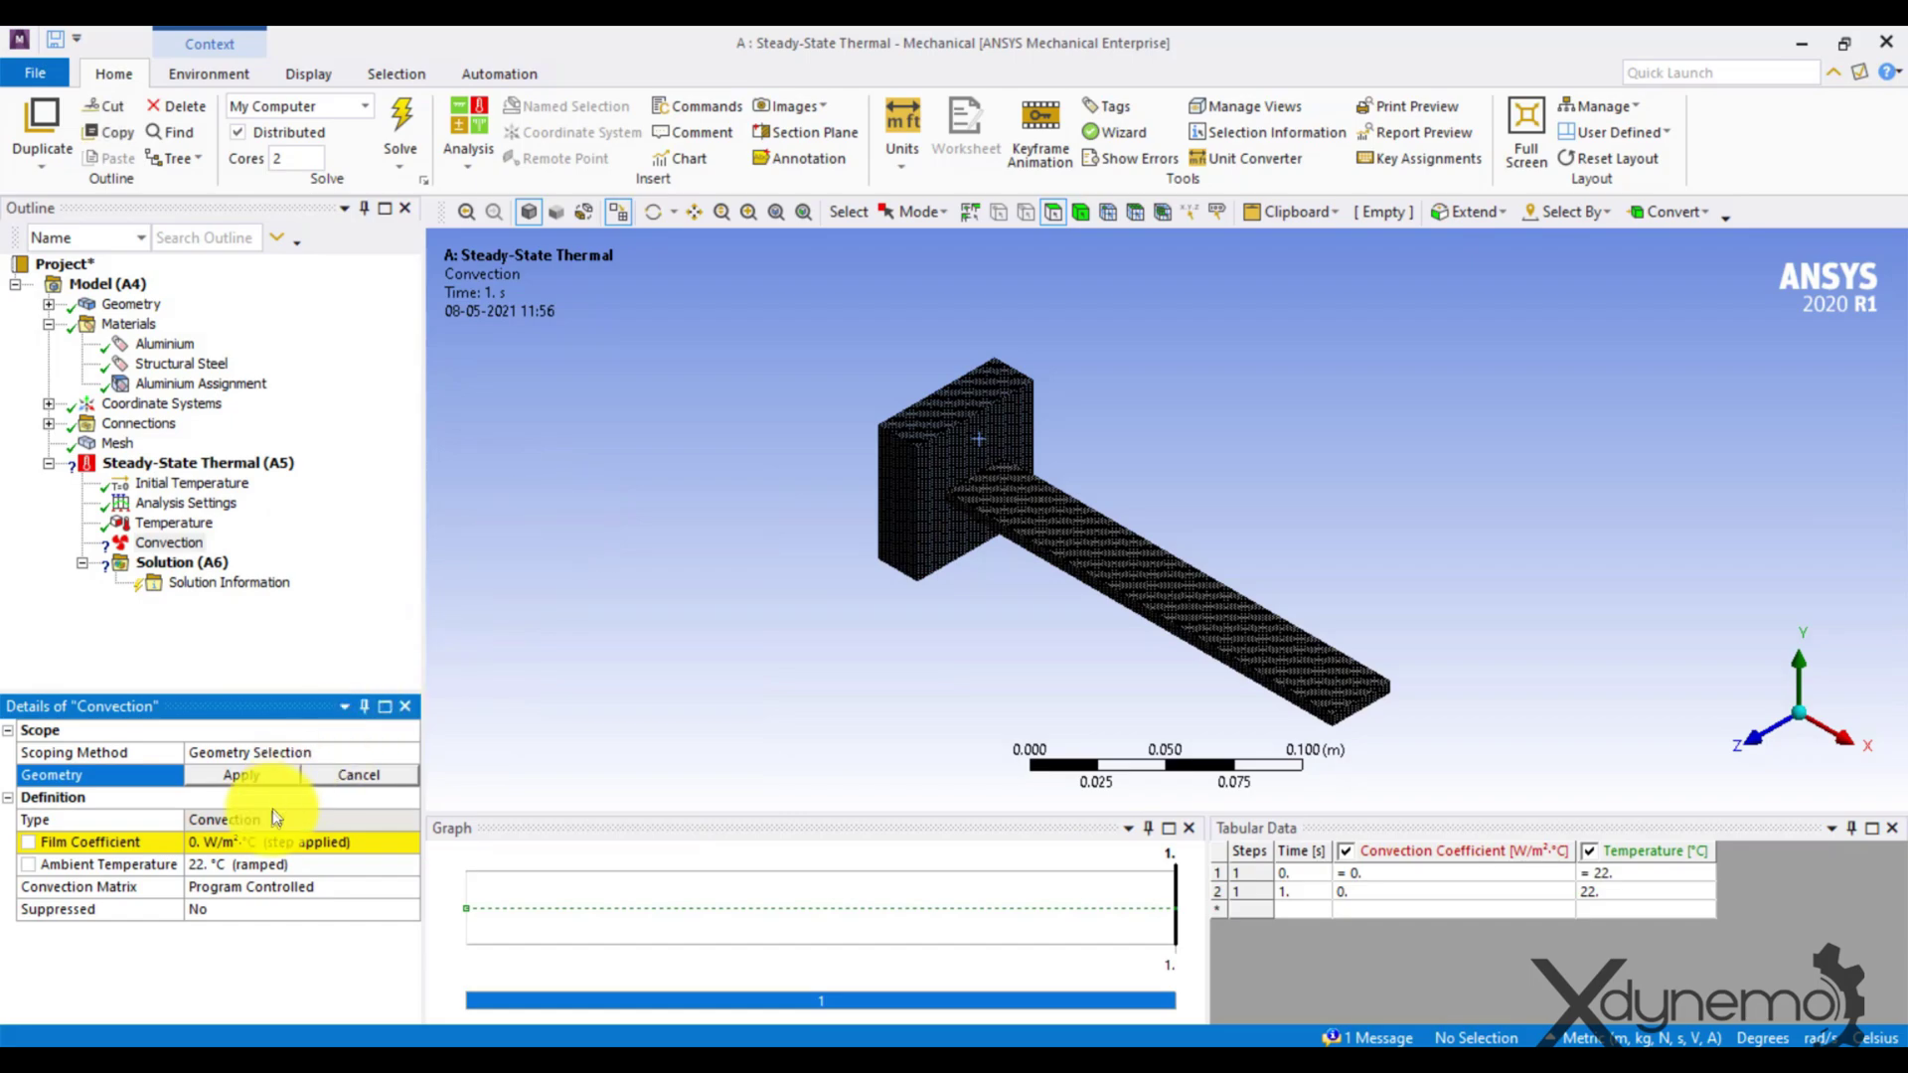
scroll(1142, 606, "up", 4)
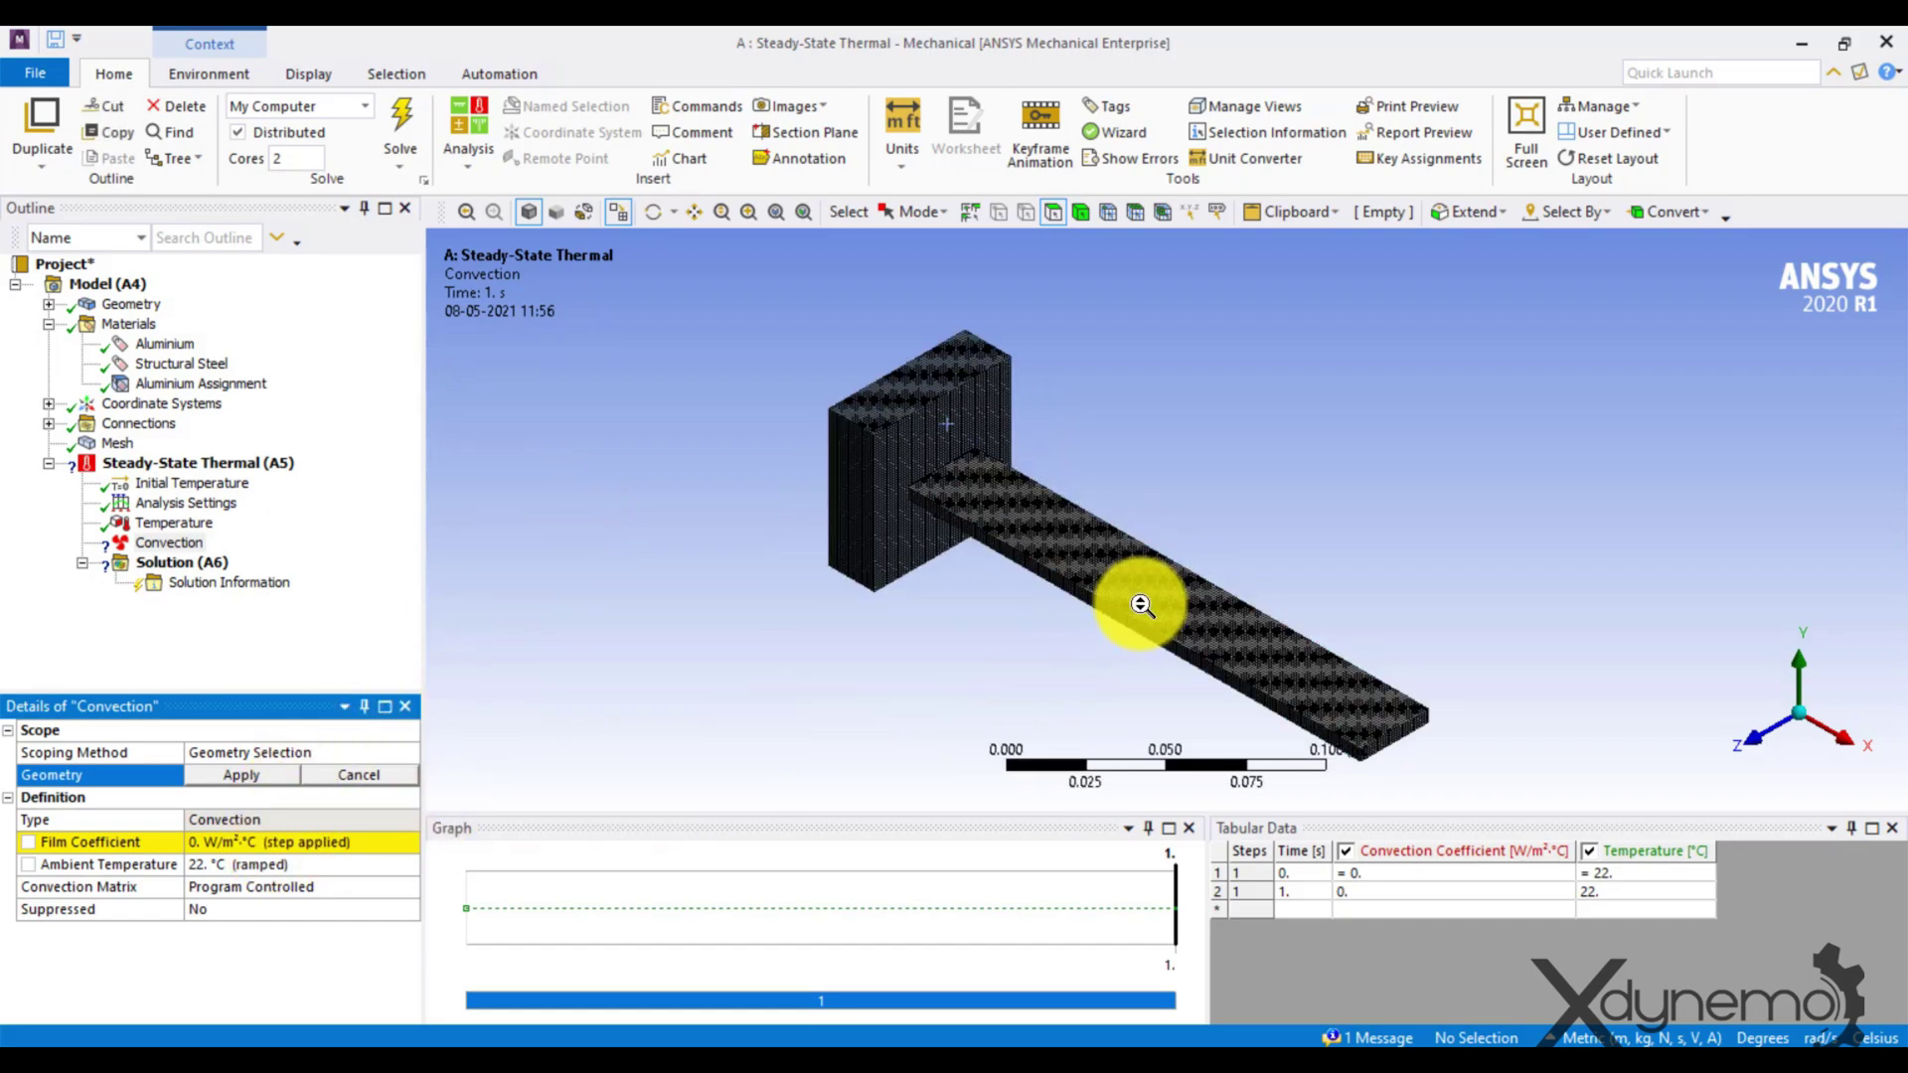
left_click(1018, 547)
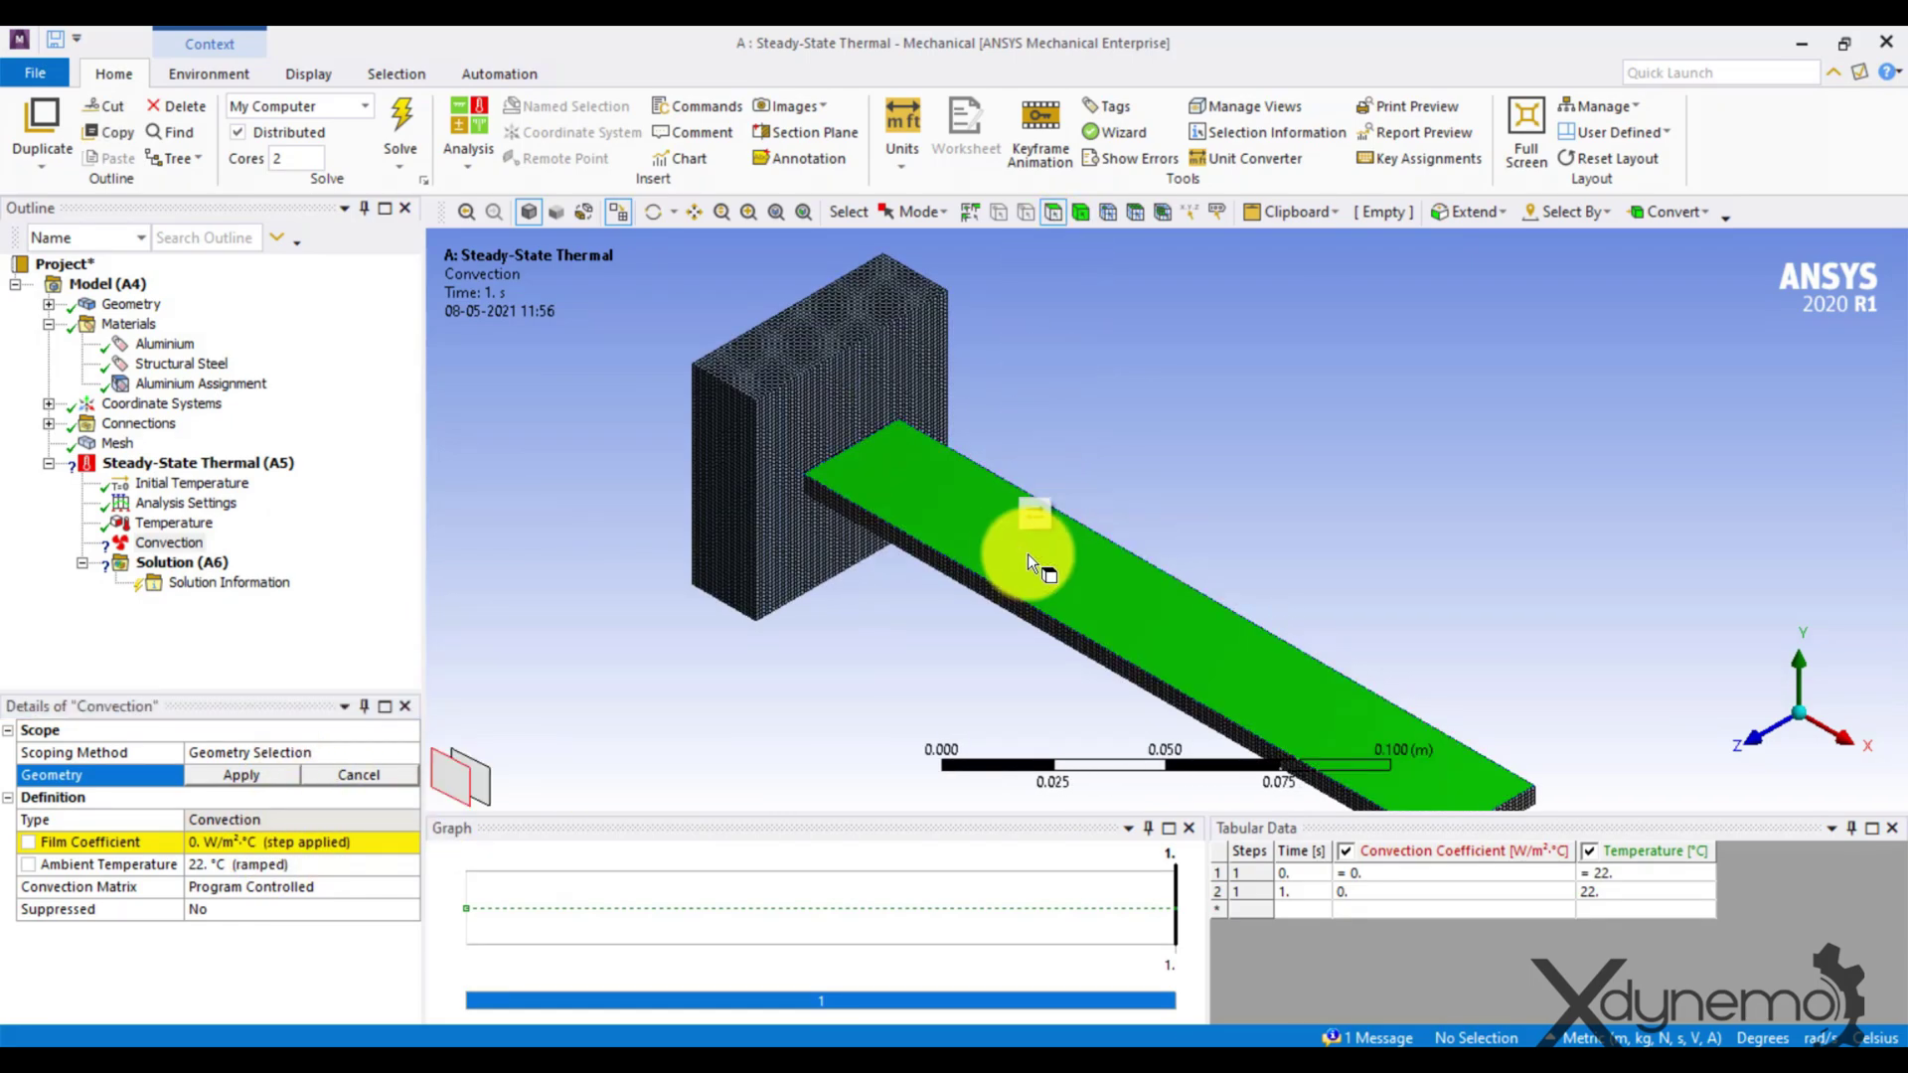
middle_click_drag(1020, 518, 1023, 513, "ctrl")
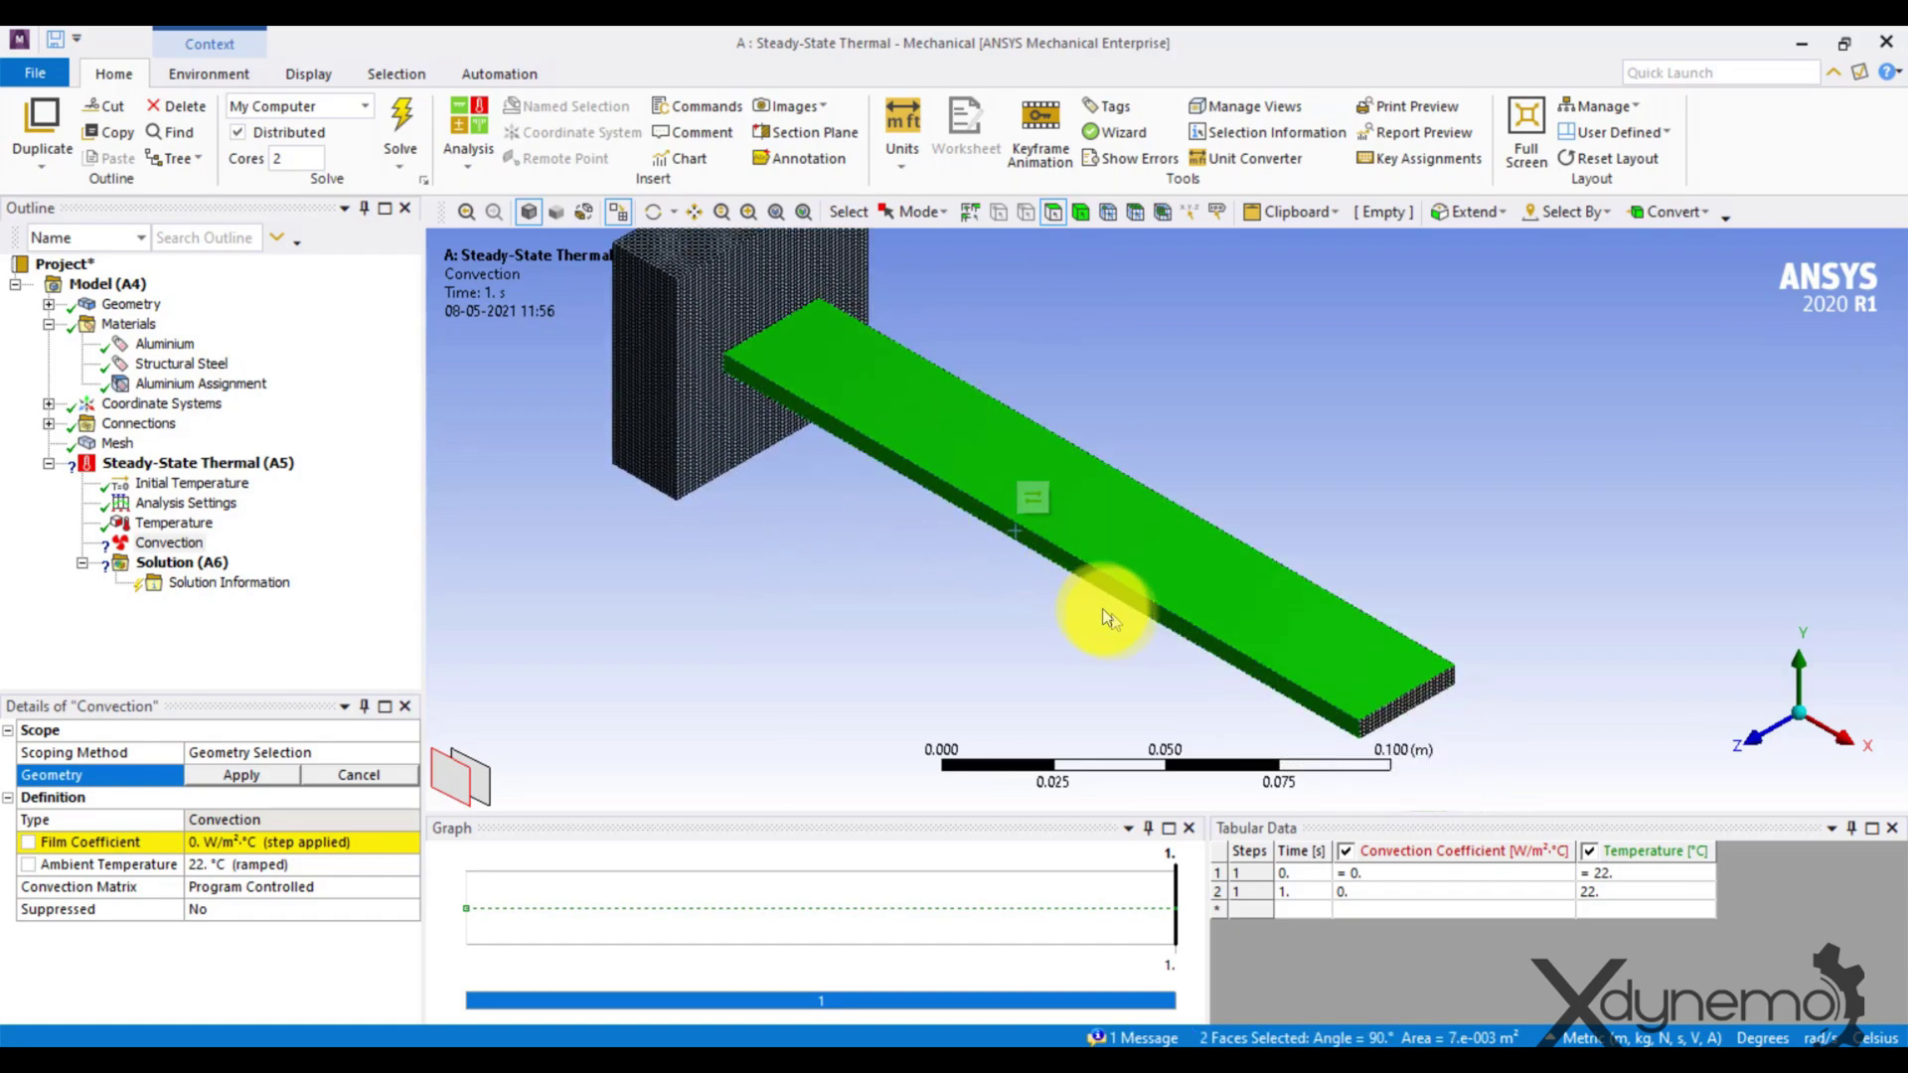
left_click(1385, 708, "ctrl")
left_click(1426, 688, "ctrl")
middle_click_drag(1426, 688, 1342, 617)
left_click(1340, 610, "ctrl")
left_click(1393, 616, "ctrl")
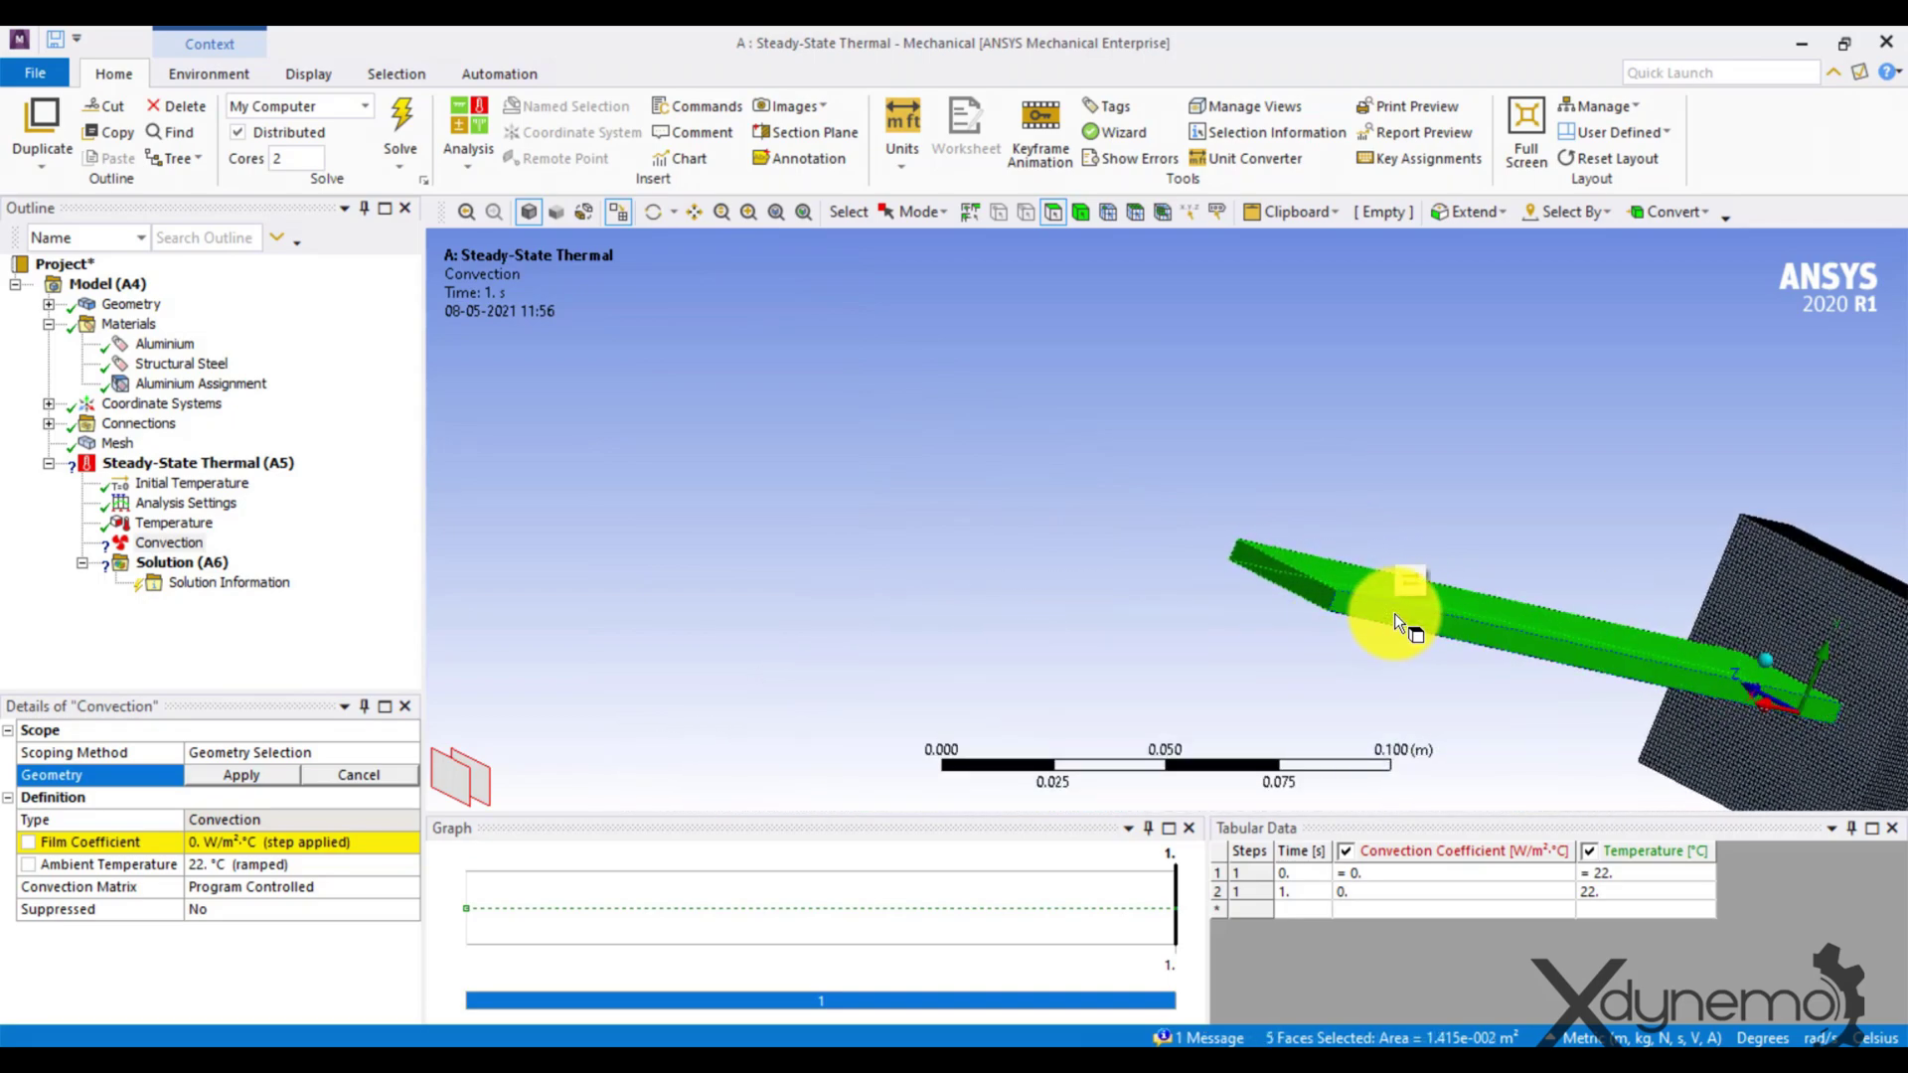
left_click(280, 774)
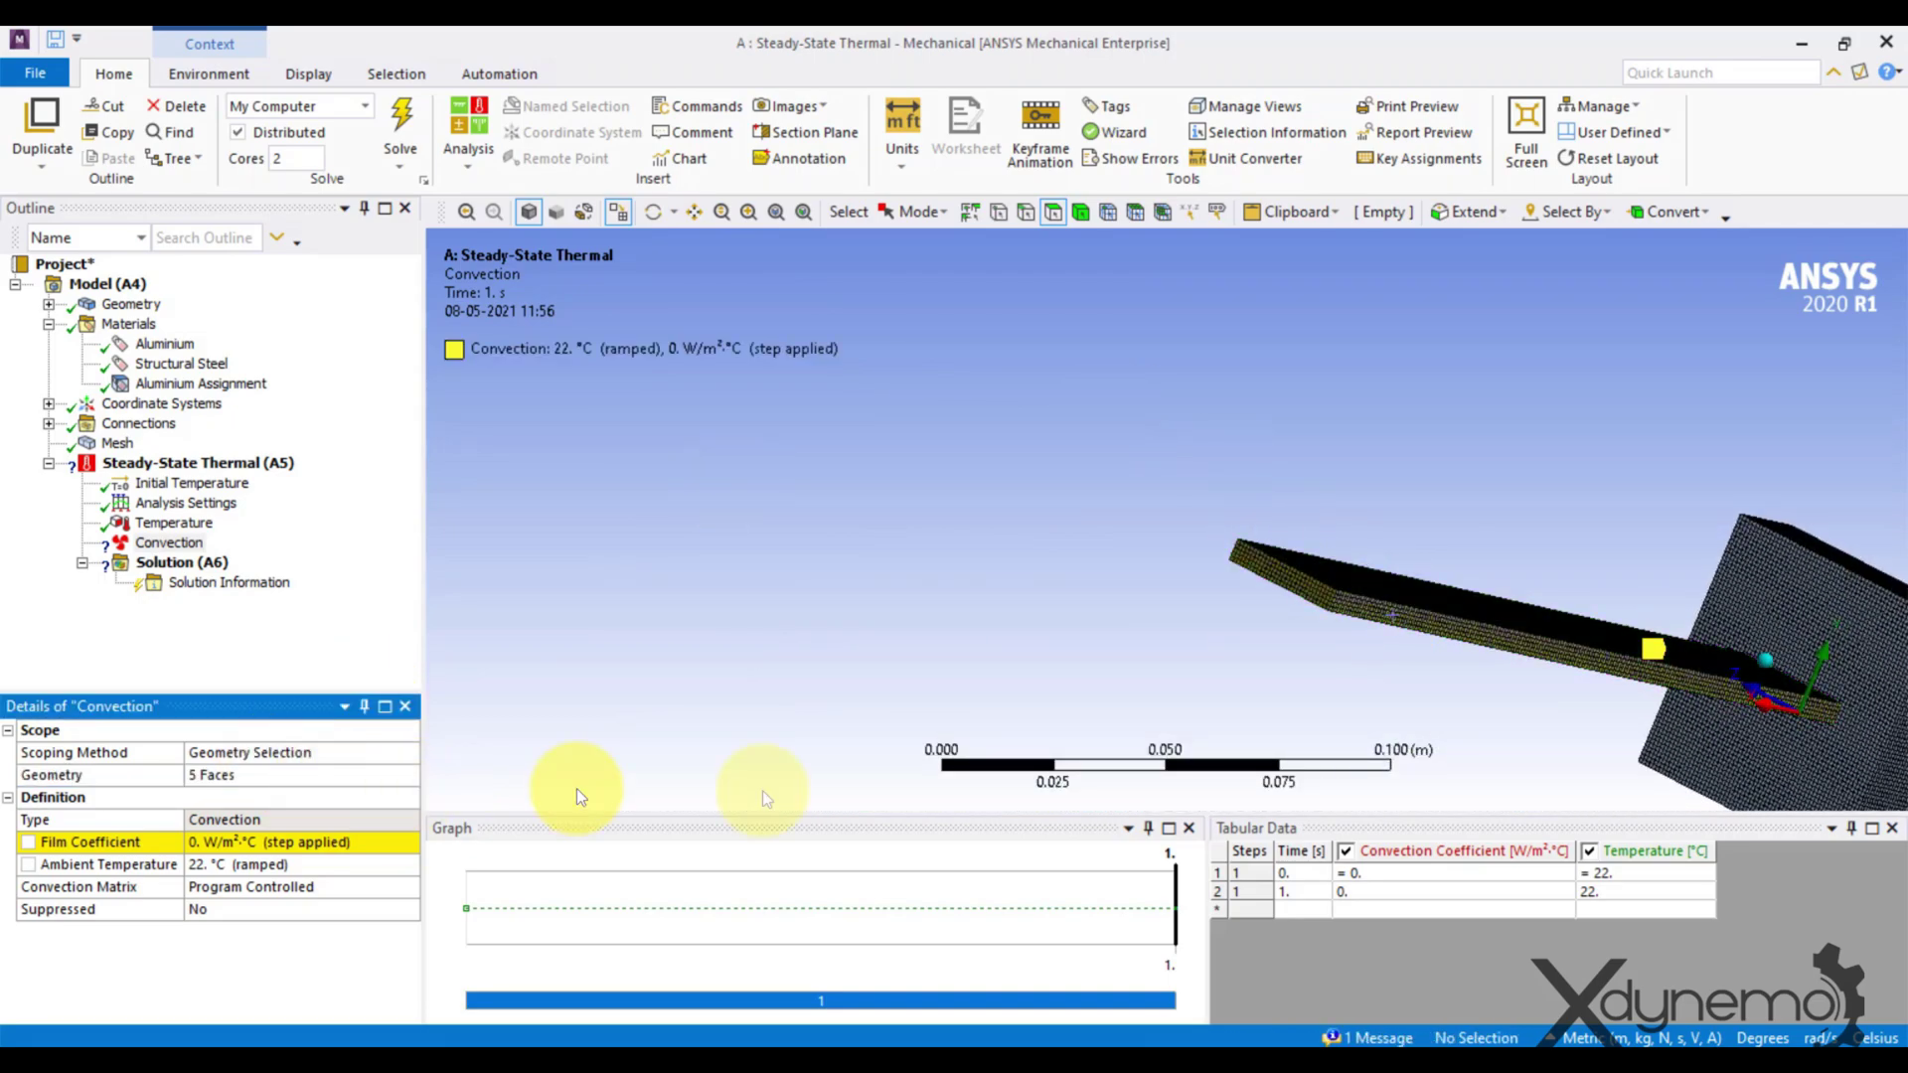
Set the convection film coefficient to 10 W/m²·°C, keeping the ambient temperature at 22 °C
middle_click_drag(1735, 711, 1308, 626)
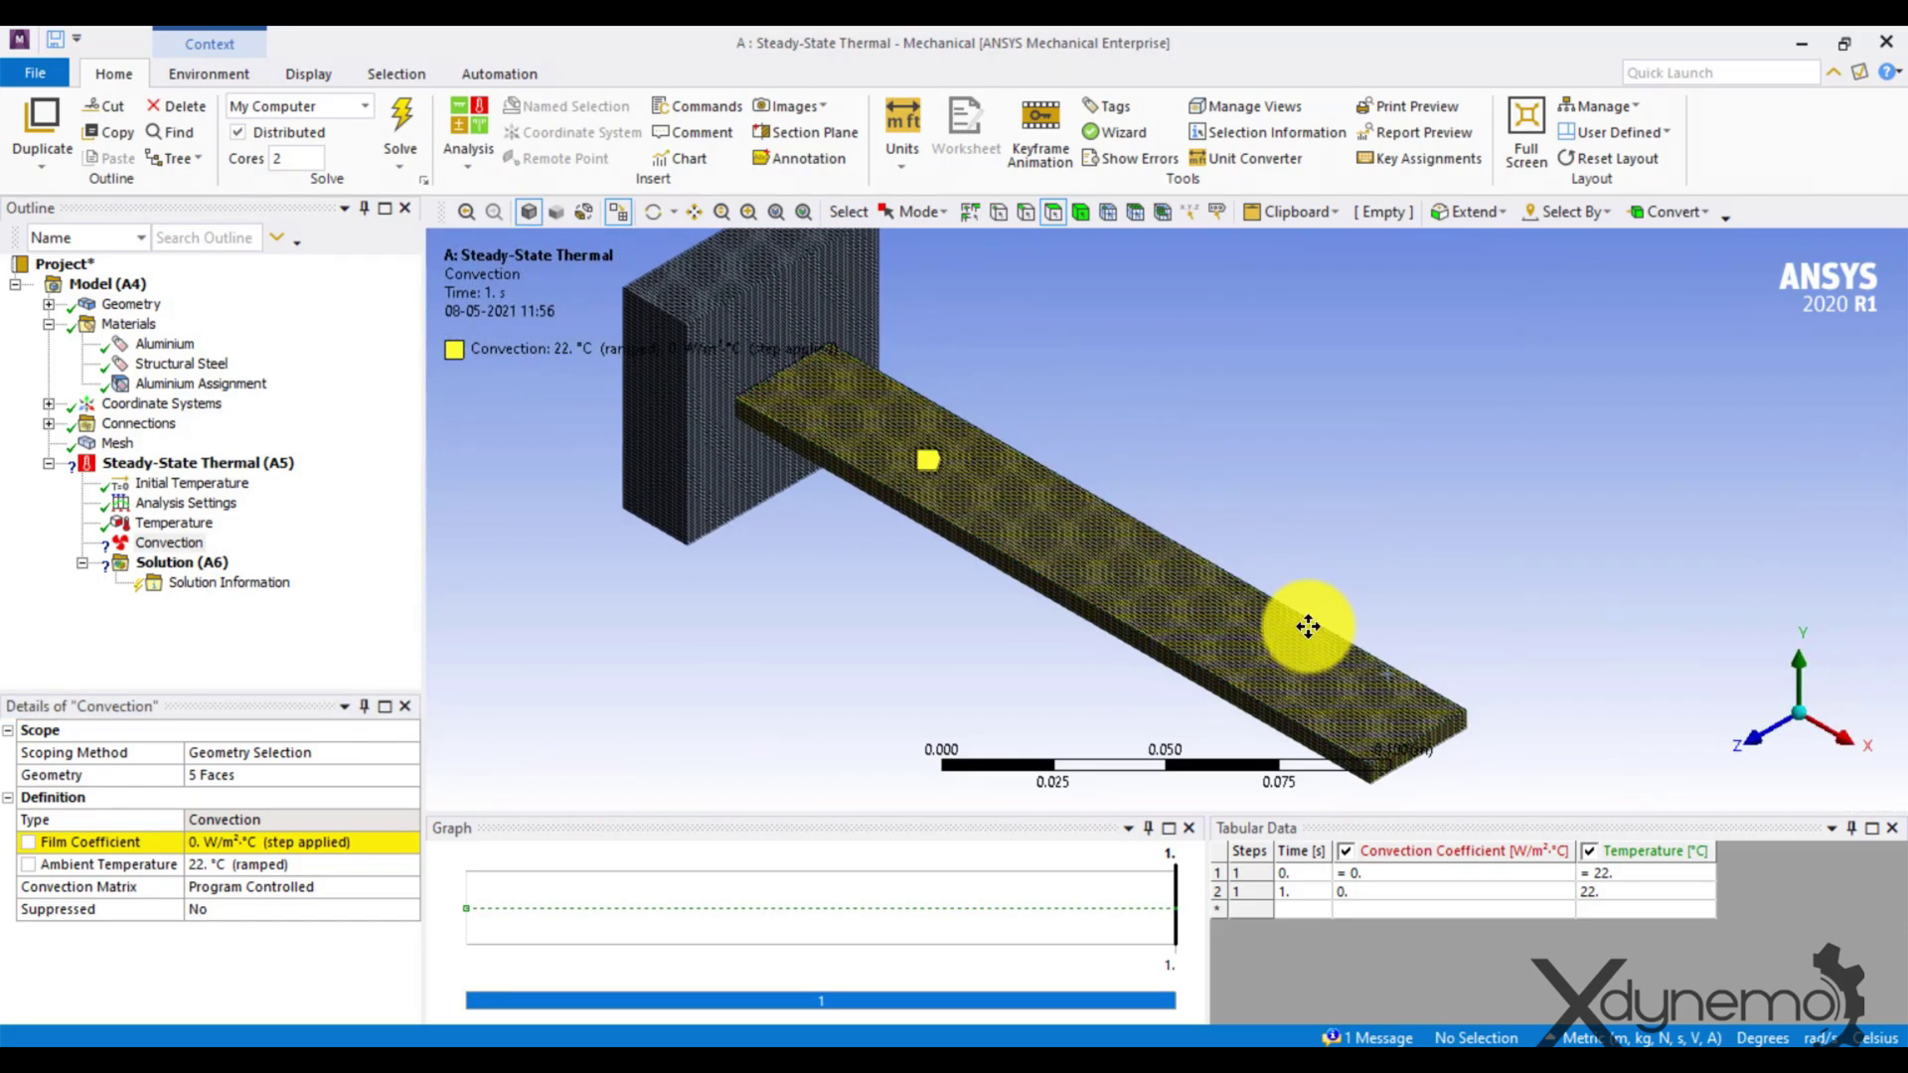
left_click(203, 841)
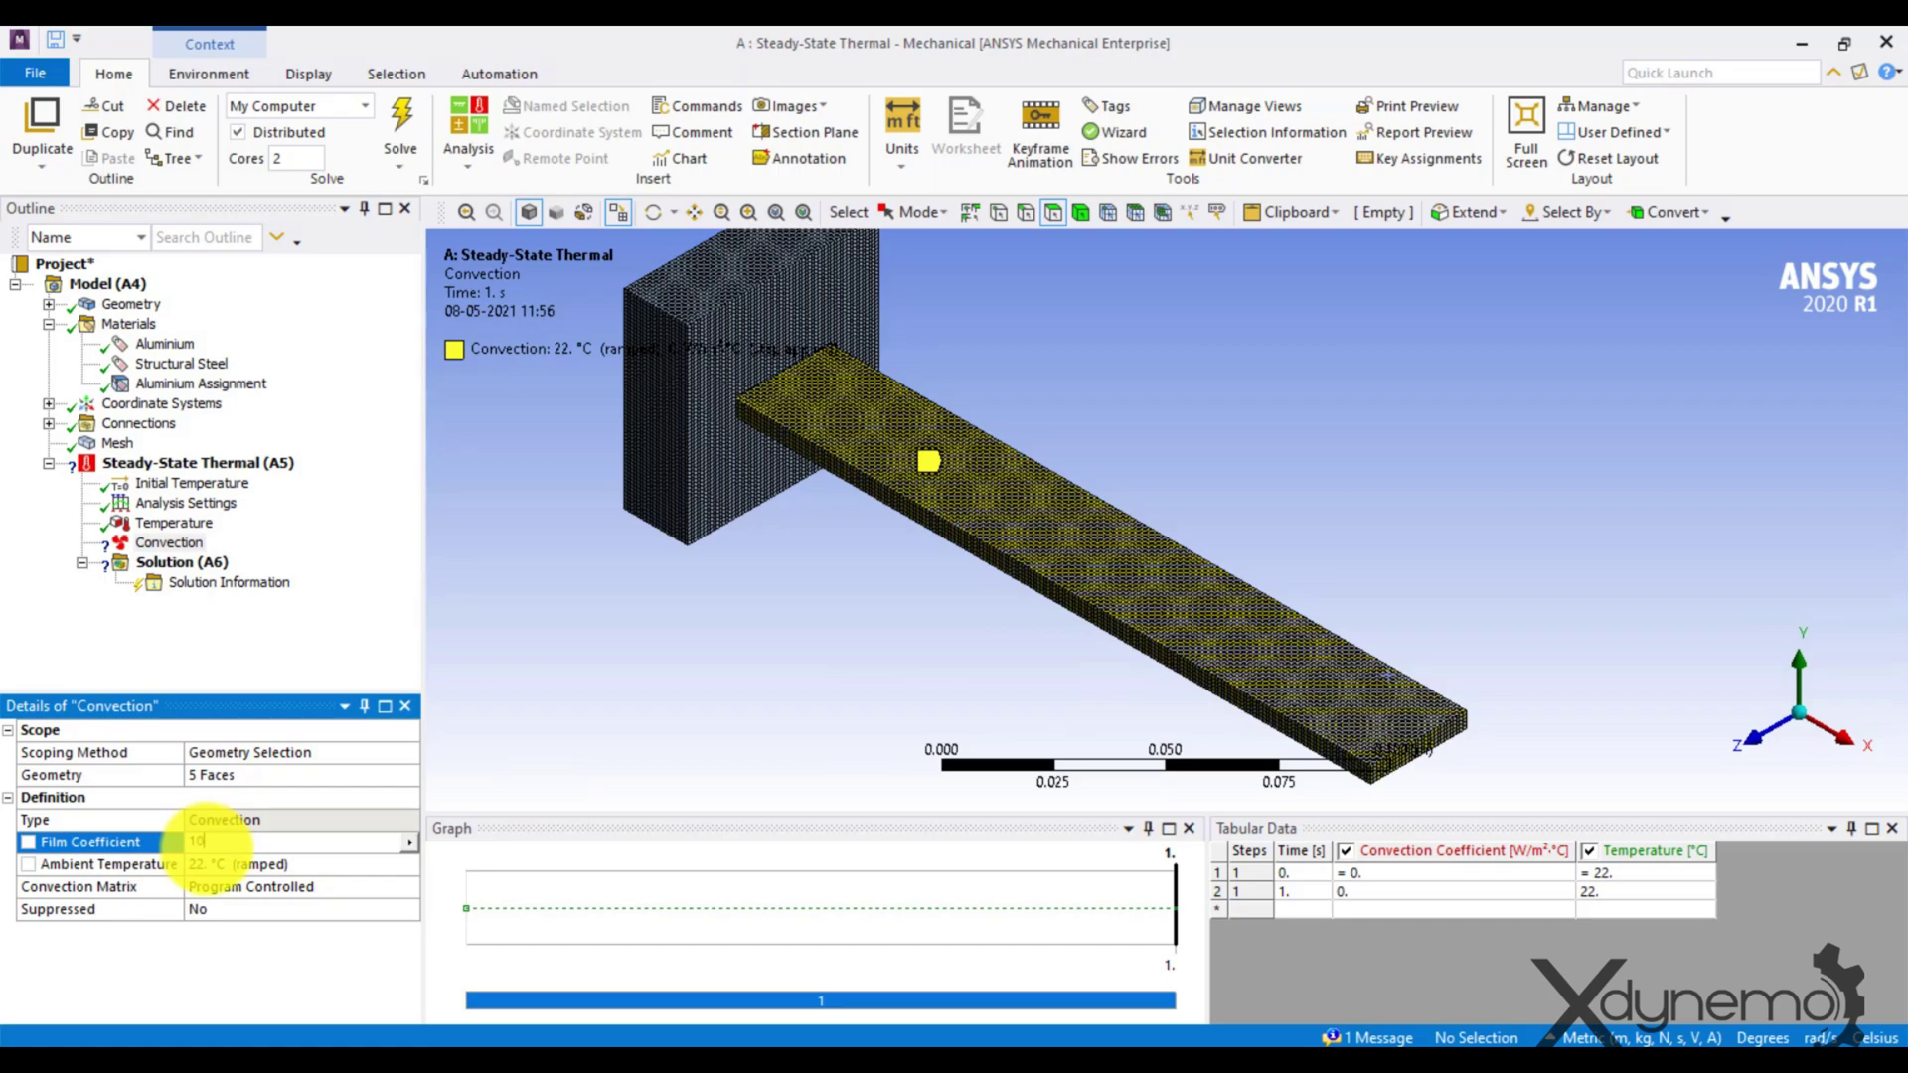
left_click(206, 867)
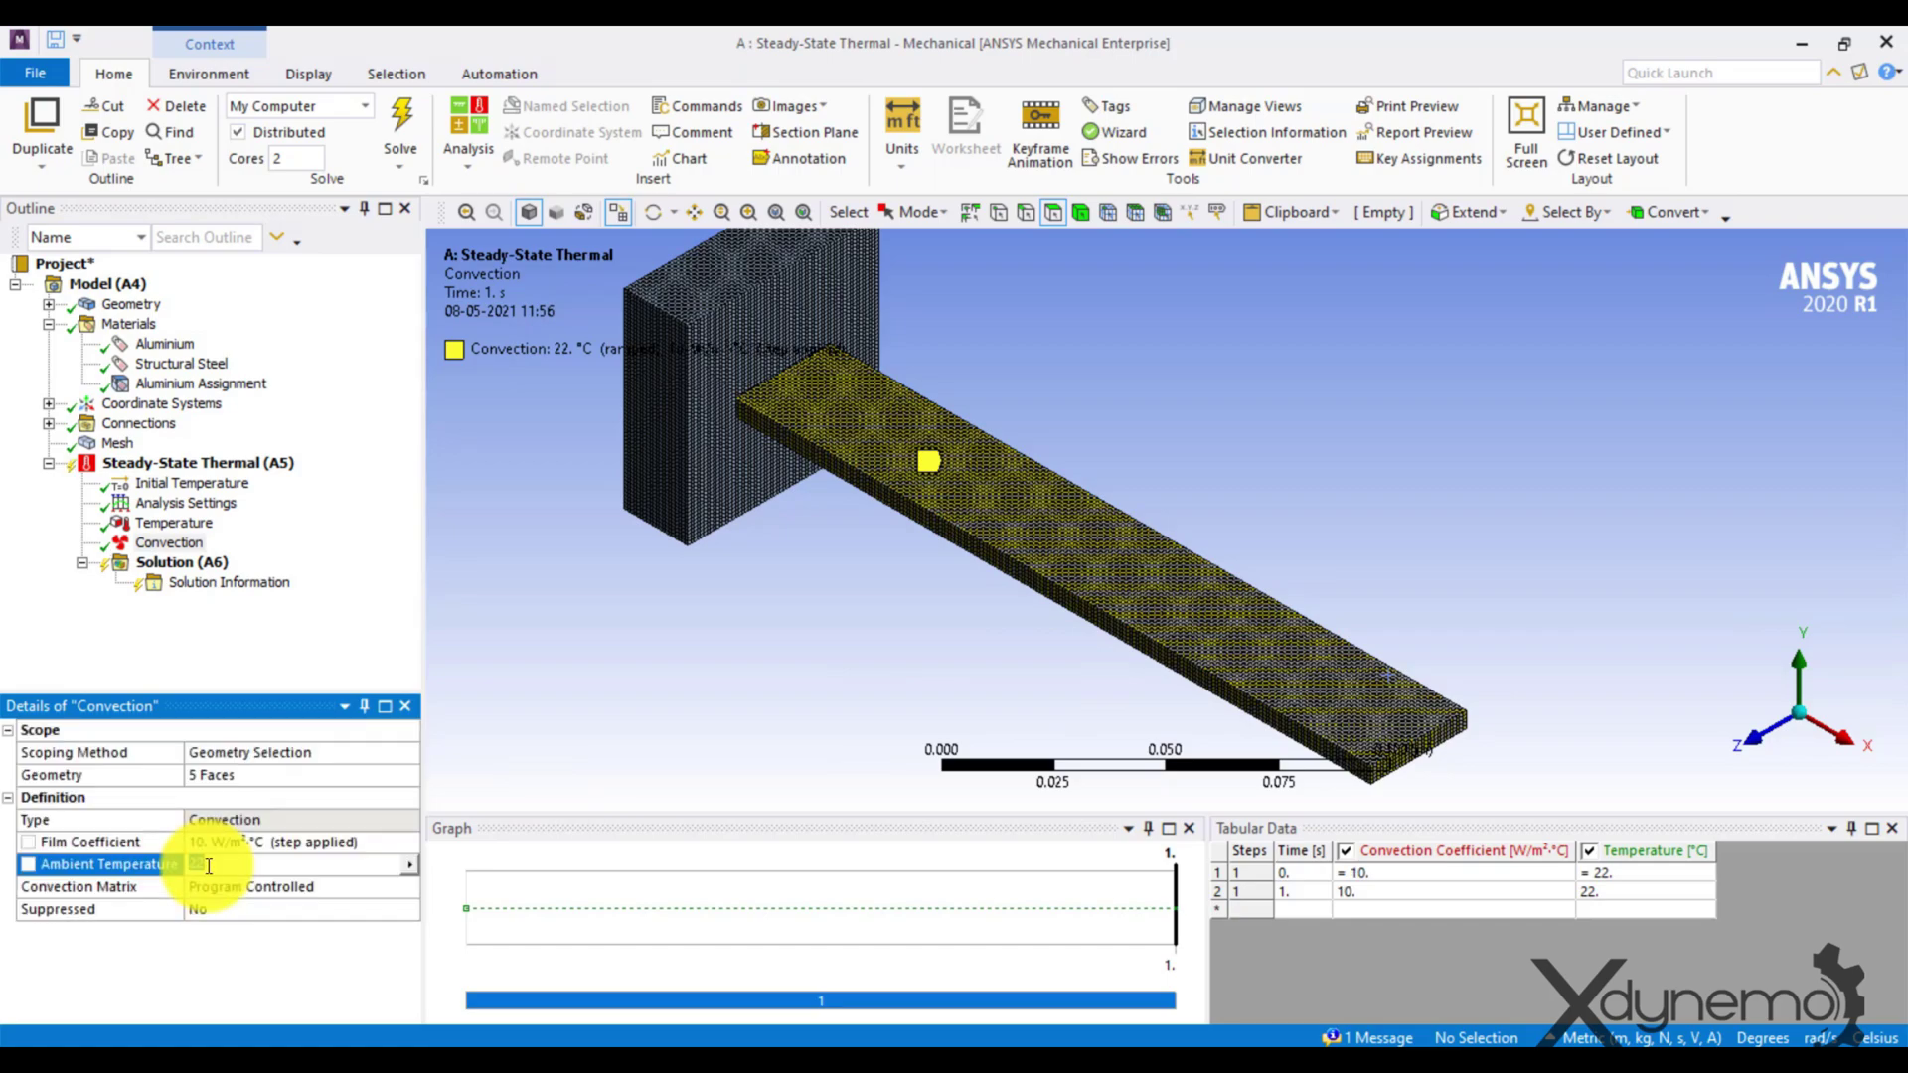
left_click(230, 949)
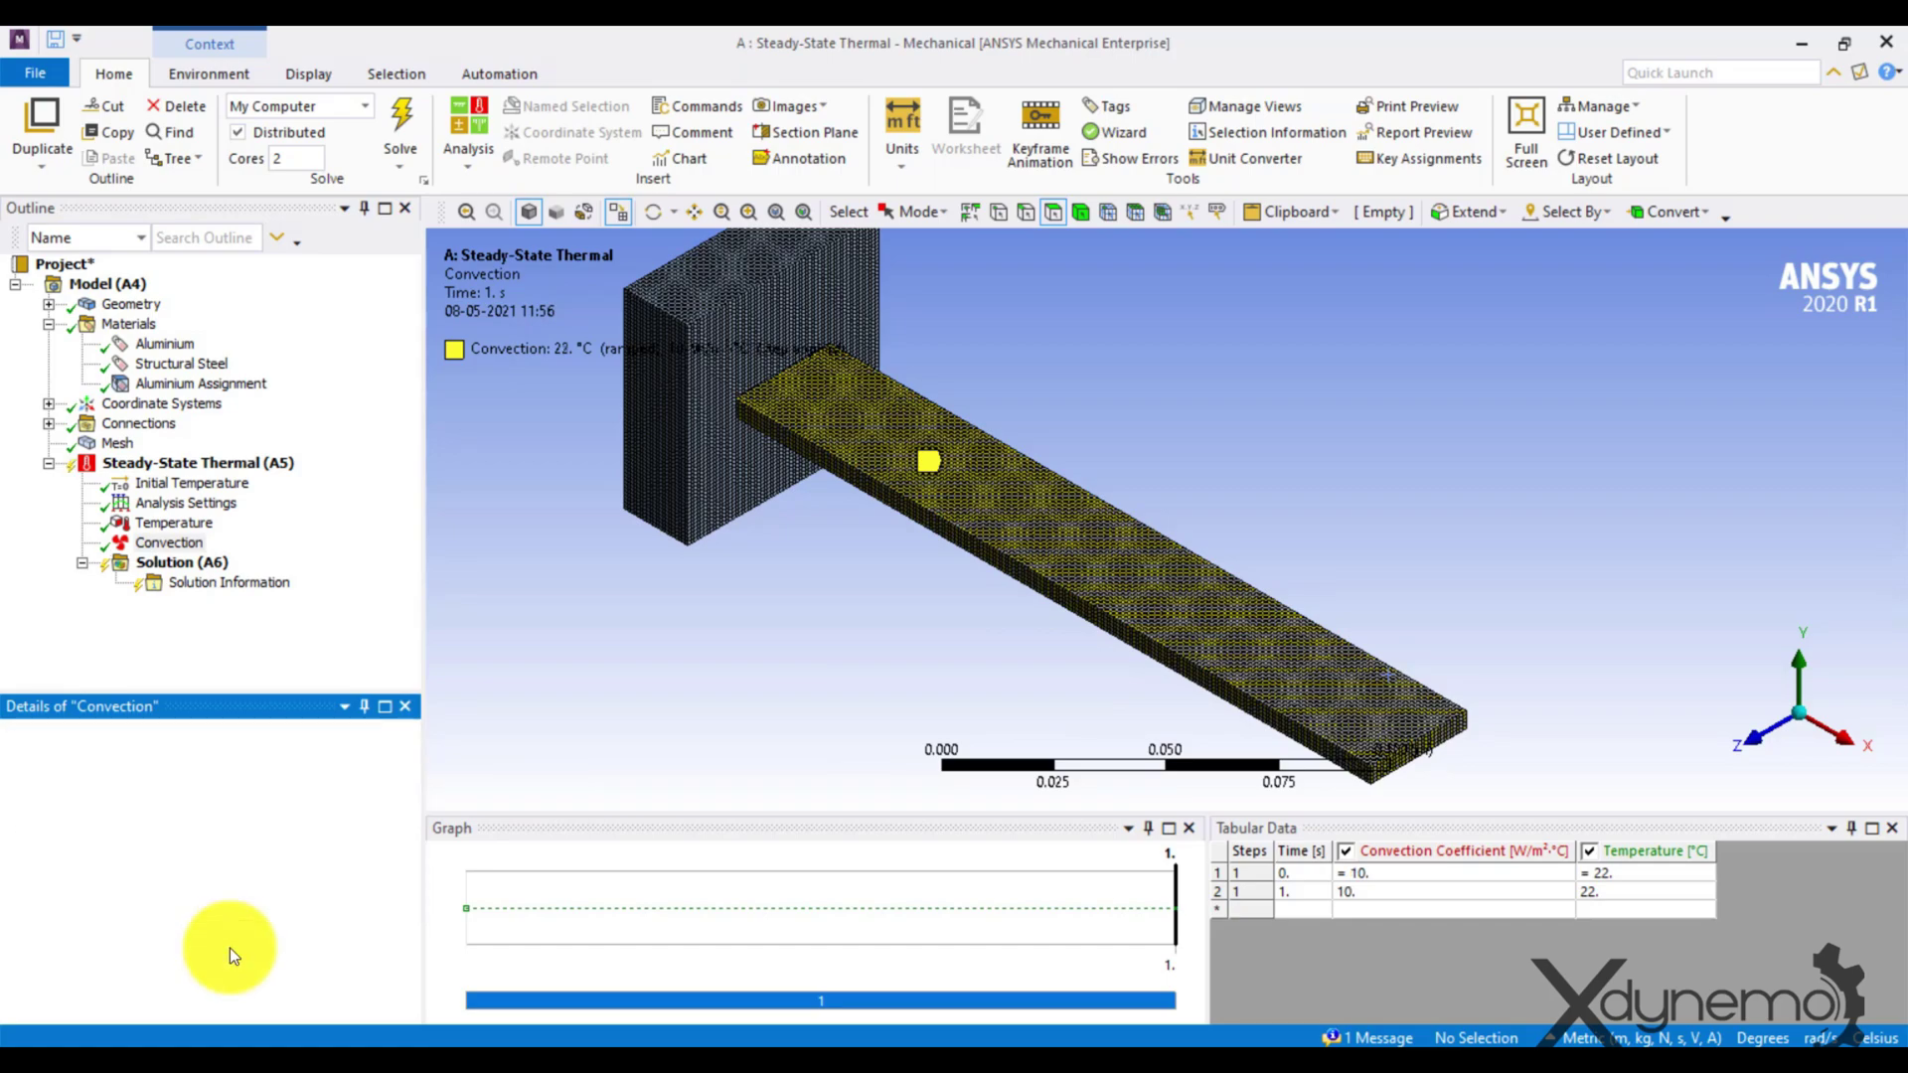
Add Temperature and Total Heat Flux results for all bodies to the solution and solve the analysis
right_click(182, 566)
mouse_move(259, 574)
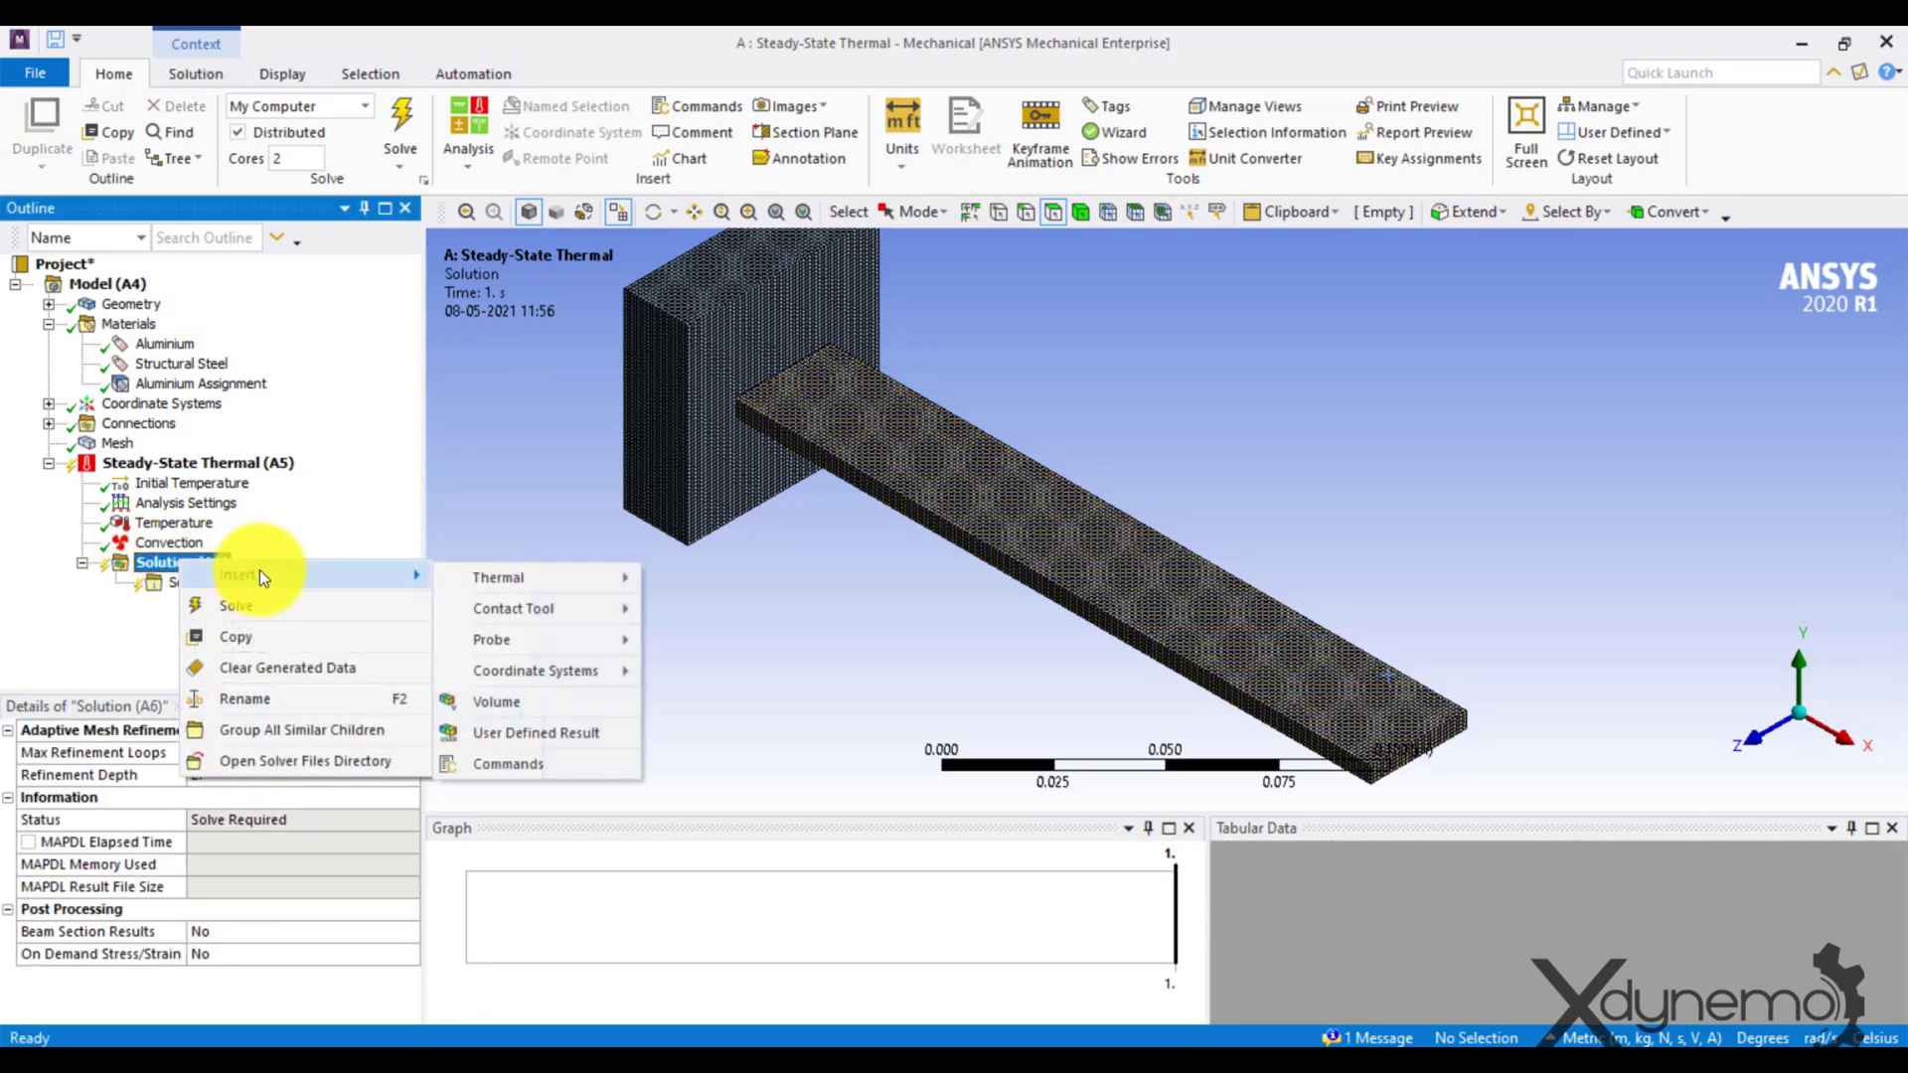
mouse_move(573, 576)
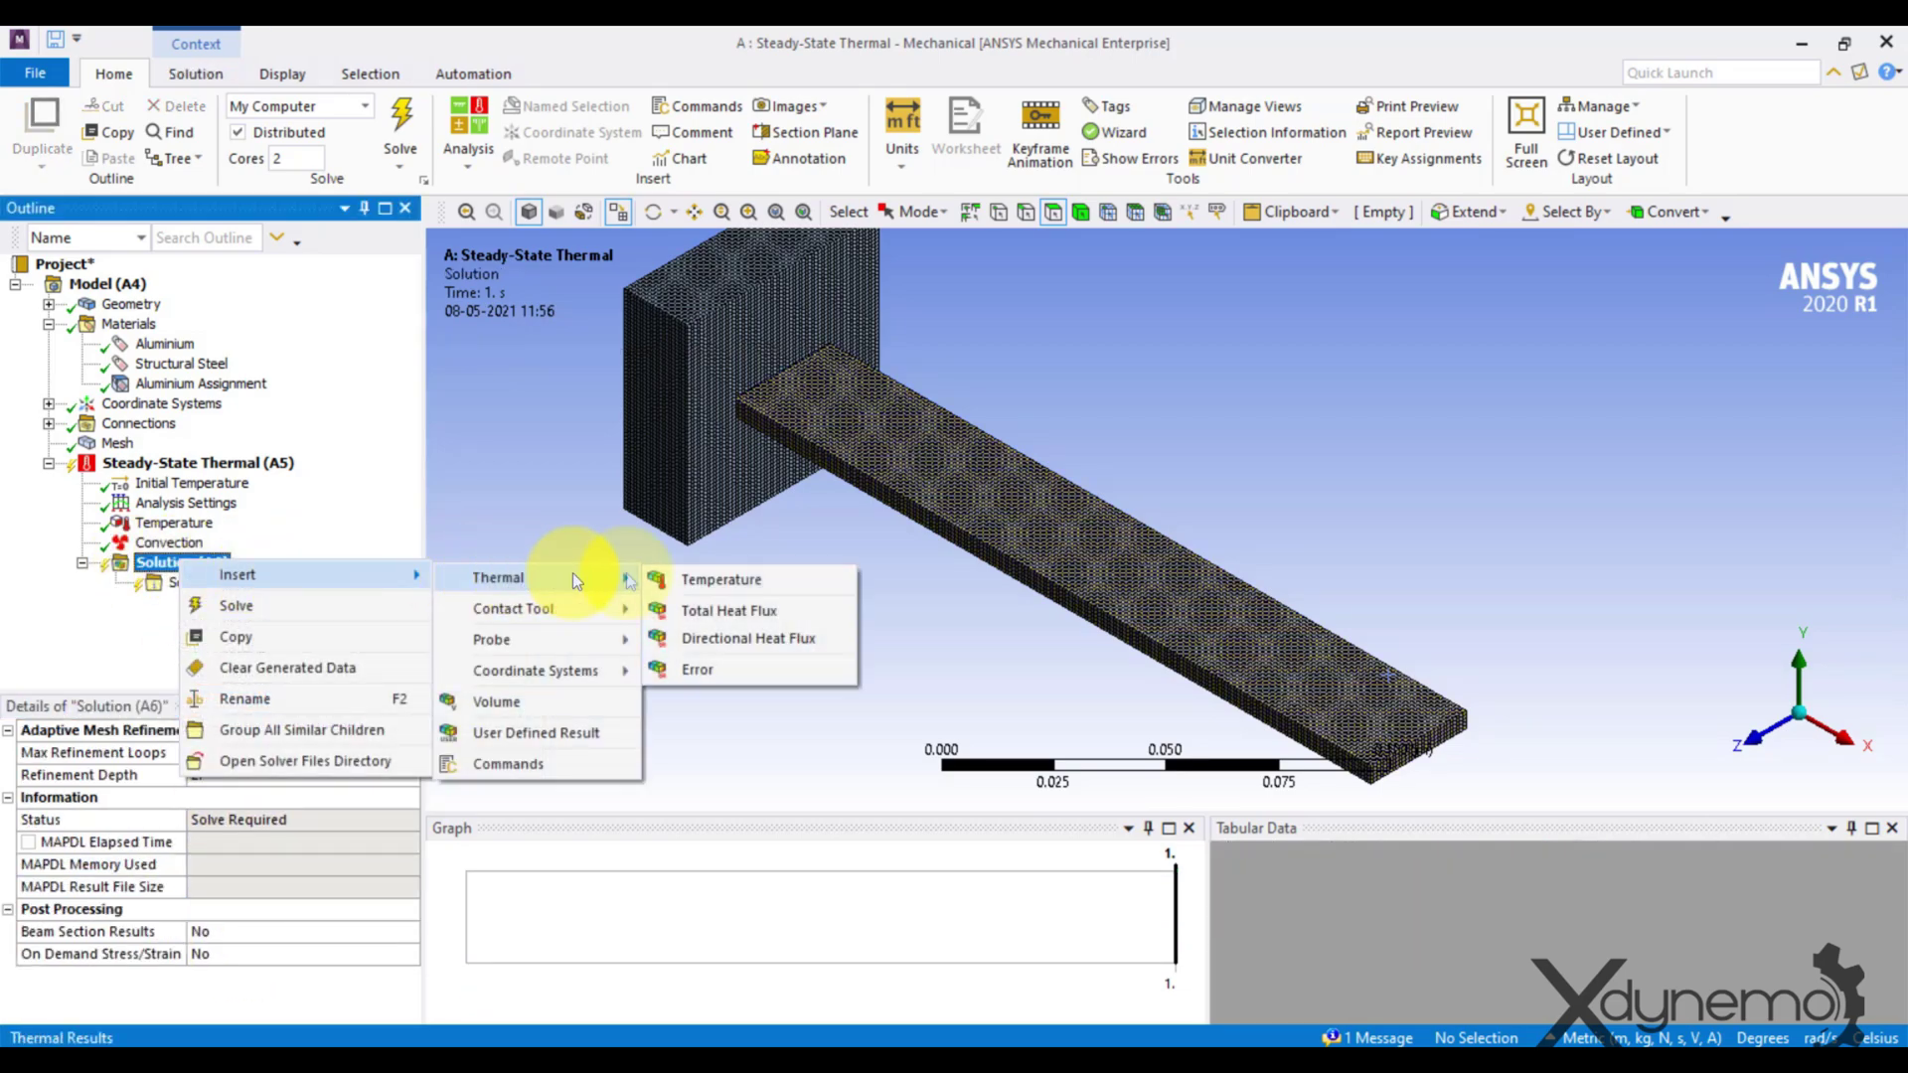
left_click(712, 578)
left_click(167, 562)
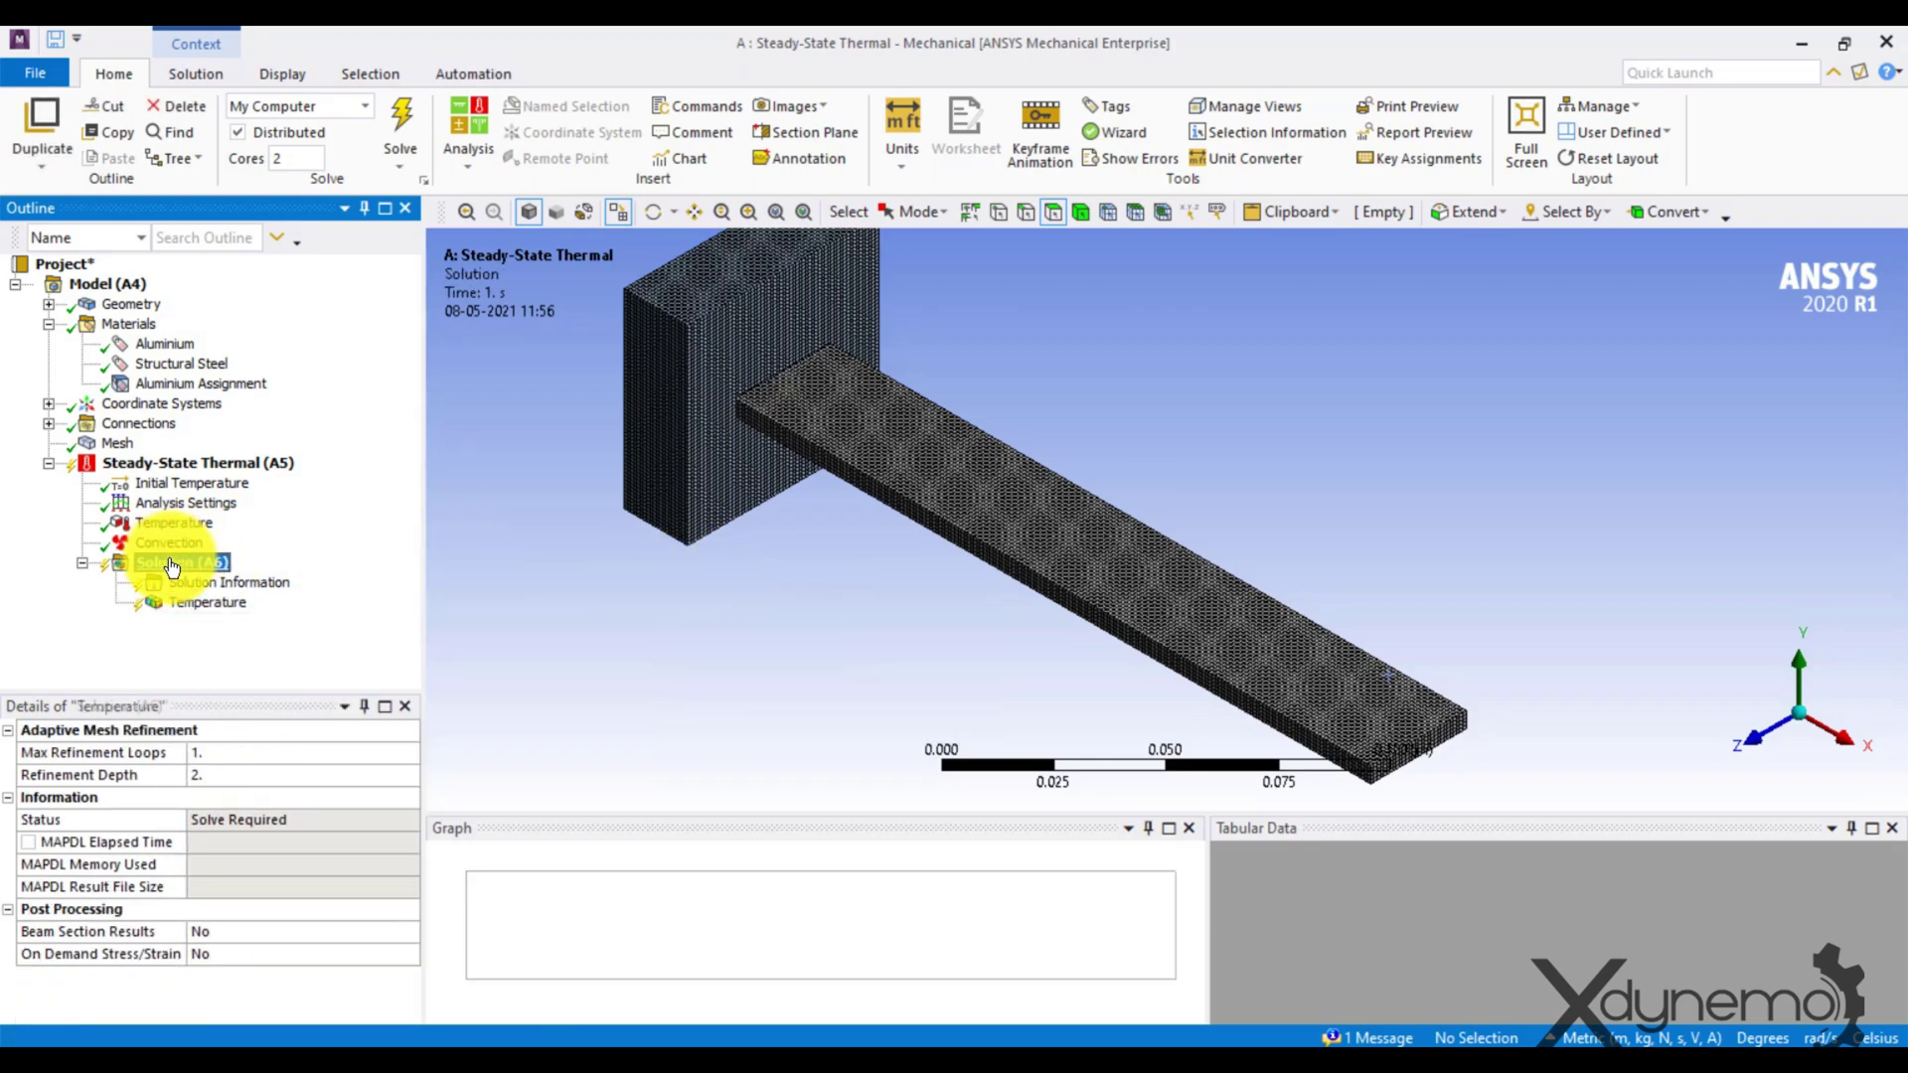
right_click(174, 563)
mouse_move(259, 575)
mouse_move(487, 576)
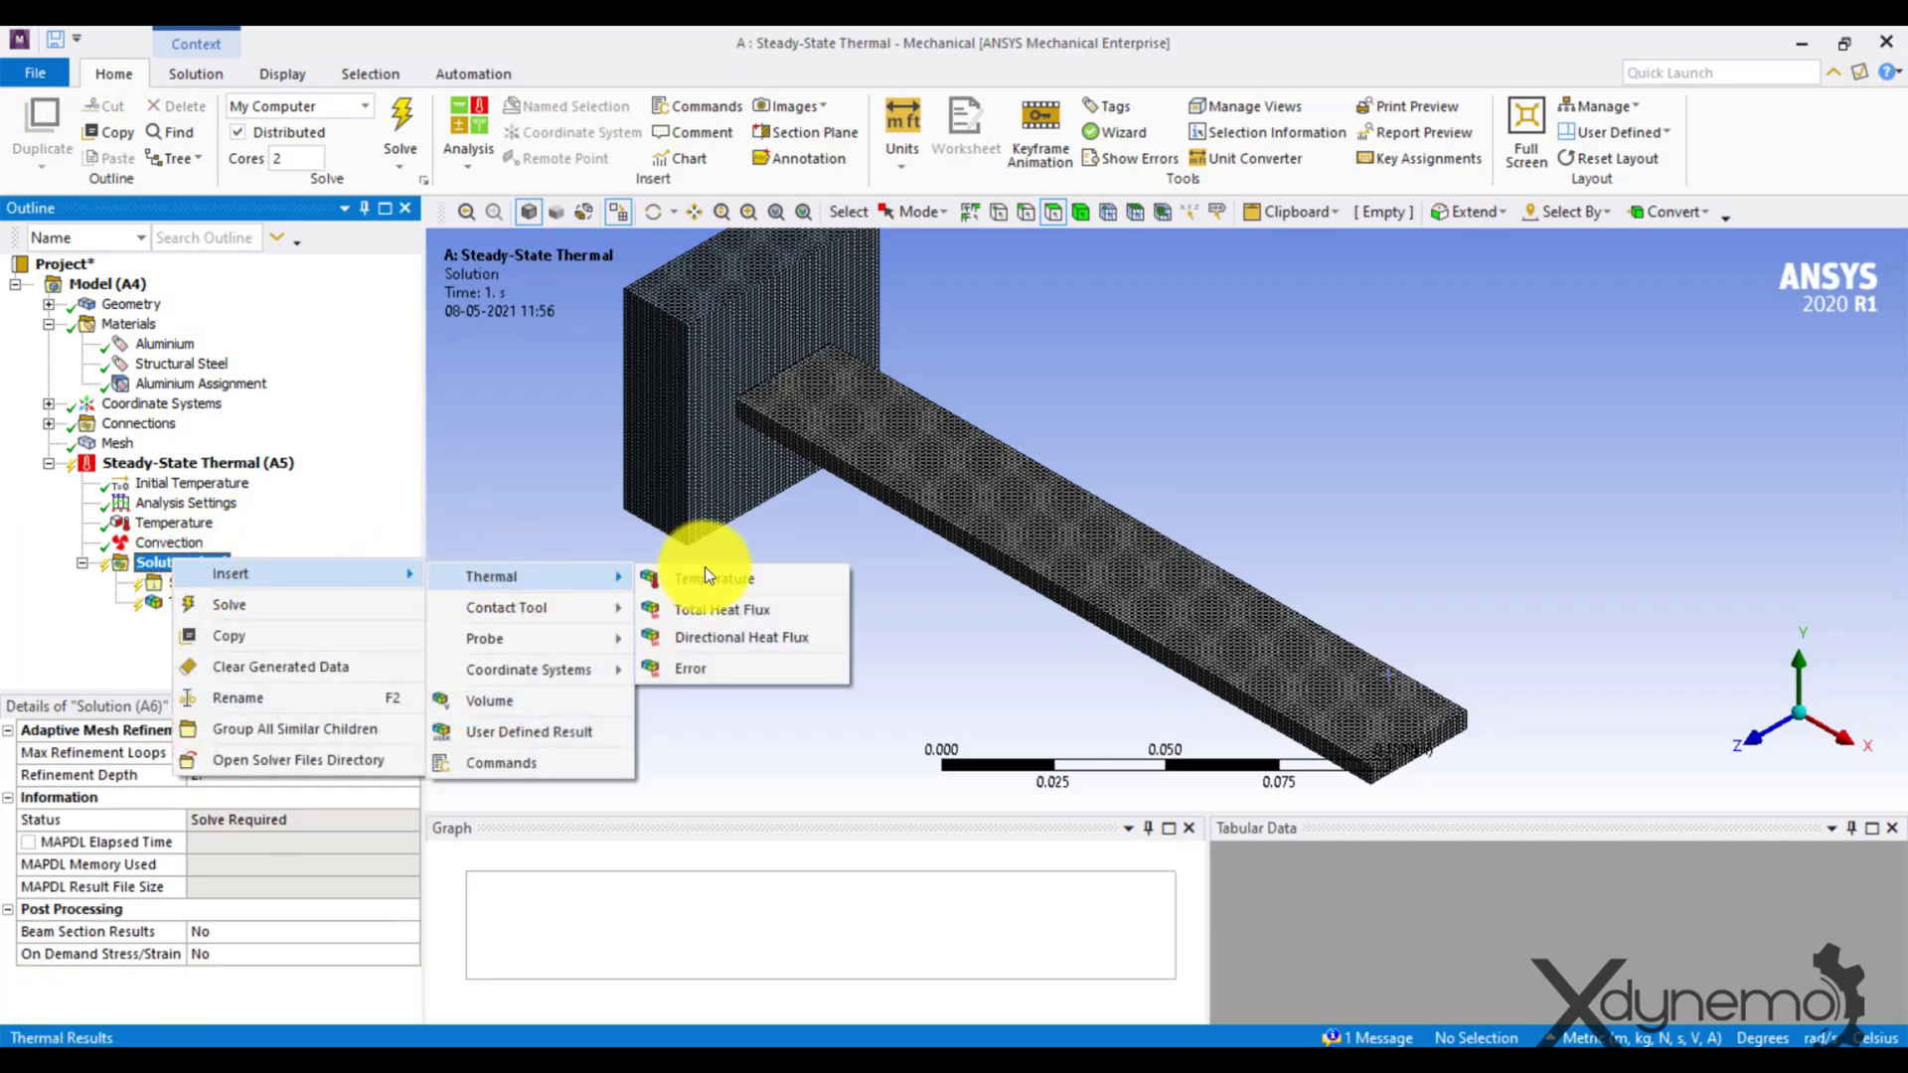
left_click(747, 608)
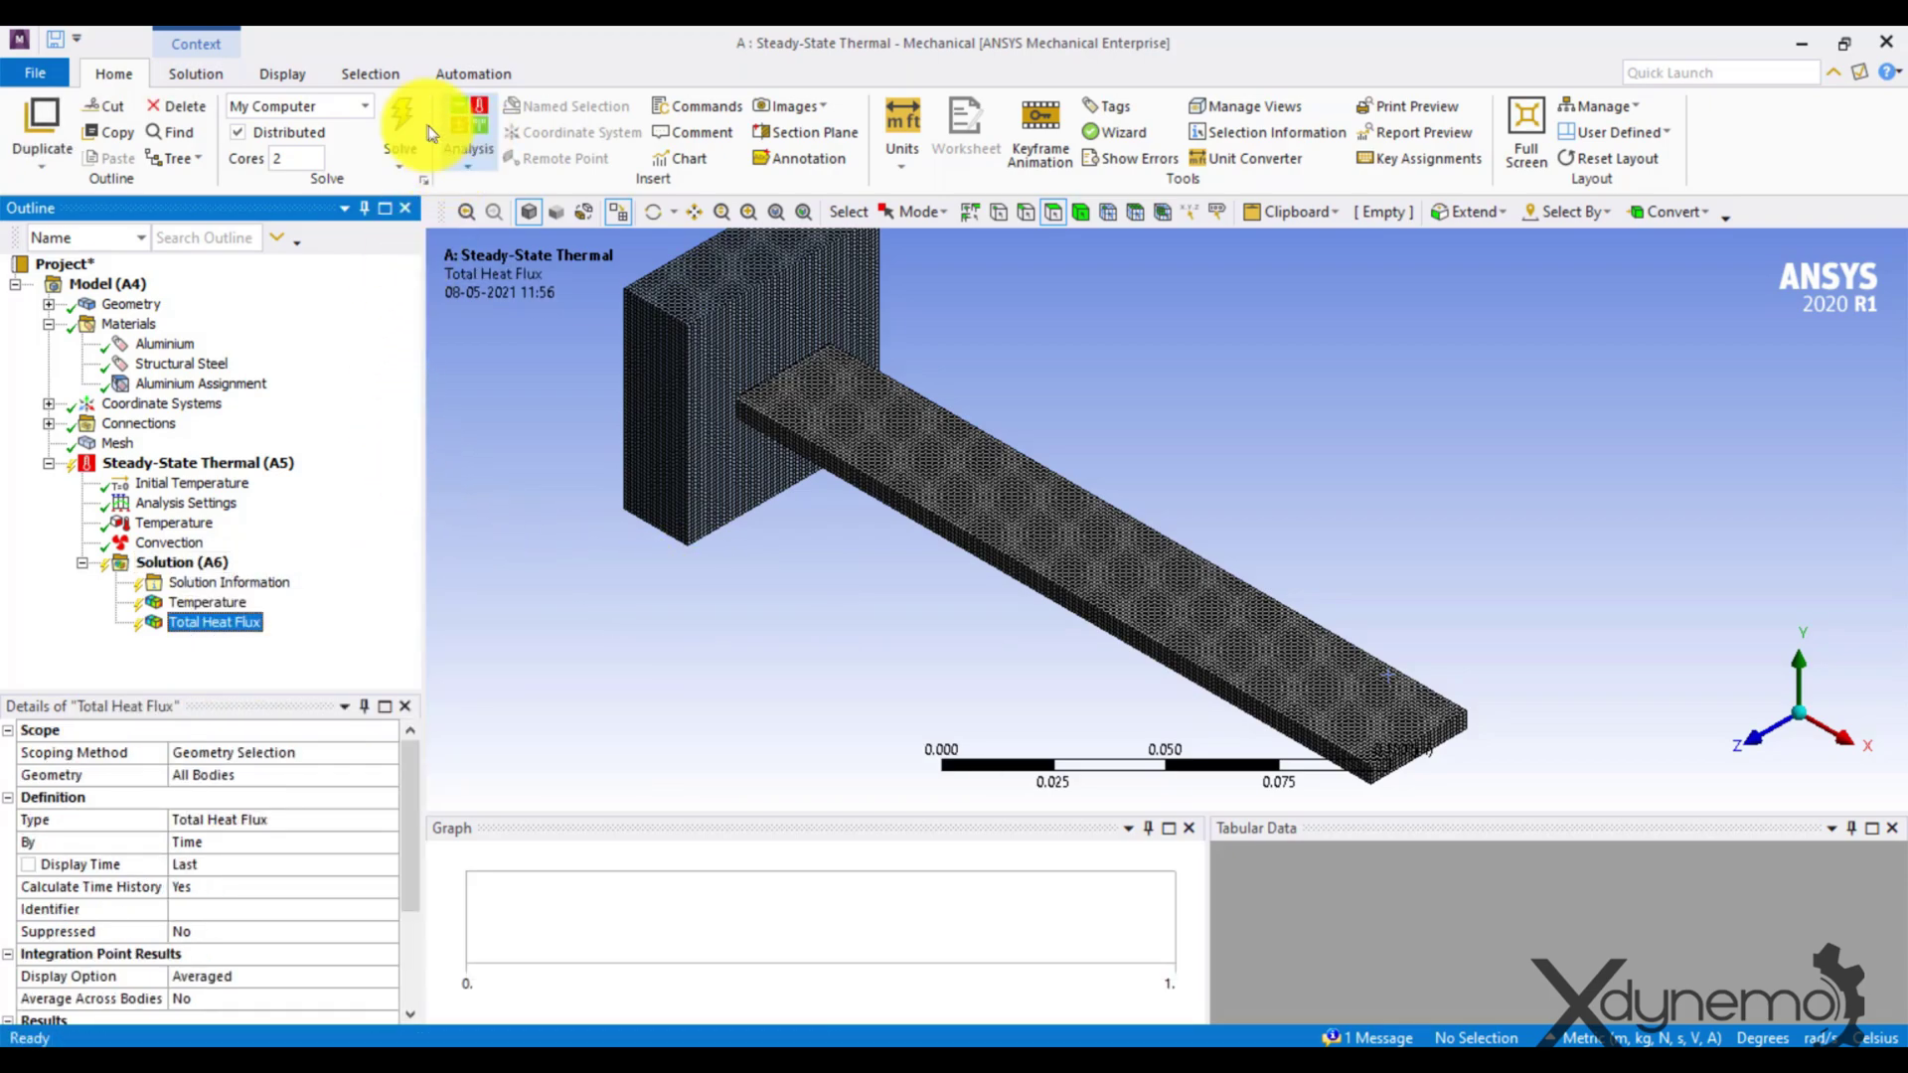
left_click(397, 118)
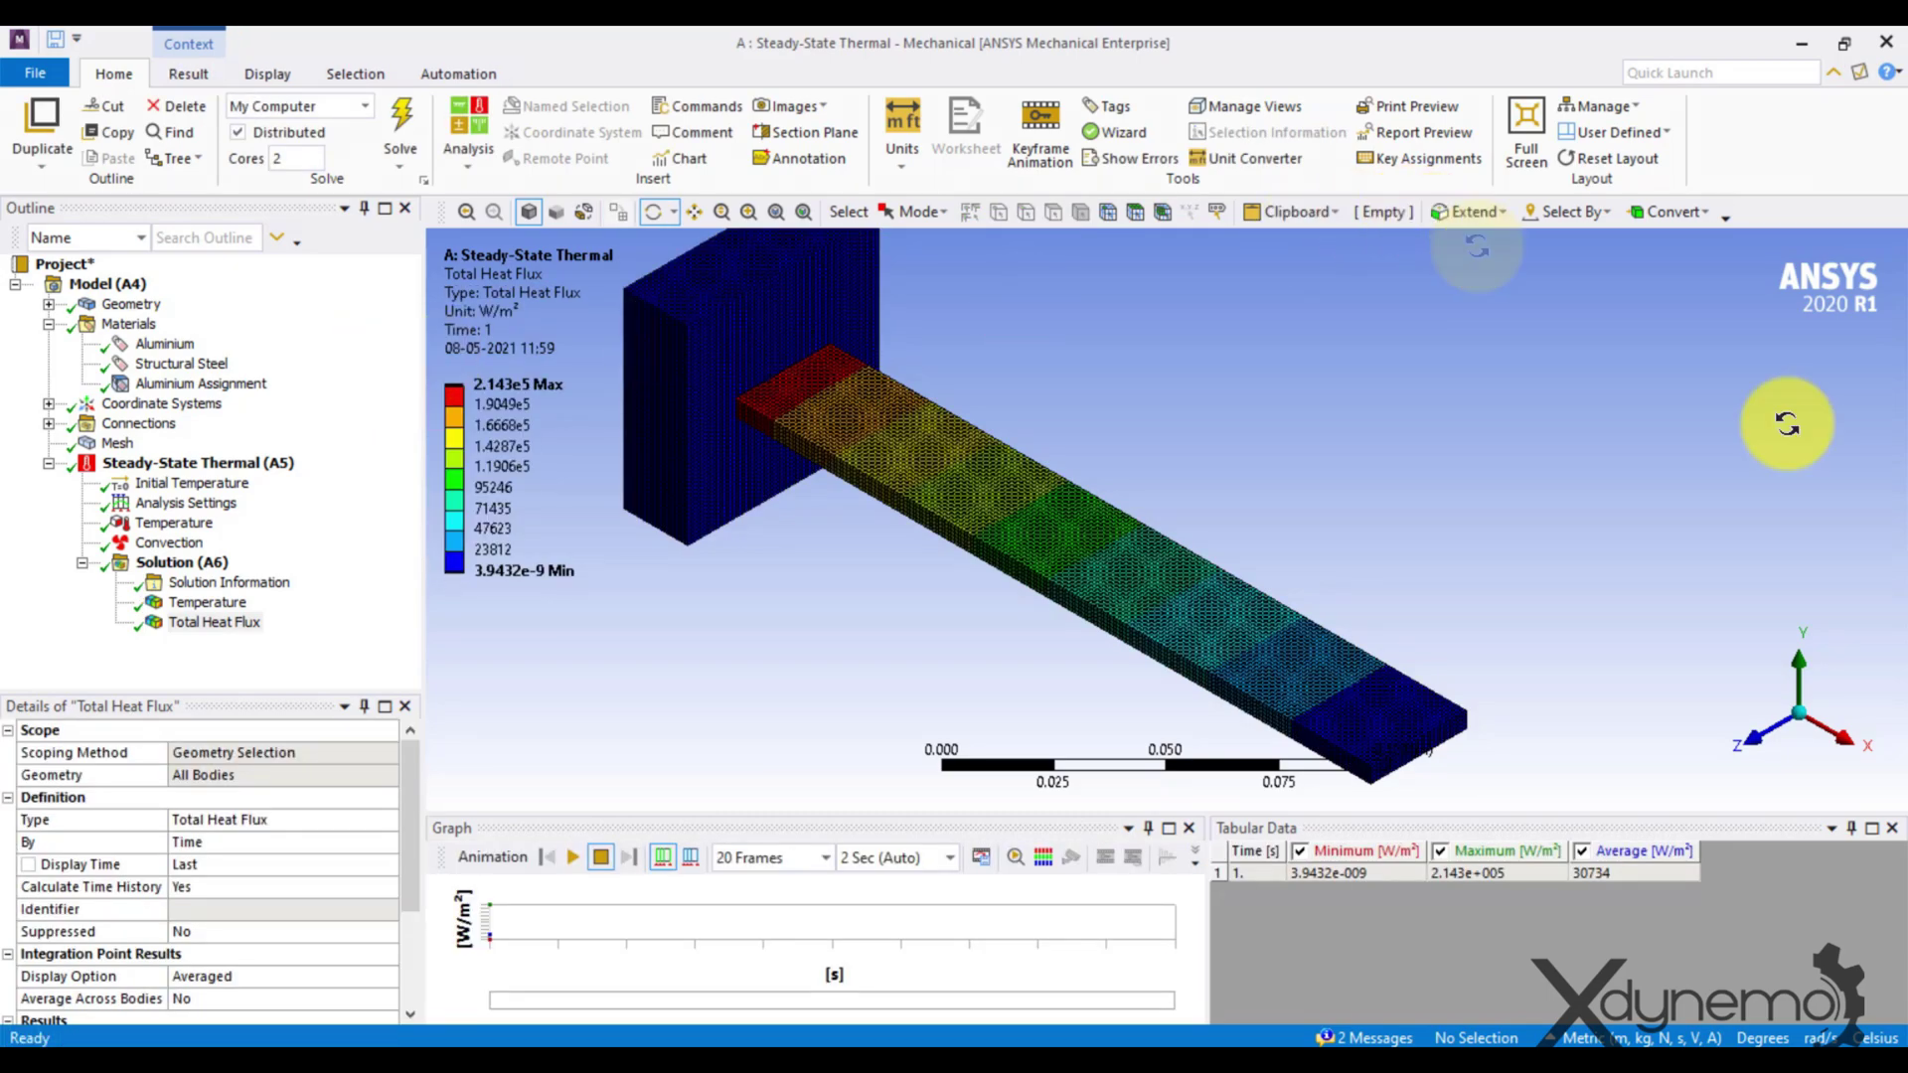
View the heat flux contours from the bar's side, and switch to the Temperature result and play its animation
left_click(1768, 744)
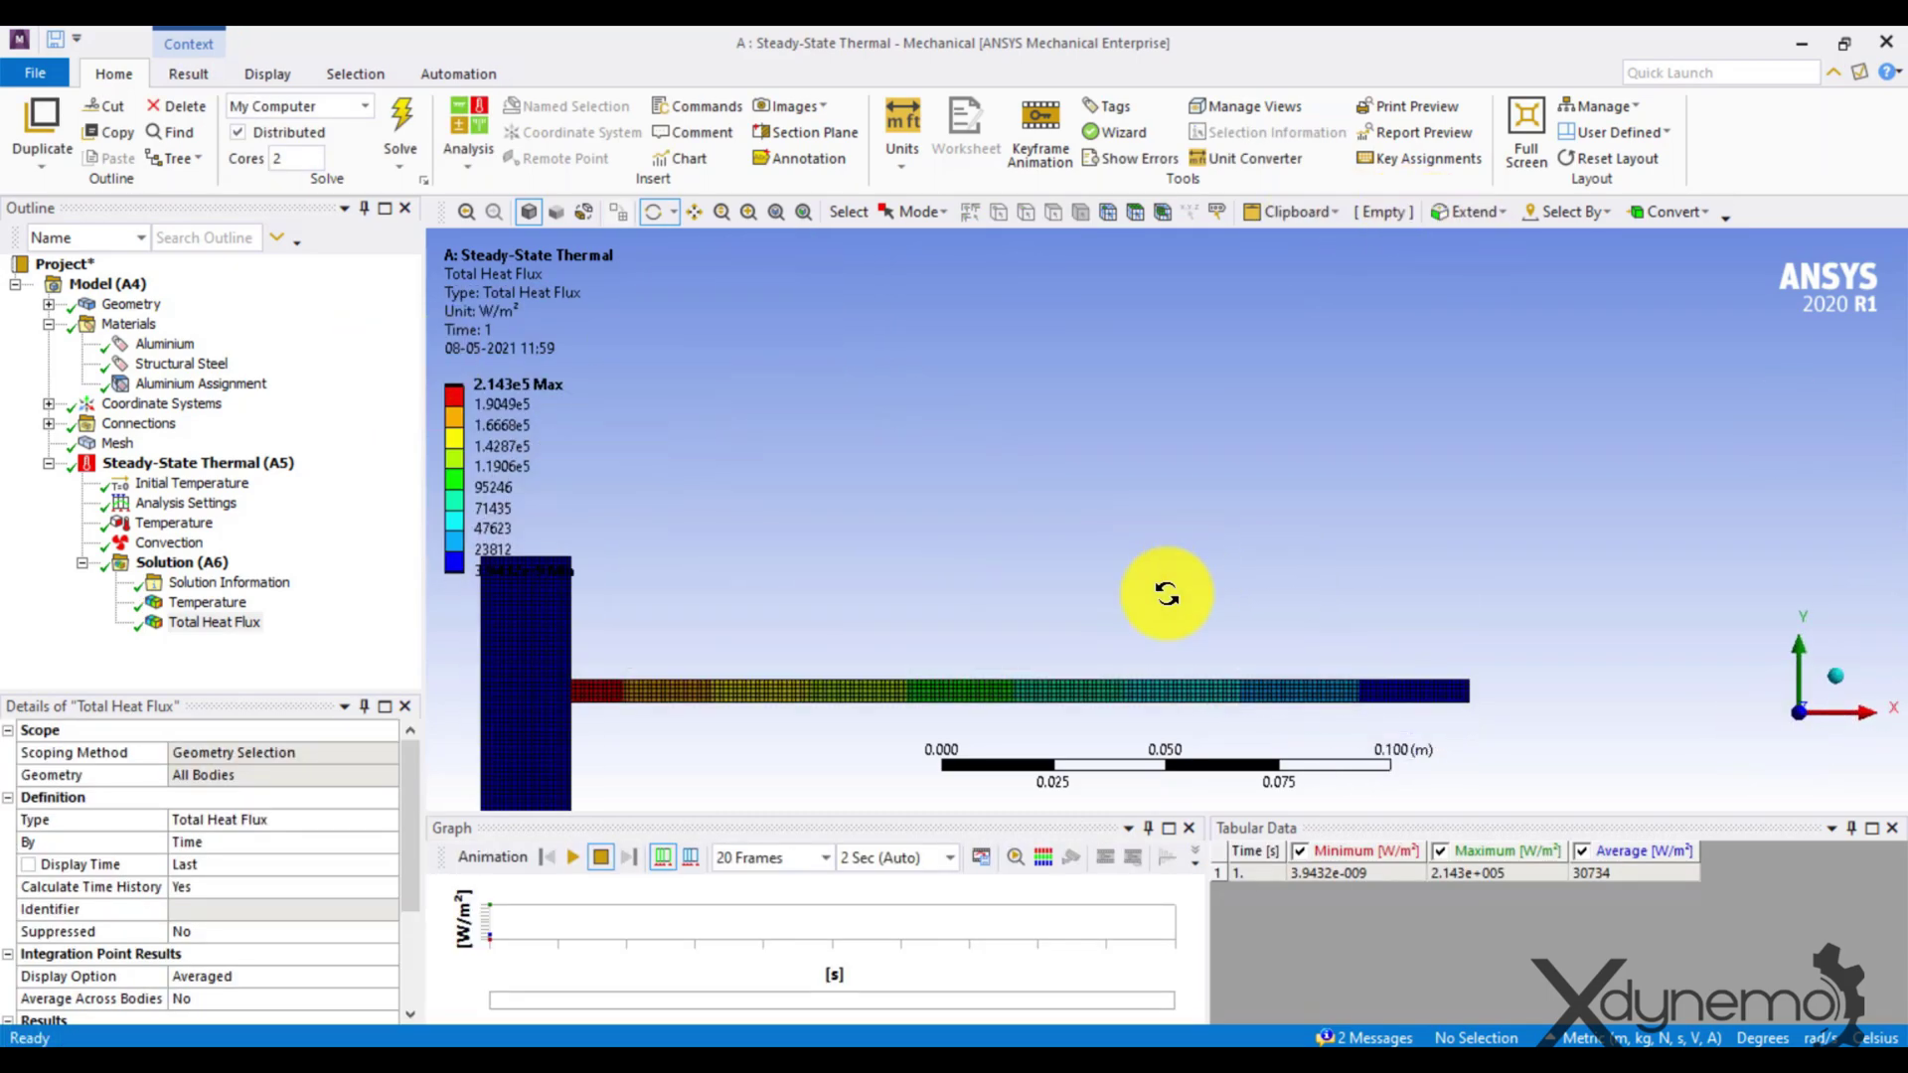
left_click(210, 602)
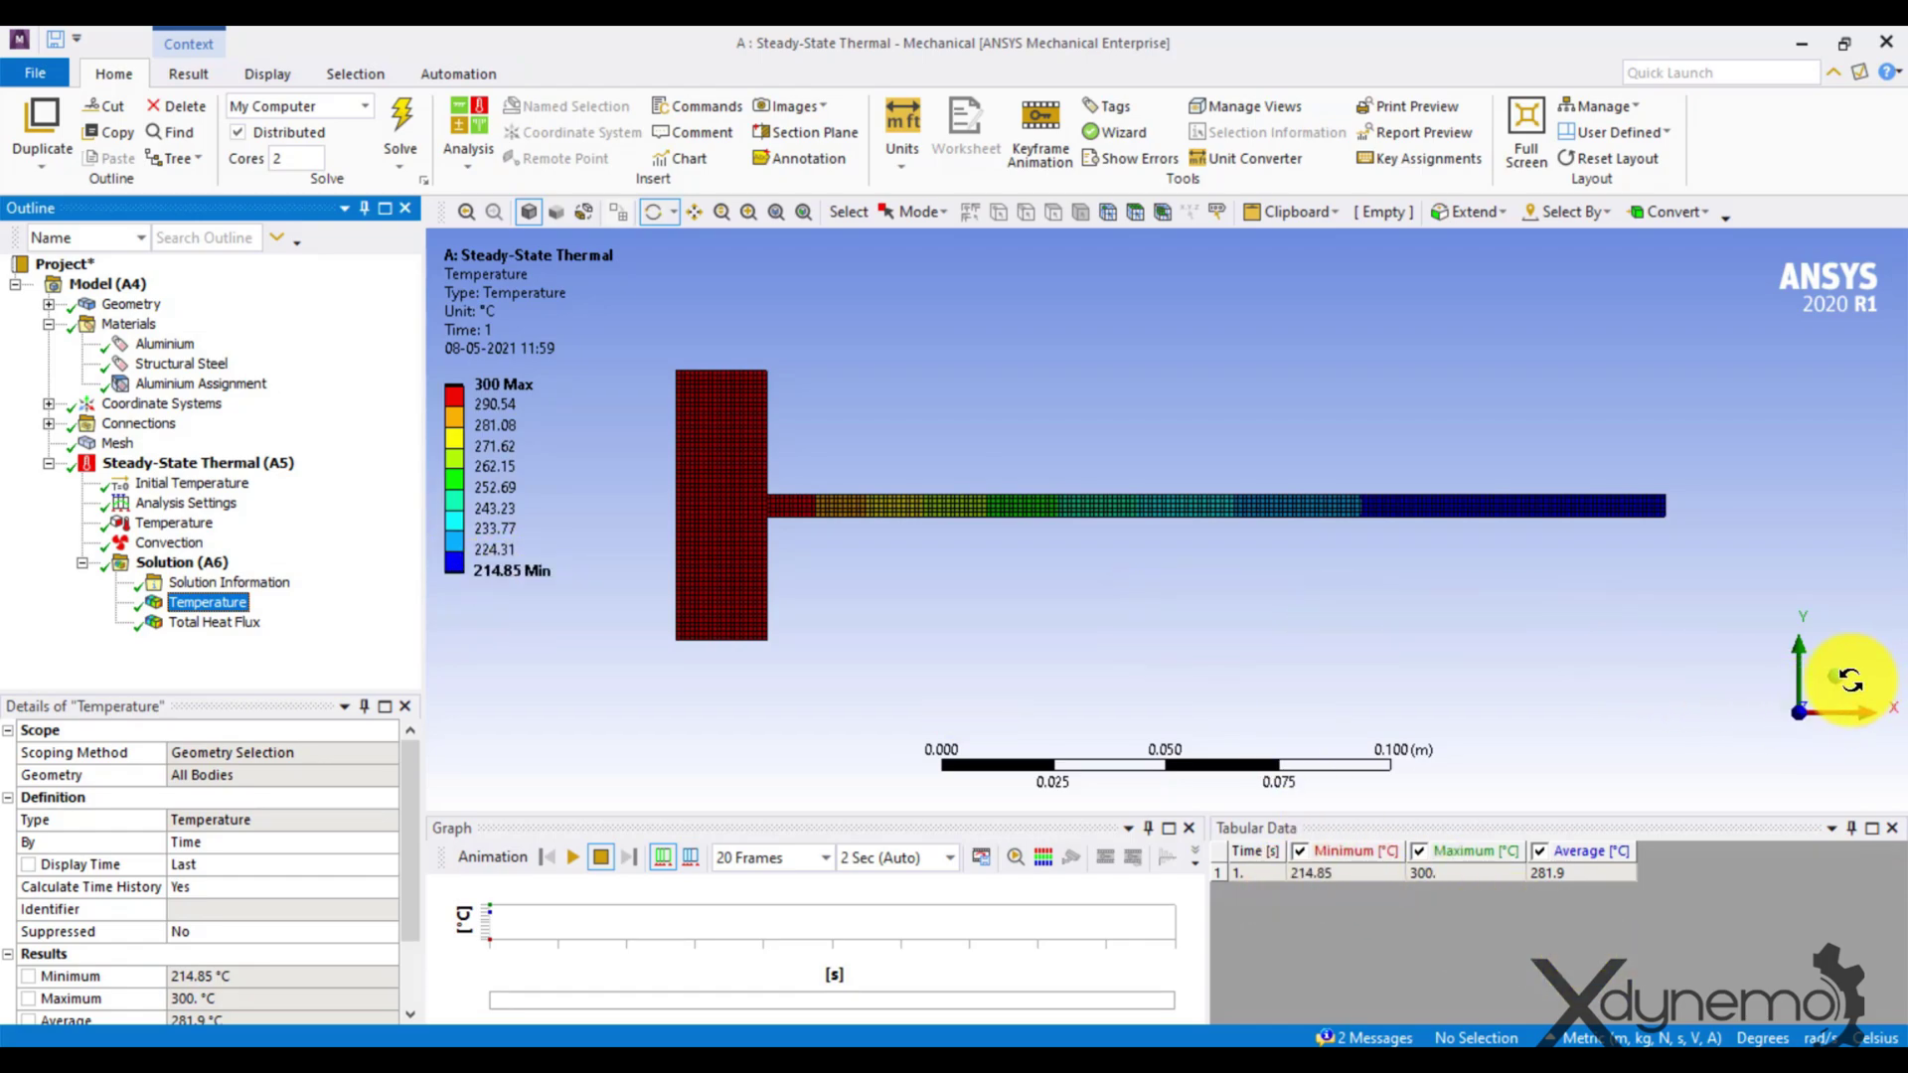
left_click(565, 853)
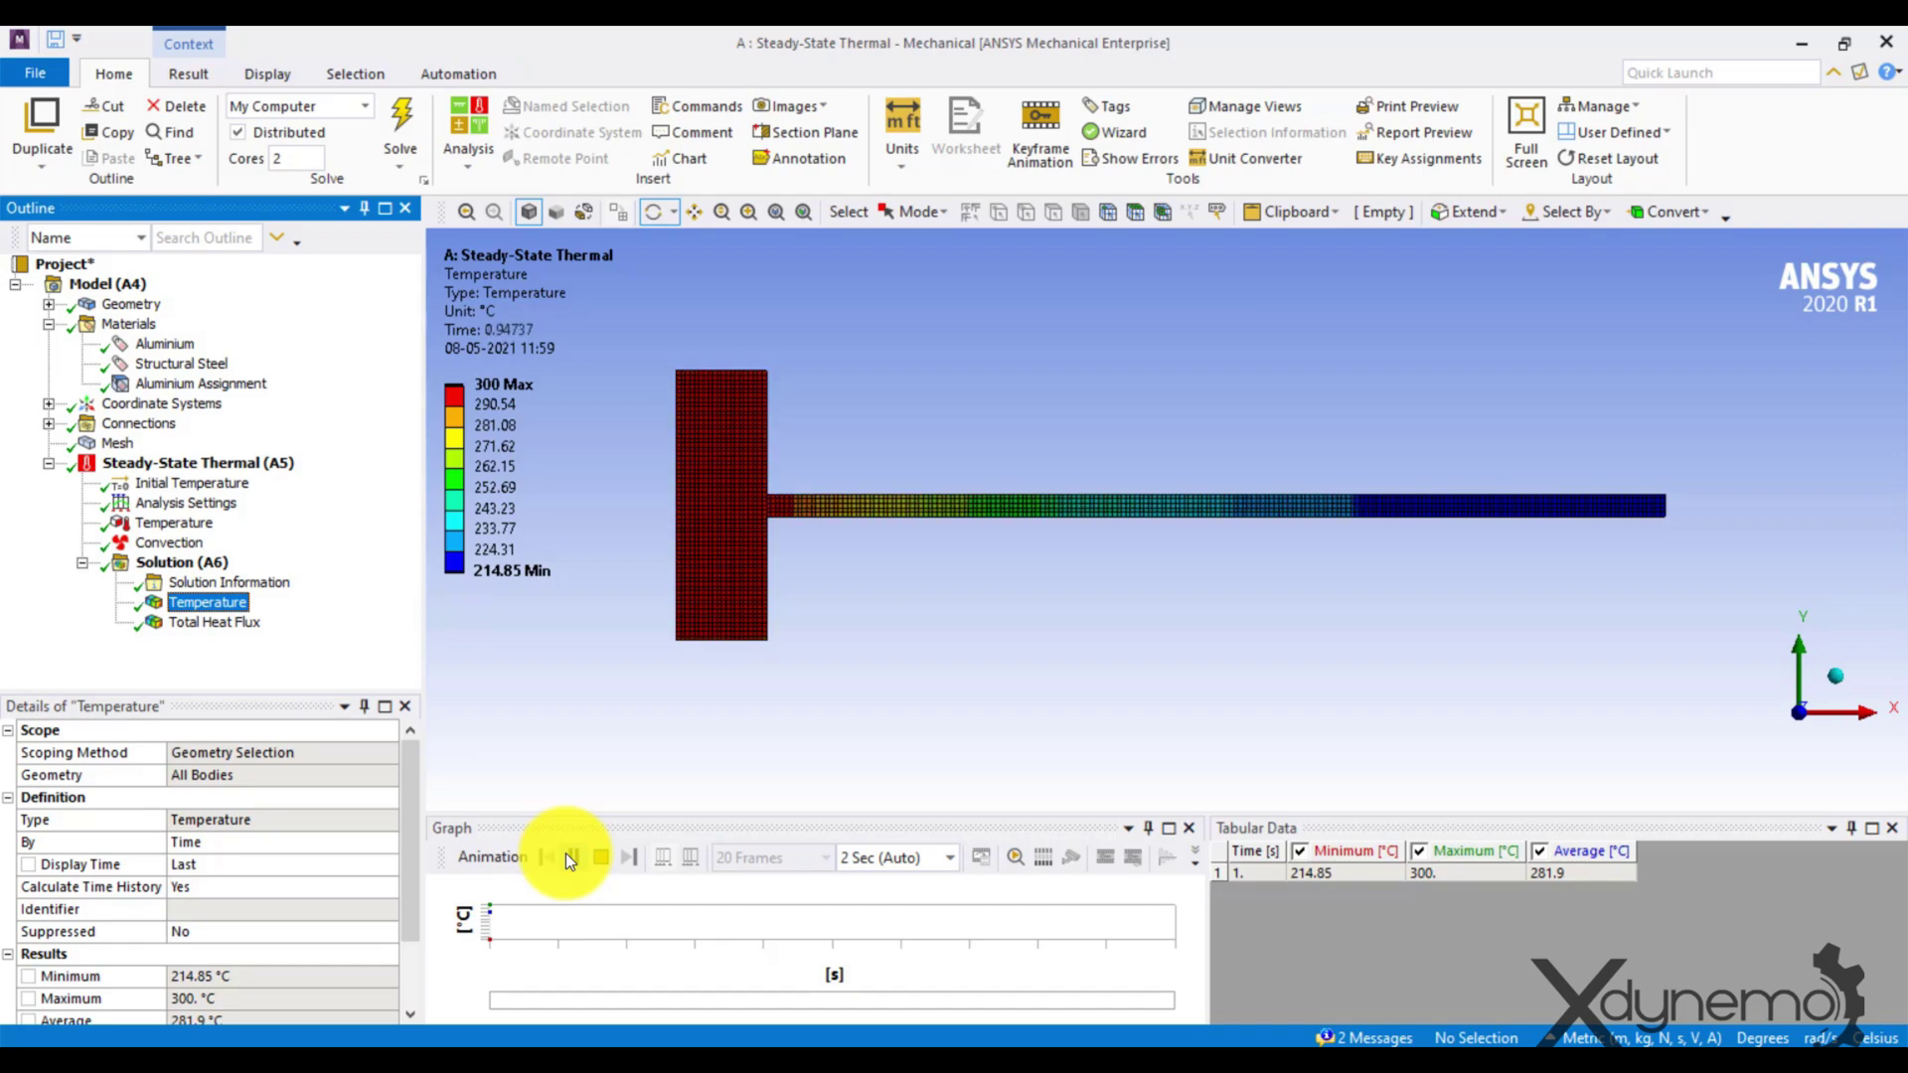
Display the Total Heat Flux result in an isometric view and play its animation
left_click(235, 624)
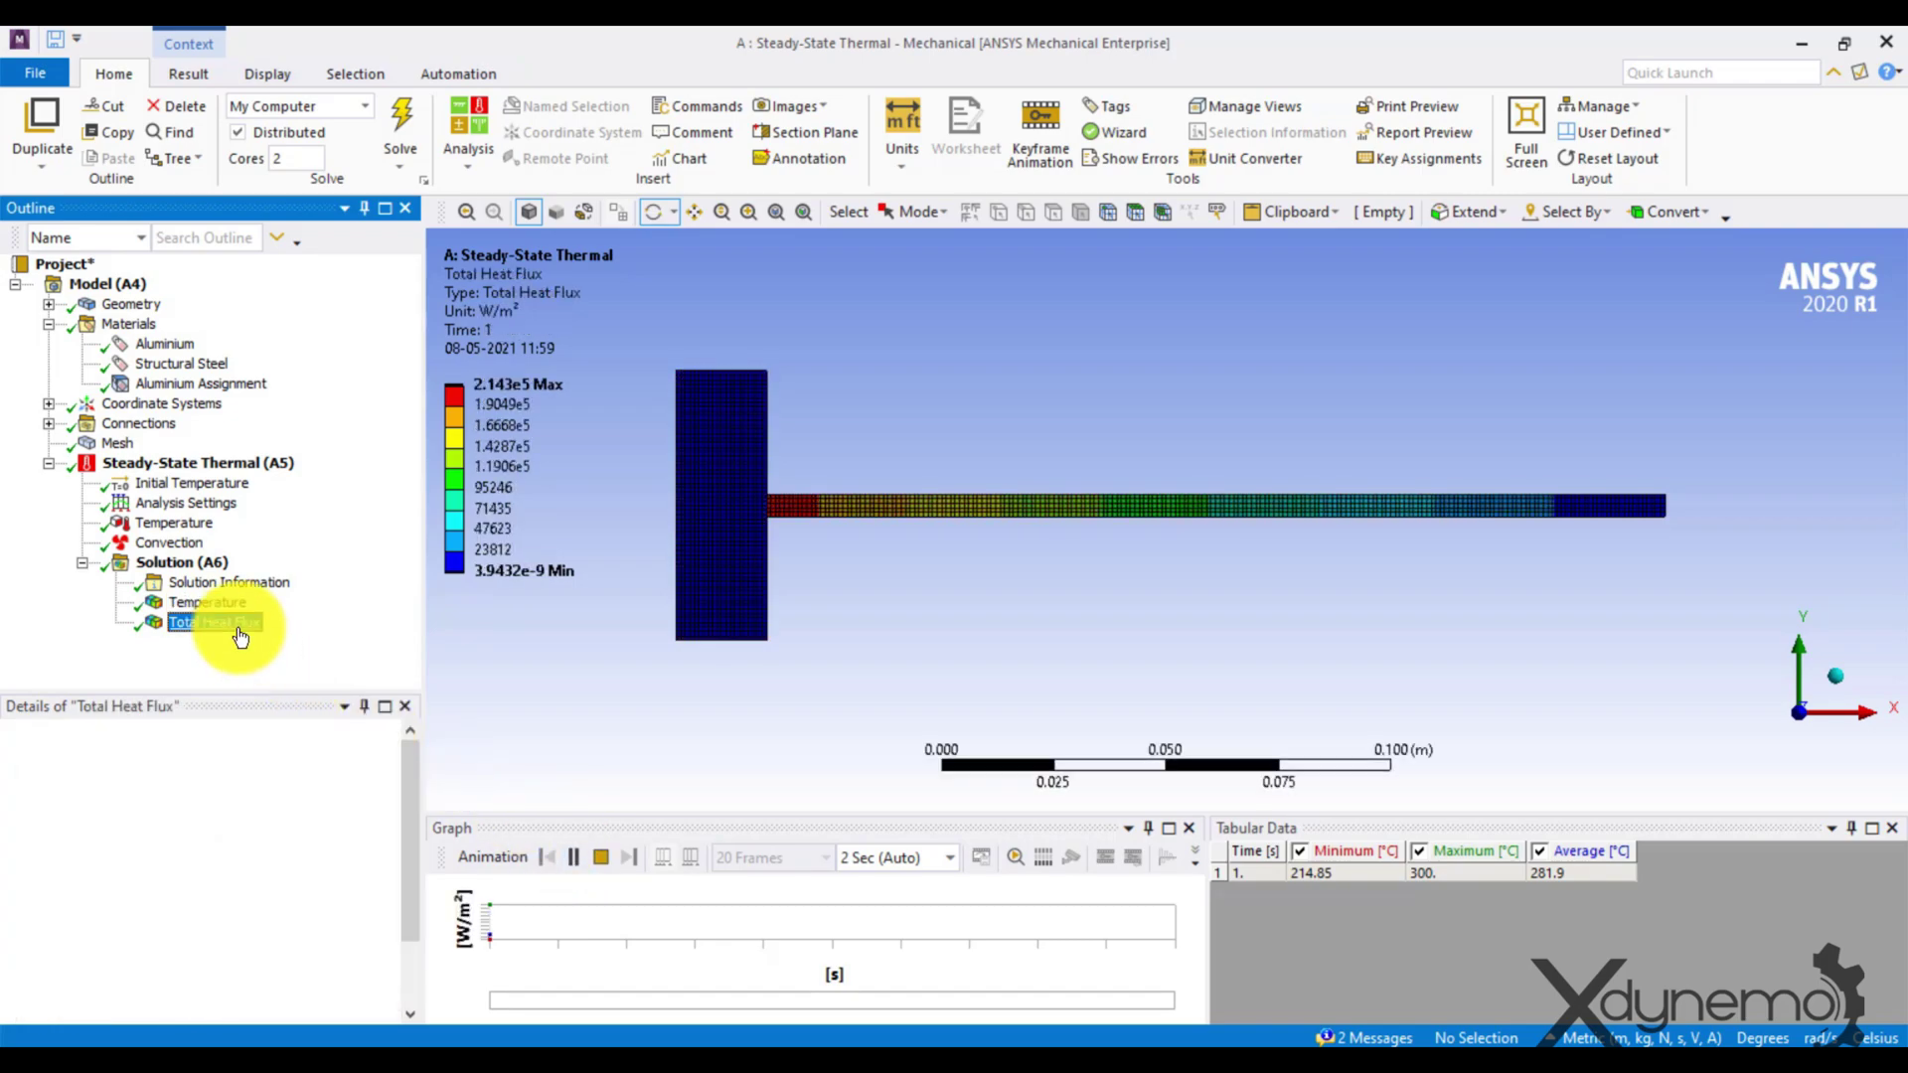
left_click(1834, 686)
middle_click_drag(1405, 639, 1554, 784, "ctrl")
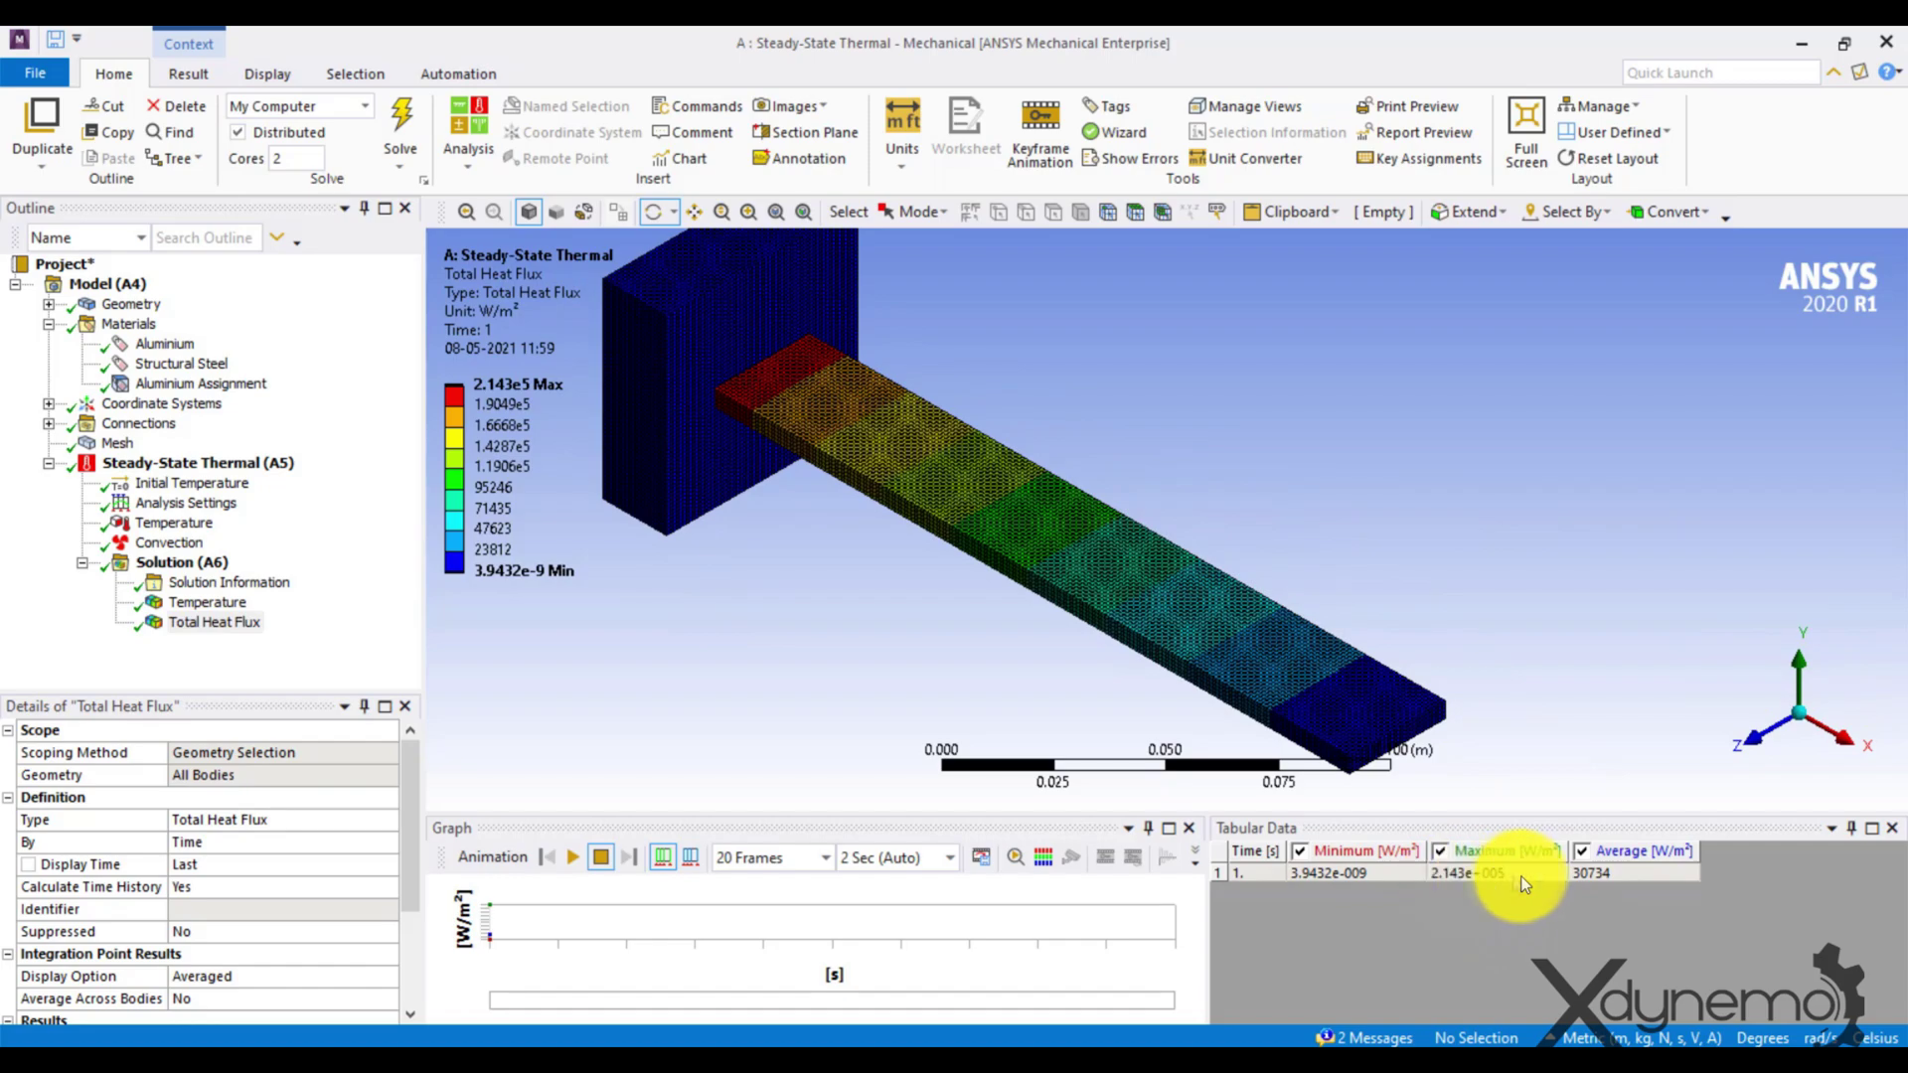
left_click(576, 857)
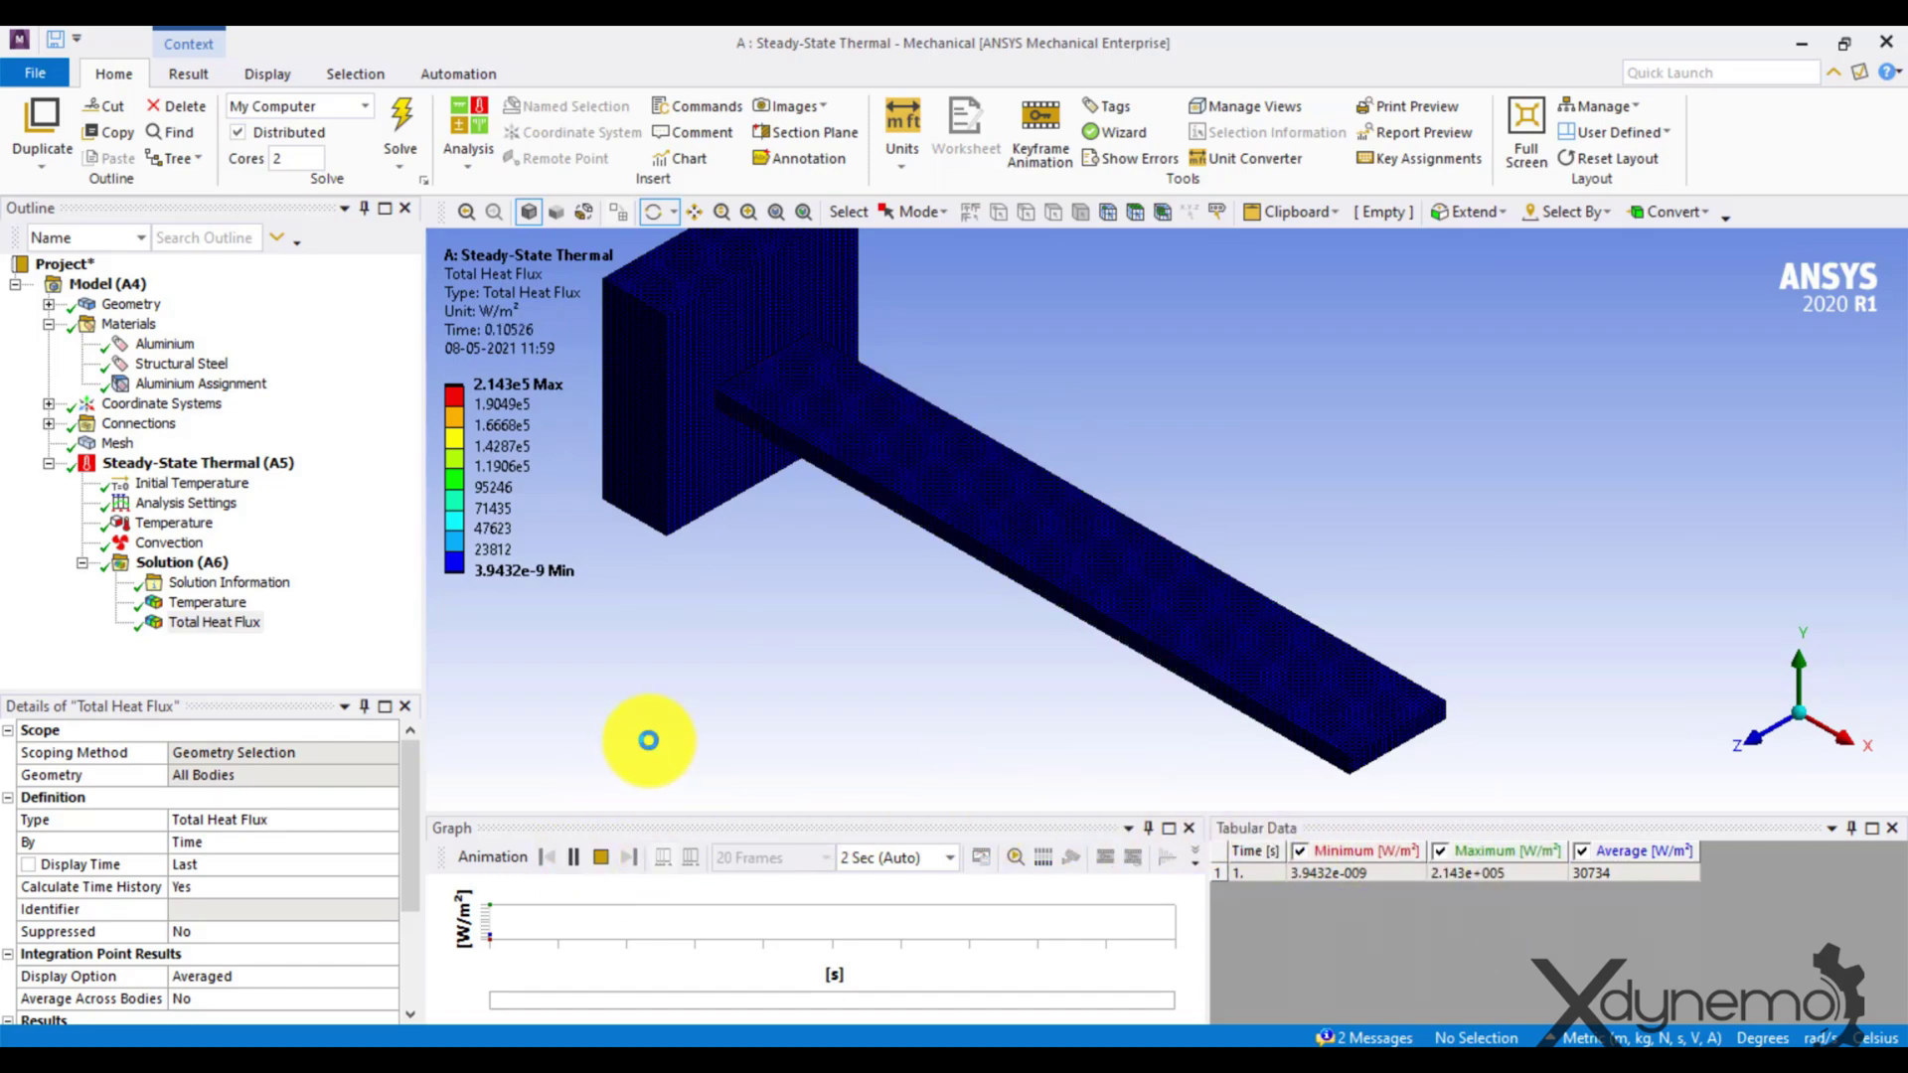